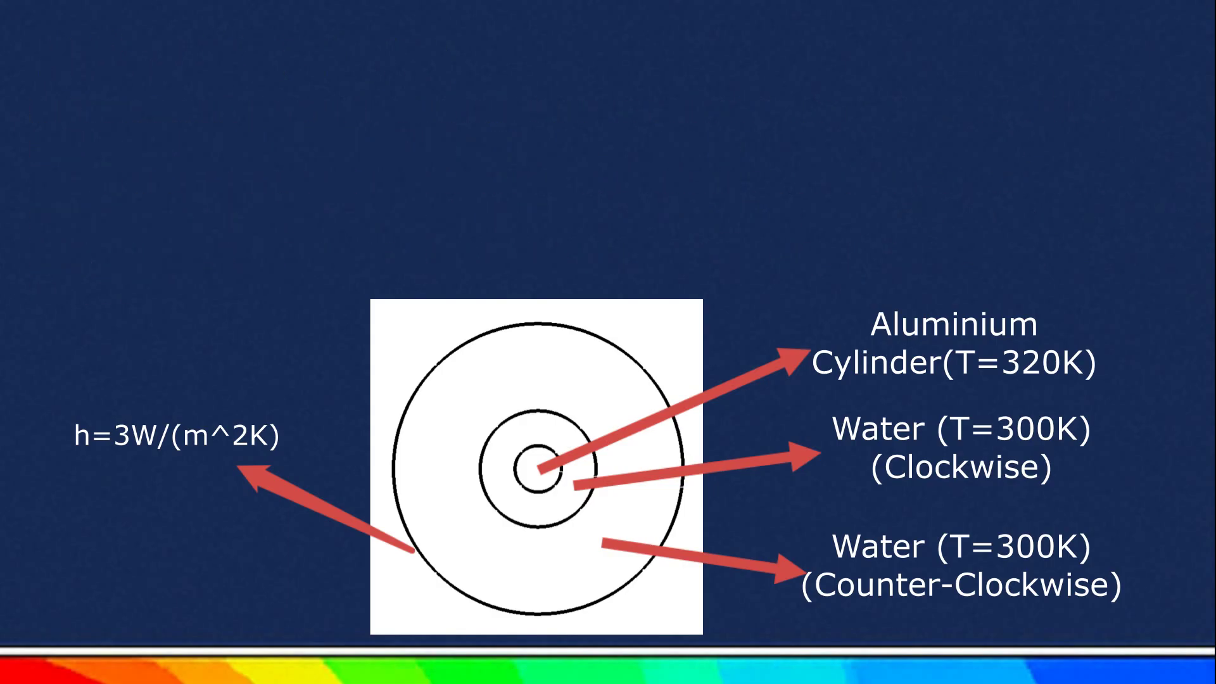
# Add a standalone Fluid Flow (Fluent) system to the project schematic and set its geometry's analysis type to 2D.
pyautogui.moveTo(88, 376); pyautogui.dragTo(399, 269)
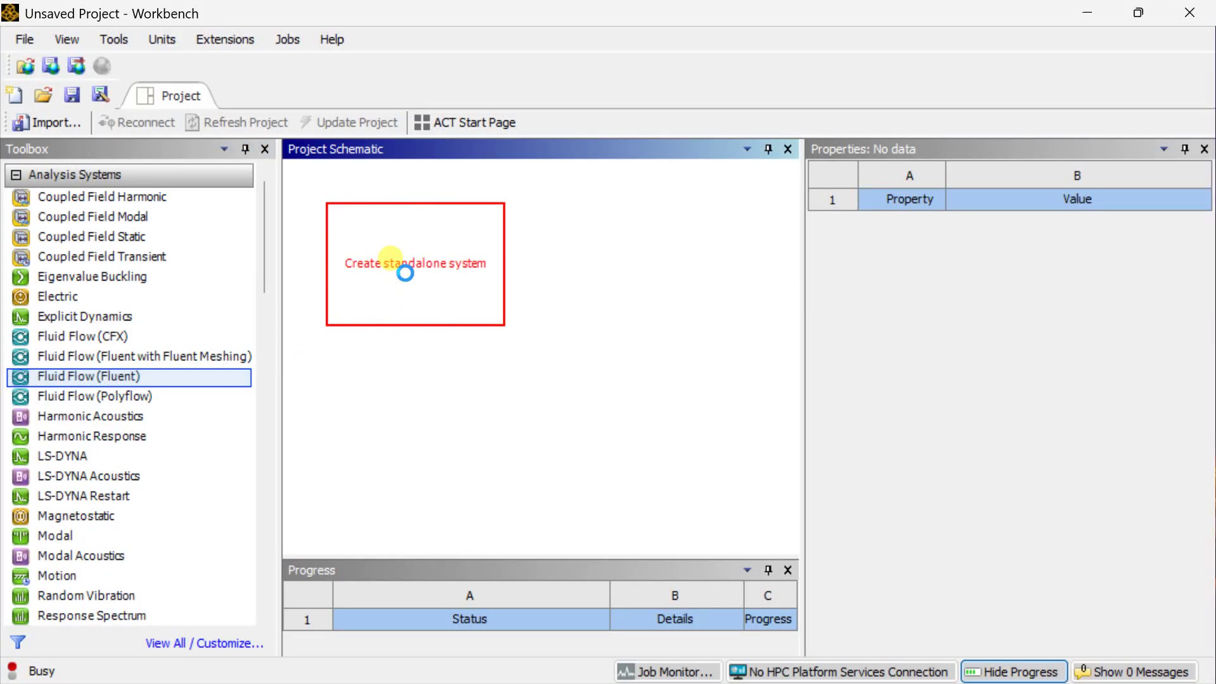
pyautogui.click(408, 259)
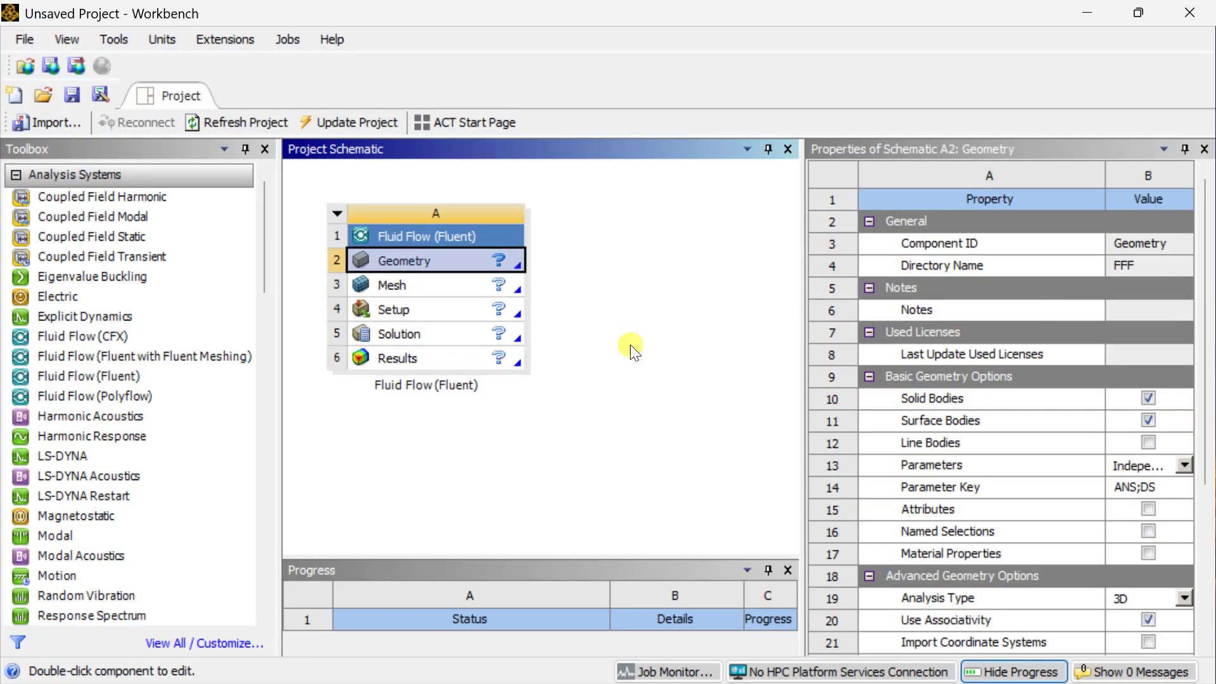
pyautogui.scroll(-3, 988, 503)
pyautogui.click(1153, 464)
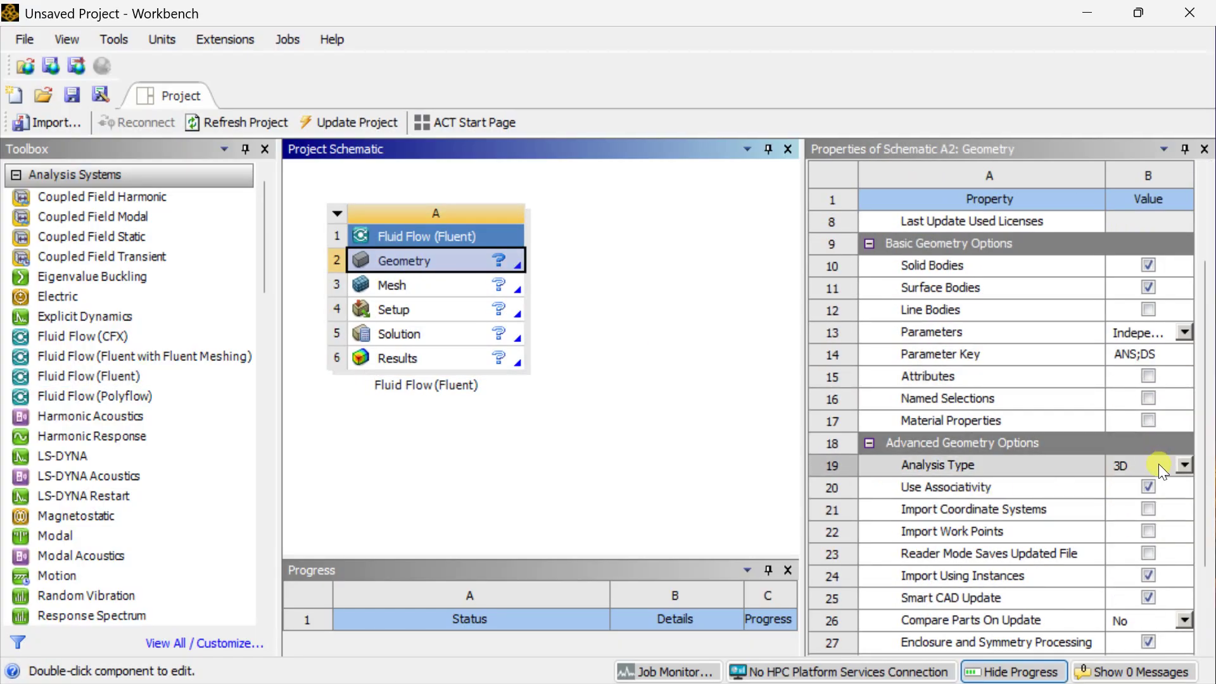
pyautogui.click(1158, 463)
pyautogui.click(1142, 501)
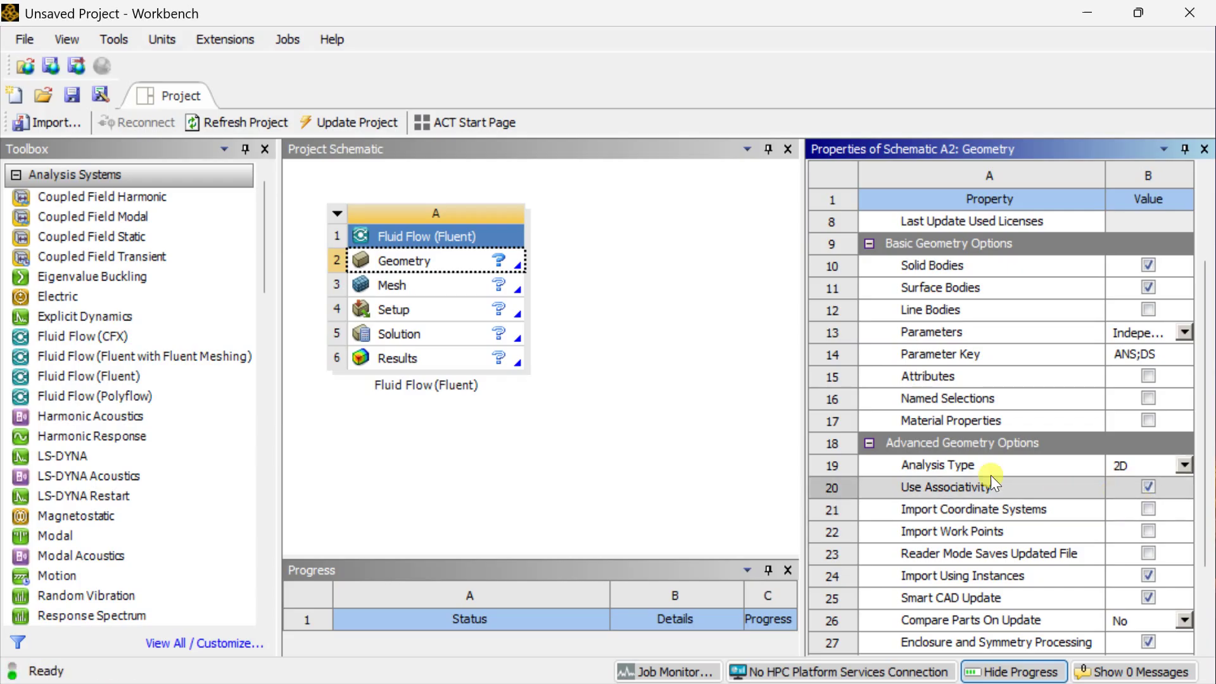
# Create a new DesignModeler geometry for the Fluent system and set its length unit to millimetres.
pyautogui.click(454, 259)
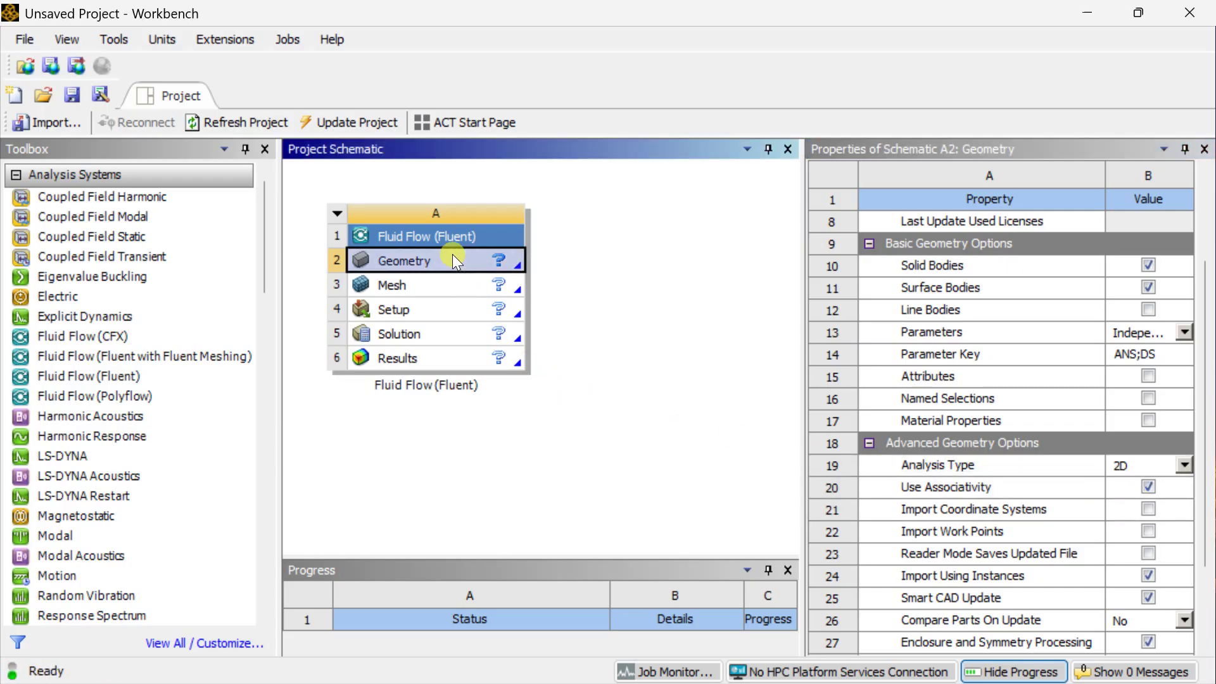
pyautogui.rightClick(453, 256)
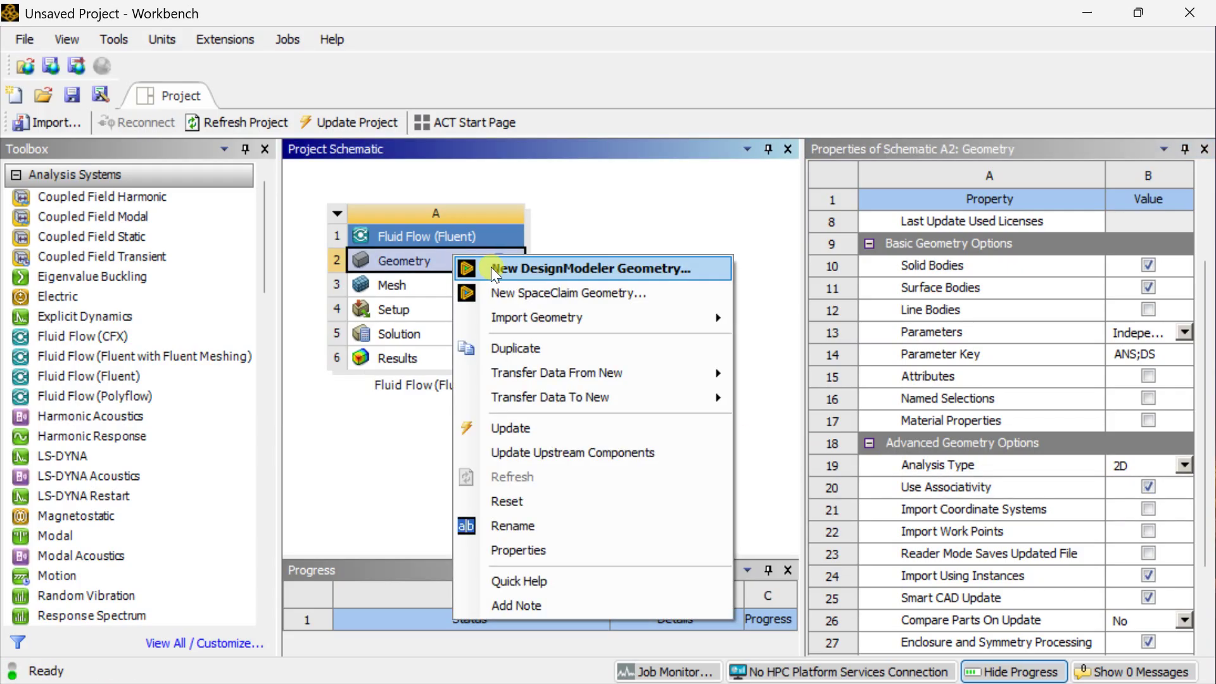
pyautogui.click(492, 267)
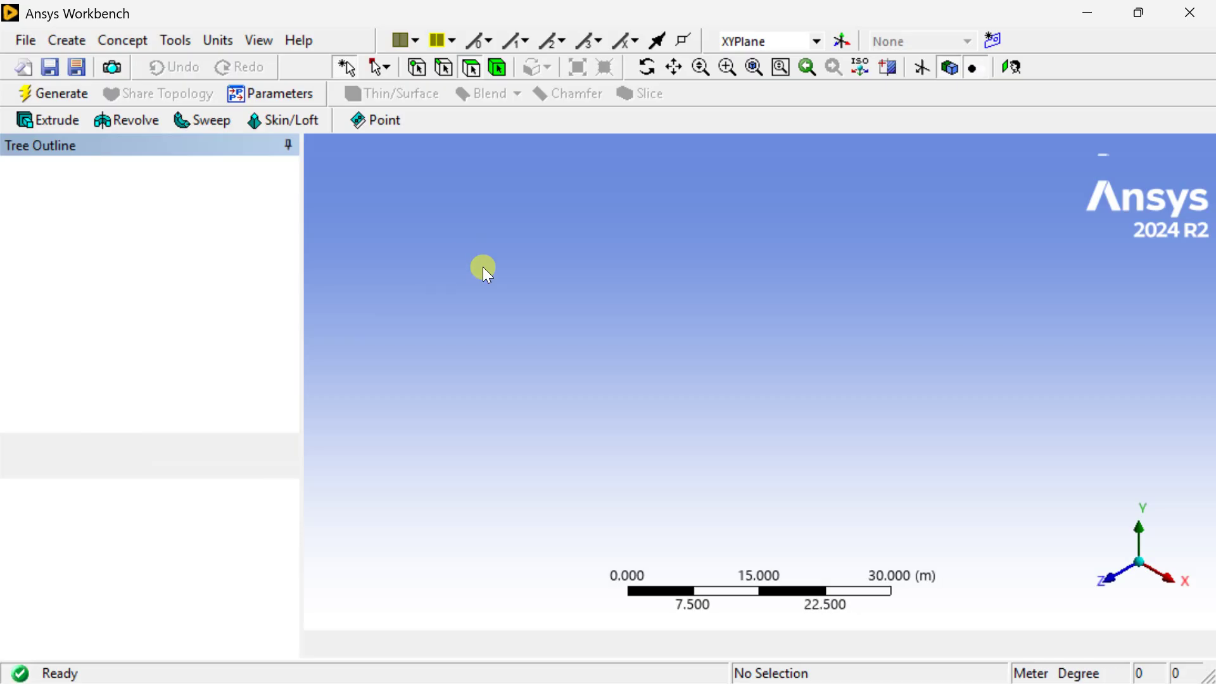
pyautogui.click(219, 43)
pyautogui.click(226, 107)
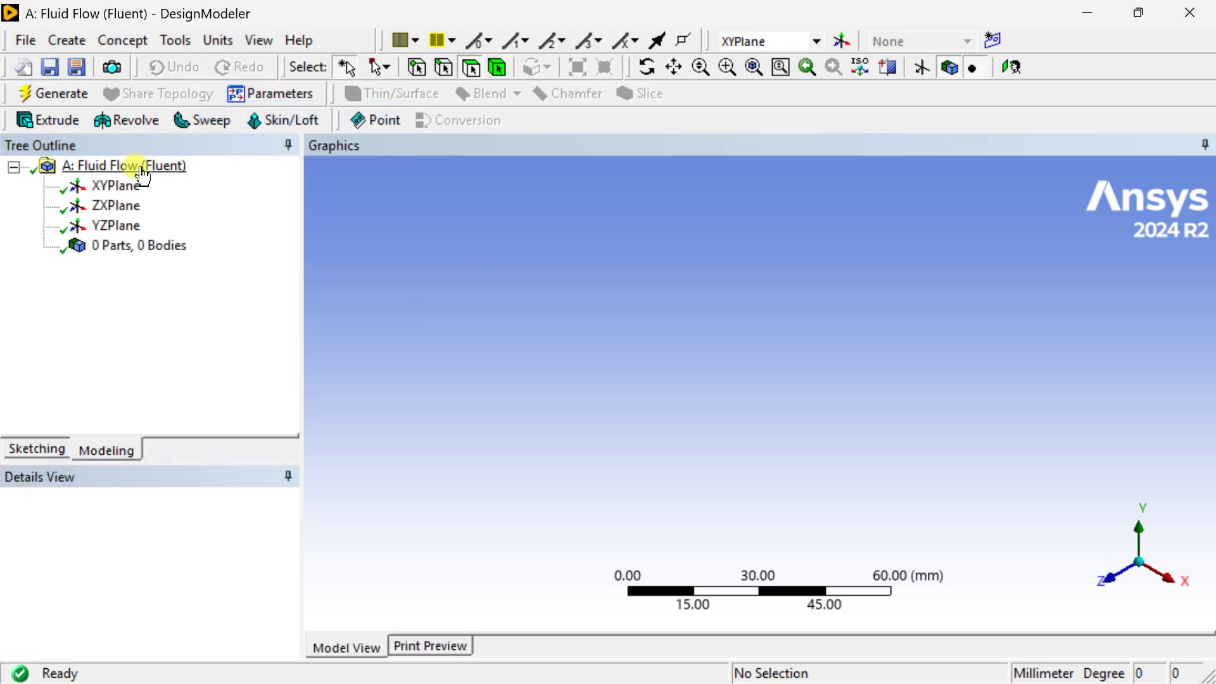
# Sketch a circle about 10 mm in diameter centred on the origin of the XYPlane, viewed face-on.
pyautogui.click(117, 185)
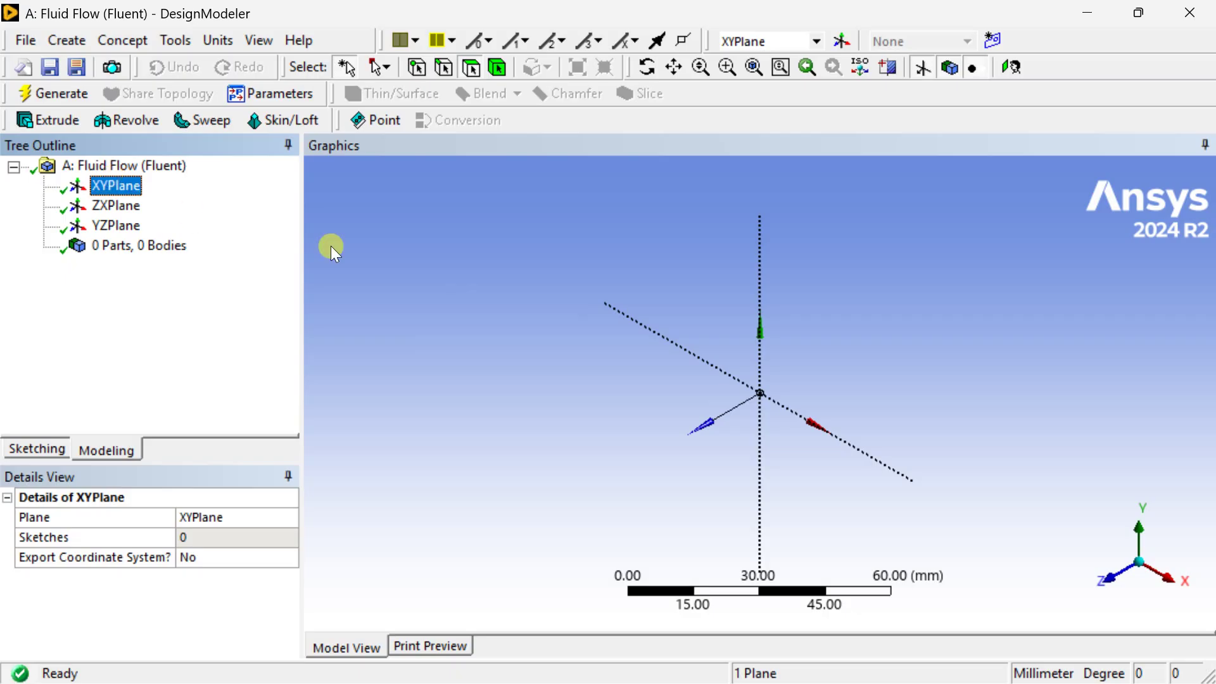
pyautogui.click(1111, 577)
pyautogui.click(19, 452)
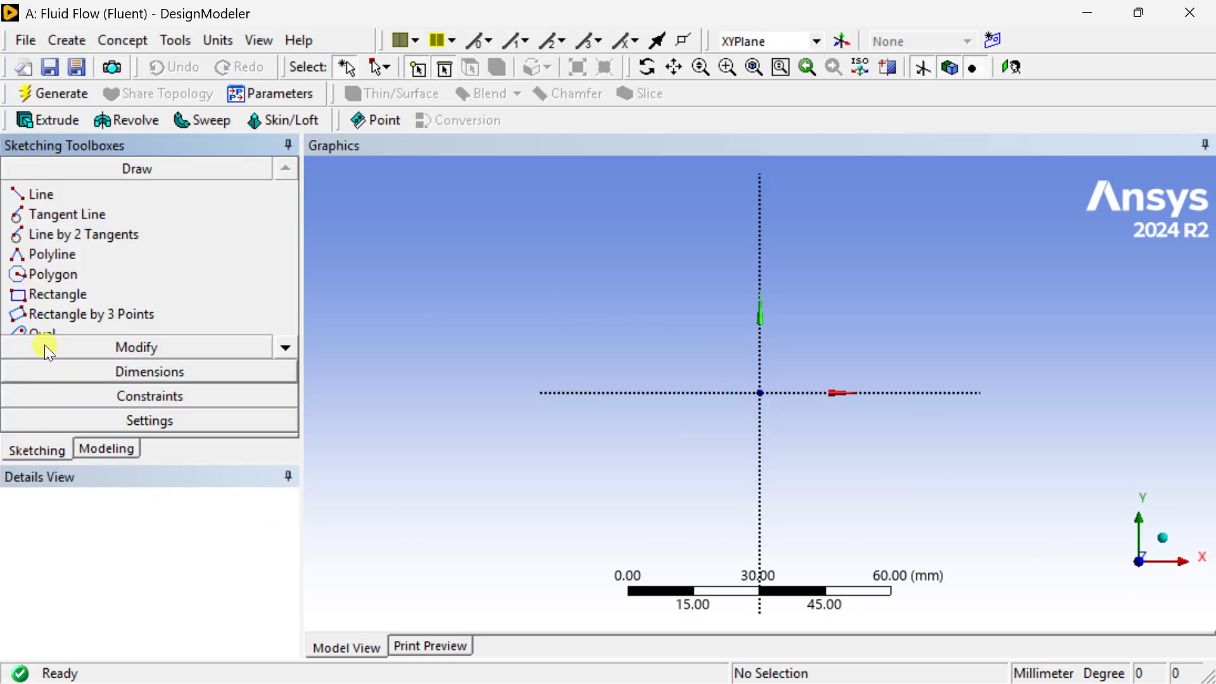
pyautogui.click(283, 348)
pyautogui.click(283, 348)
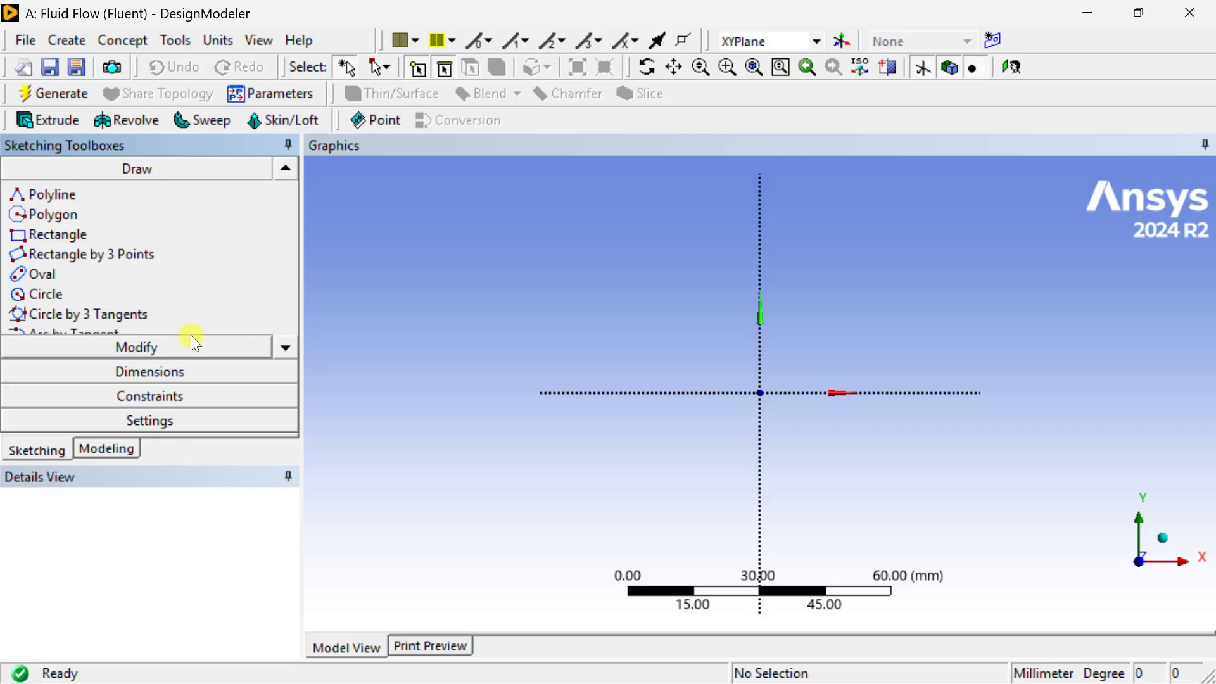
pyautogui.click(85, 293)
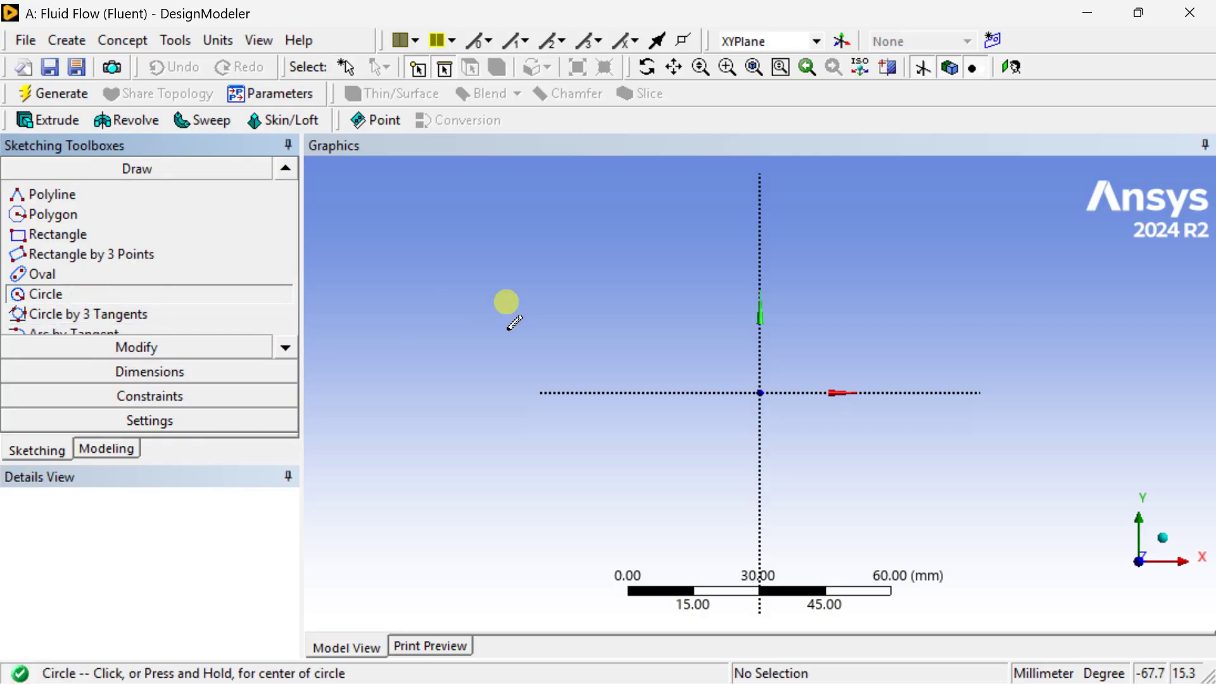
pyautogui.click(760, 393)
pyautogui.click(749, 372)
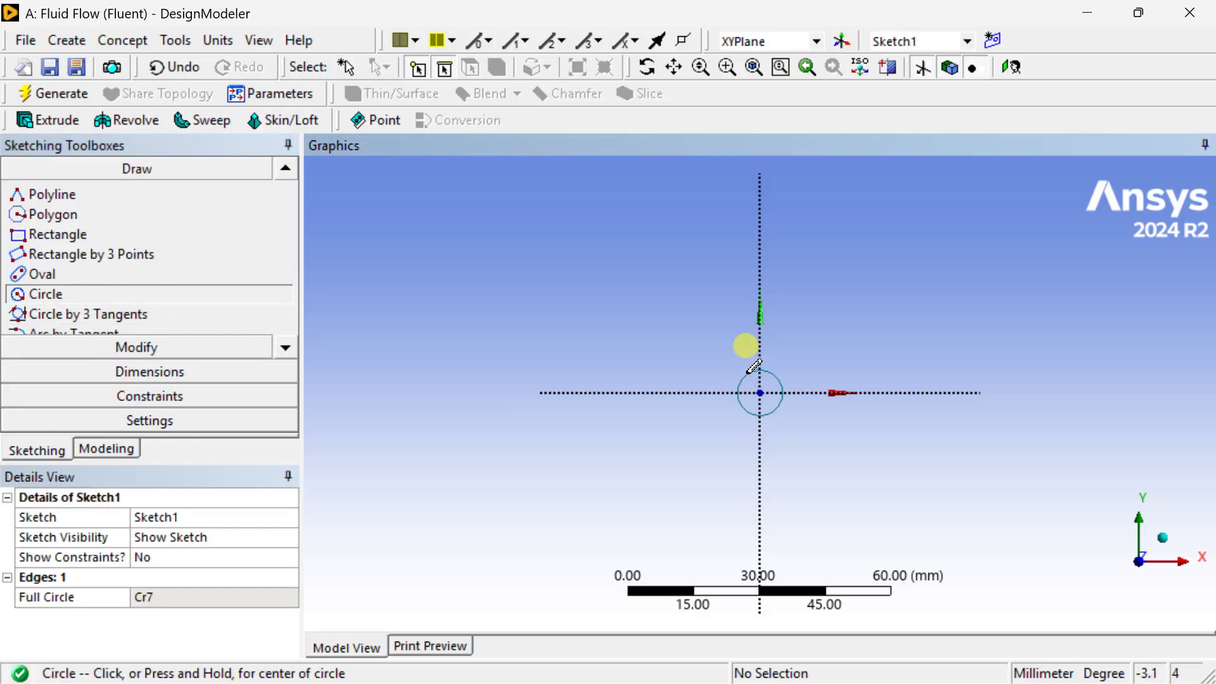
# Dimension the circle's diameter, set it to 8 mm and generate the sketch.
pyautogui.click(158, 372)
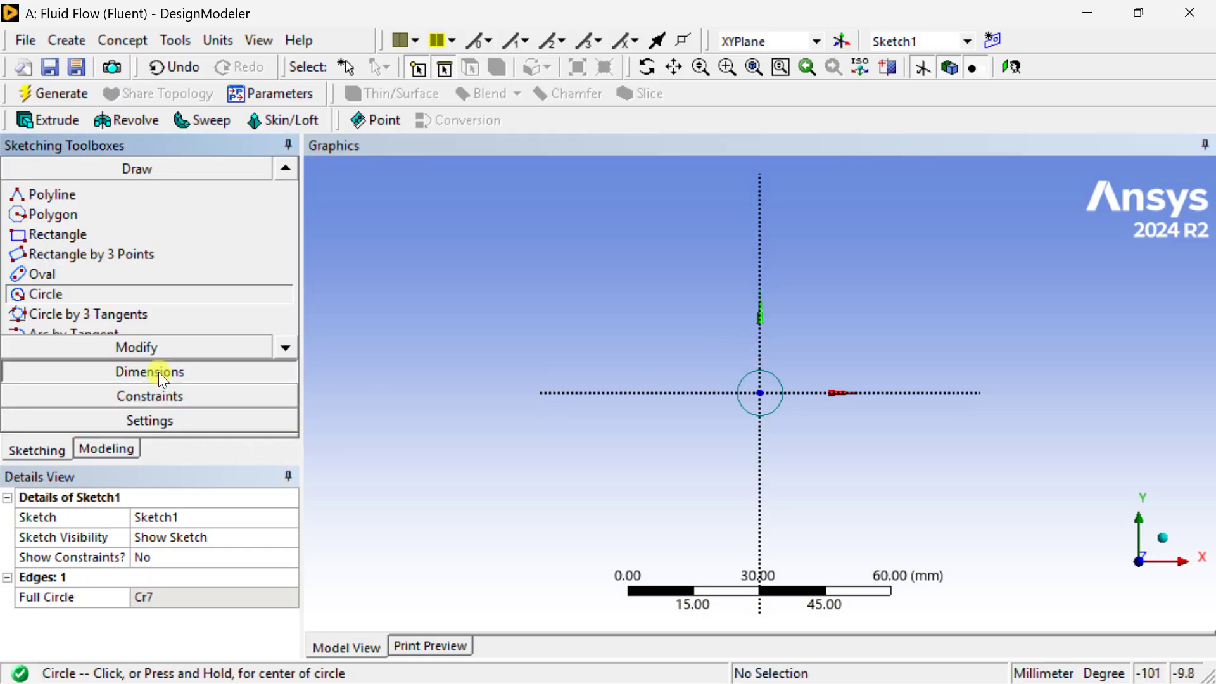
pyautogui.click(739, 384)
pyautogui.click(752, 390)
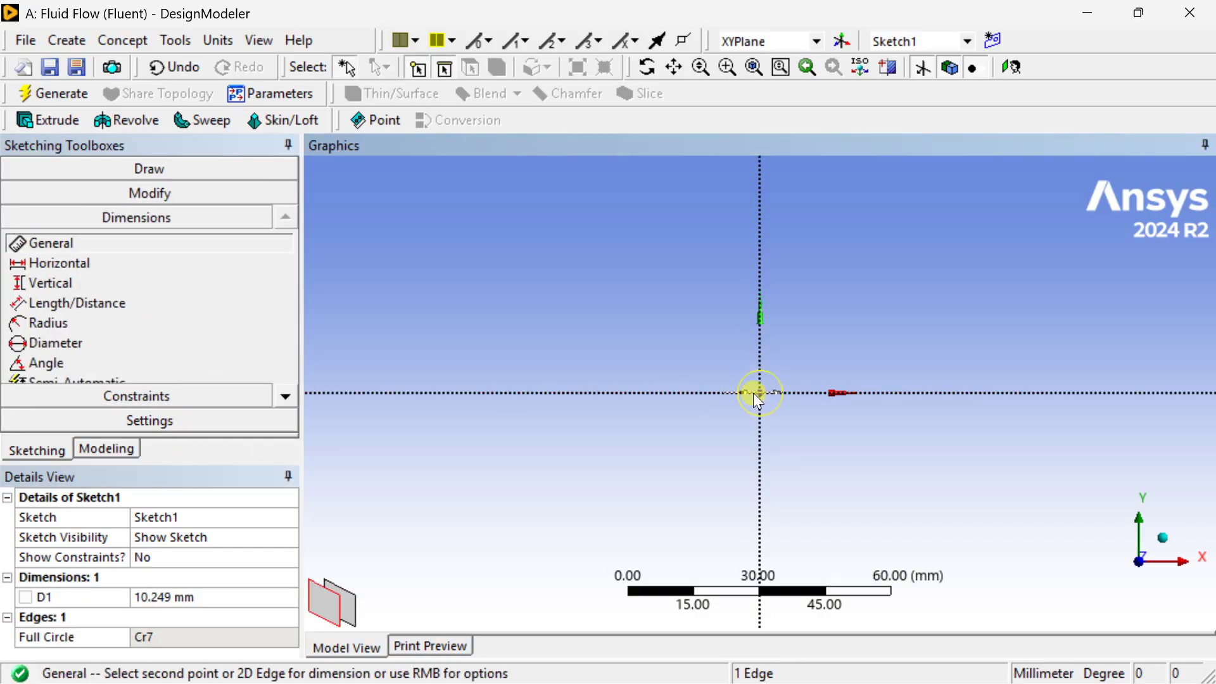
pyautogui.click(198, 597)
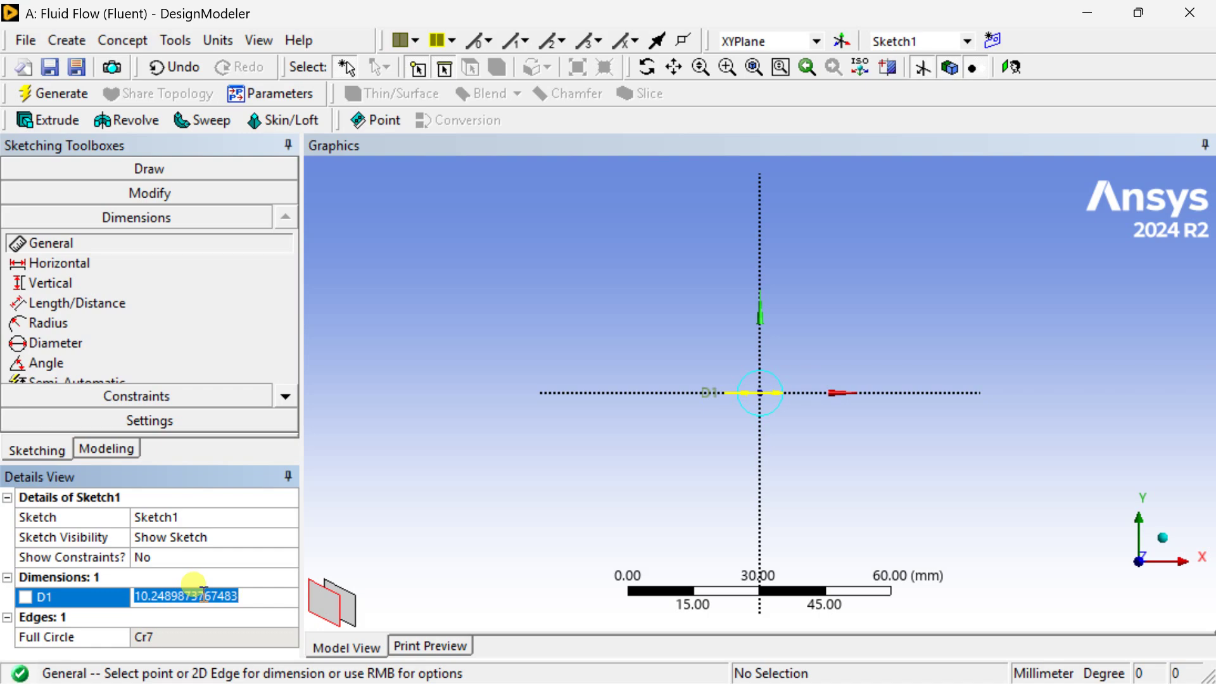
pyautogui.write('8')
pyautogui.press('Return')
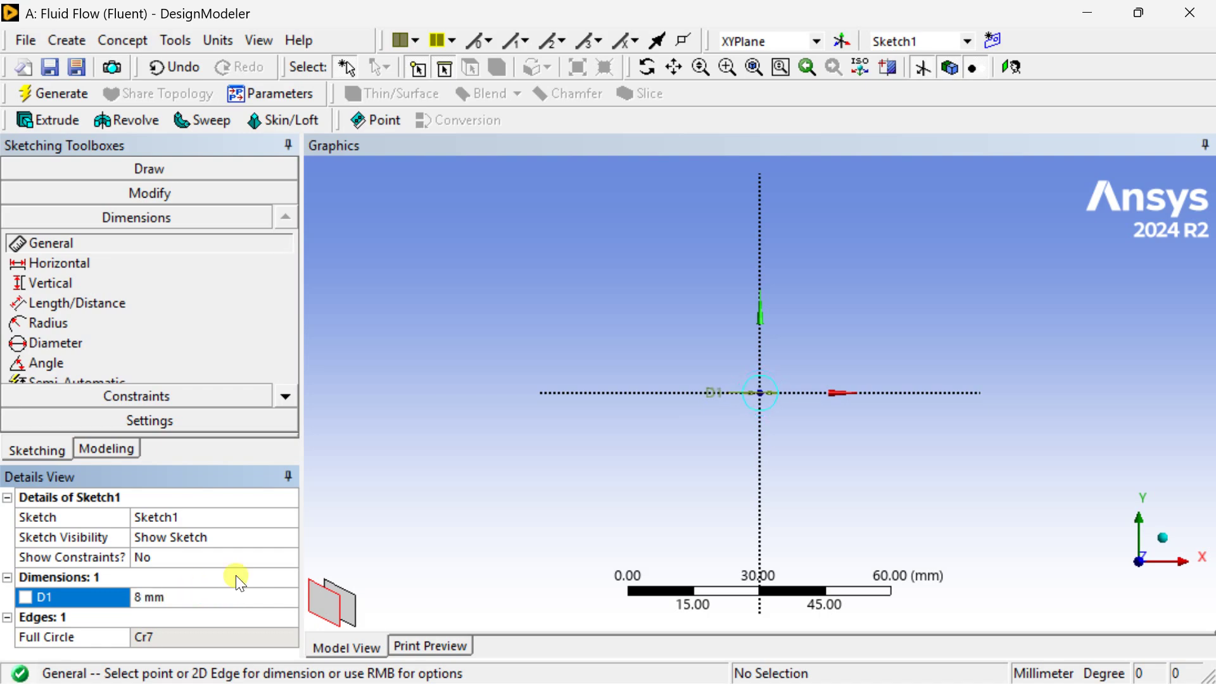
pyautogui.click(36, 91)
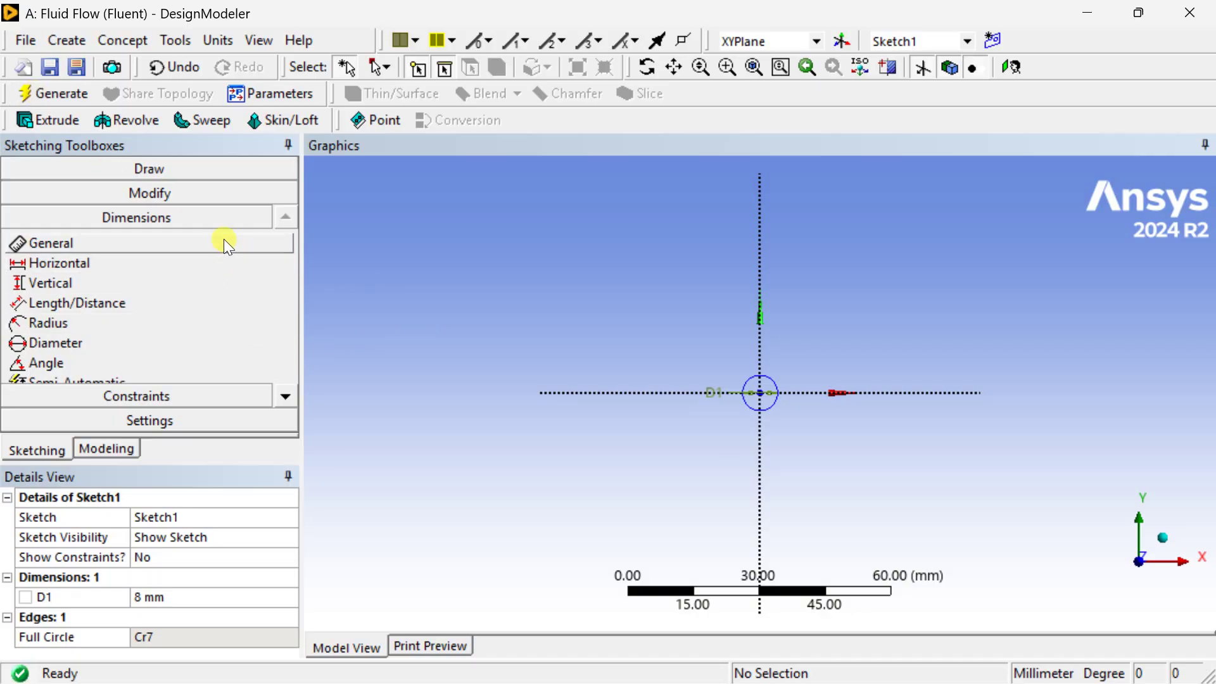
# Add a second sketch on the XYPlane and open it for sketching.
pyautogui.click(107, 449)
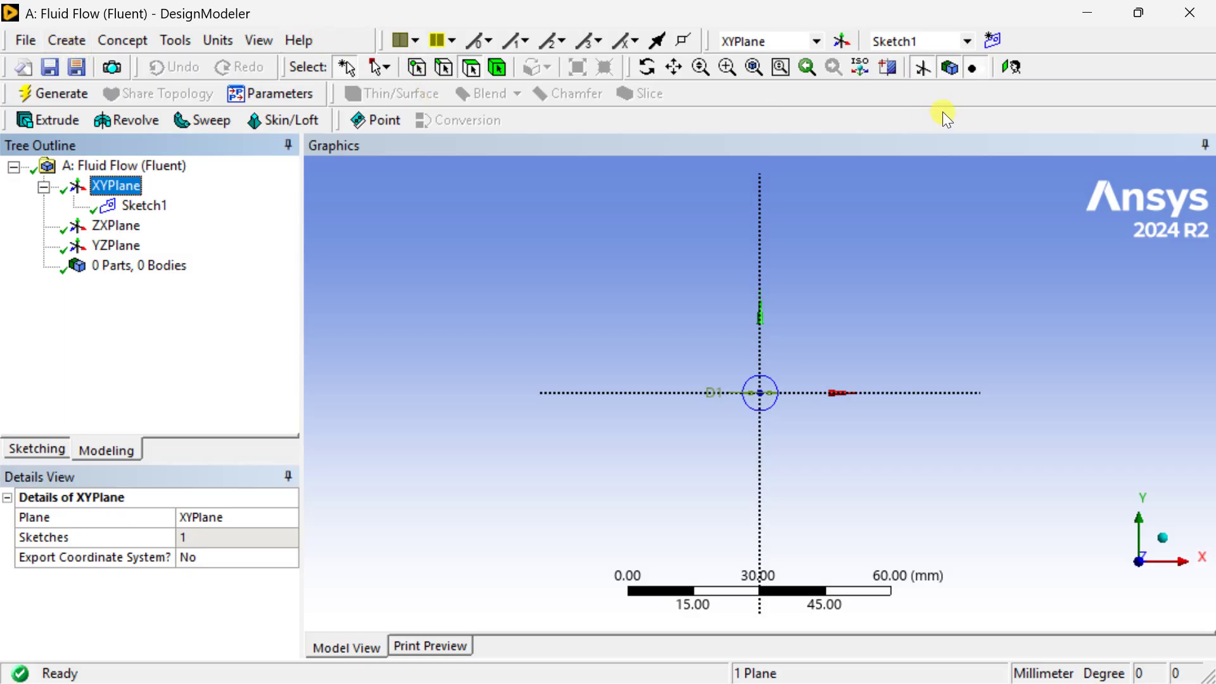
pyautogui.click(992, 40)
pyautogui.click(134, 228)
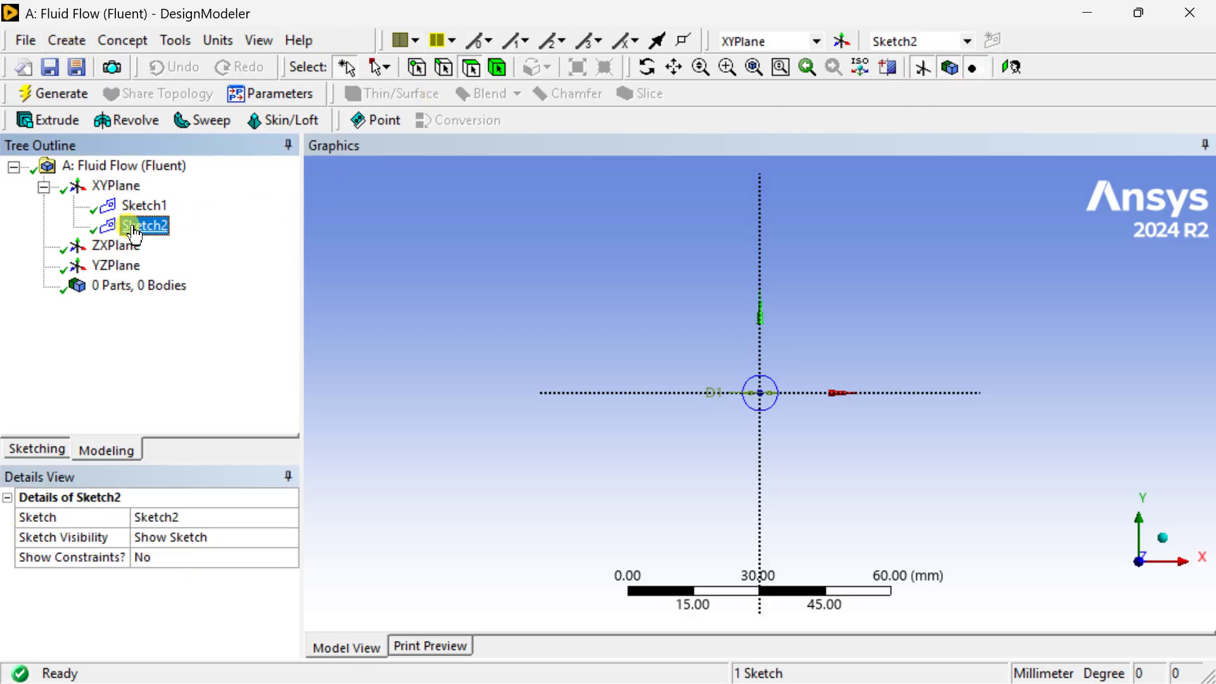
pyautogui.click(39, 448)
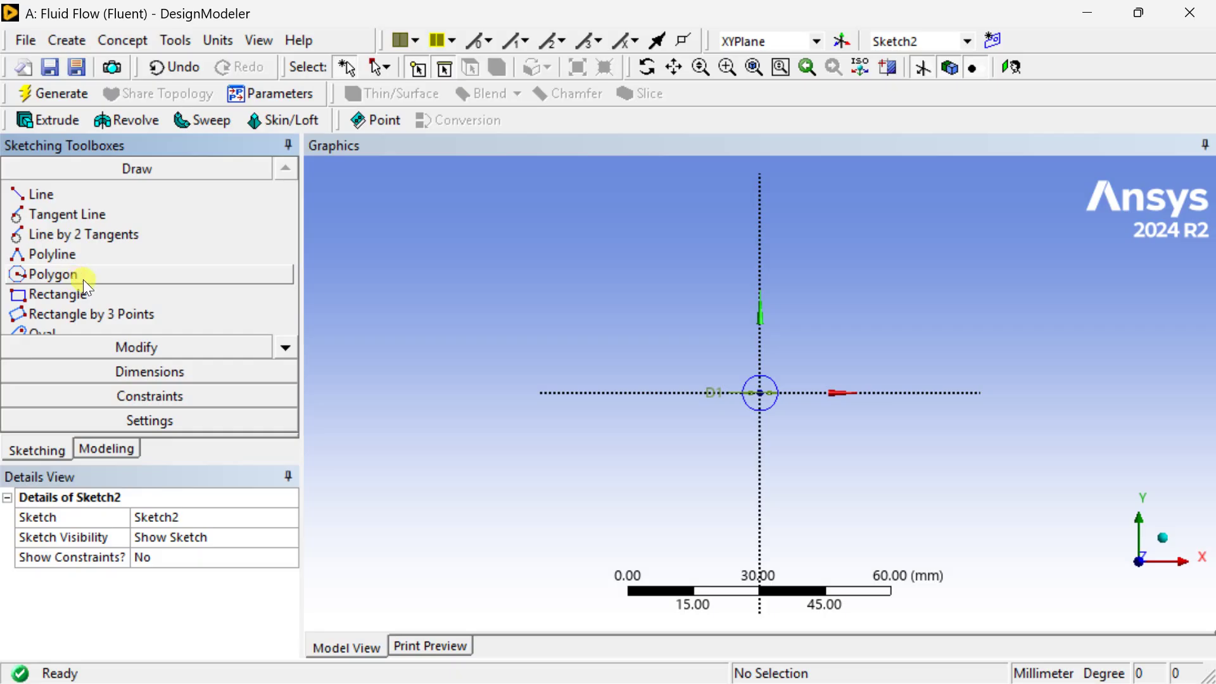
# Draw two concentric circles centred on the origin in the second sketch, about 14 mm and about 10 mm in diameter.
pyautogui.click(294, 348)
pyautogui.click(294, 348)
pyautogui.click(293, 348)
pyautogui.click(112, 293)
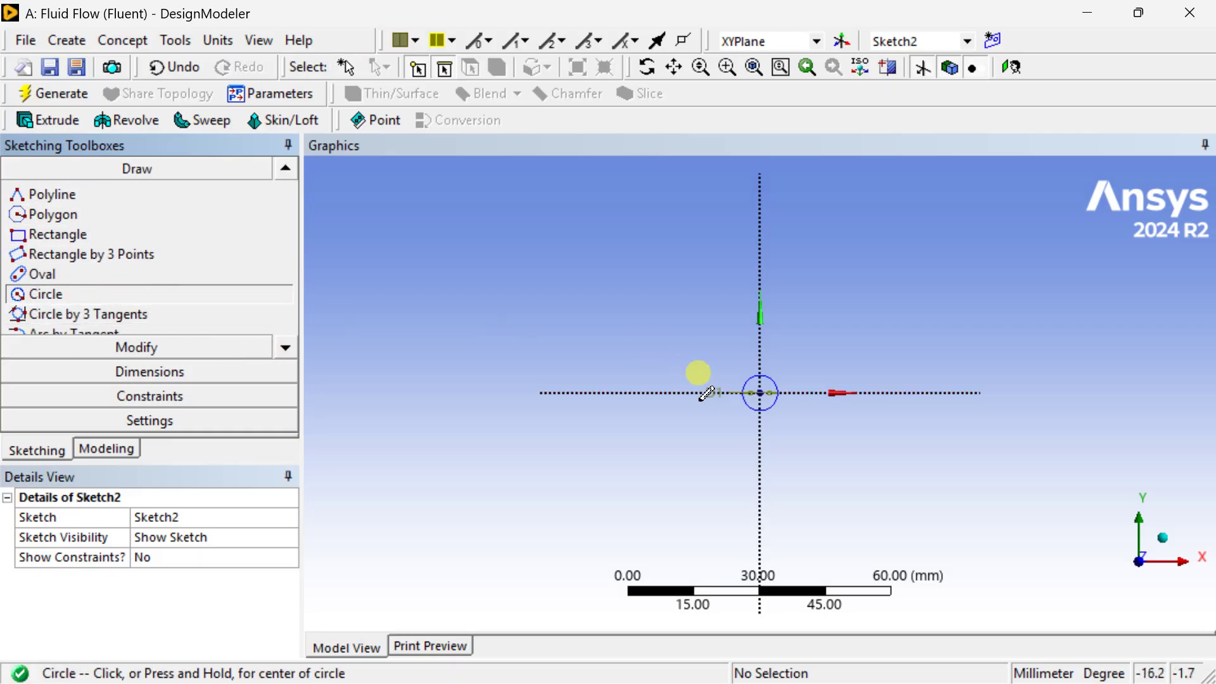
pyautogui.scroll(5, 760, 392)
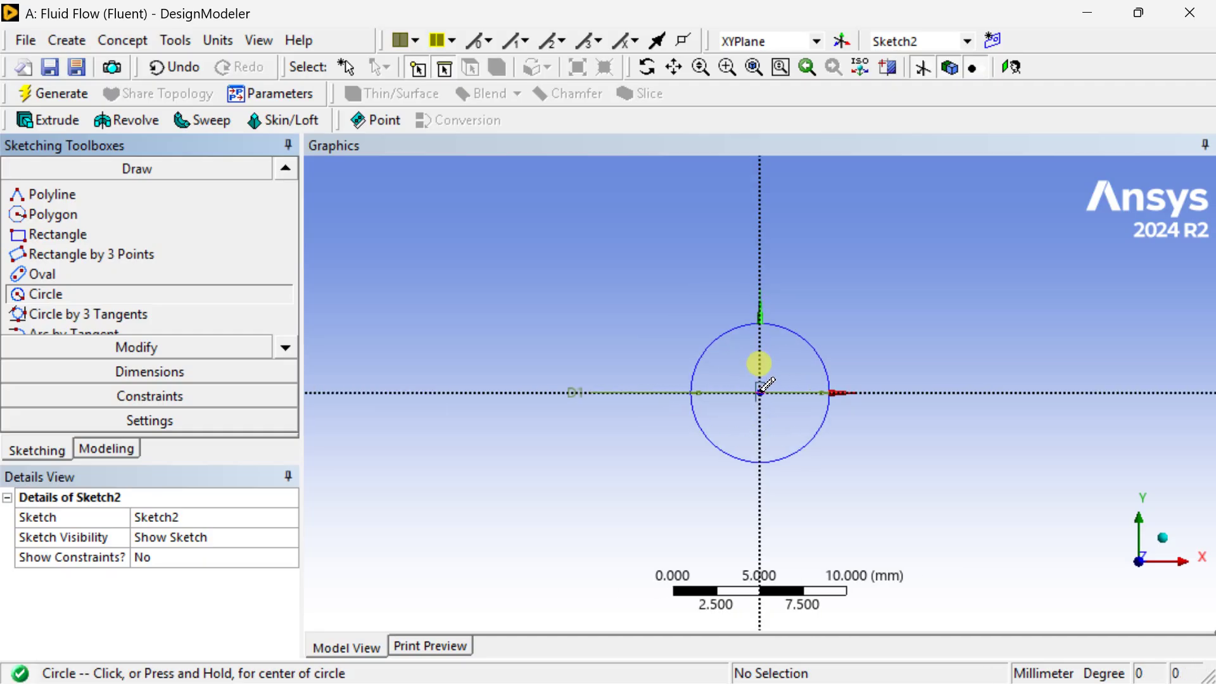
pyautogui.click(760, 393)
pyautogui.click(700, 278)
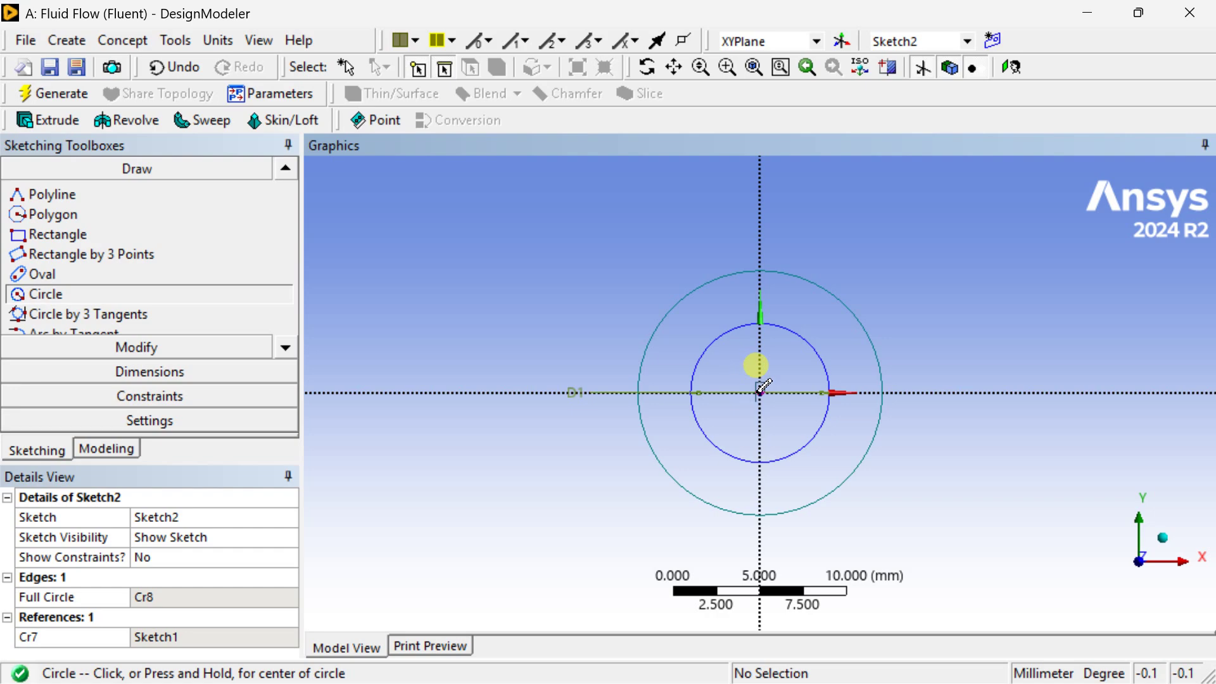
pyautogui.click(760, 393)
pyautogui.click(727, 310)
# Dimension the diameters of both circles in the second sketch.
pyautogui.click(208, 371)
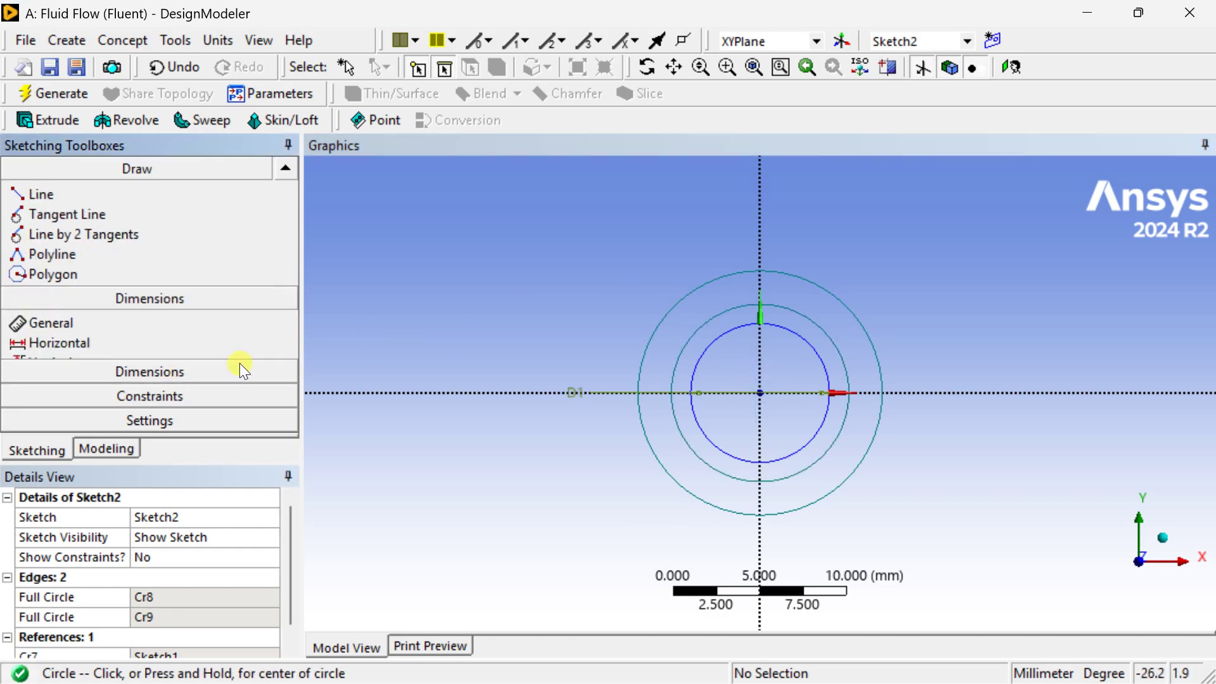
pyautogui.click(683, 302)
pyautogui.click(641, 248)
pyautogui.click(698, 331)
pyautogui.click(627, 328)
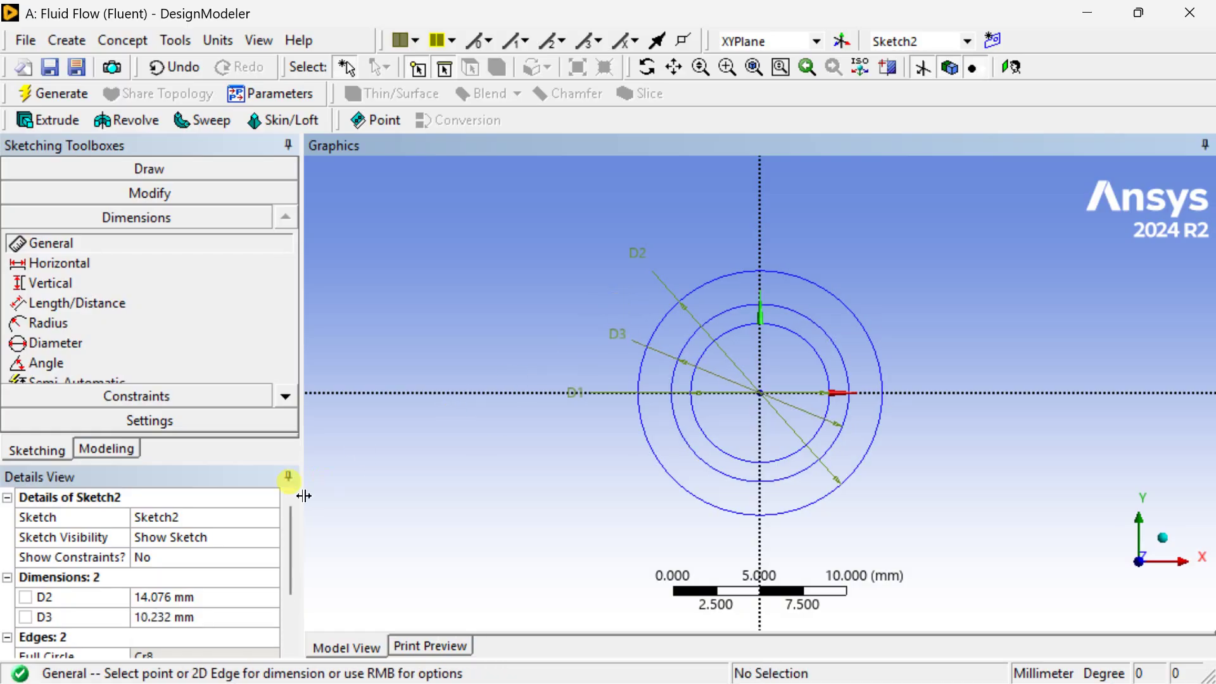
# Set the second sketch's outer circle diameter to 20 mm and its inner circle diameter to 8 mm, and generate the sketch.
pyautogui.click(204, 594)
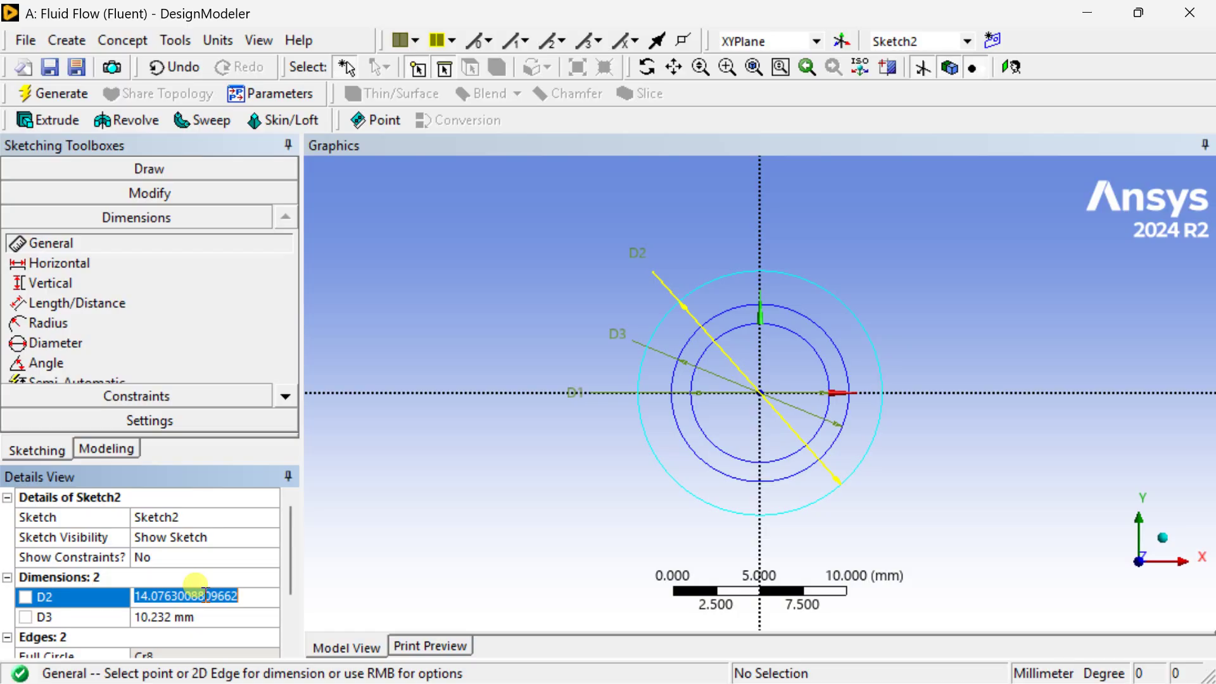
pyautogui.write('20')
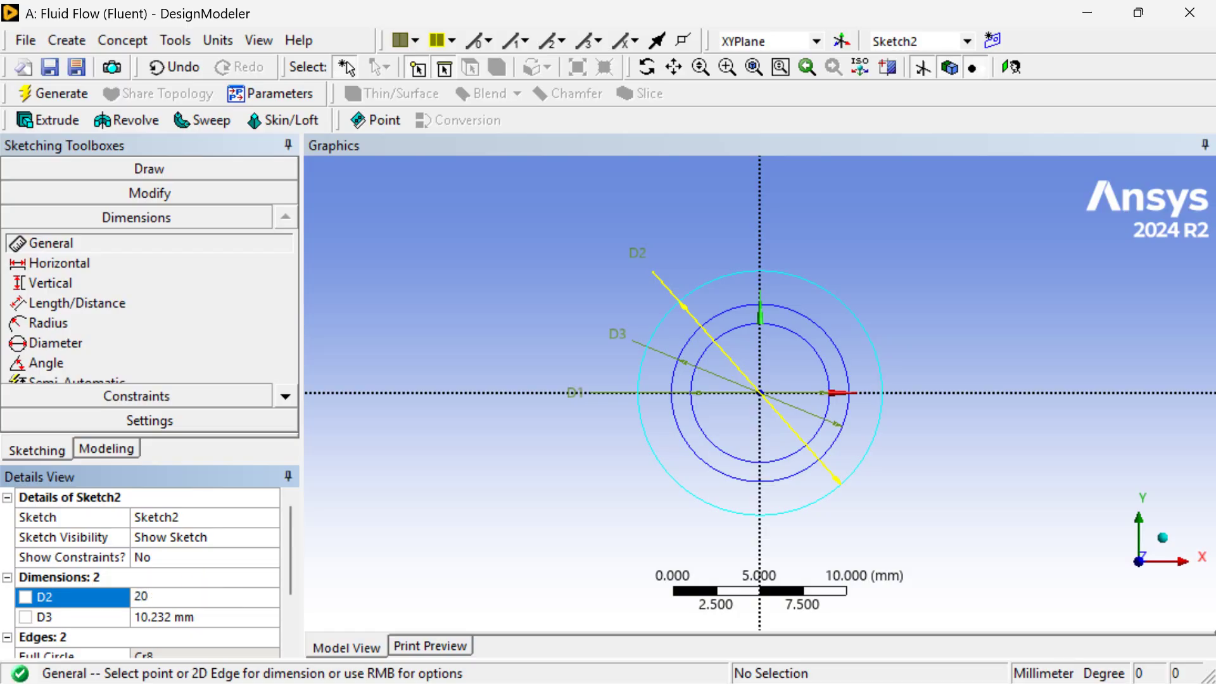
pyautogui.click(196, 587)
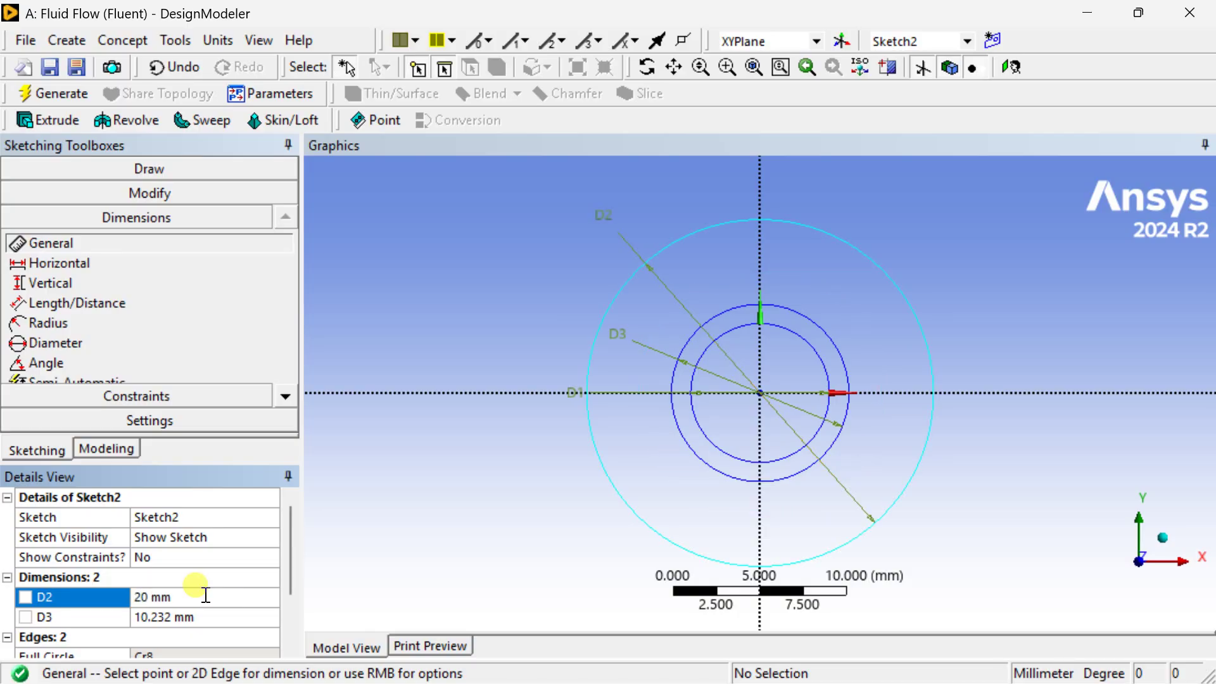
pyautogui.click(206, 618)
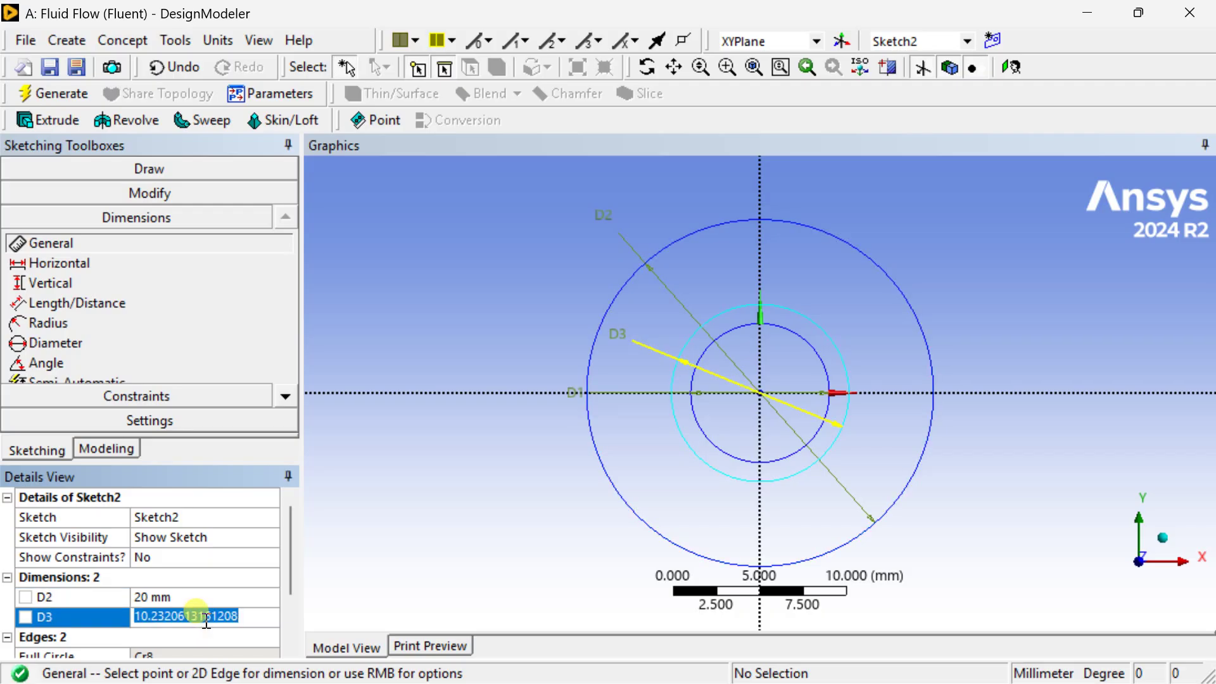
pyautogui.write('8')
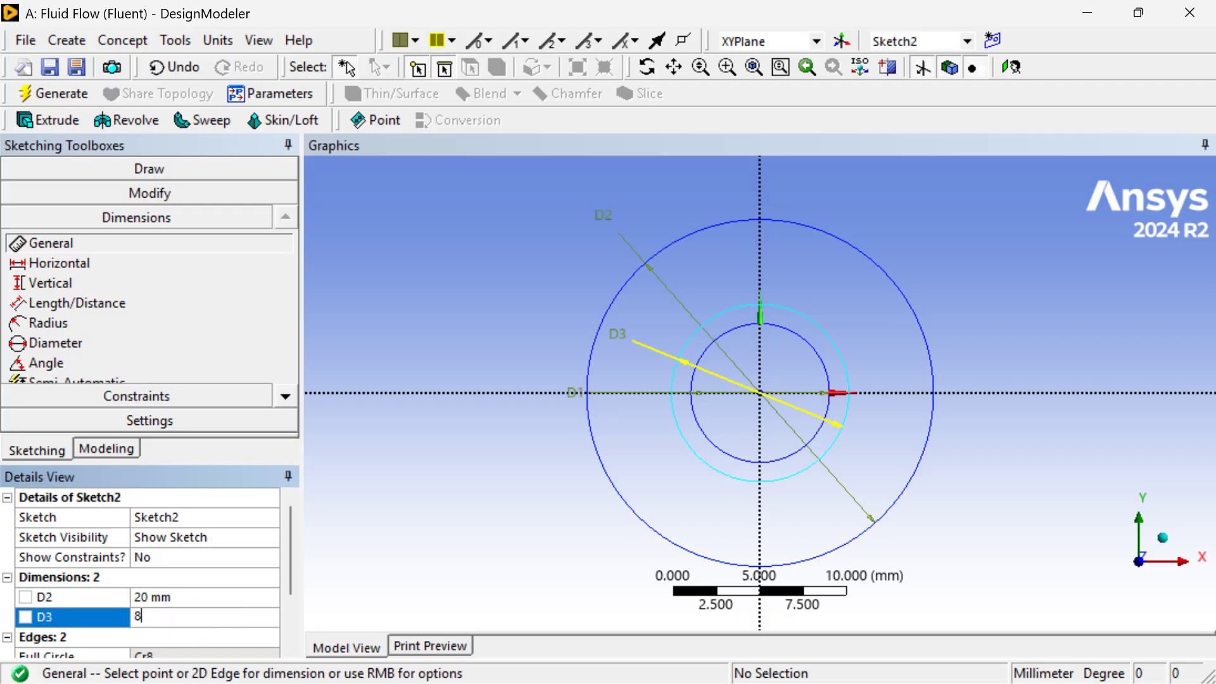
pyautogui.click(196, 611)
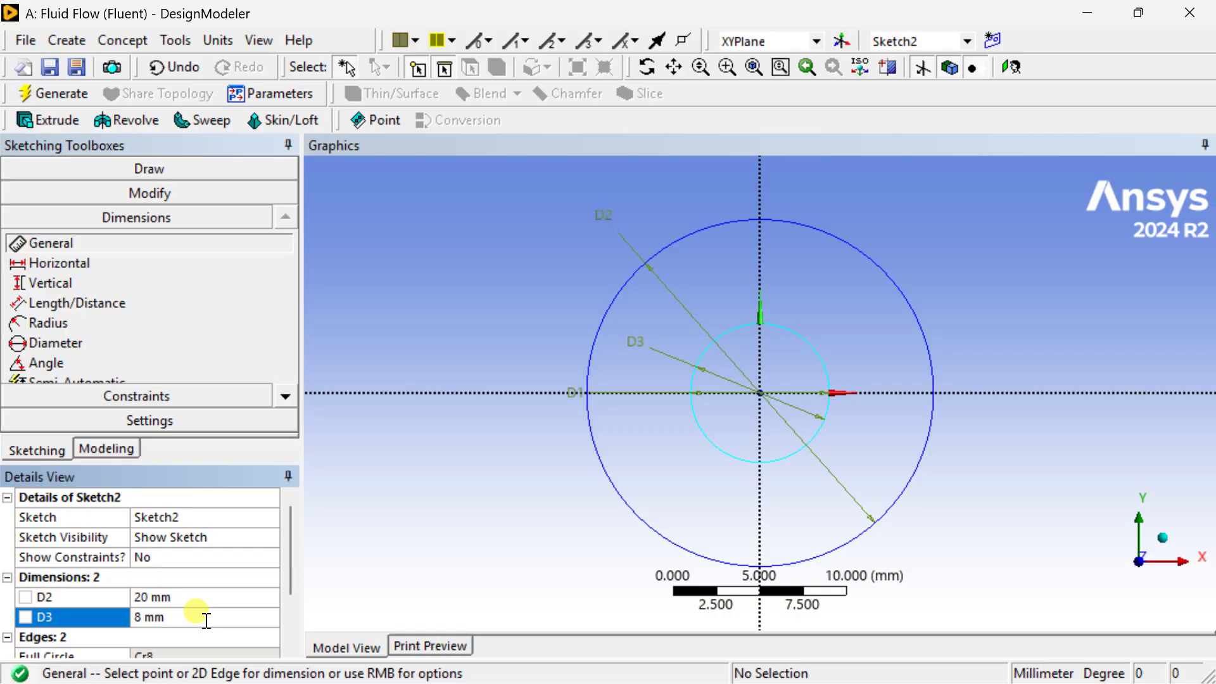
pyautogui.click(54, 97)
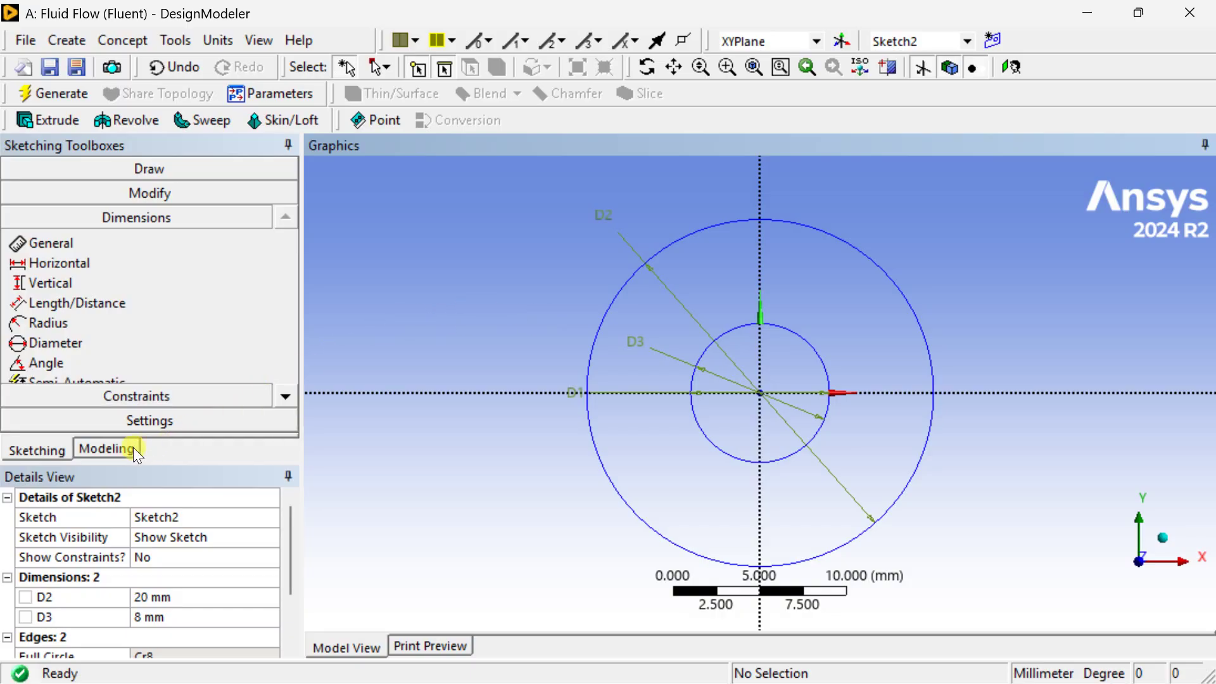
# Add a third sketch on the XYPlane and open it for sketching.
pyautogui.click(101, 449)
pyautogui.click(120, 189)
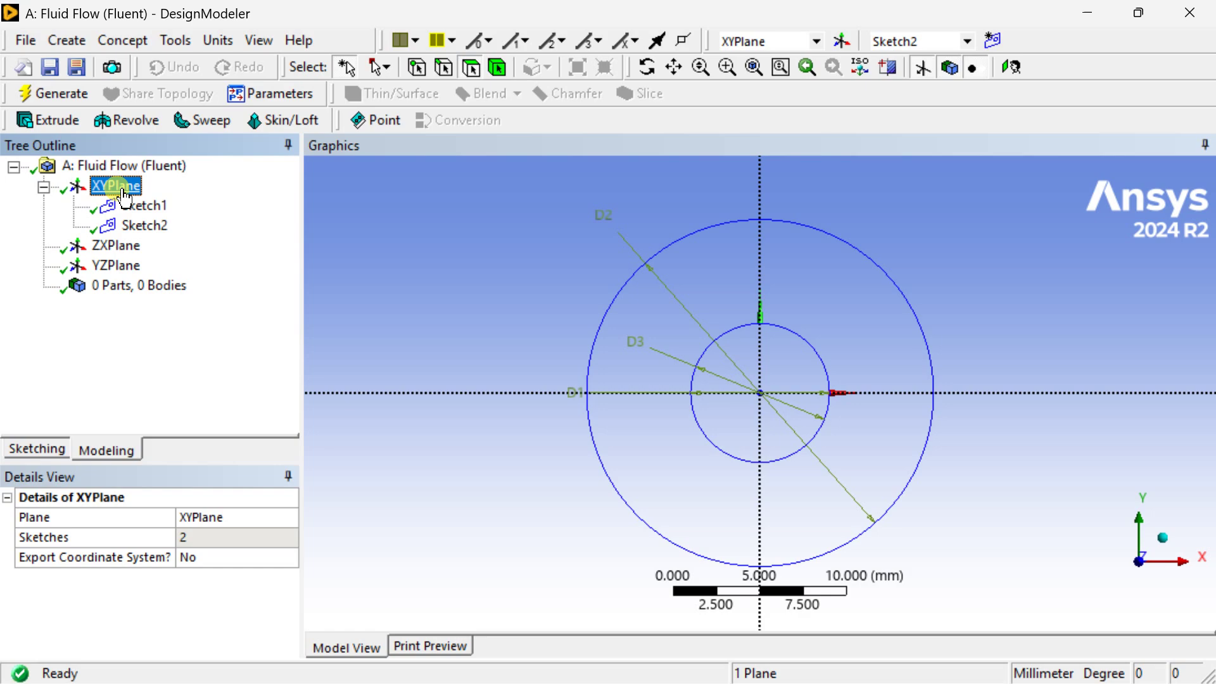
pyautogui.click(993, 41)
pyautogui.click(145, 245)
pyautogui.click(32, 448)
# Draw two concentric circles centred on the origin in the third sketch, about 22 mm and about 29 mm in diameter.
pyautogui.click(286, 349)
pyautogui.click(287, 350)
pyautogui.click(286, 351)
pyautogui.click(204, 294)
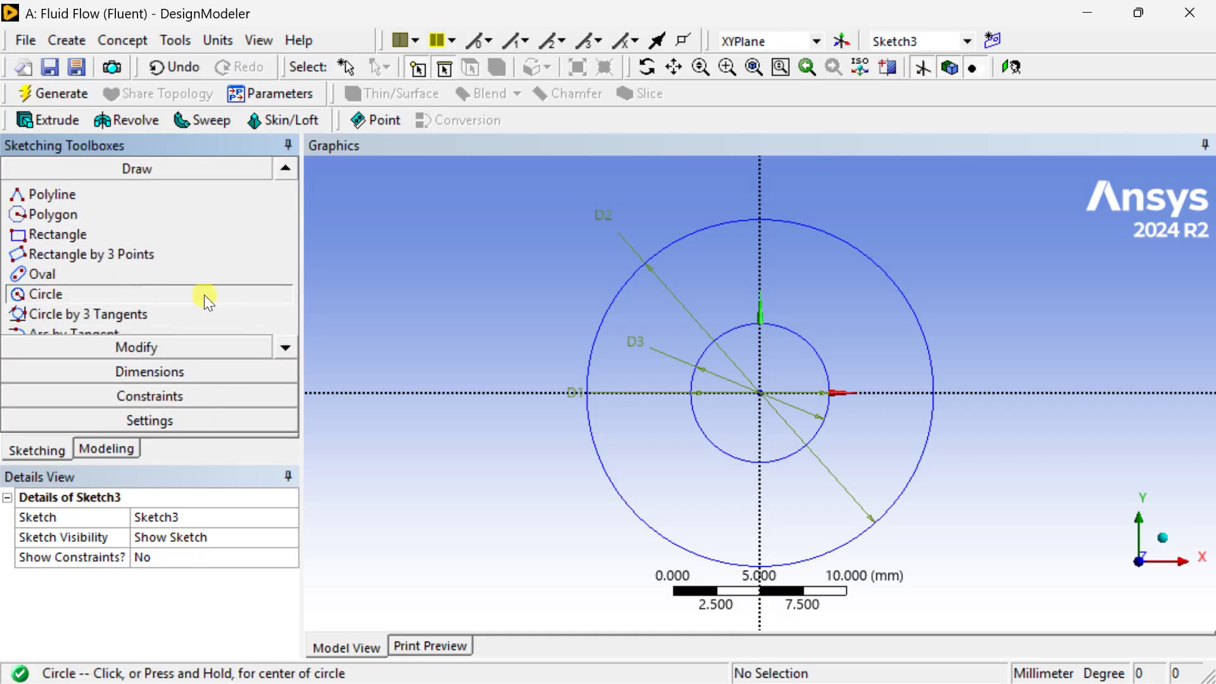
pyautogui.click(759, 393)
pyautogui.click(637, 241)
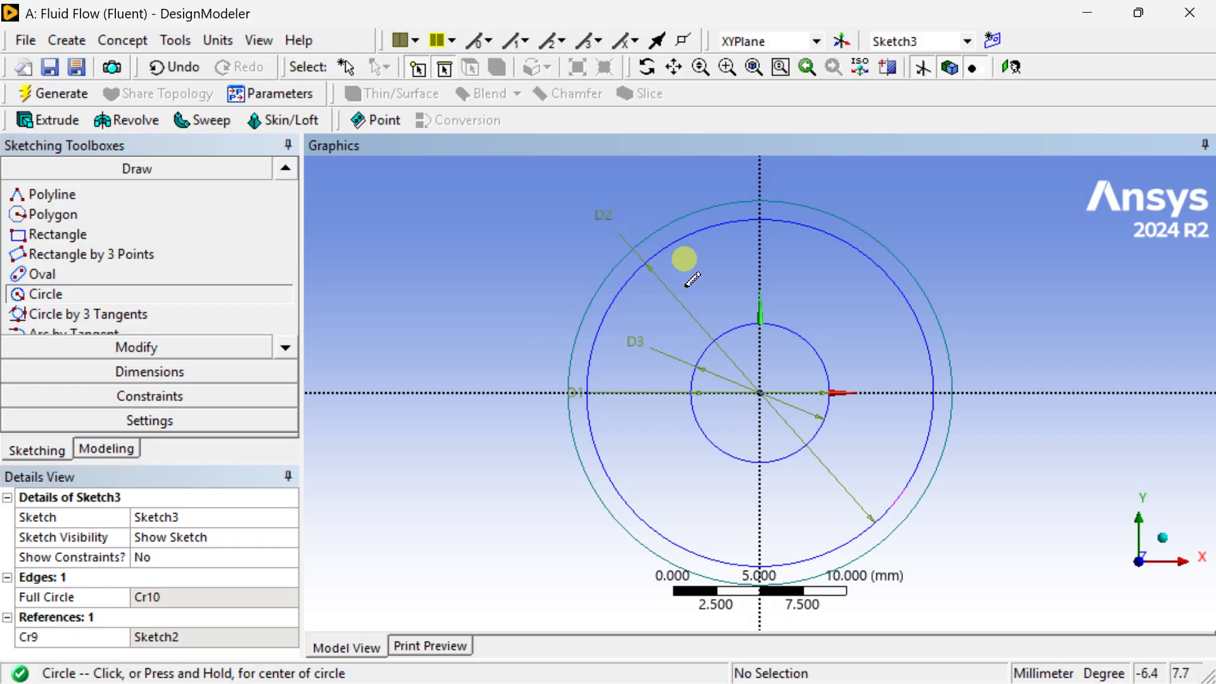
pyautogui.click(759, 392)
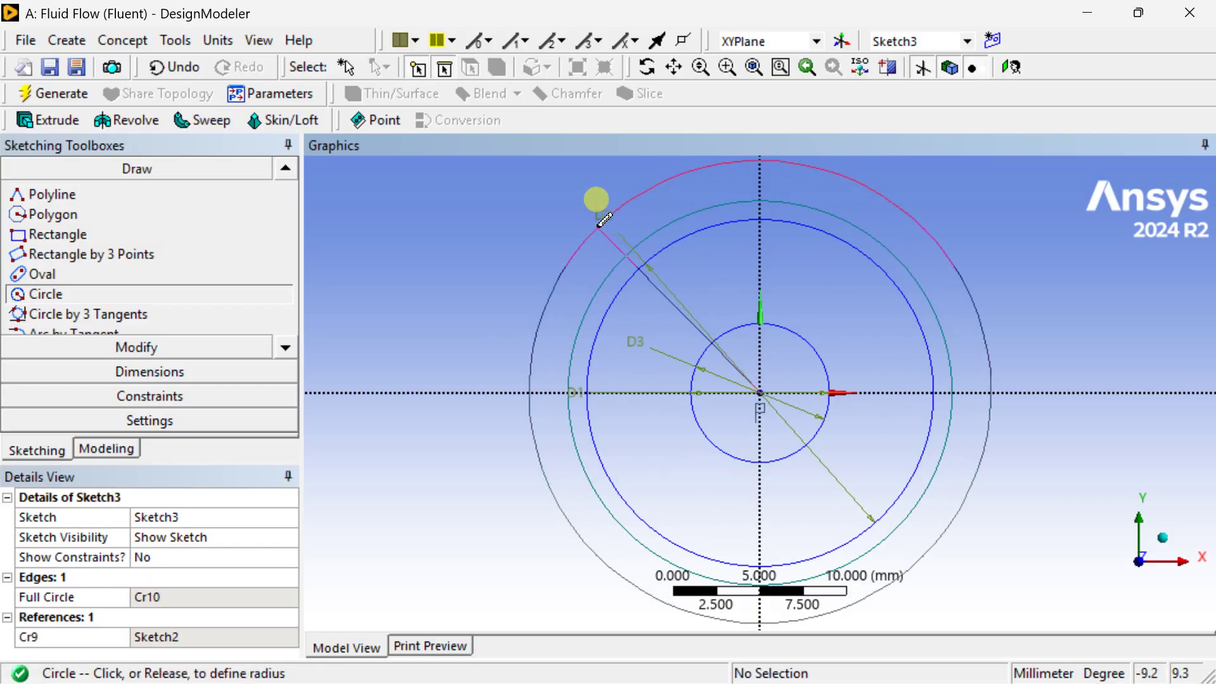
pyautogui.click(584, 214)
# Dimension the diameters of both circles in the third sketch.
pyautogui.click(188, 370)
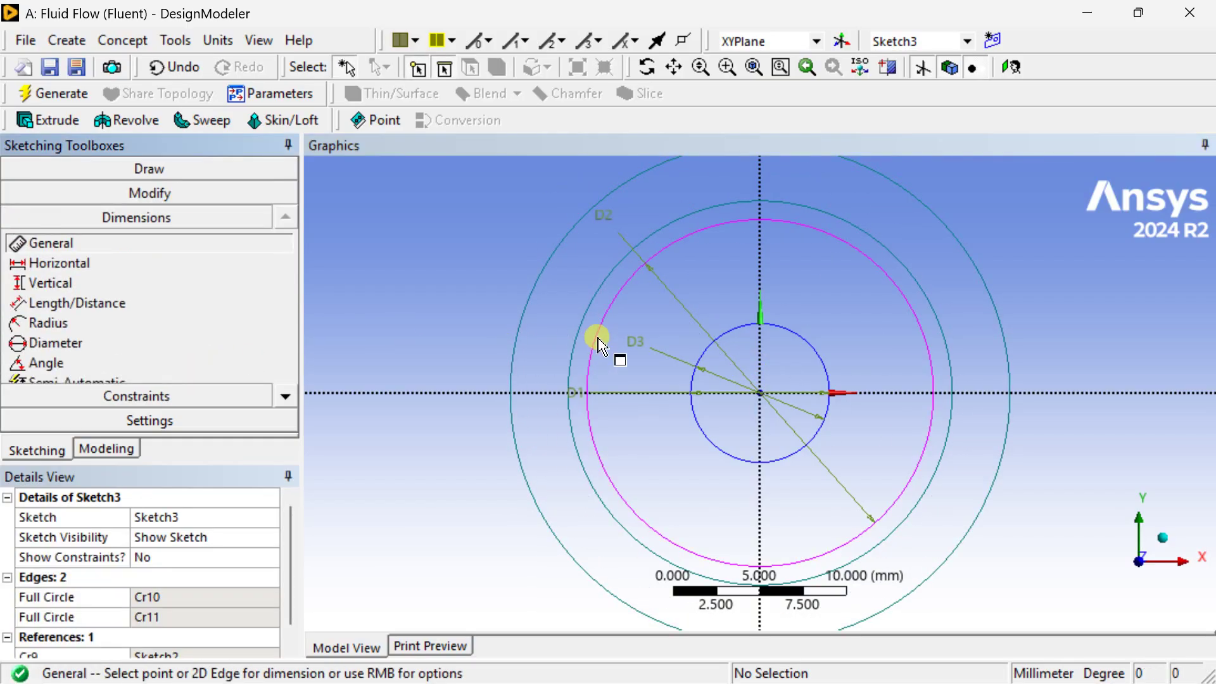
pyautogui.click(581, 329)
pyautogui.click(427, 309)
pyautogui.click(520, 312)
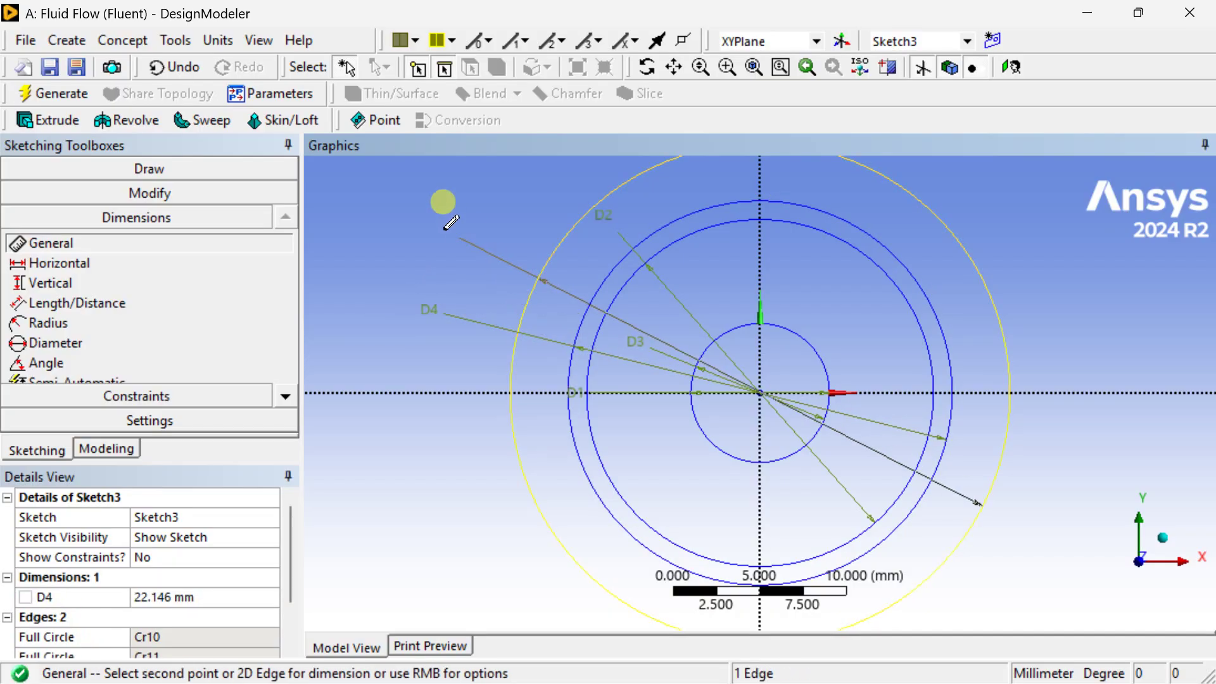
pyautogui.click(446, 230)
# Set the third sketch's inner circle diameter to 20 mm and its outer circle diameter to 50 mm, and generate the sketch.
pyautogui.click(201, 597)
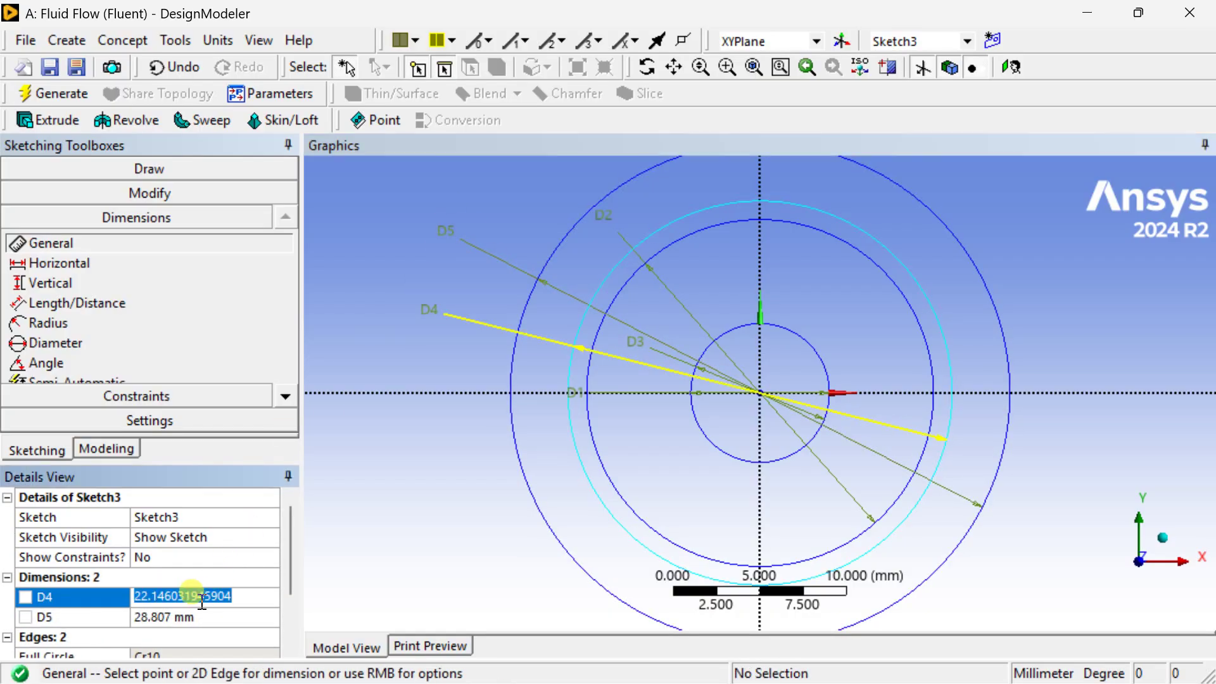
pyautogui.write('20')
pyautogui.press('Return')
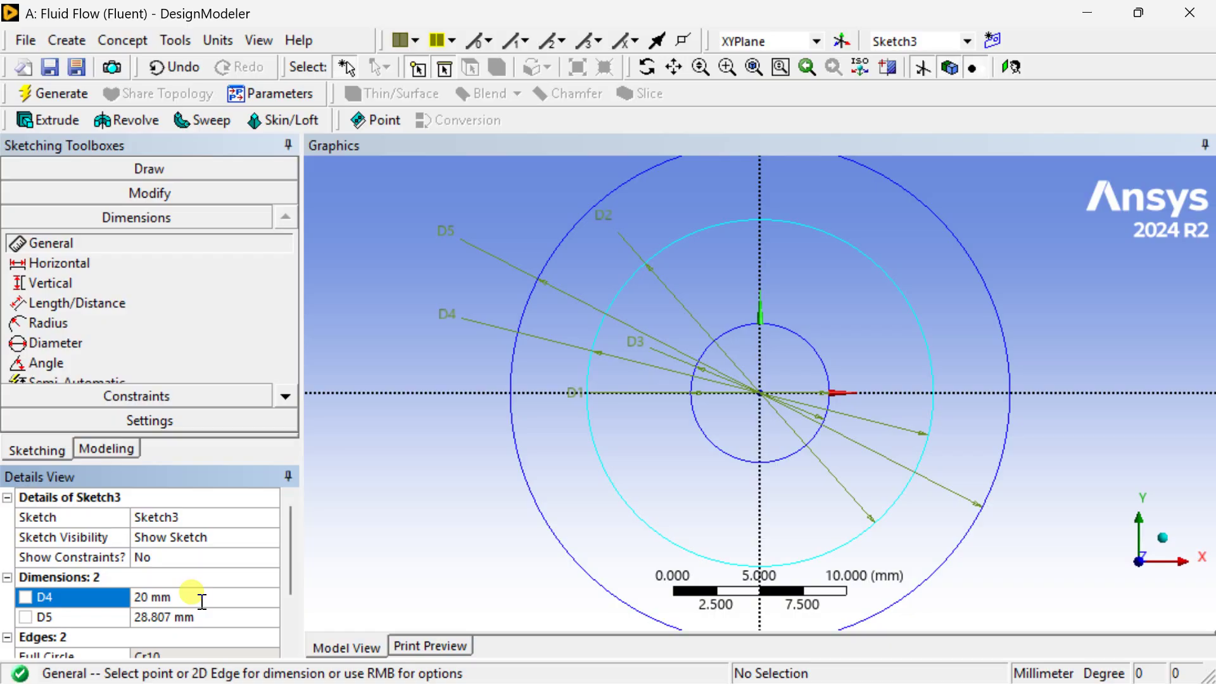
pyautogui.click(143, 616)
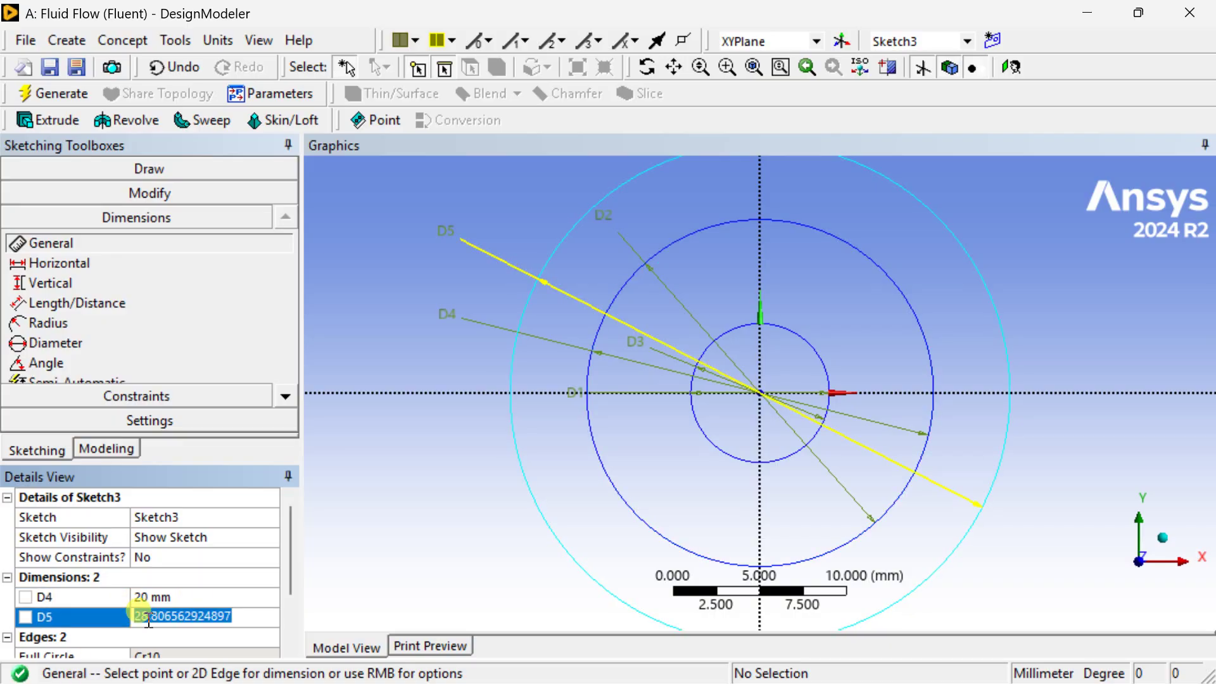
pyautogui.write('50')
pyautogui.press('Return')
pyautogui.scroll(-5, 627, 436)
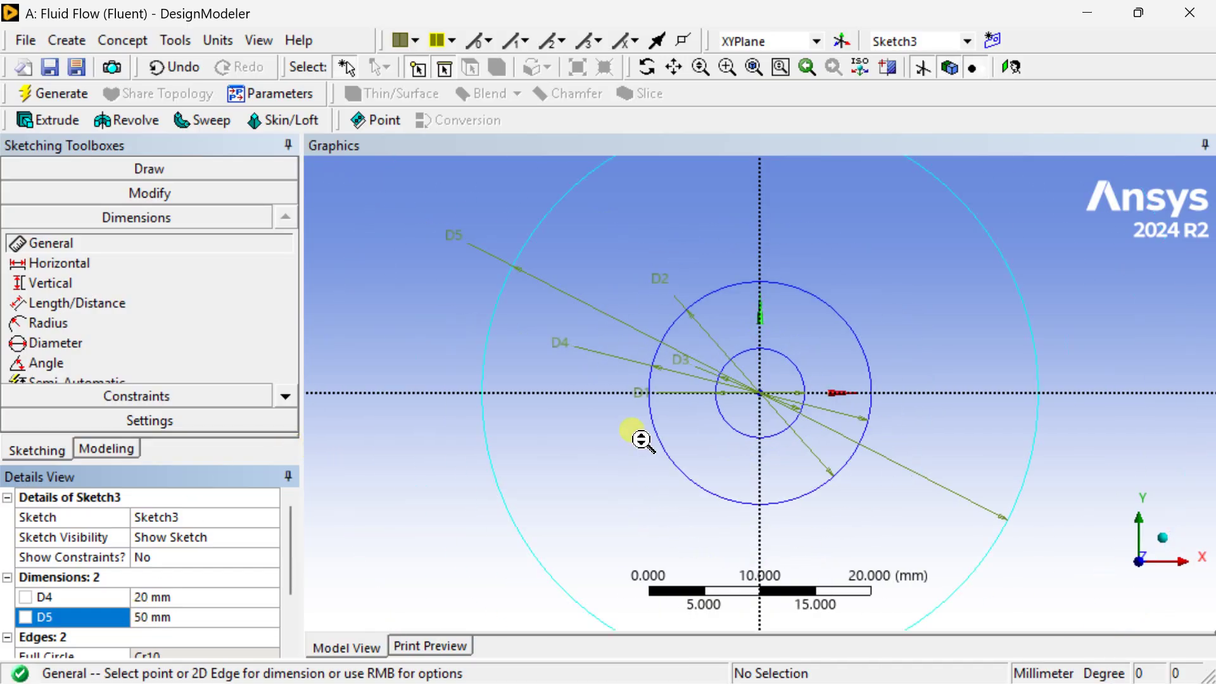
pyautogui.click(66, 92)
# Check which circles belong to each of the three sketches on the XYPlane.
pyautogui.click(111, 450)
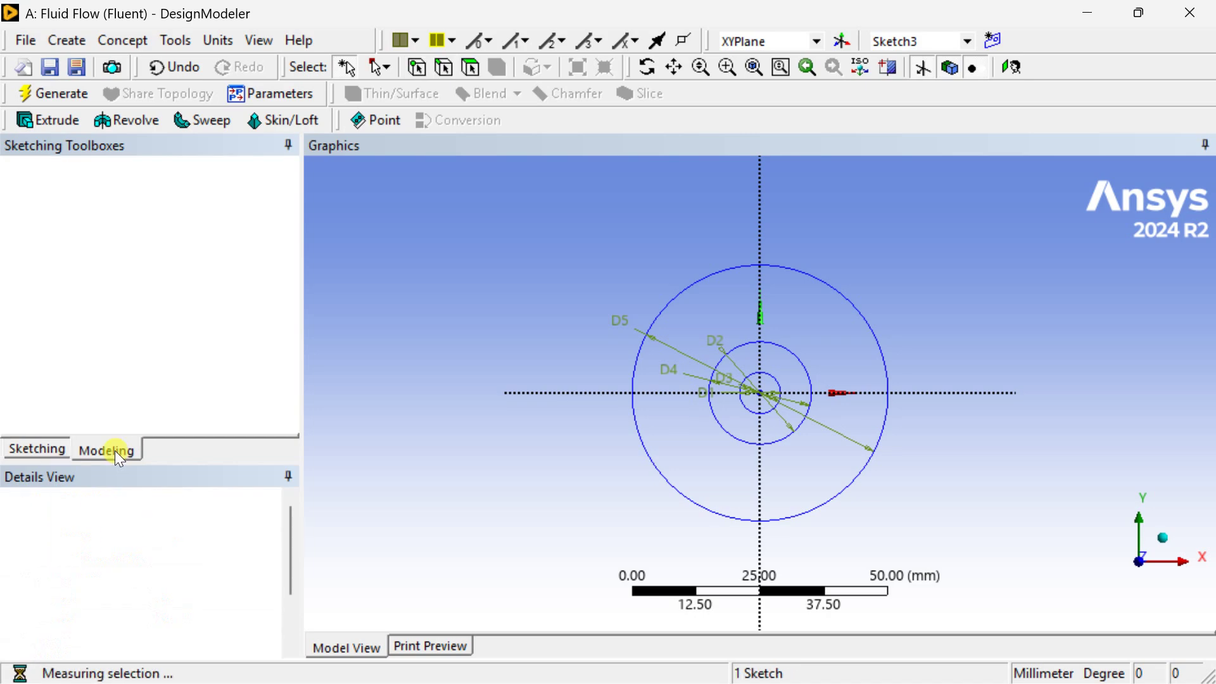
pyautogui.click(150, 208)
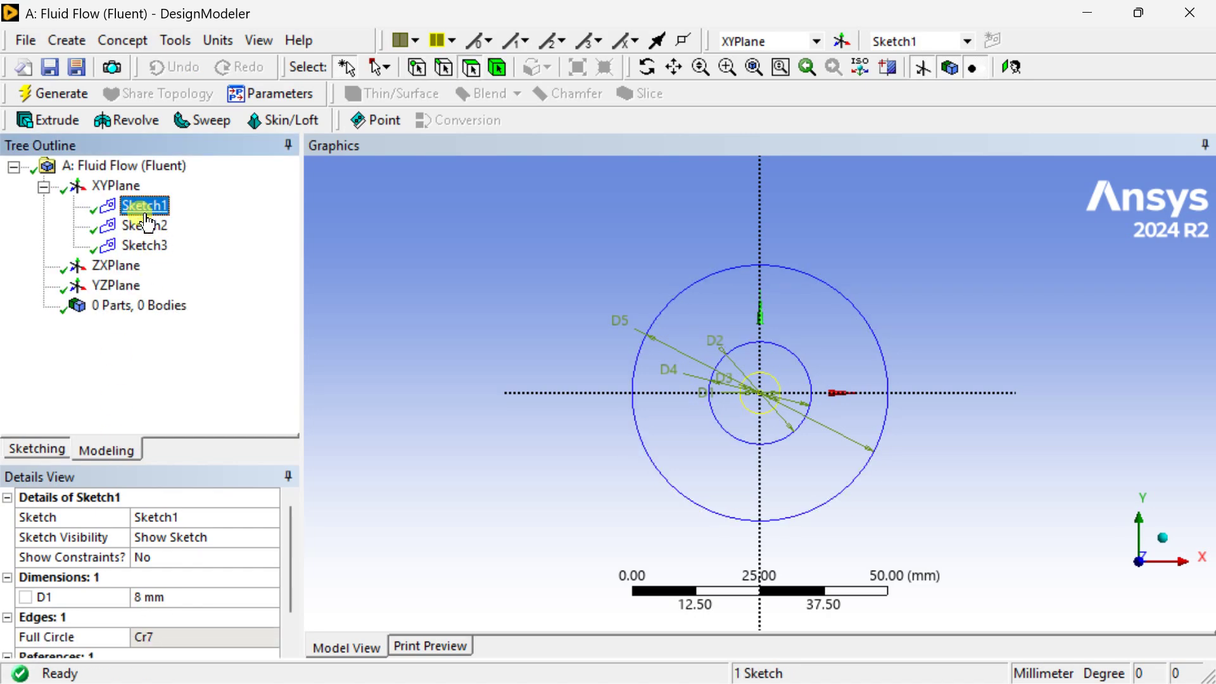
pyautogui.click(144, 226)
pyautogui.click(145, 245)
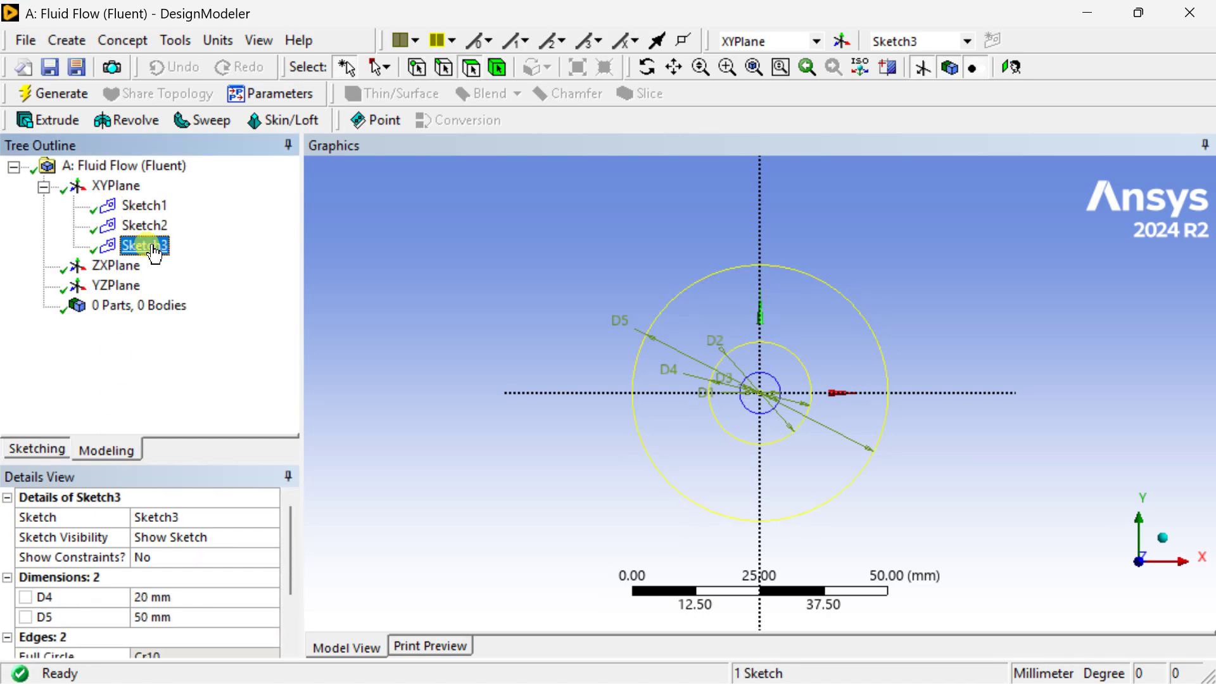
pyautogui.click(447, 246)
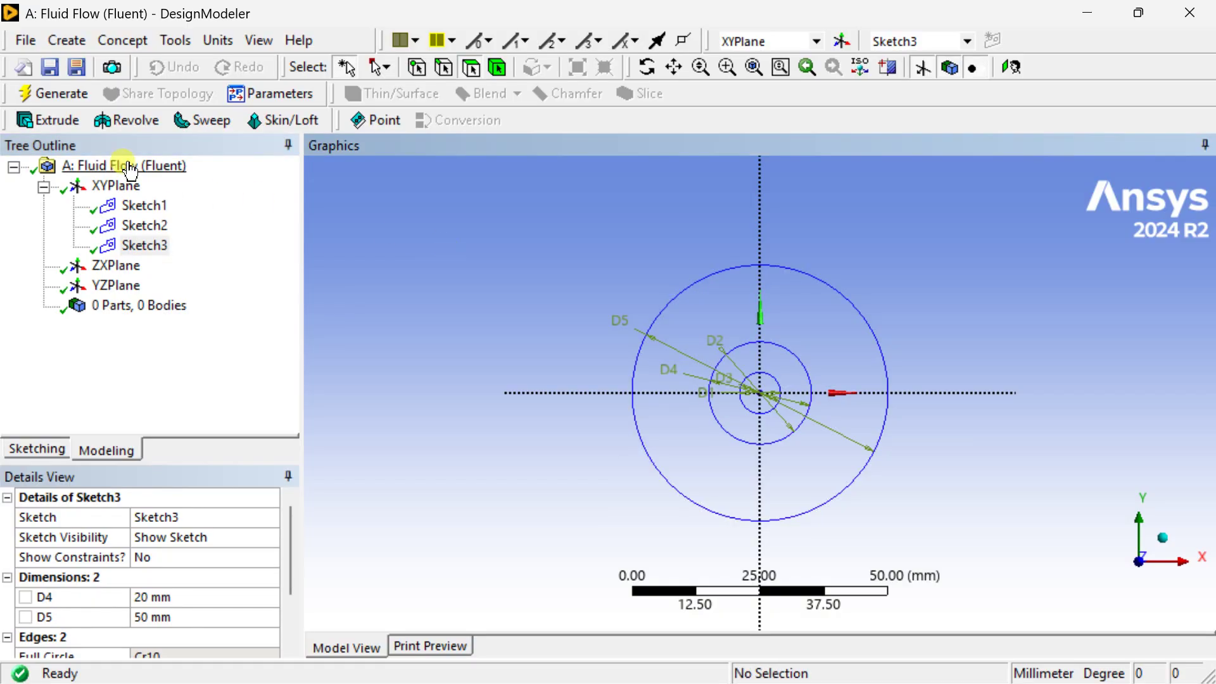
# Create a surface from Sketch1 with the Add Frozen operation and generate it.
pyautogui.click(67, 40)
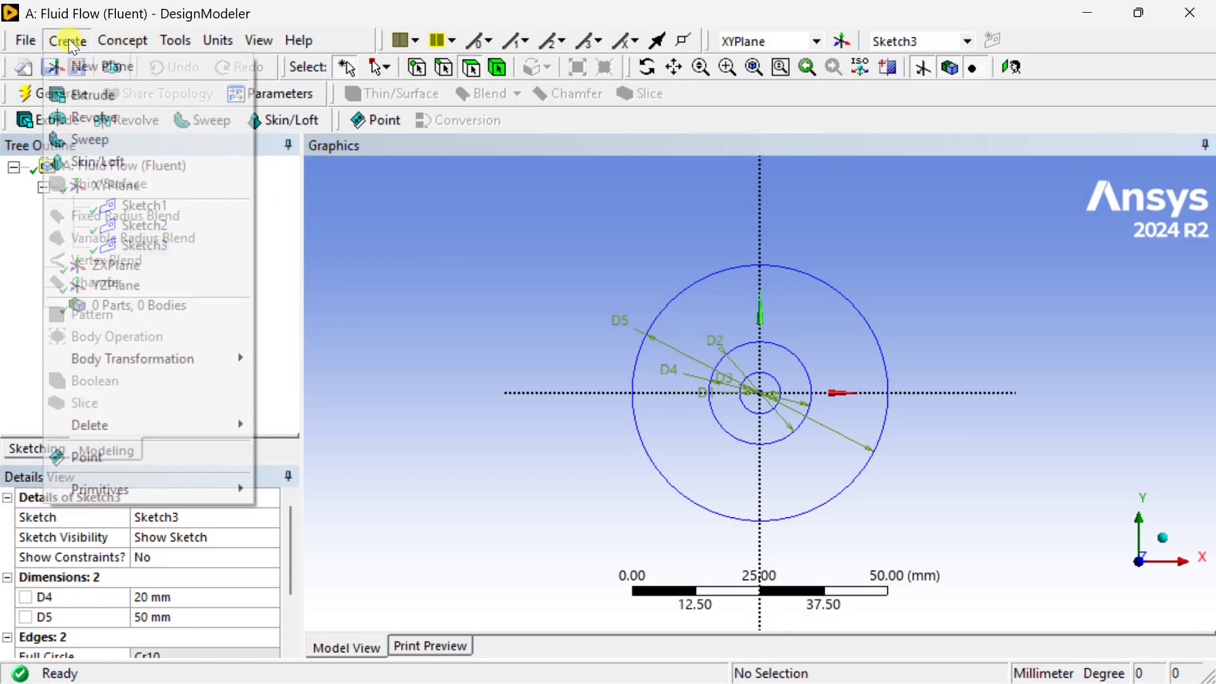
pyautogui.moveTo(112, 44)
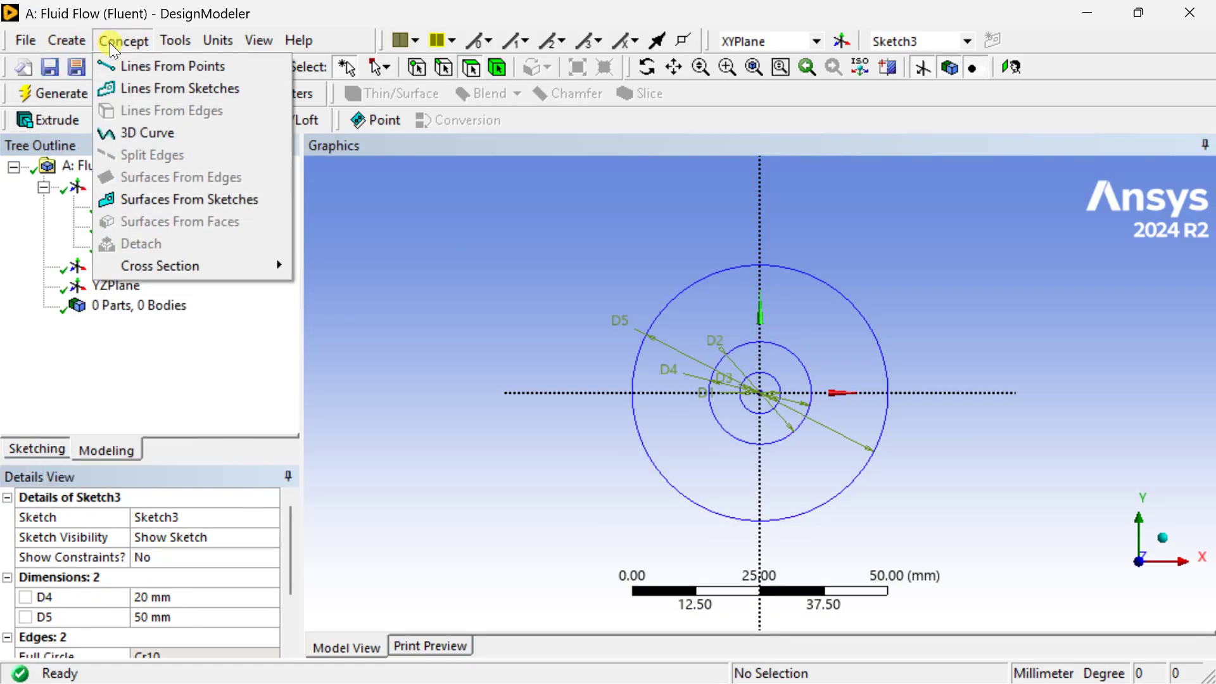
pyautogui.click(138, 193)
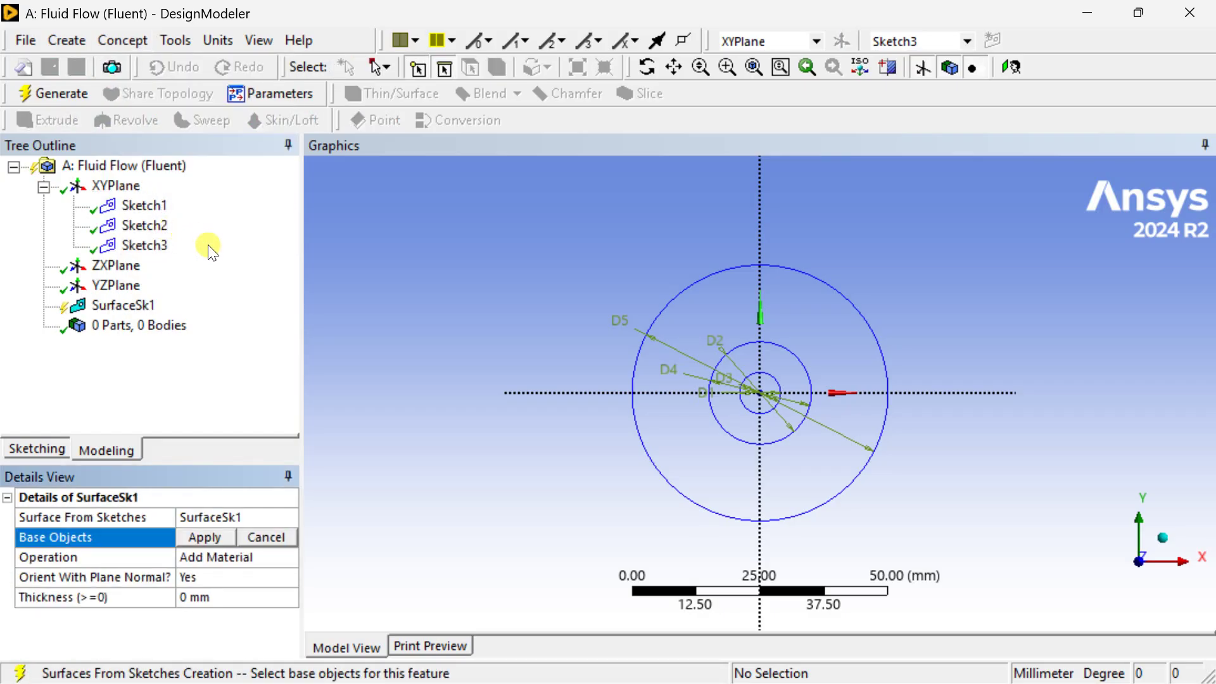
pyautogui.click(144, 206)
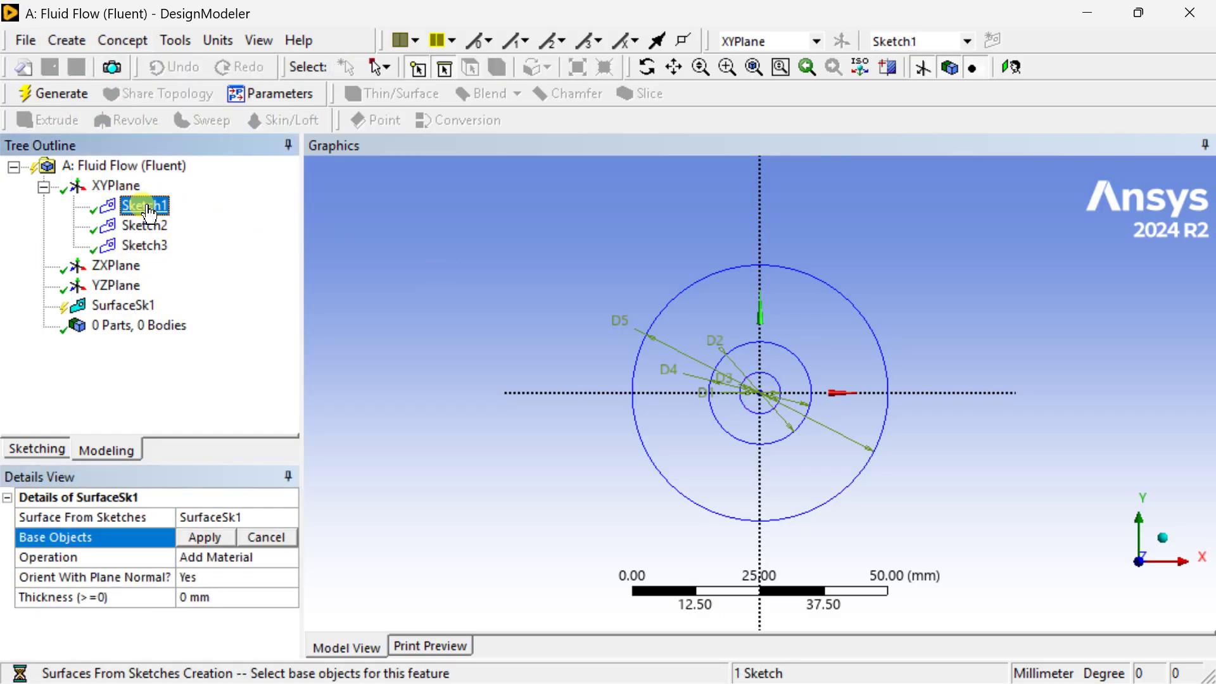
pyautogui.click(208, 538)
pyautogui.click(221, 558)
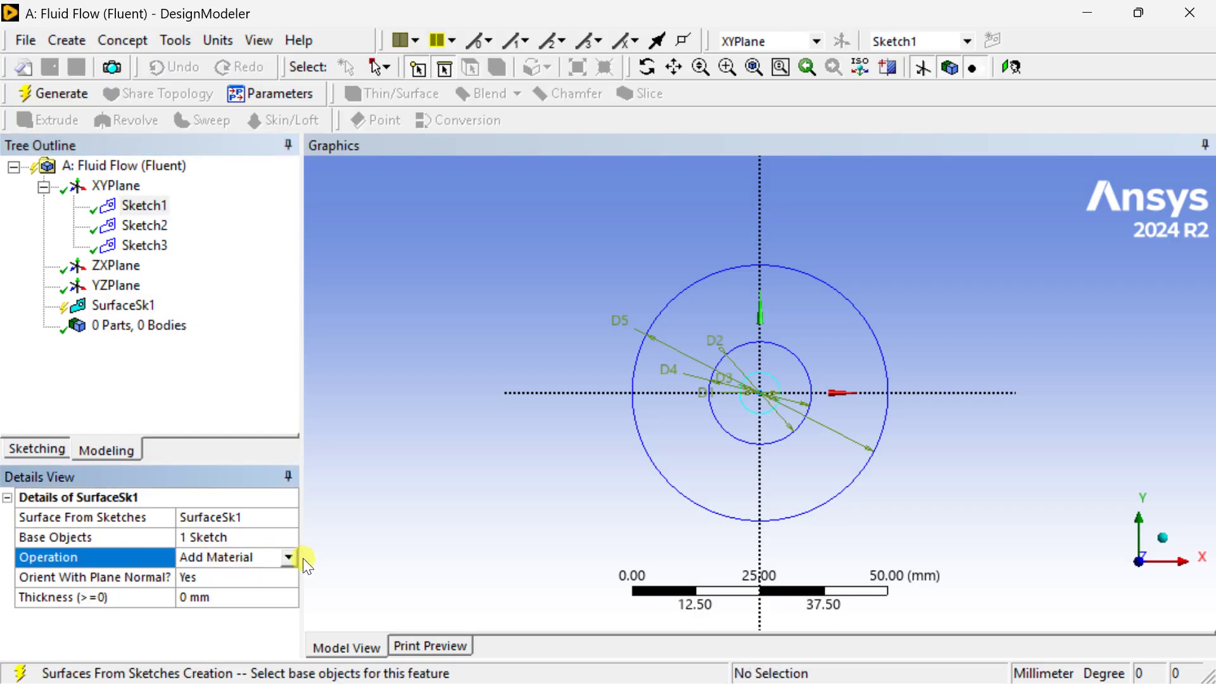
pyautogui.click(289, 557)
pyautogui.click(247, 575)
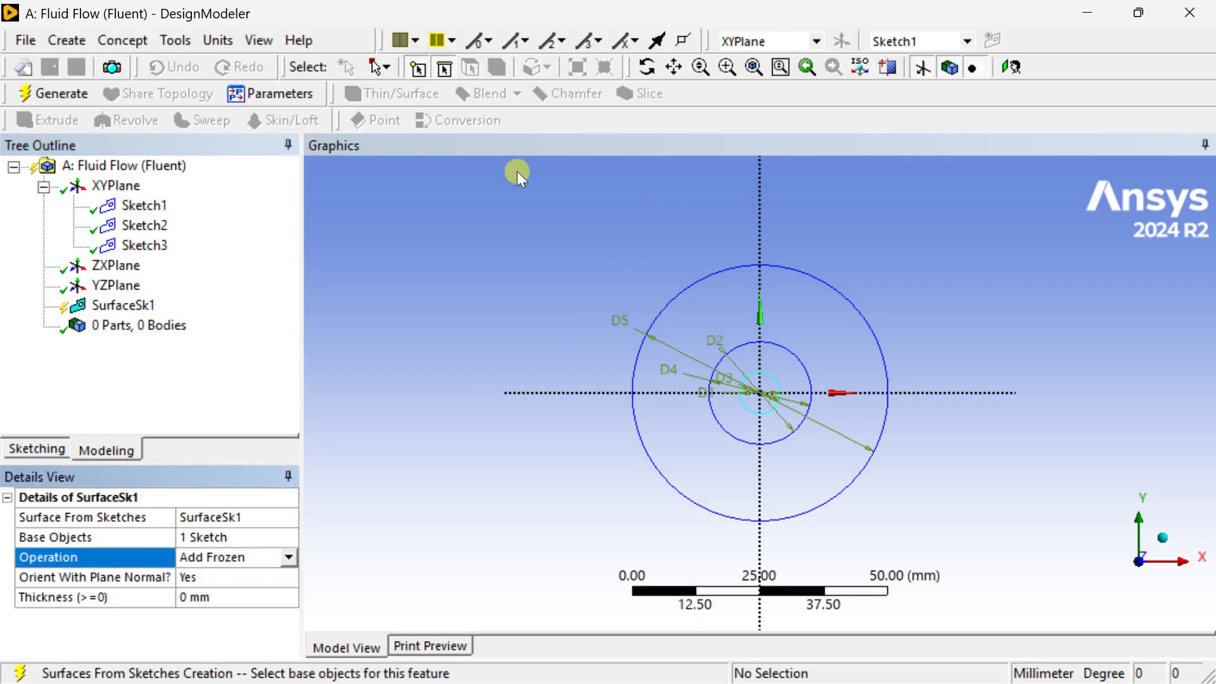
pyautogui.click(73, 95)
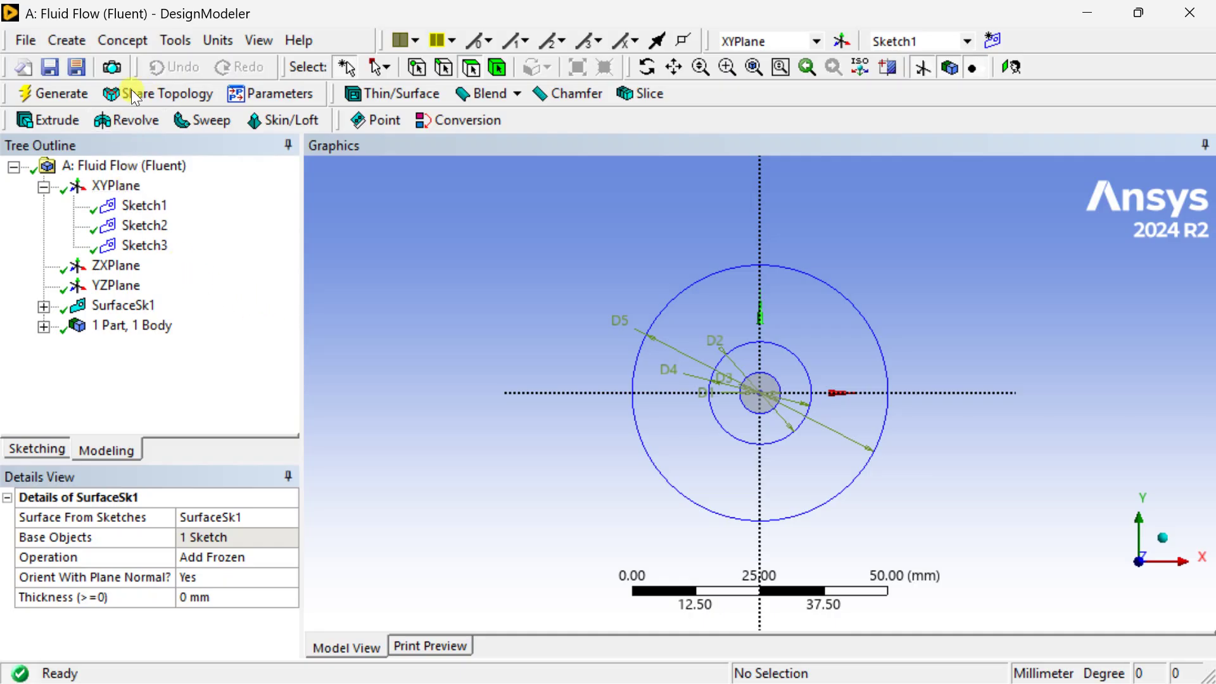
# Create a surface from Sketch2 with the Add Frozen operation and generate it.
pyautogui.click(120, 39)
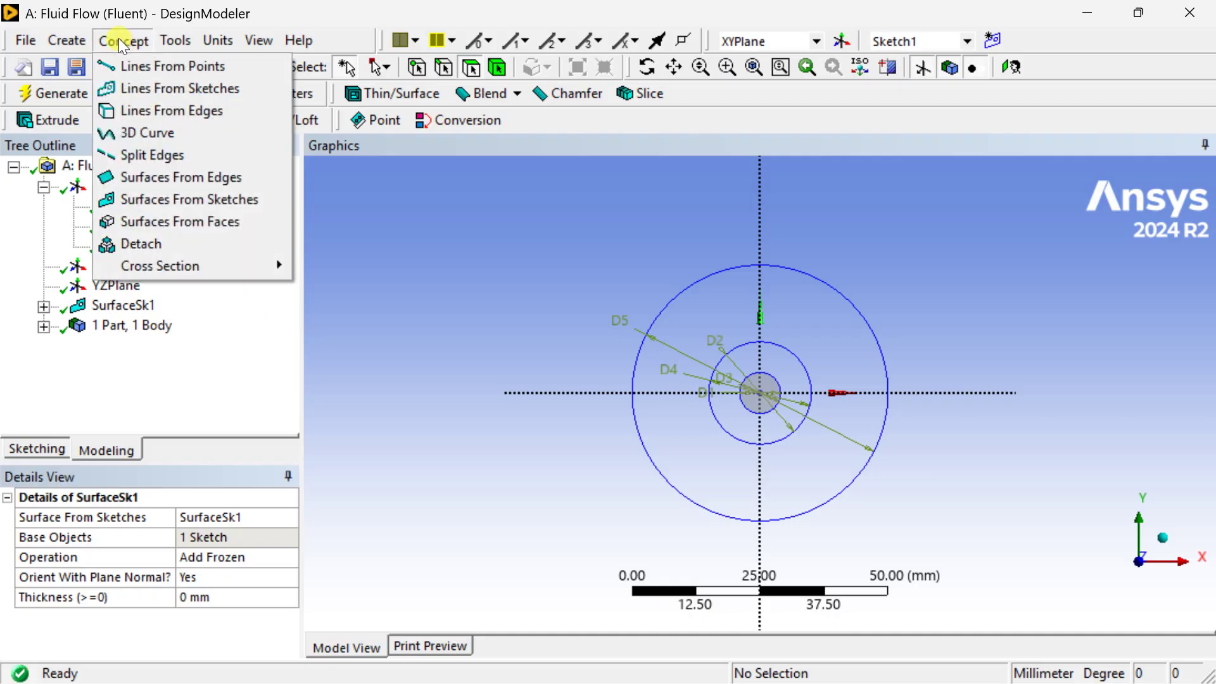
pyautogui.click(120, 198)
pyautogui.click(145, 224)
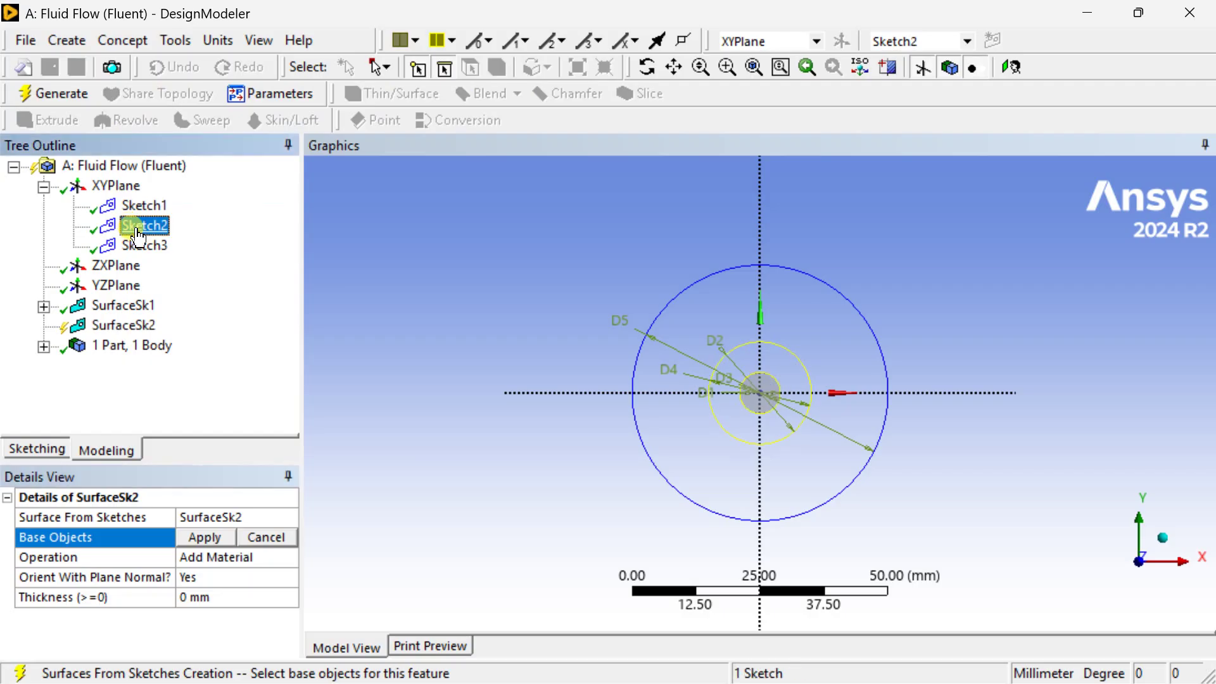
pyautogui.click(208, 538)
pyautogui.doubleClick(210, 557)
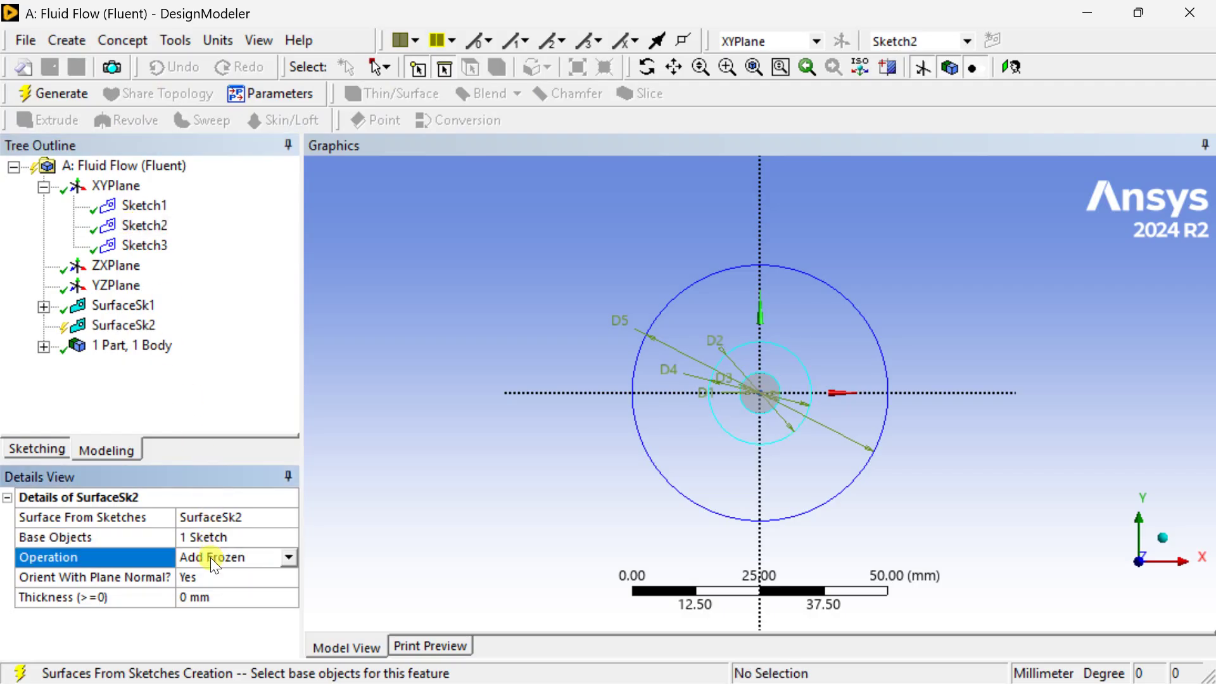
pyautogui.click(71, 94)
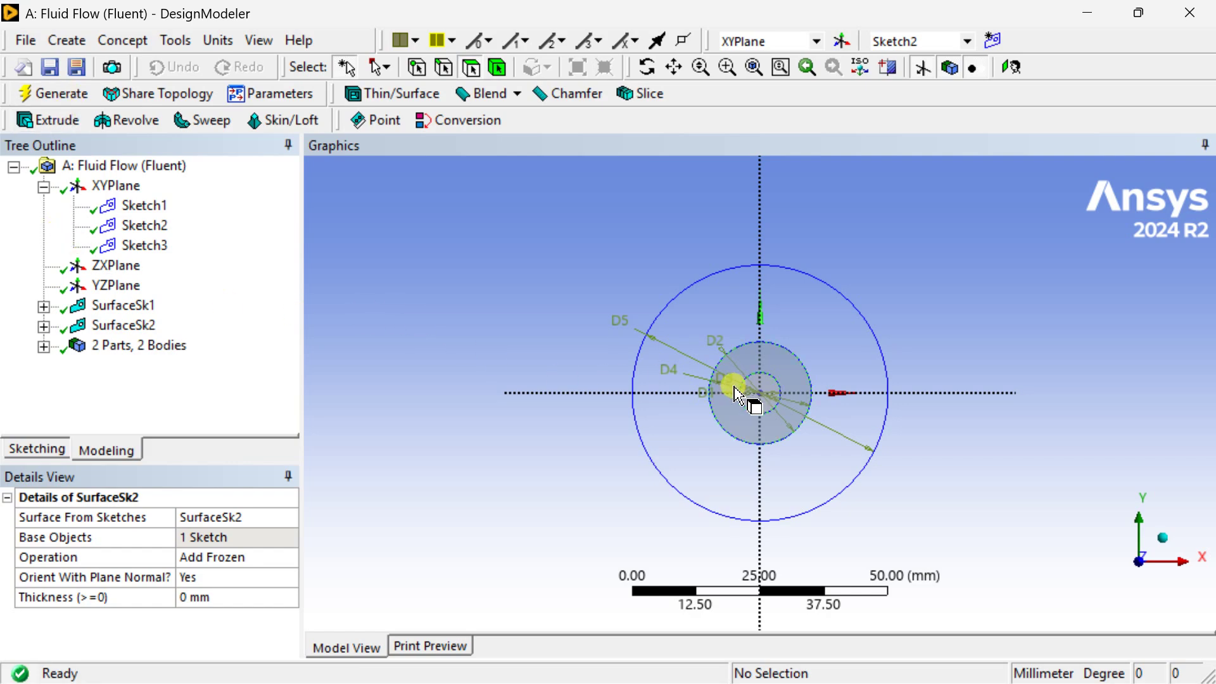
# Inspect which region each of the two surface bodies covers.
pyautogui.click(40, 346)
pyautogui.click(141, 385)
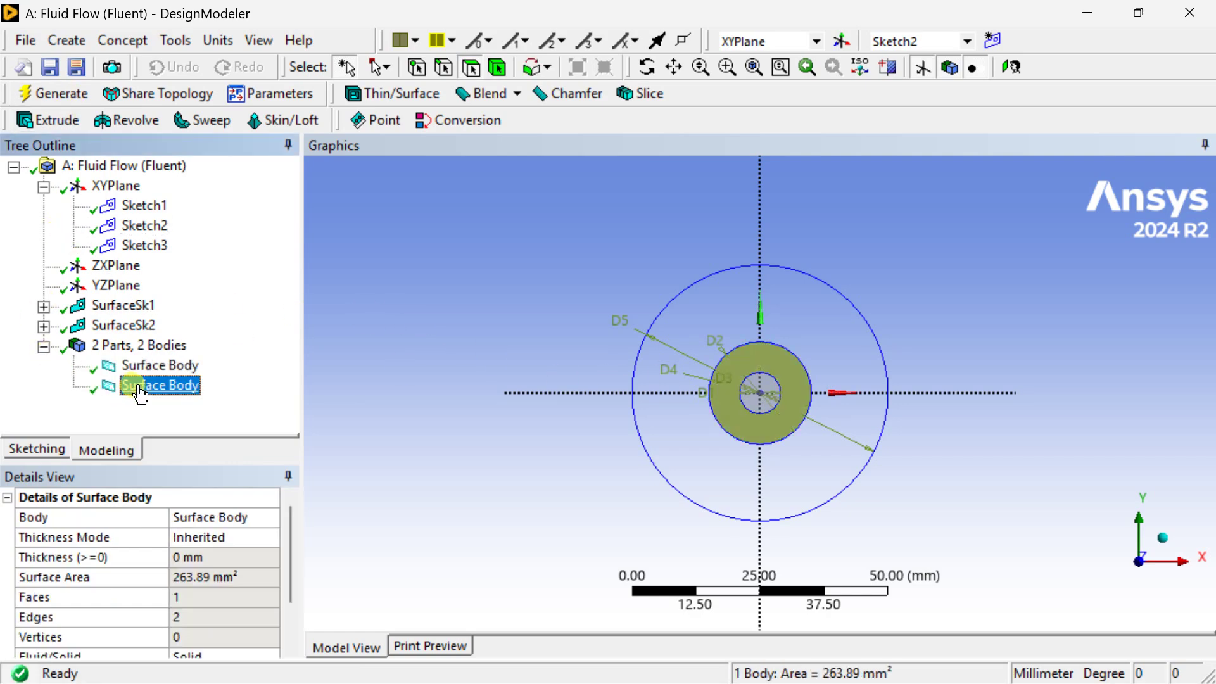
pyautogui.click(150, 366)
pyautogui.click(525, 323)
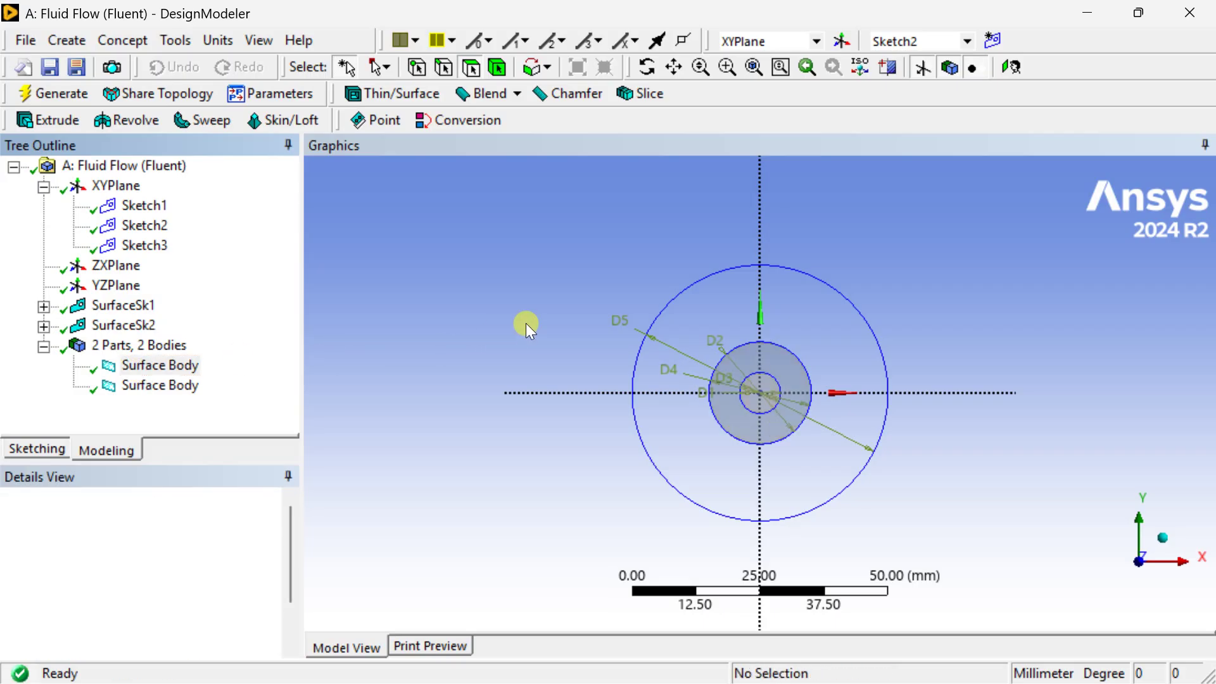
# Create a surface from Sketch3 with the Add Frozen operation and generate it.
pyautogui.click(134, 43)
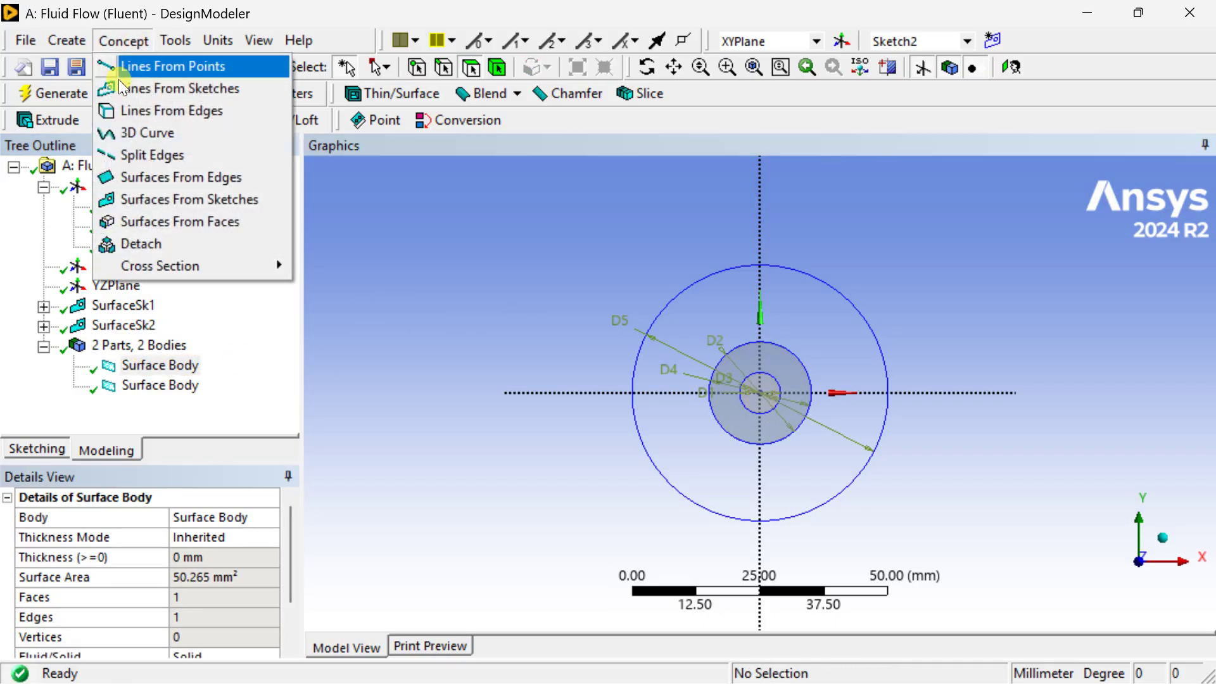
pyautogui.click(144, 195)
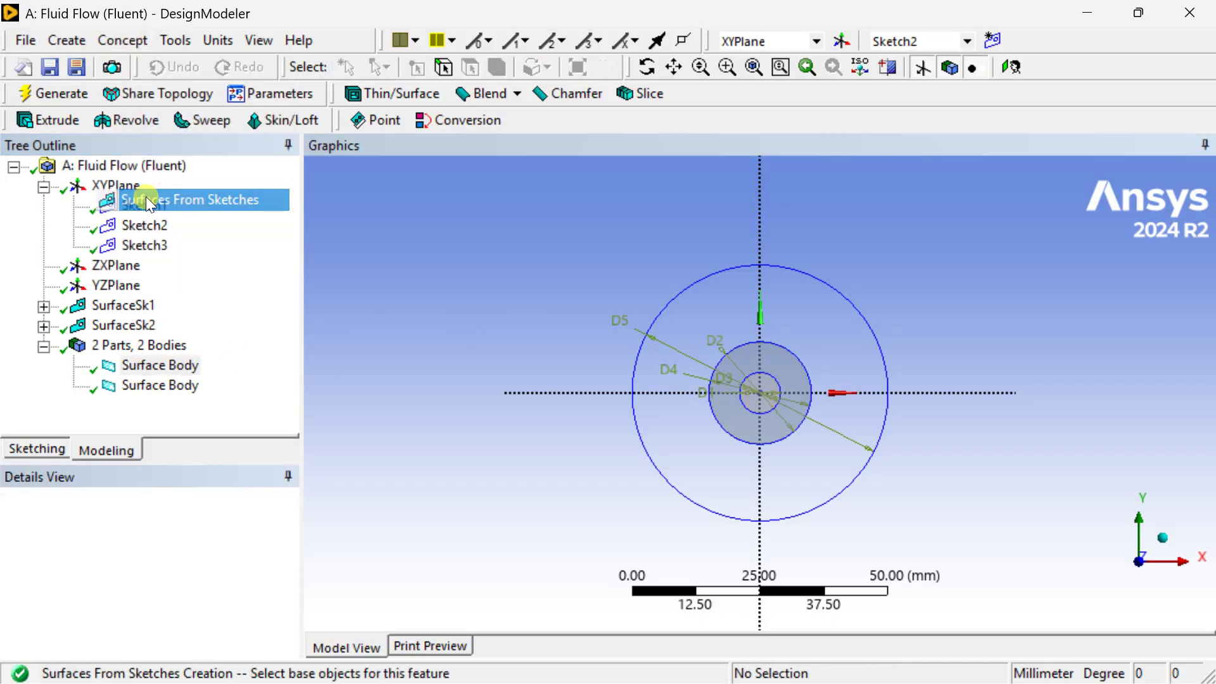
pyautogui.click(142, 245)
pyautogui.click(218, 542)
pyautogui.click(214, 555)
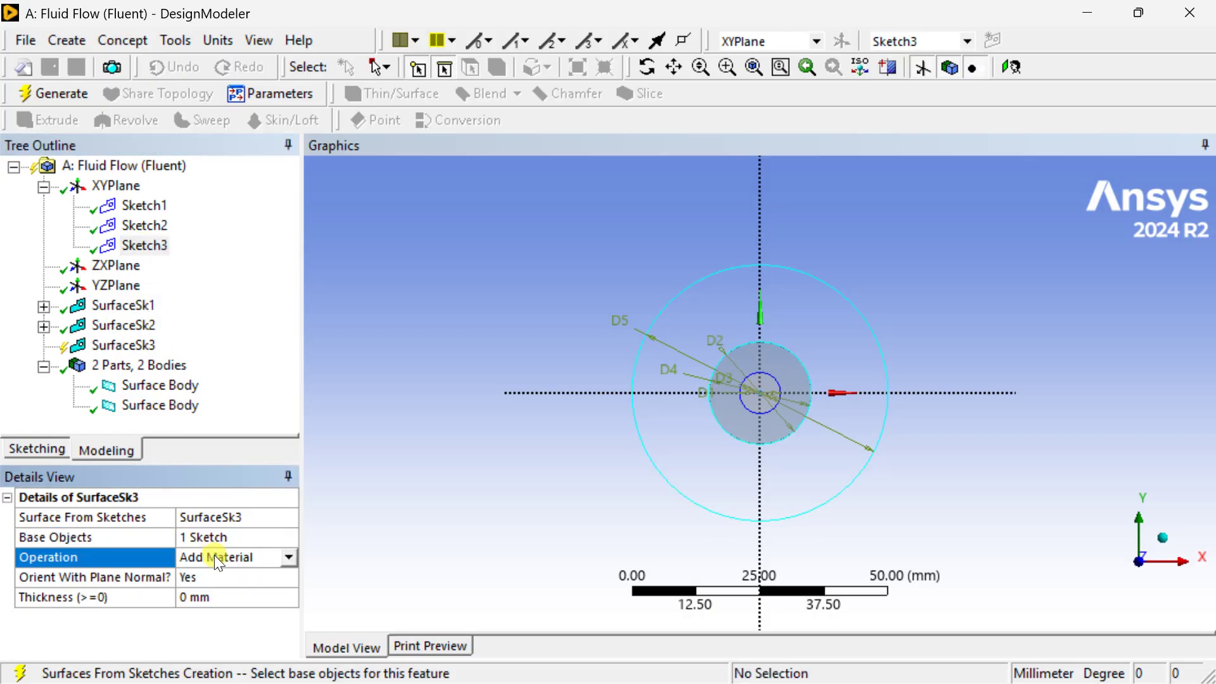
pyautogui.click(288, 557)
pyautogui.click(261, 574)
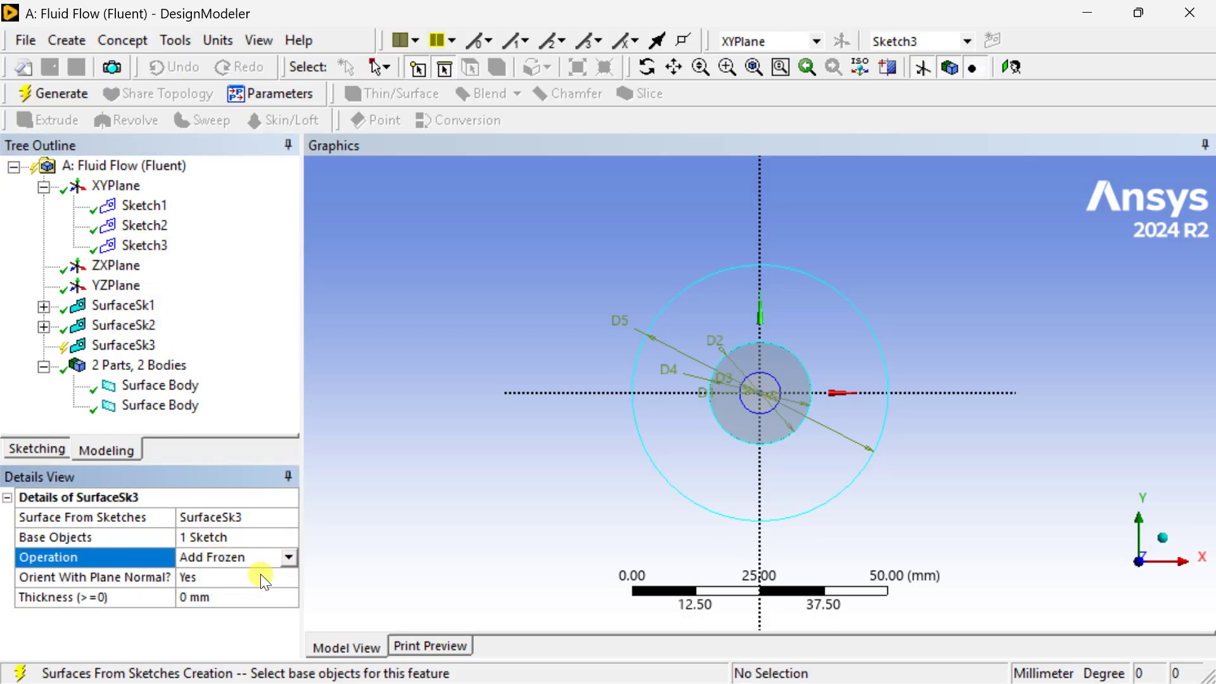
pyautogui.click(41, 91)
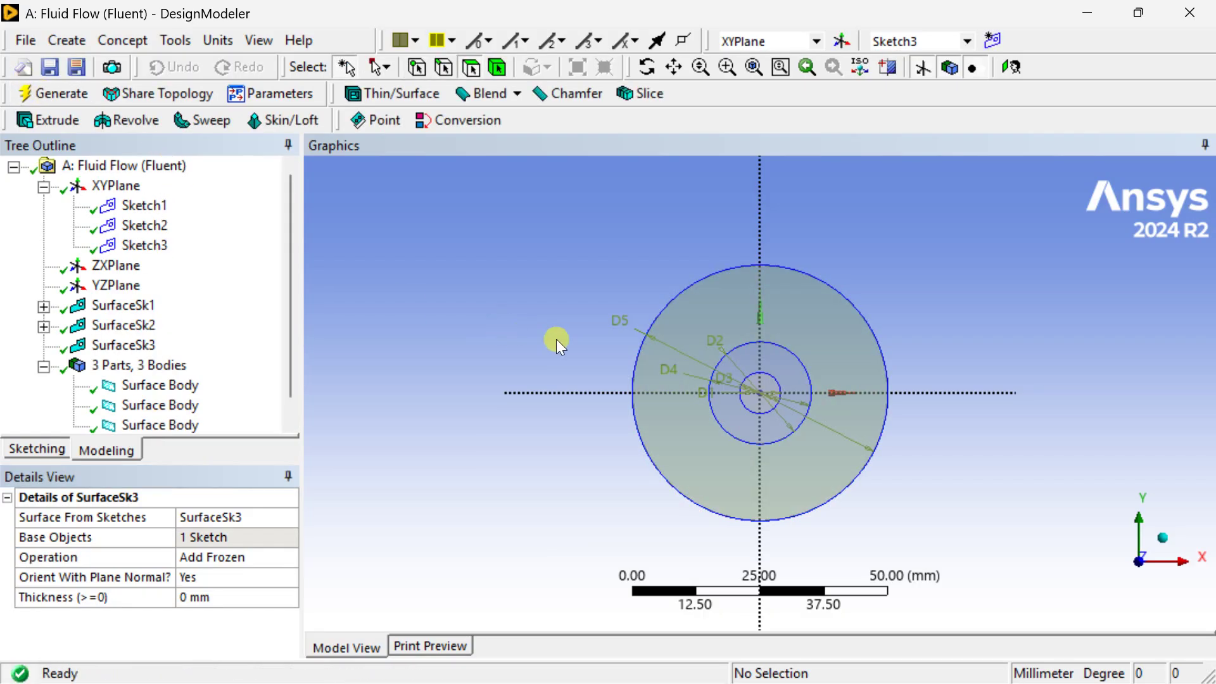
# Inspect the regions covered by the three surface bodies one by one.
pyautogui.click(155, 386)
pyautogui.click(159, 405)
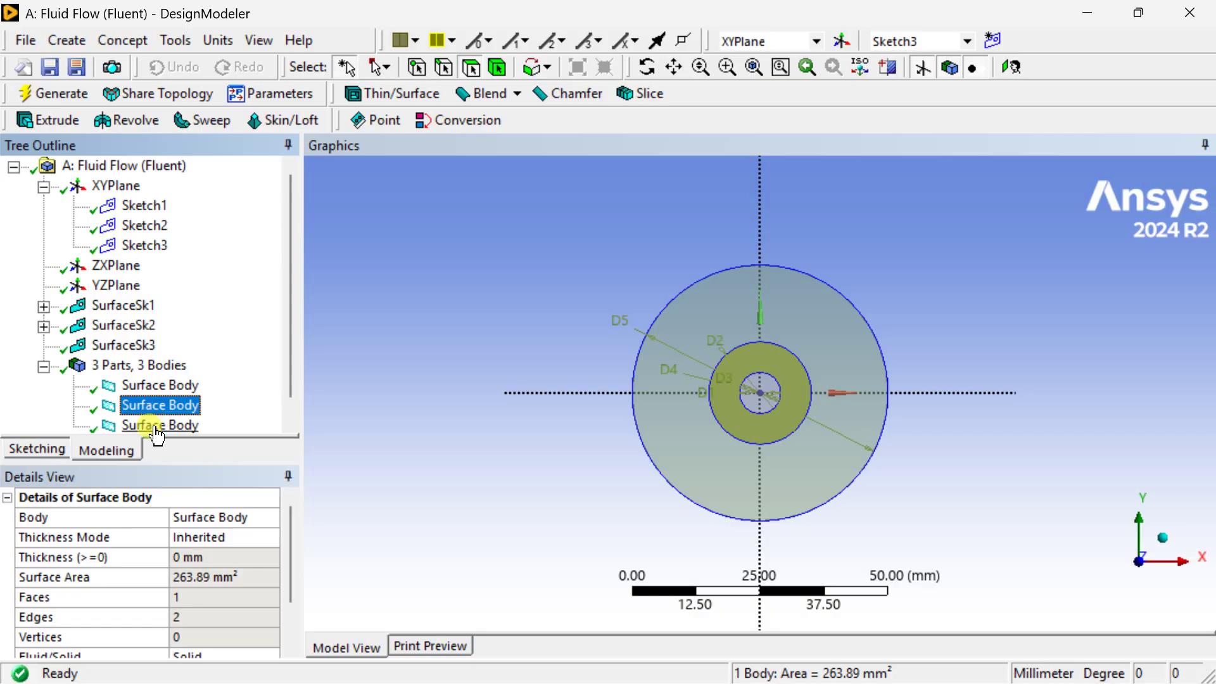
pyautogui.click(160, 424)
pyautogui.click(158, 386)
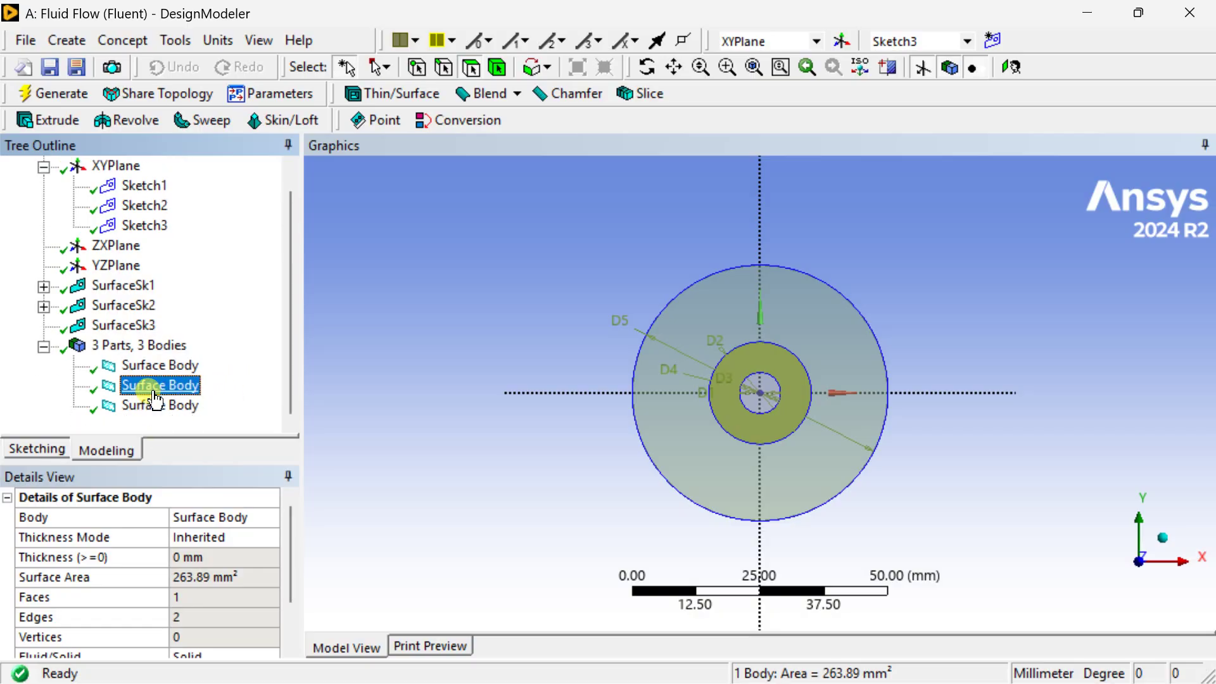
pyautogui.click(157, 367)
# Combine the three surface bodies into one new multi-body part.
pyautogui.click(158, 405)
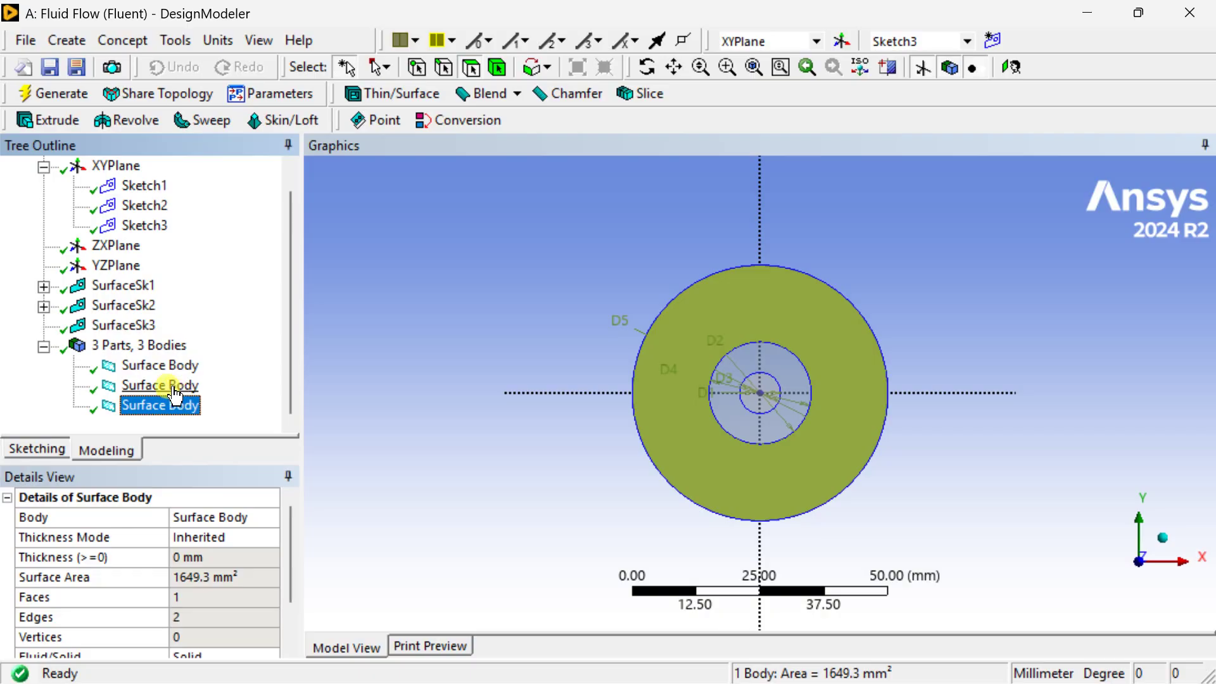
pyautogui.keyDown('ctrl'); pyautogui.click(168, 386); pyautogui.keyUp('ctrl')
pyautogui.keyDown('ctrl'); pyautogui.click(158, 366); pyautogui.keyUp('ctrl')
pyautogui.rightClick(163, 371)
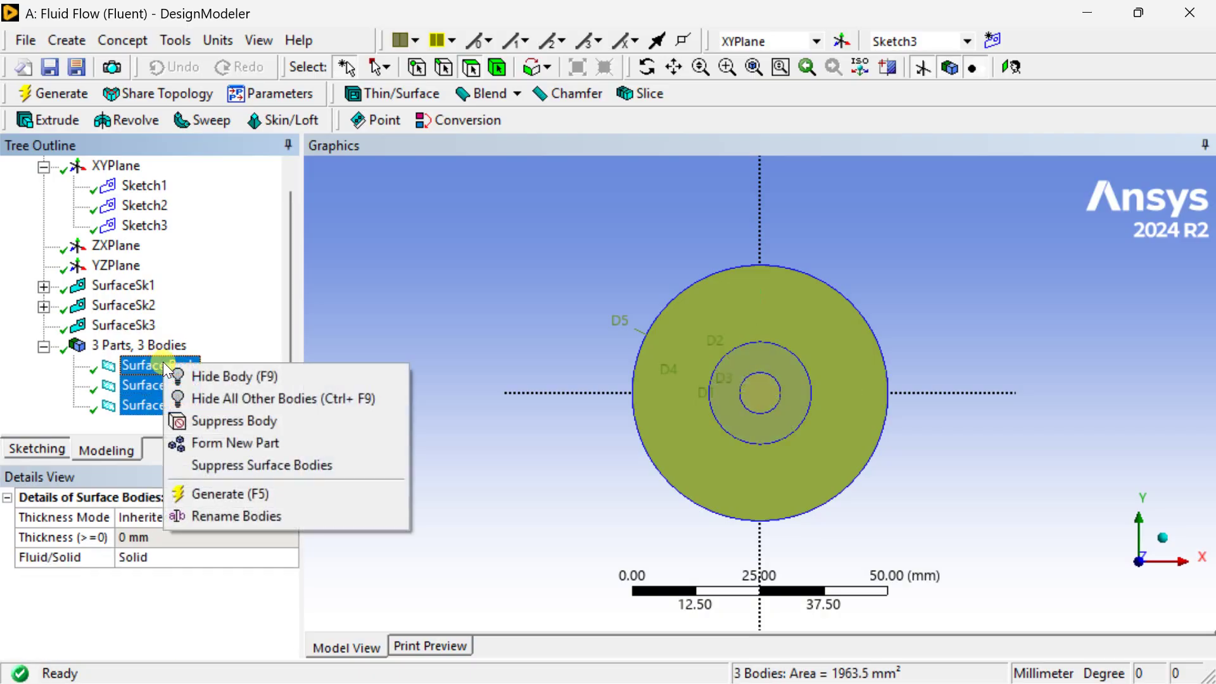
pyautogui.click(198, 441)
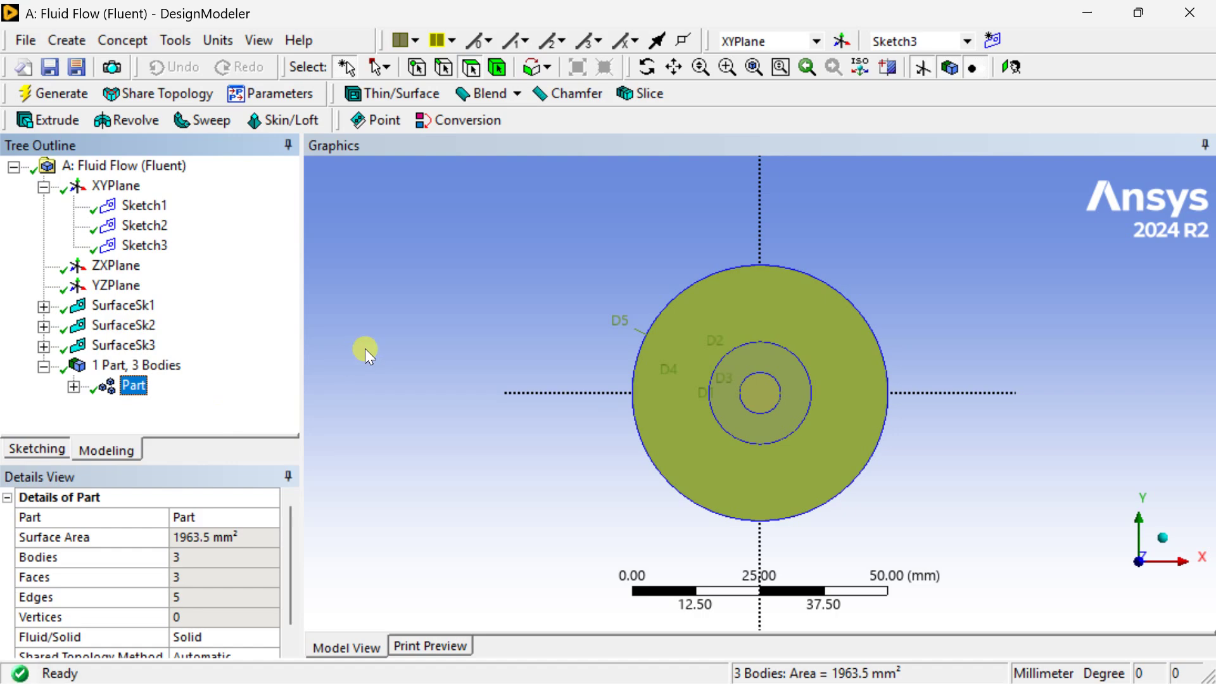
pyautogui.click(452, 332)
pyautogui.scroll(1, 781, 448)
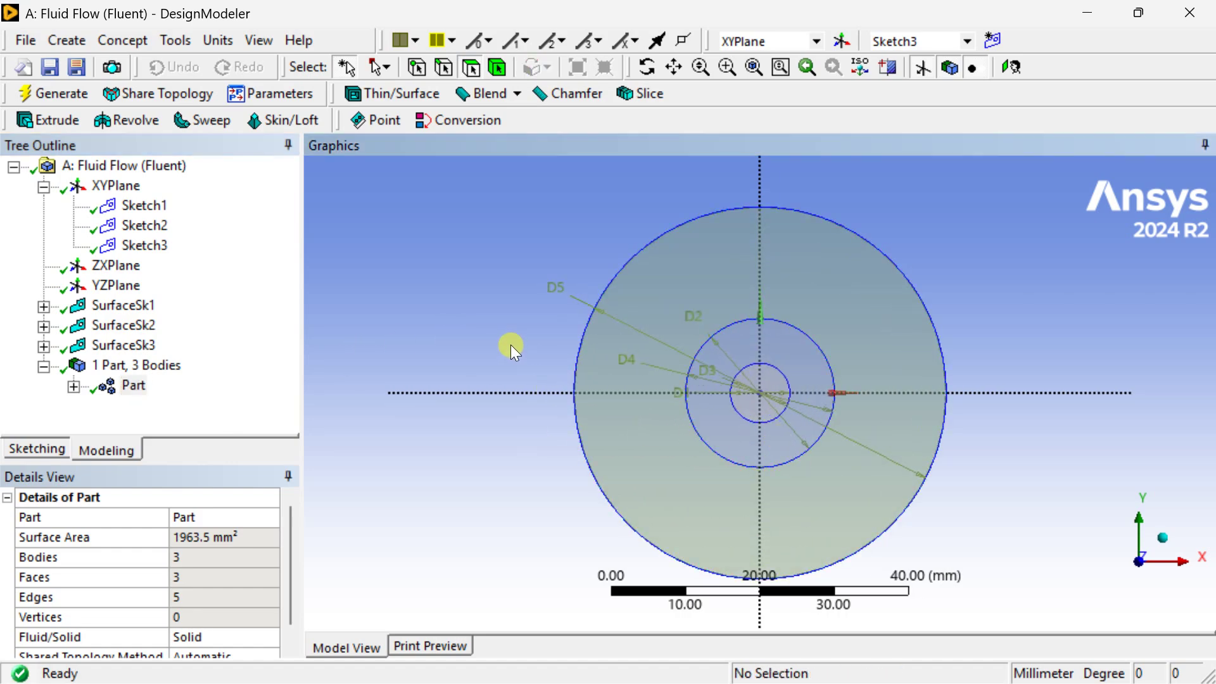
# Close DesignModeler and open the Fluid Flow (Fluent) system's Mesh cell in the Meshing application.
pyautogui.click(1184, 13)
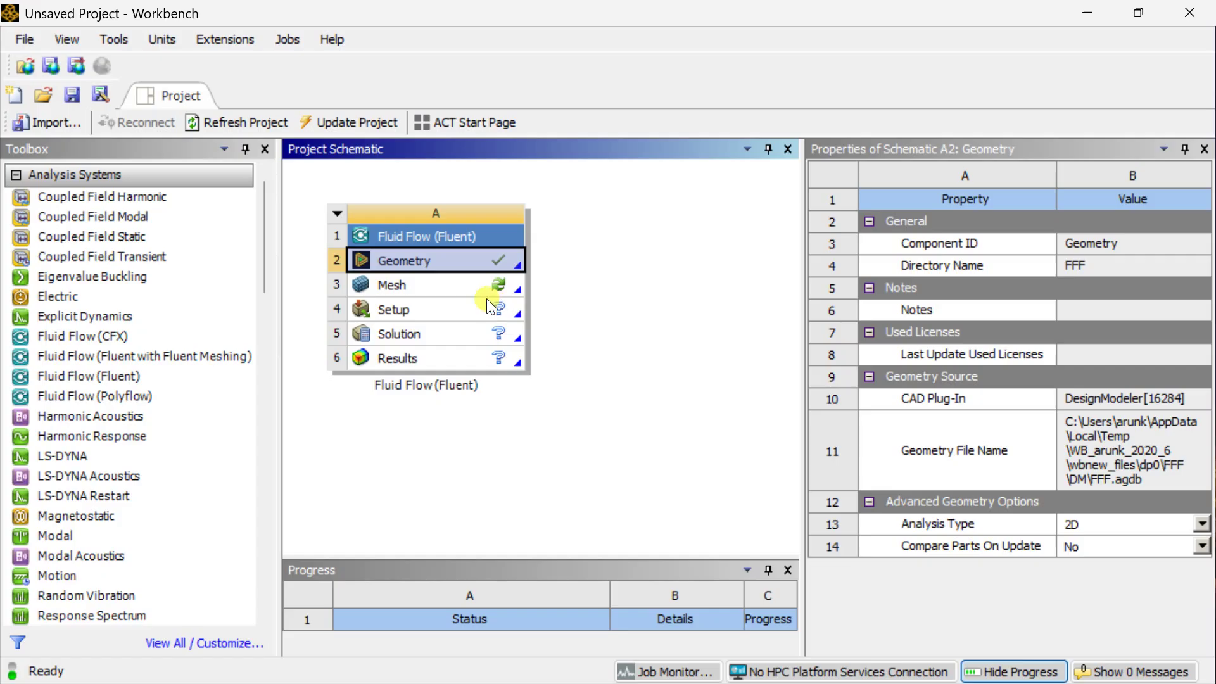
pyautogui.click(470, 287)
pyautogui.rightClick(470, 287)
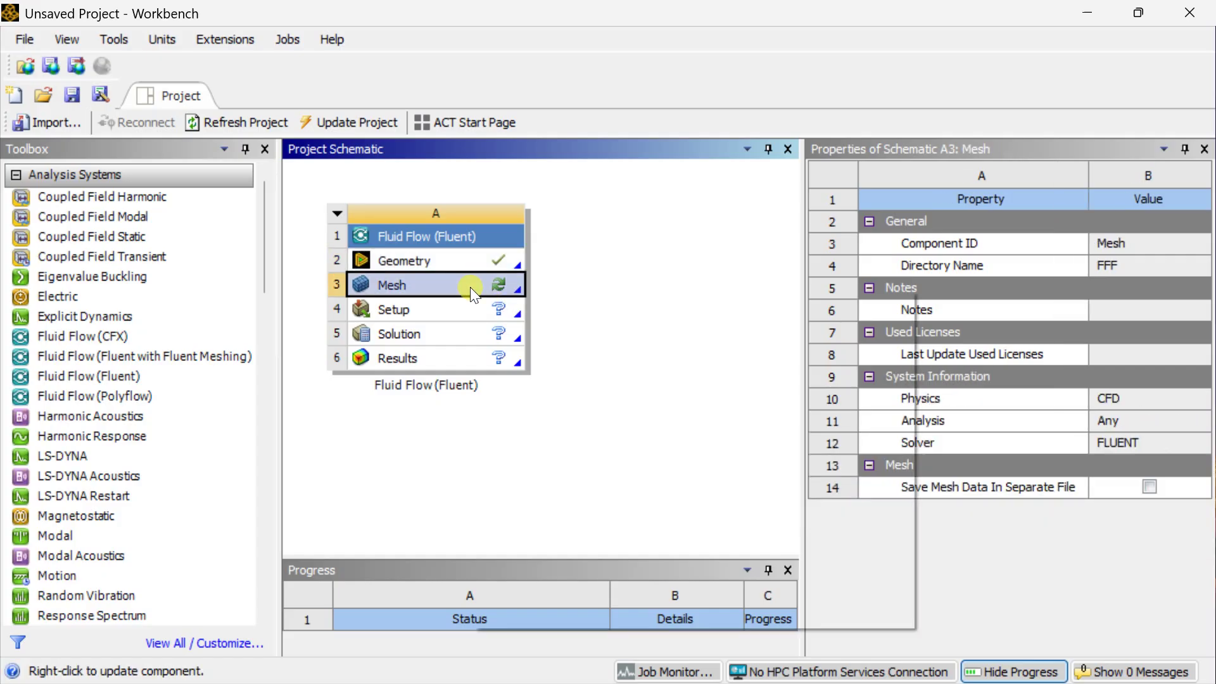
pyautogui.click(509, 300)
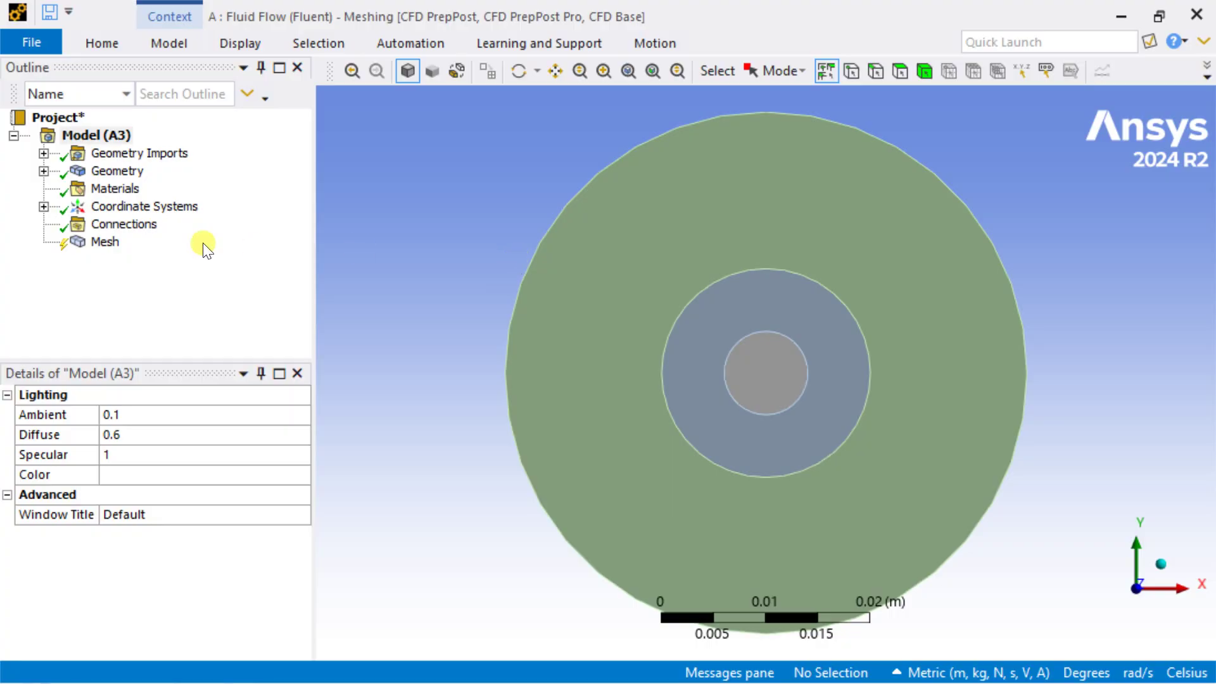
# Insert a mesh sizing control and scope it to the three concentric circular edges.
pyautogui.click(103, 241)
pyautogui.rightClick(101, 240)
pyautogui.moveTo(134, 244)
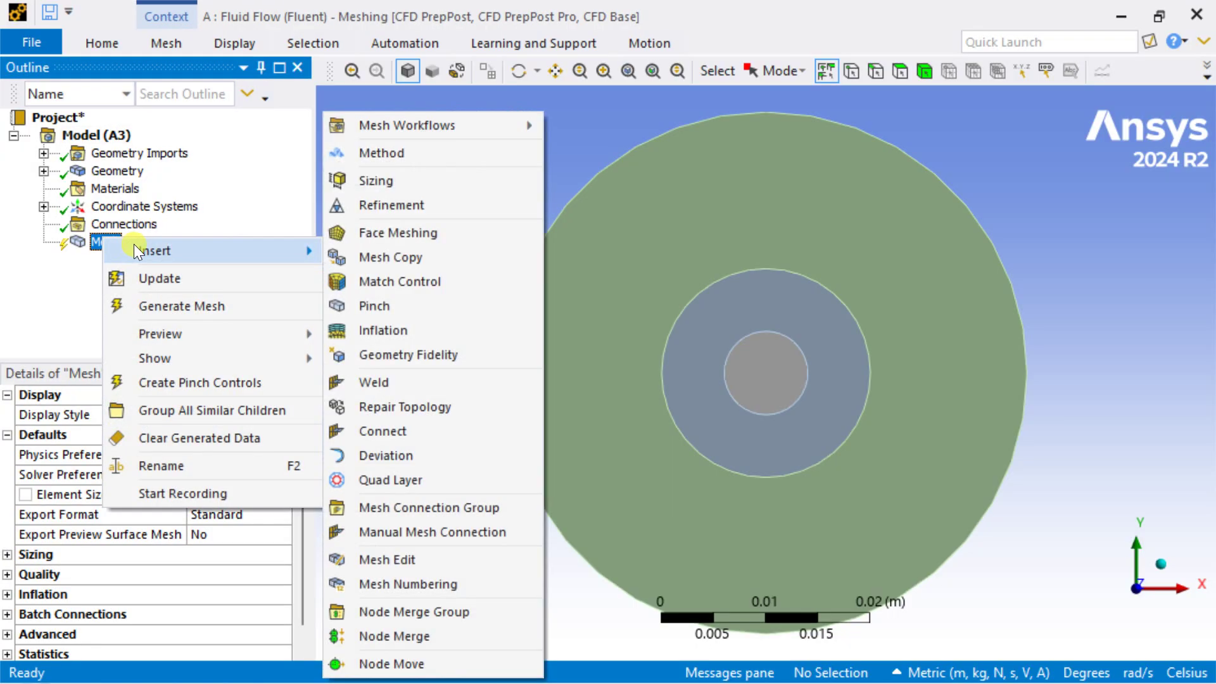
pyautogui.click(457, 184)
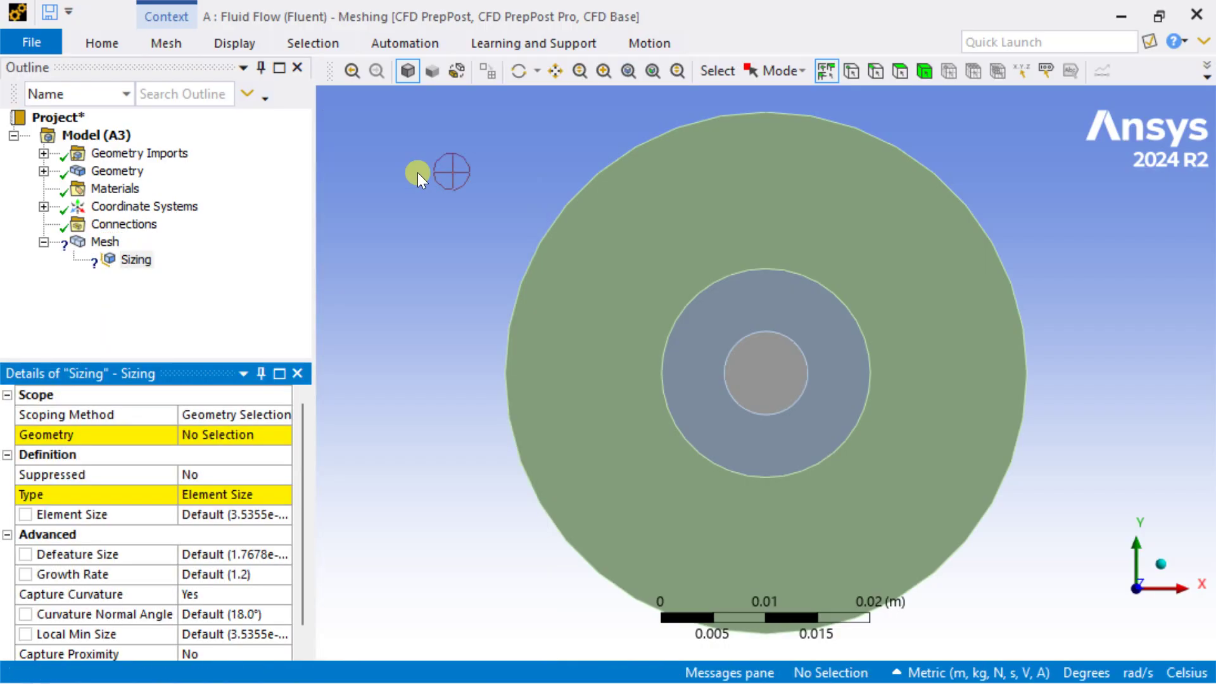
pyautogui.click(876, 70)
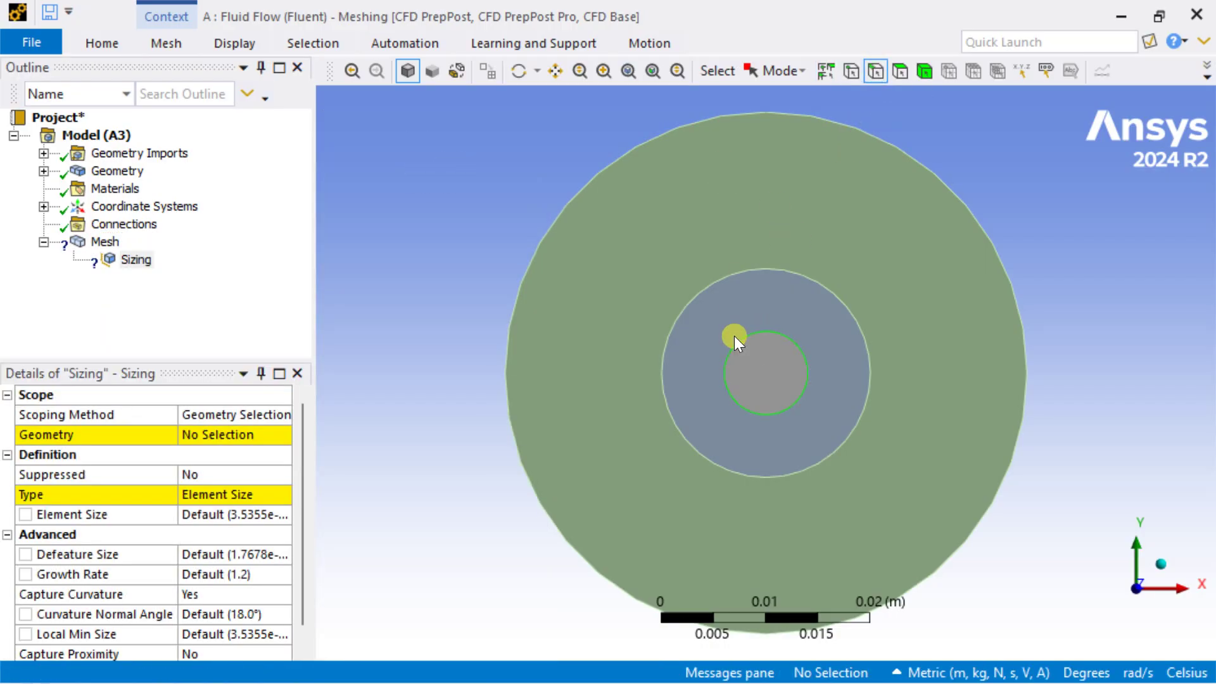
pyautogui.click(734, 346)
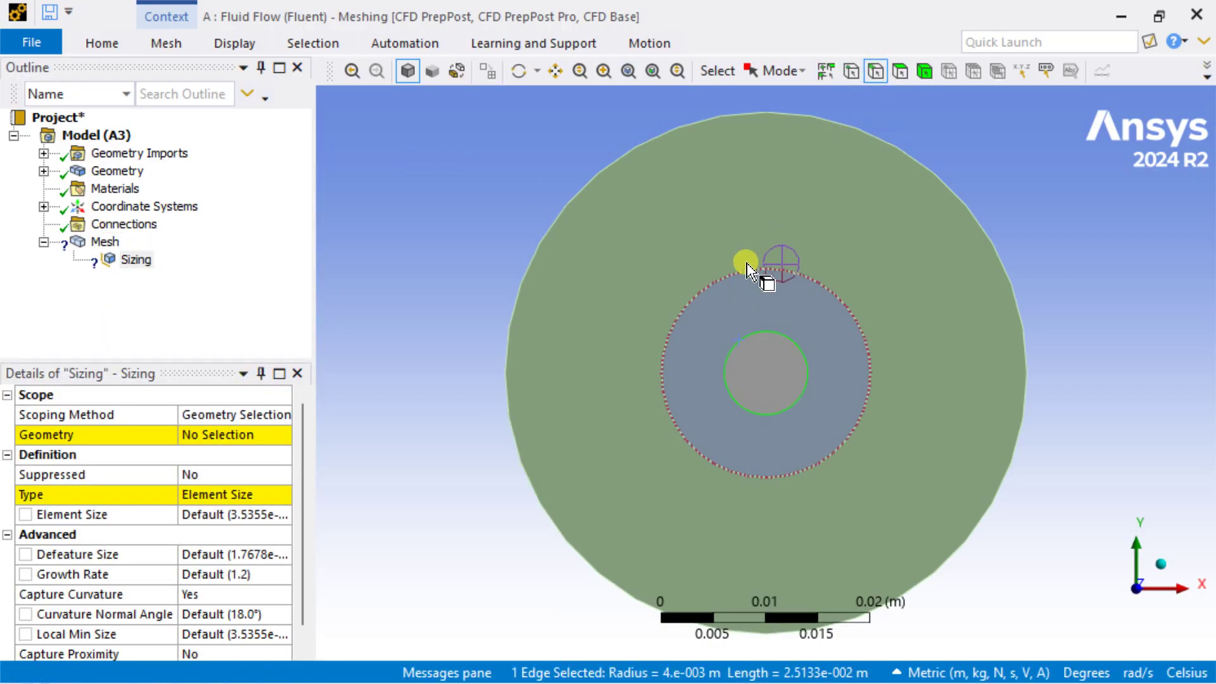
pyautogui.keyDown('ctrl'); pyautogui.click(756, 268); pyautogui.keyUp('ctrl')
pyautogui.keyDown('ctrl'); pyautogui.click(682, 122); pyautogui.keyUp('ctrl')
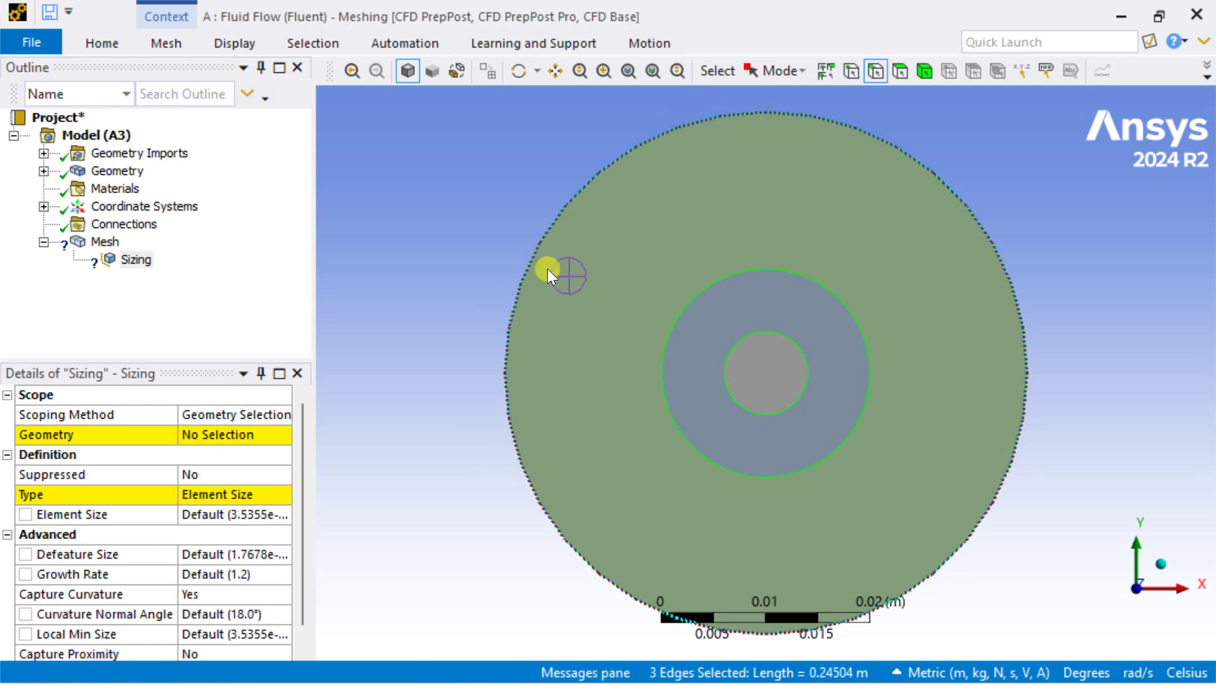
pyautogui.click(219, 435)
pyautogui.click(218, 434)
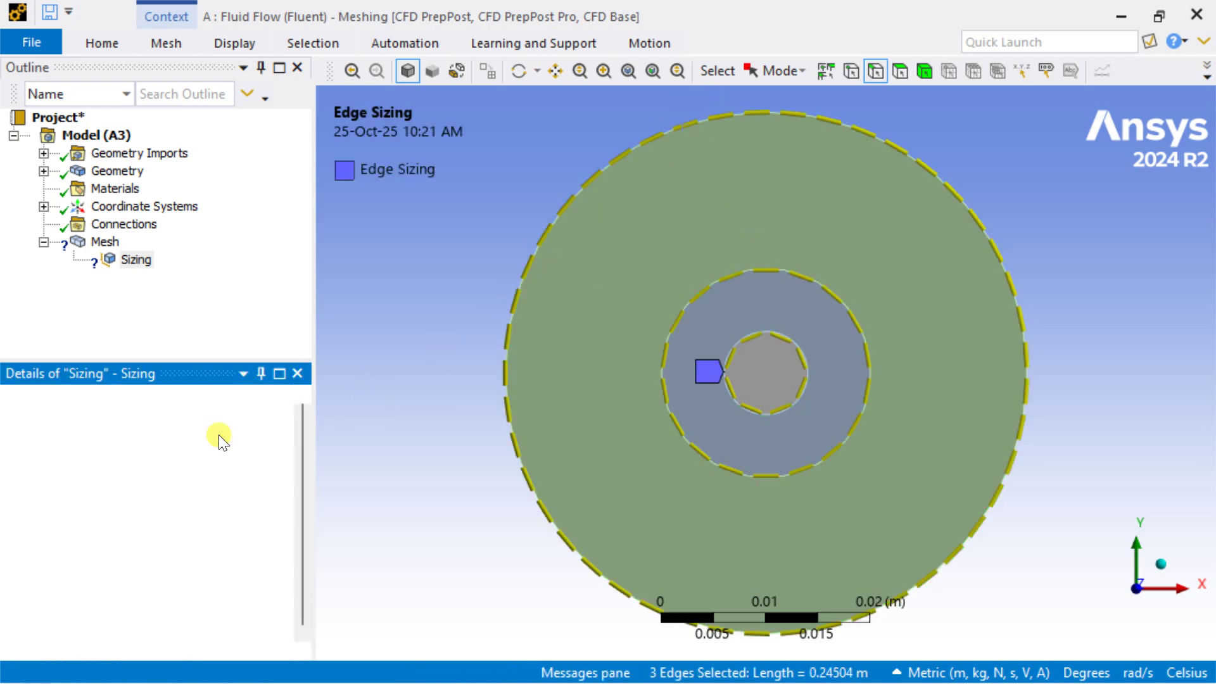
# Set the edge sizing type to Number of Divisions with 100 divisions.
pyautogui.click(237, 494)
pyautogui.click(283, 495)
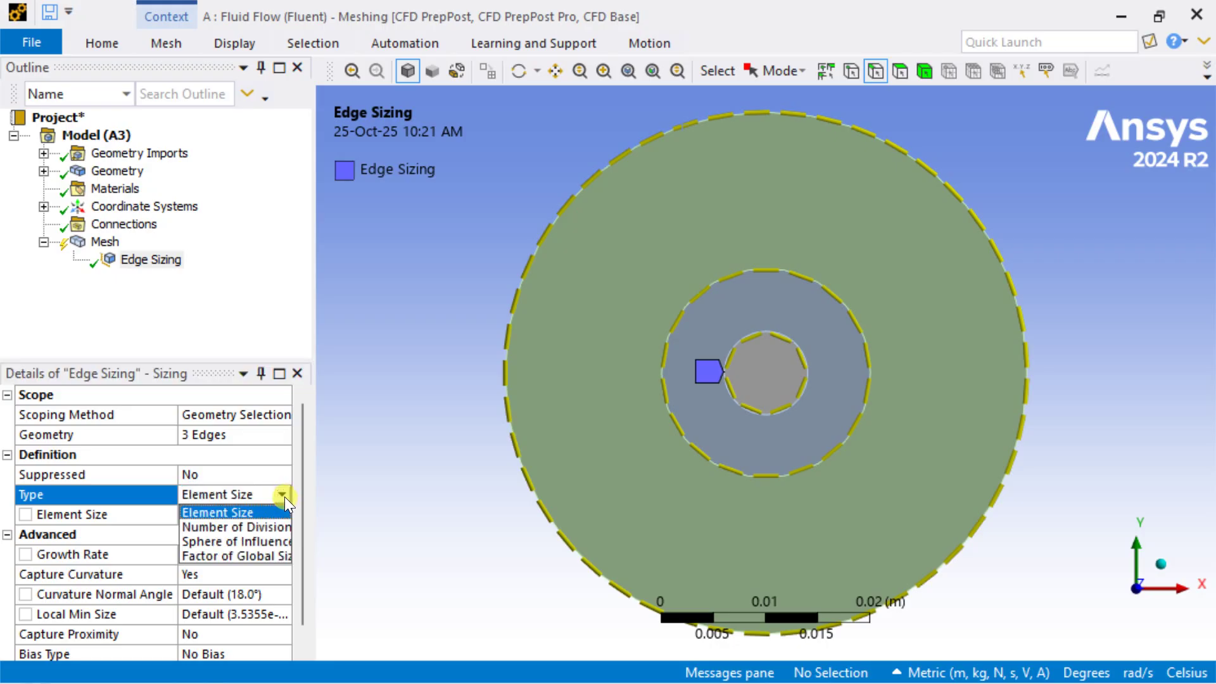
pyautogui.click(249, 524)
pyautogui.click(237, 514)
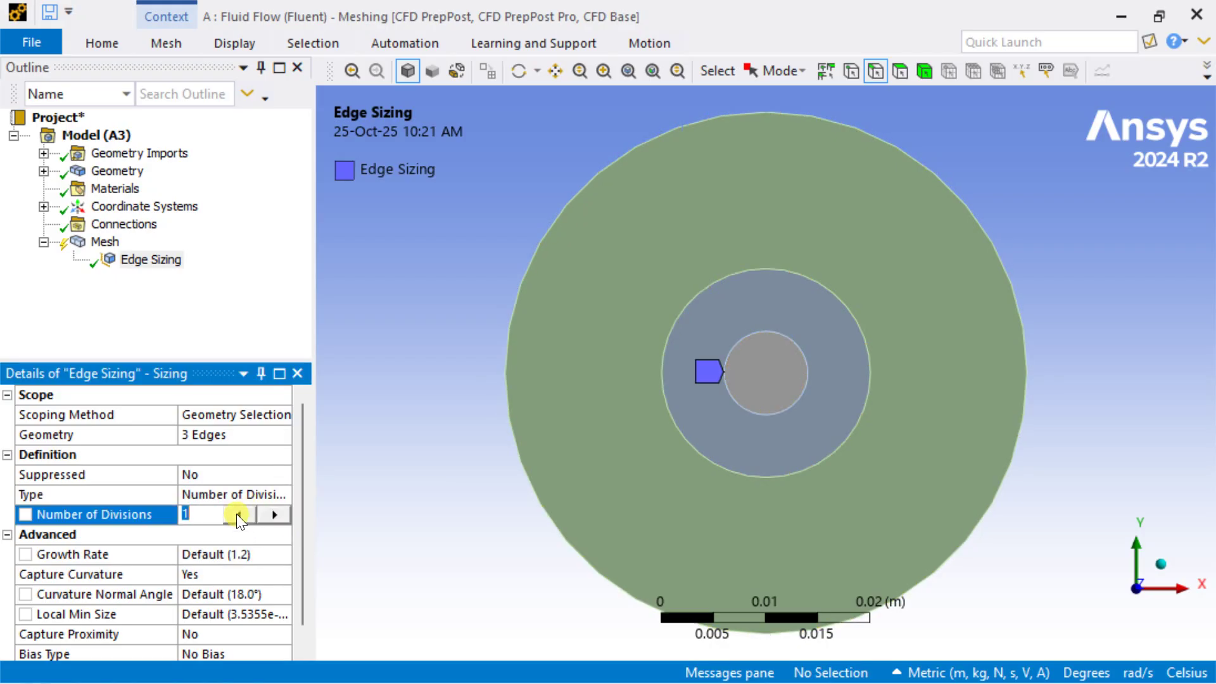
pyautogui.write('100')
pyautogui.press('Return')
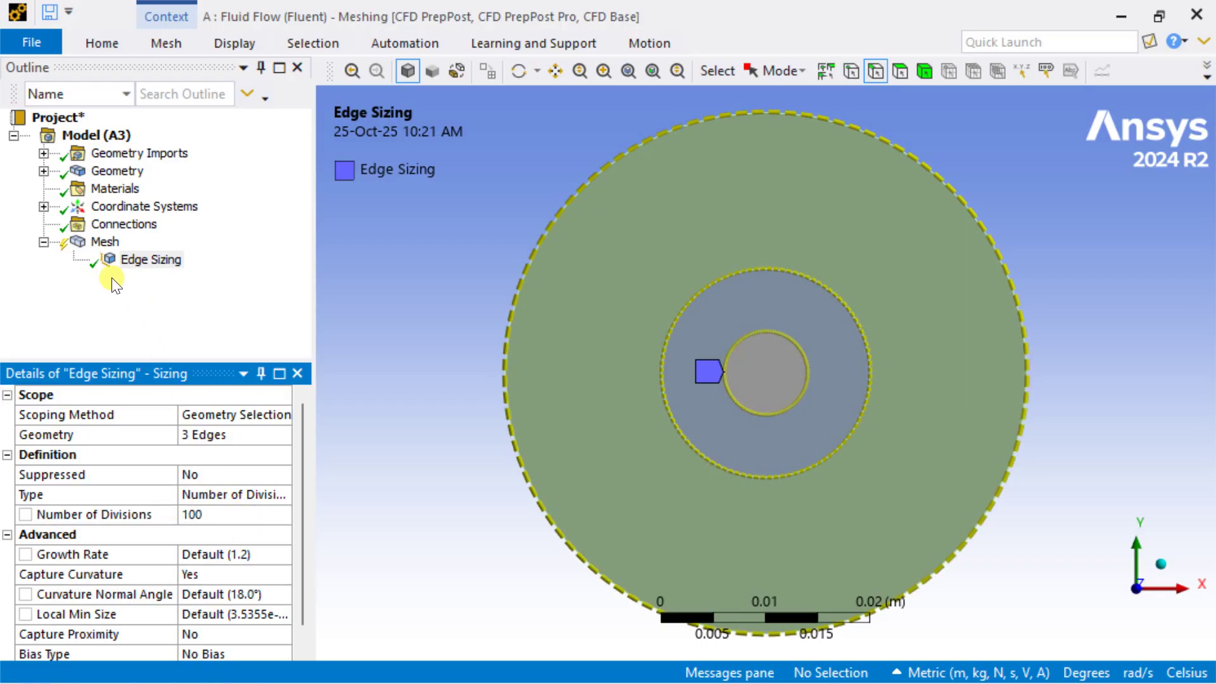
# Generate the mesh with the edge sizing applied.
pyautogui.click(101, 247)
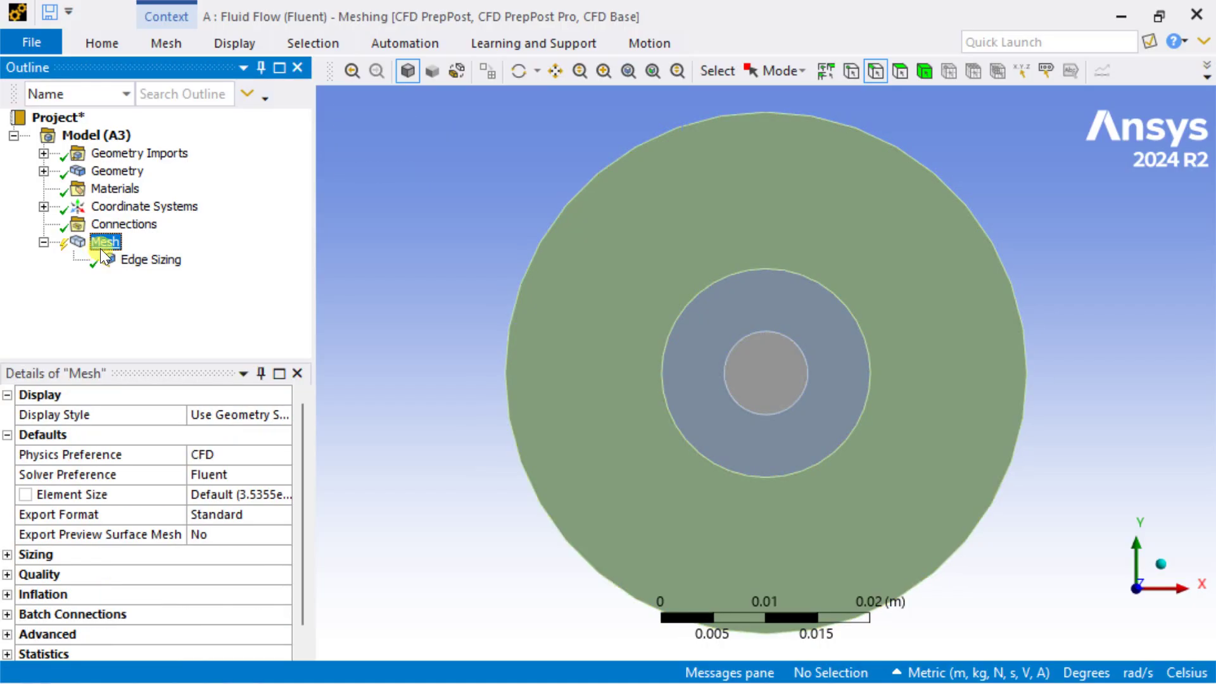
pyautogui.rightClick(101, 249)
pyautogui.click(150, 314)
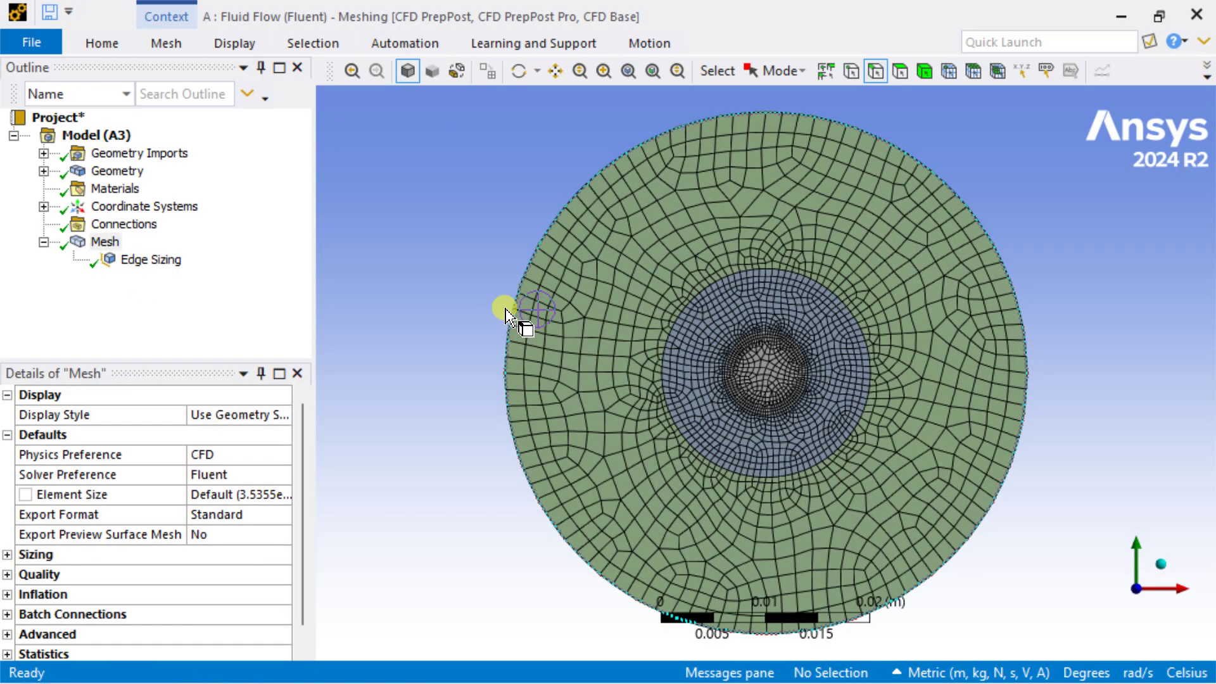
pyautogui.scroll(3, 771, 298)
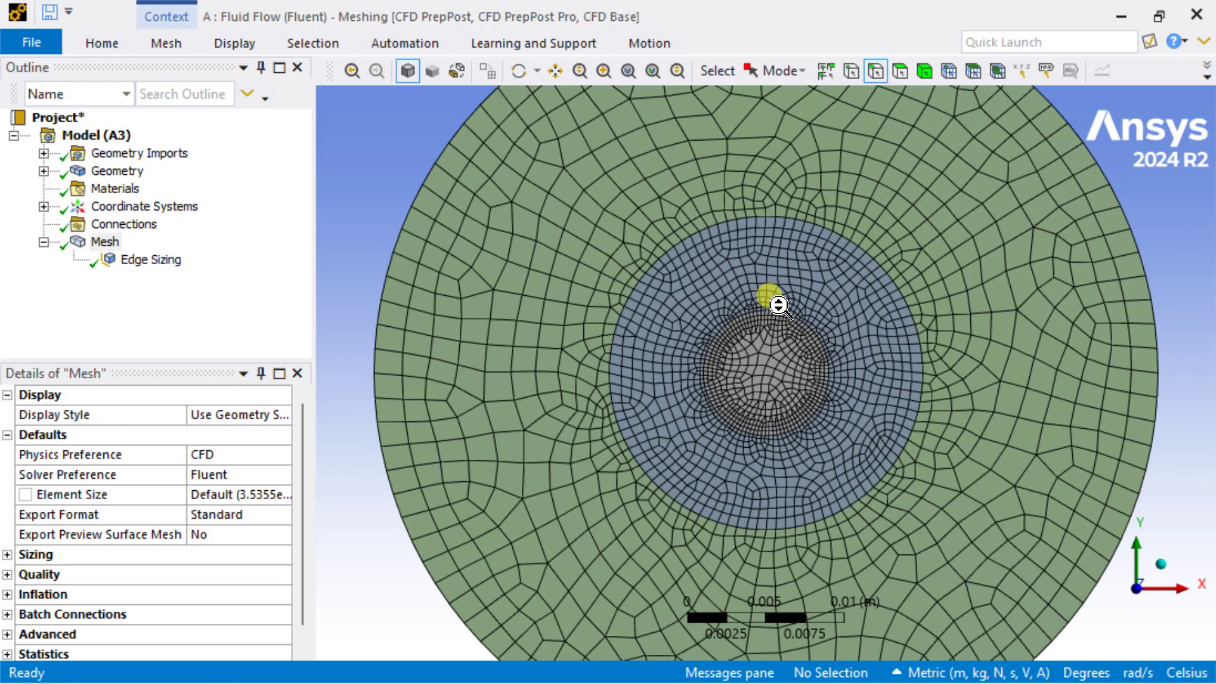
# Insert a face meshing control and scope it to the outer and middle ring faces.
pyautogui.rightClick(103, 243)
pyautogui.moveTo(139, 252)
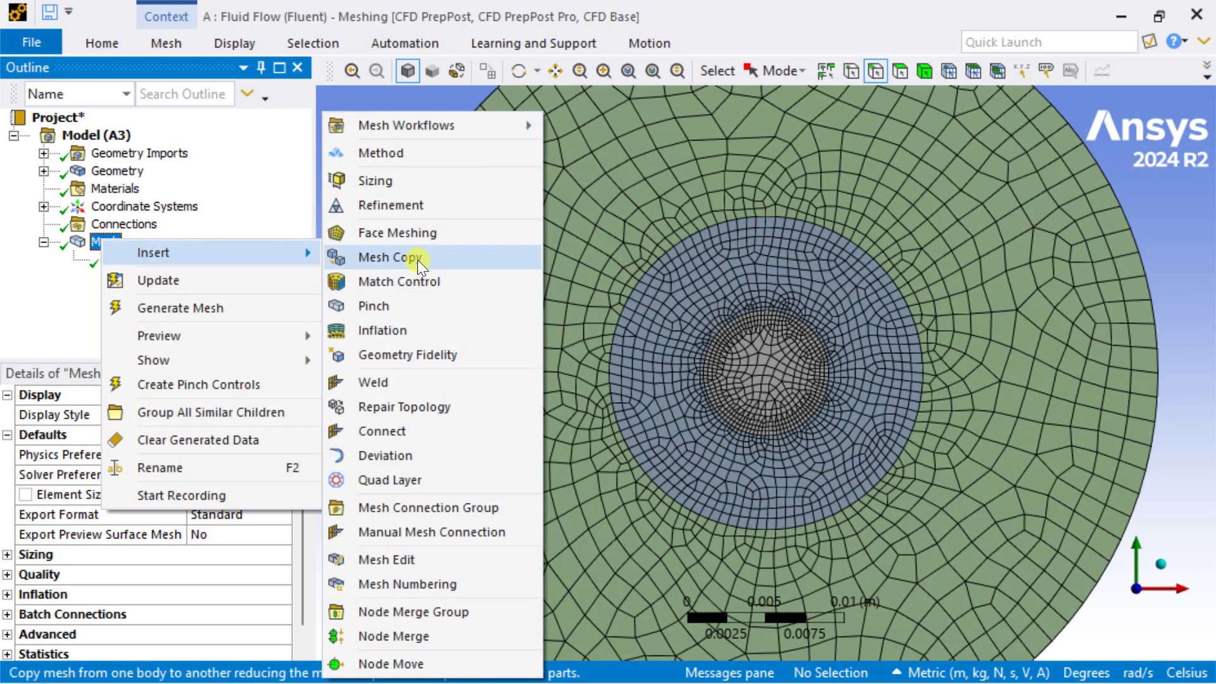
pyautogui.click(426, 235)
pyautogui.click(511, 250)
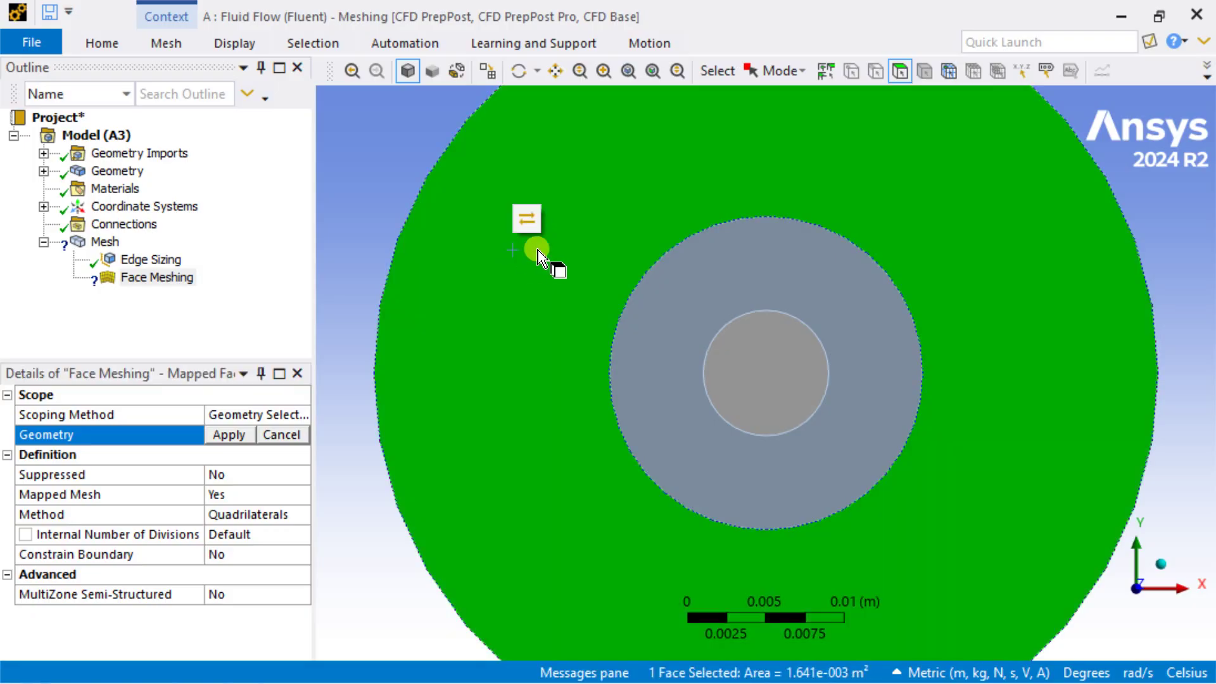
pyautogui.keyDown('ctrl'); pyautogui.click(663, 290); pyautogui.keyUp('ctrl')
pyautogui.click(228, 435)
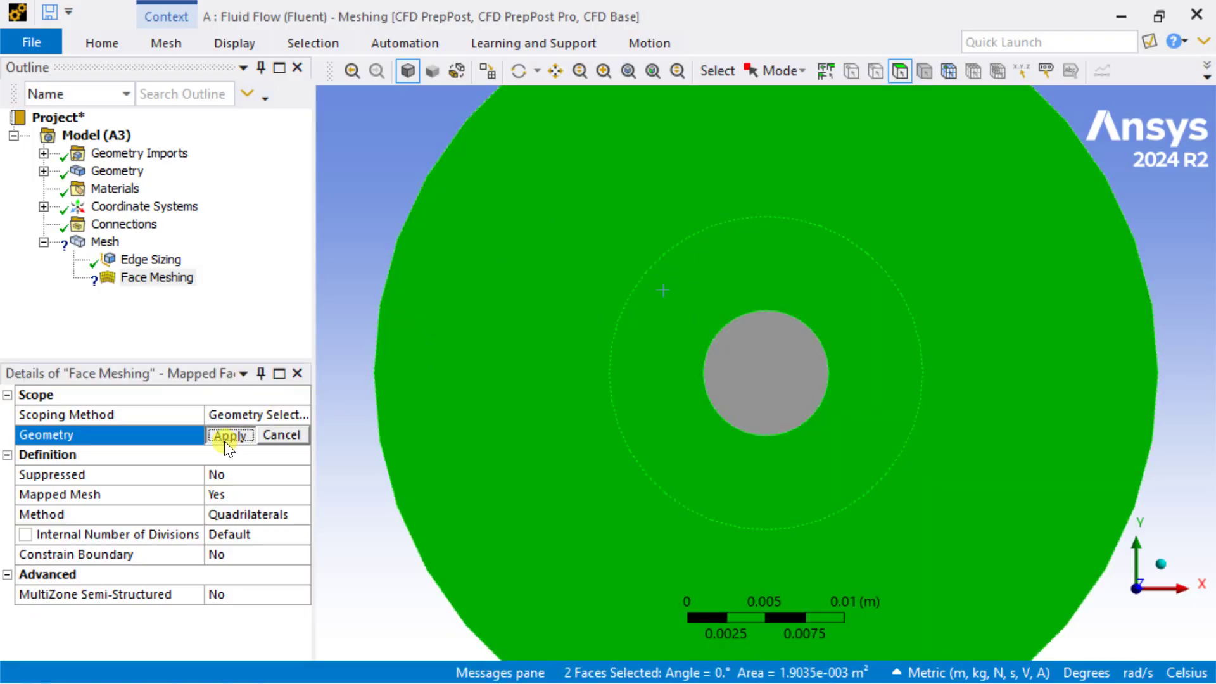
# Regenerate the mesh with the face meshing applied and examine the elements in all three regions.
pyautogui.rightClick(105, 243)
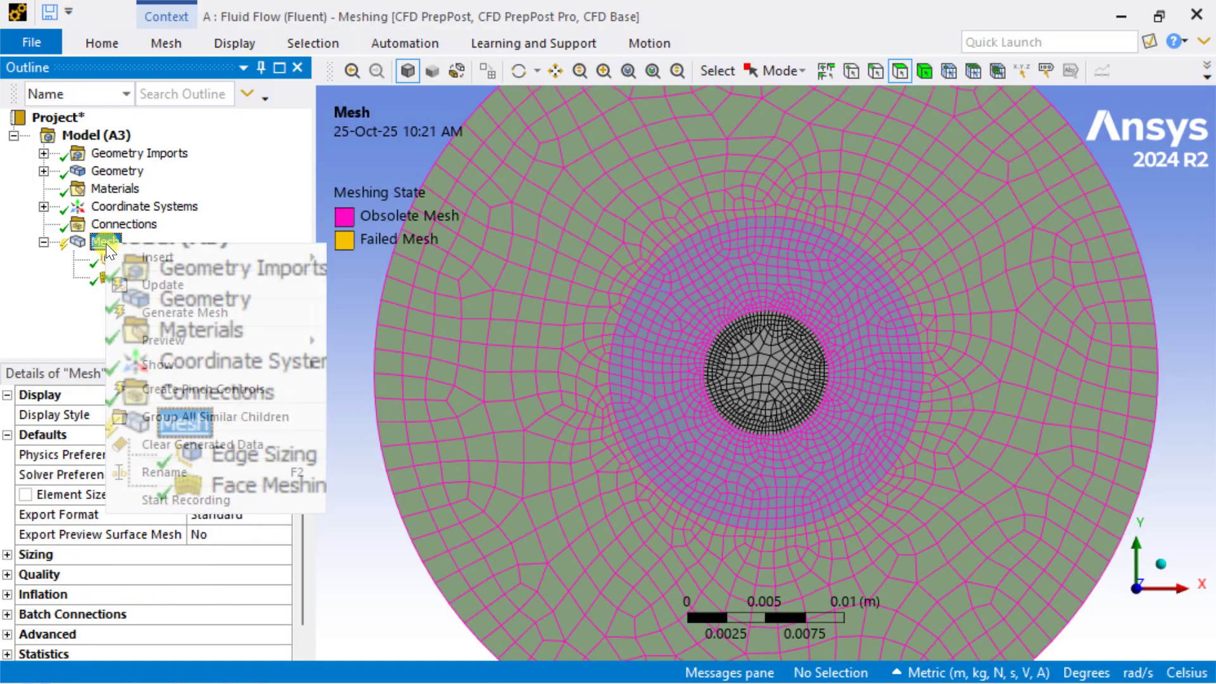
pyautogui.click(158, 313)
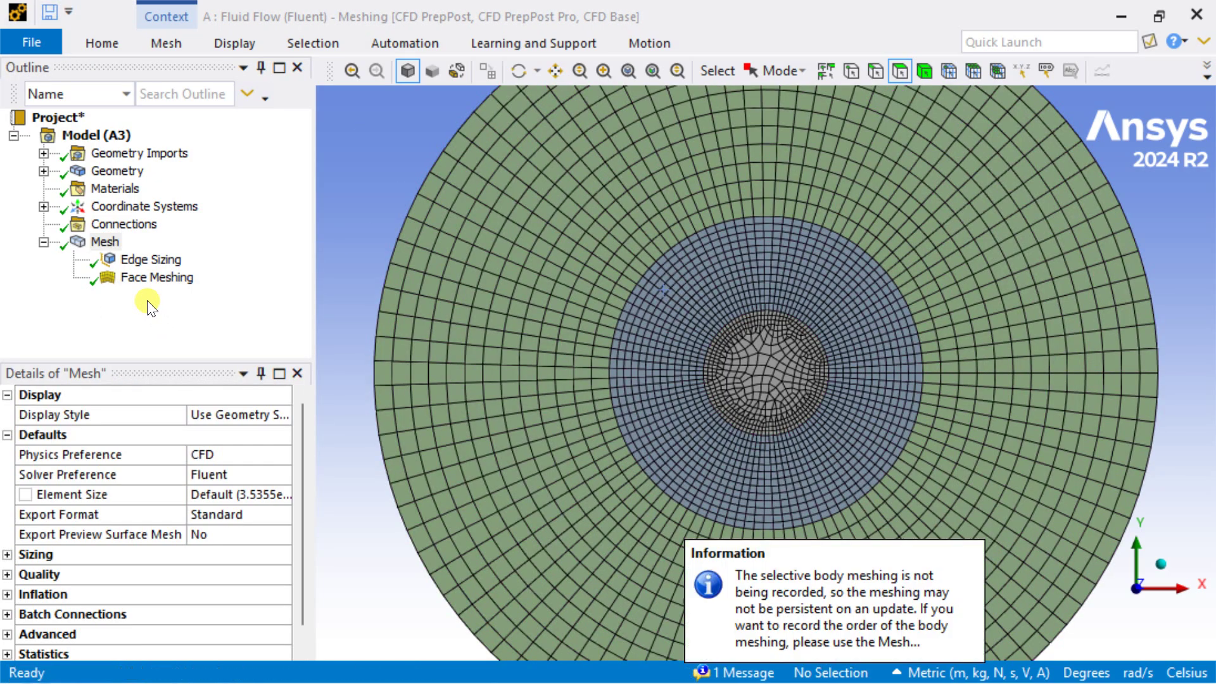
pyautogui.scroll(-5, 507, 274)
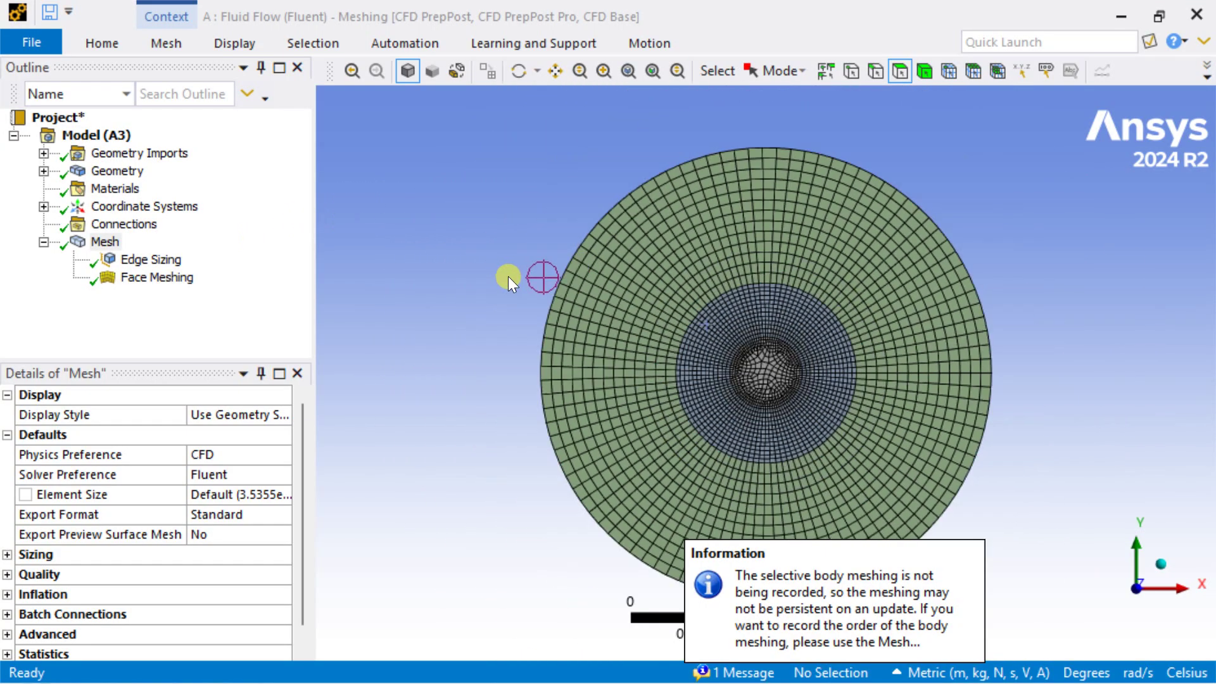
pyautogui.scroll(3, 915, 399)
pyautogui.keyDown('ctrl'); pyautogui.moveTo(915, 399); pyautogui.dragTo(844, 298, button='middle'); pyautogui.keyUp('ctrl')
pyautogui.scroll(3, 788, 319)
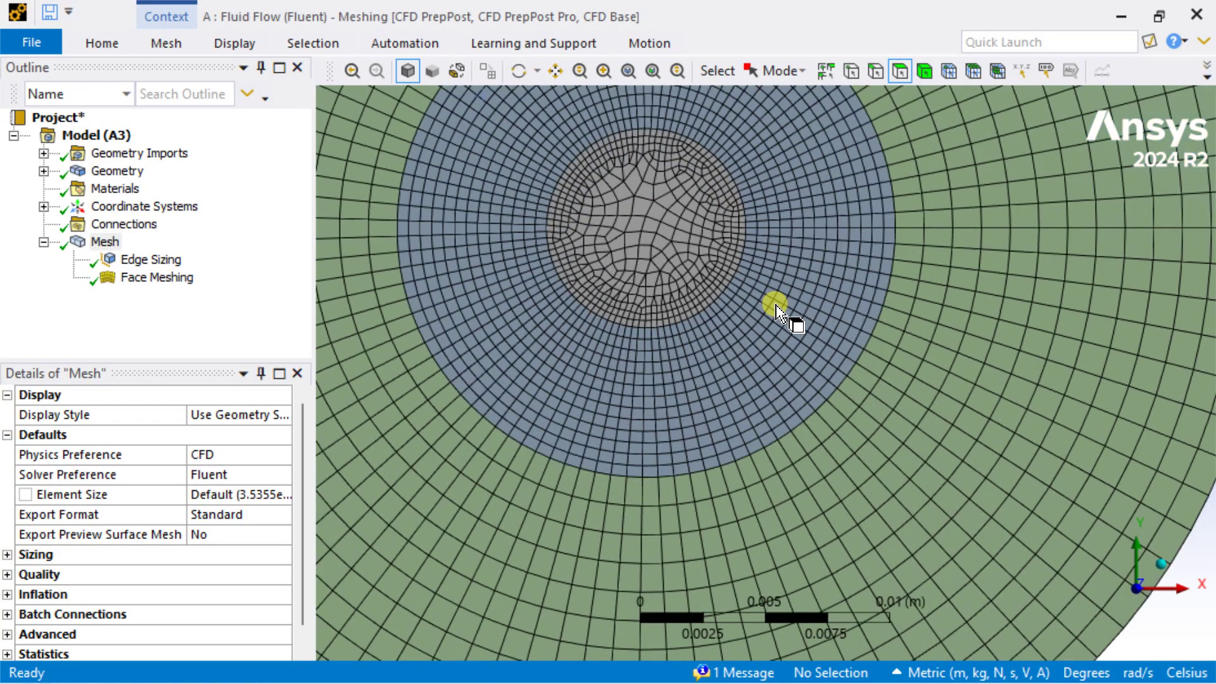
pyautogui.keyDown('ctrl'); pyautogui.moveTo(768, 316); pyautogui.dragTo(904, 453, button='middle'); pyautogui.keyUp('ctrl')
pyautogui.scroll(3, 823, 399)
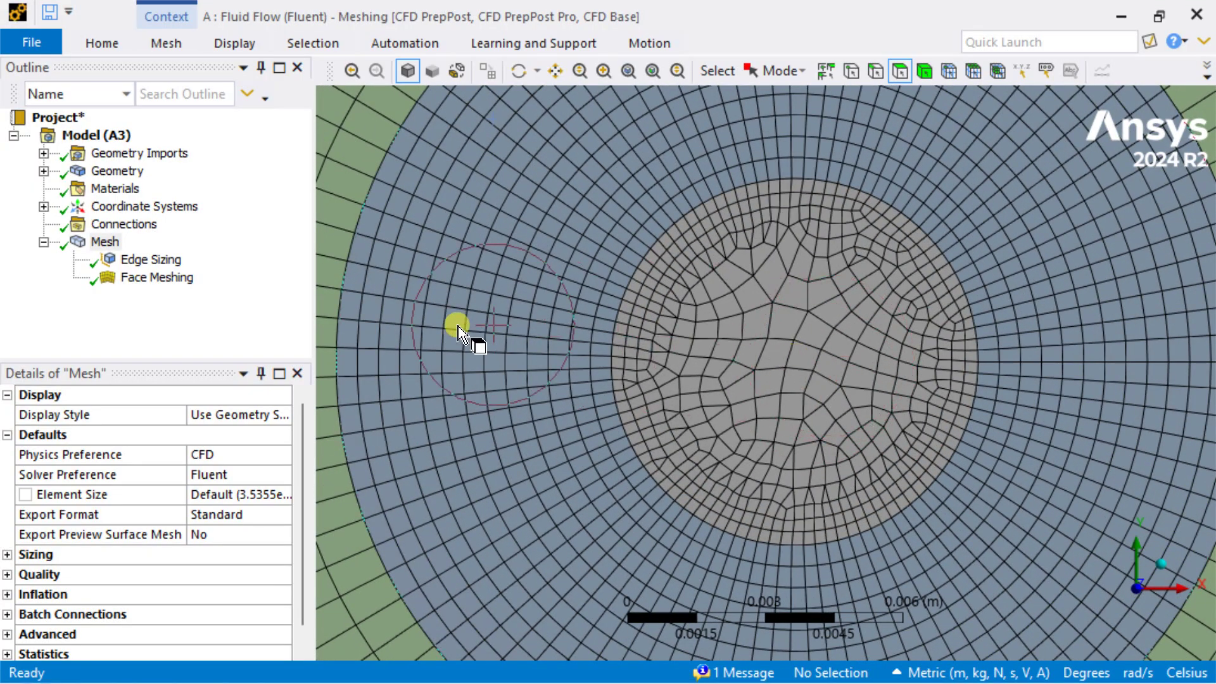
pyautogui.scroll(-8, 752, 334)
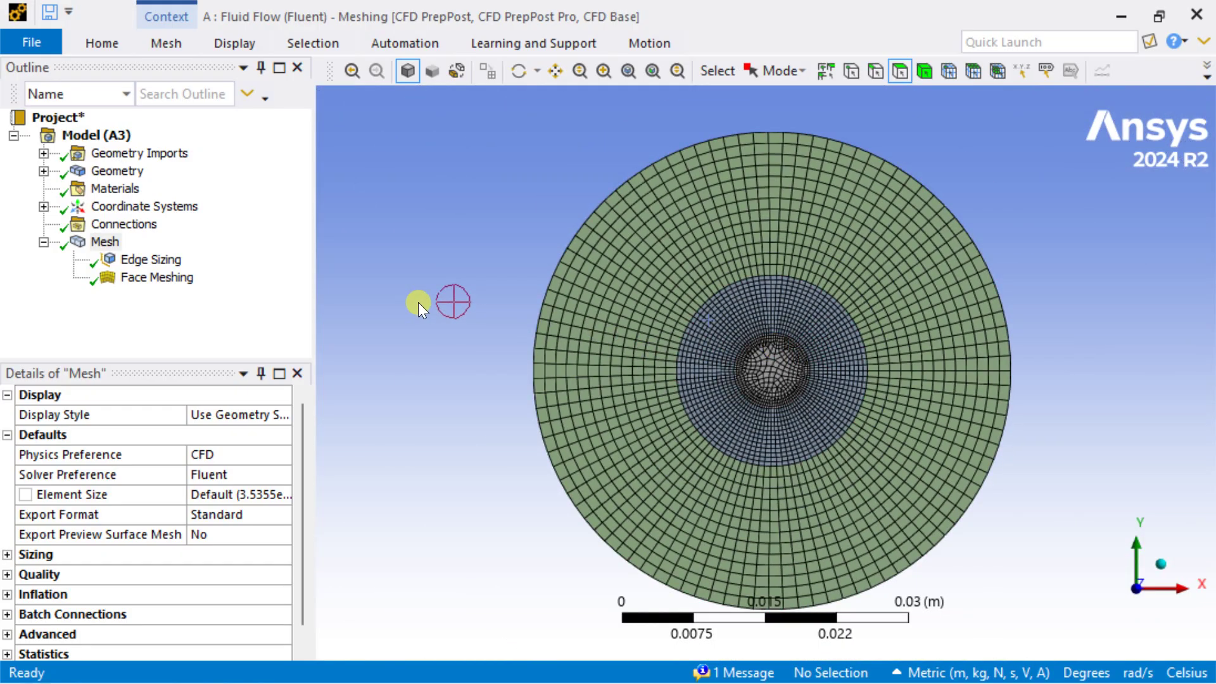
# Create a named selection called "heater" for the central circular face.
pyautogui.click(103, 241)
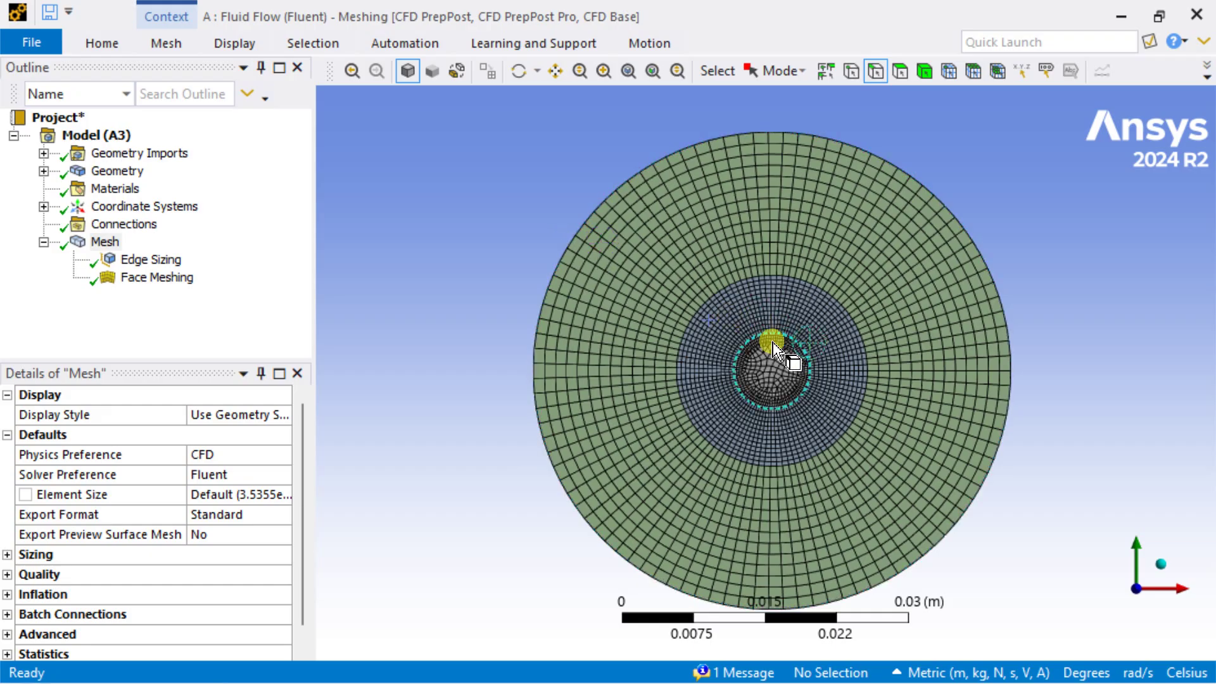
pyautogui.click(899, 70)
pyautogui.click(795, 375)
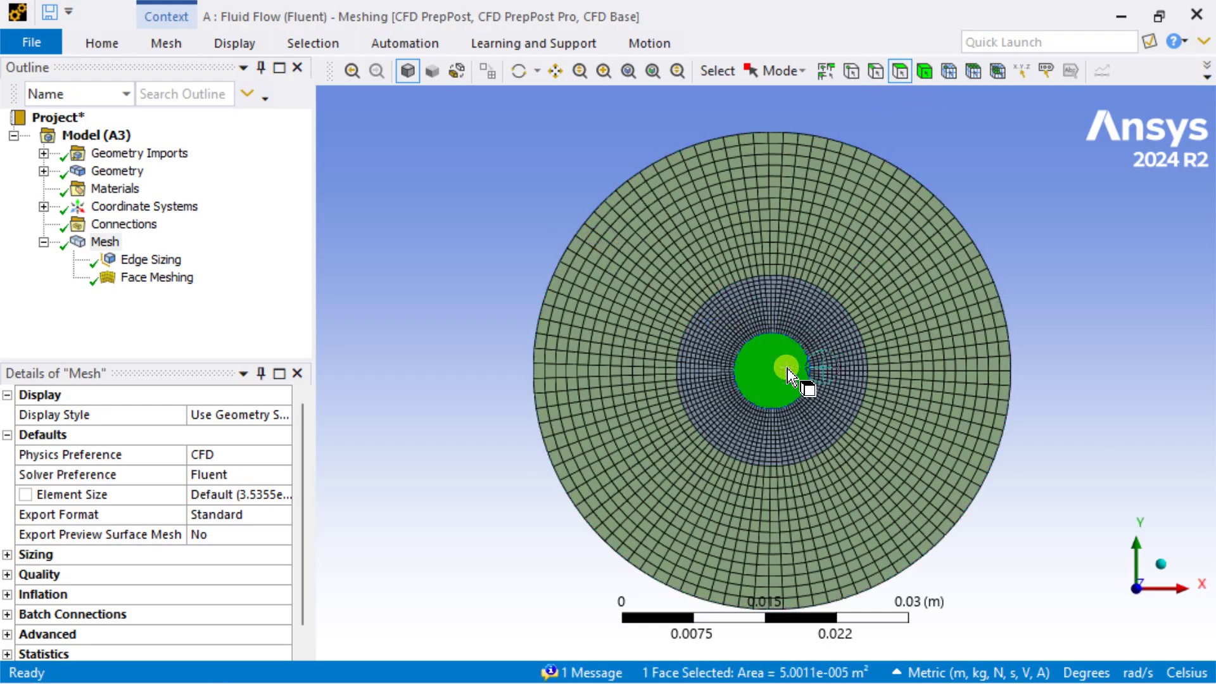
pyautogui.rightClick(785, 363)
pyautogui.click(876, 534)
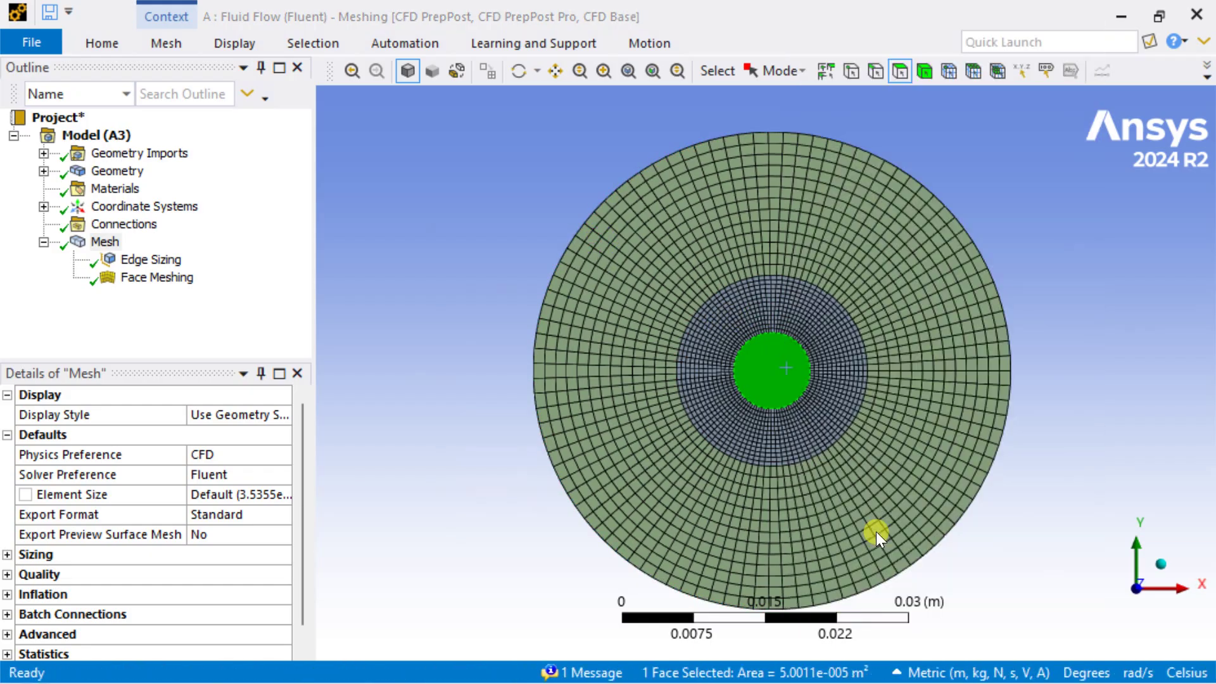
pyautogui.write('heater')
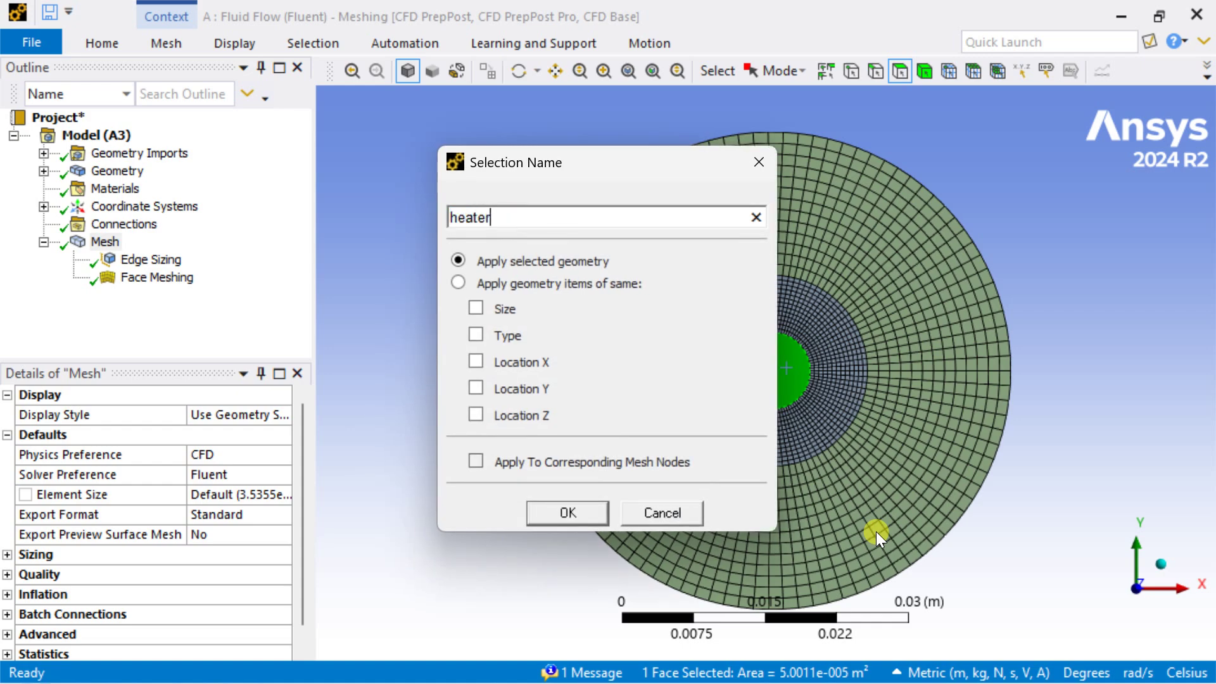
pyautogui.press('Return')
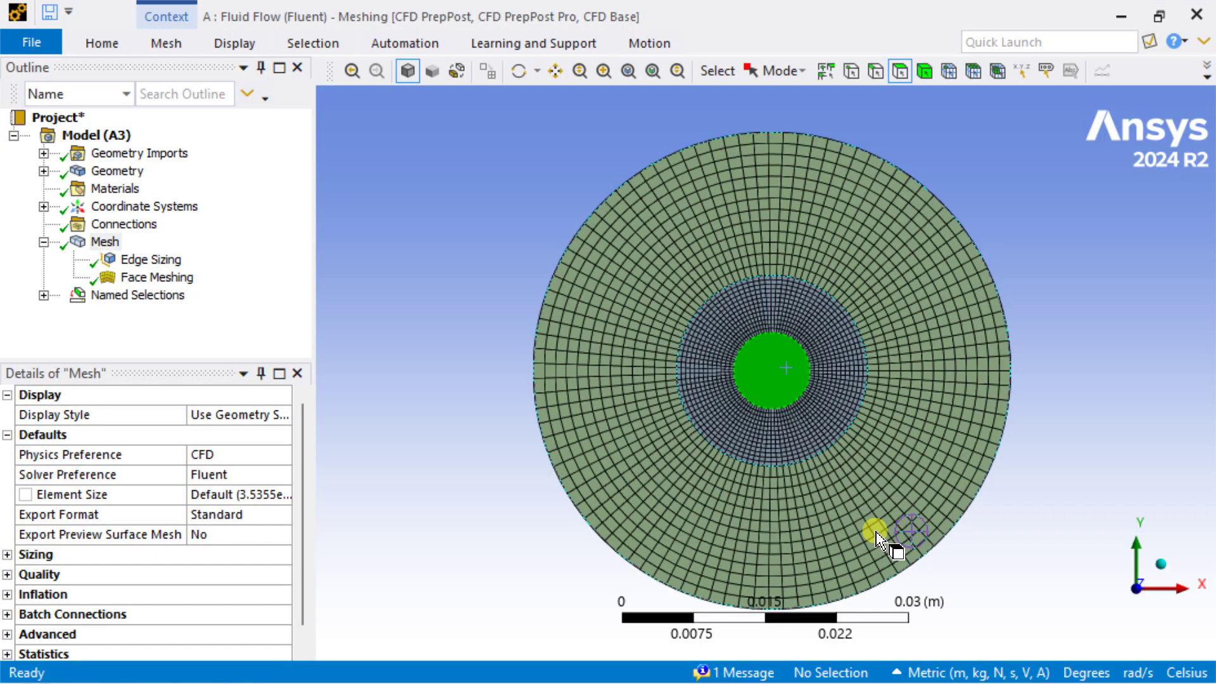
# Create a named selection called "fluid_domain_in" for the middle ring face.
pyautogui.click(846, 331)
pyautogui.rightClick(846, 328)
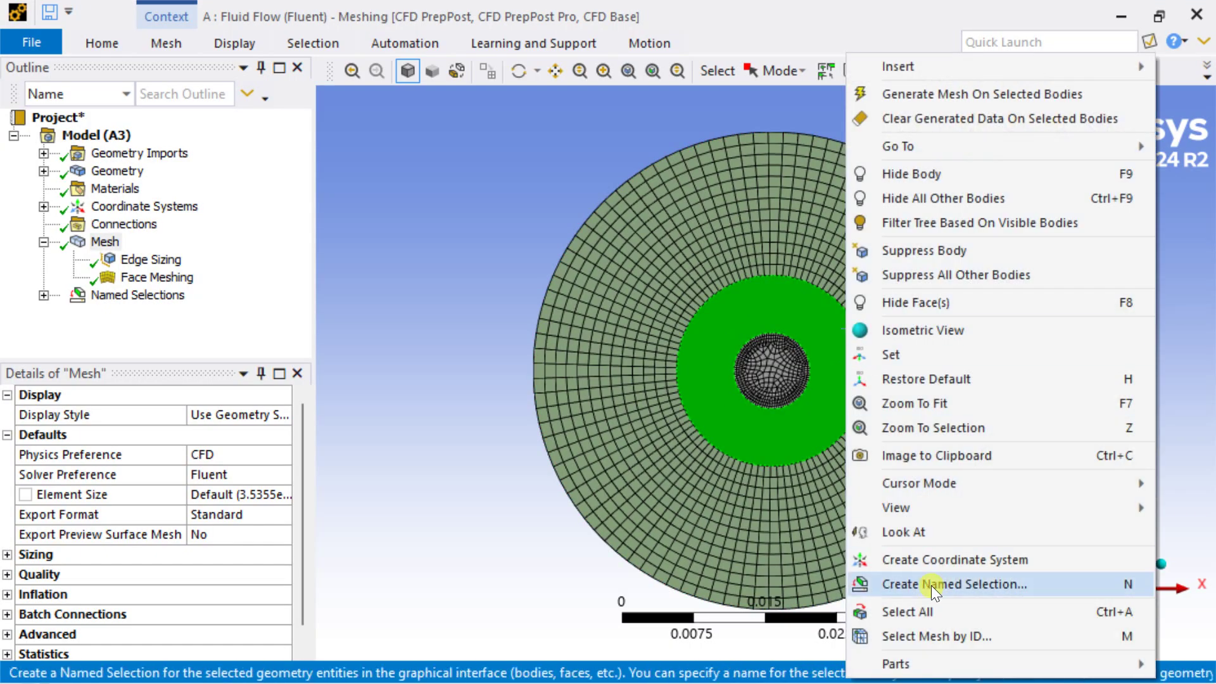
pyautogui.click(931, 580)
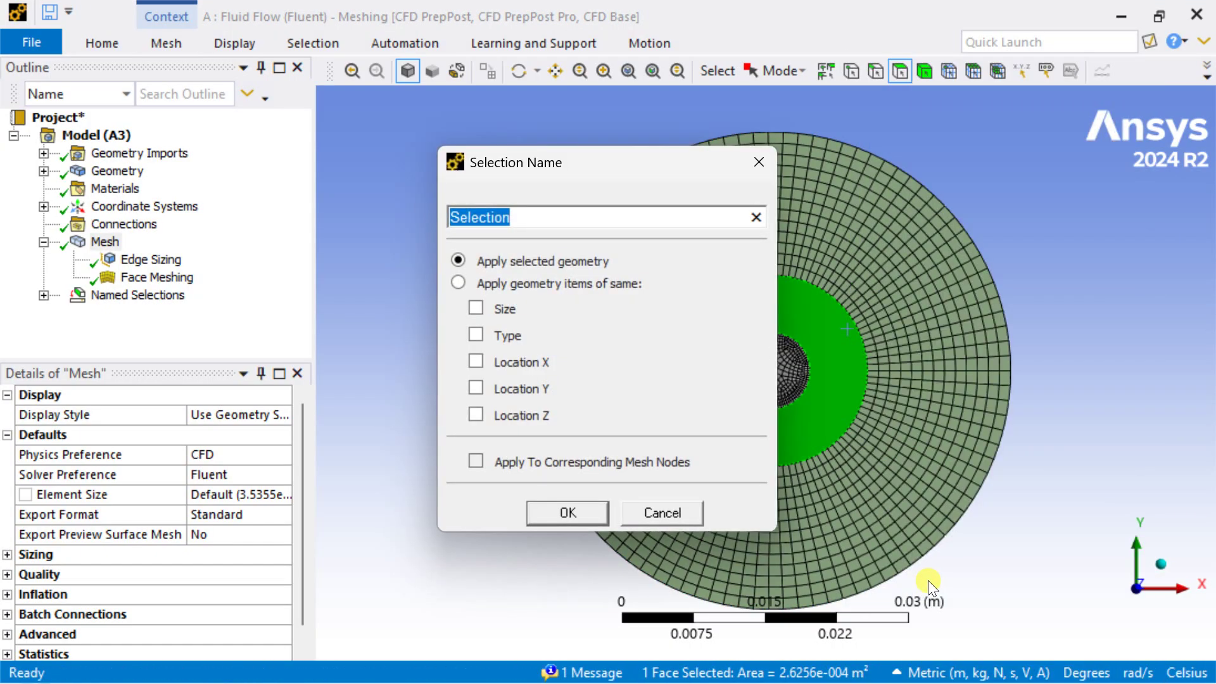
pyautogui.write('fluid')
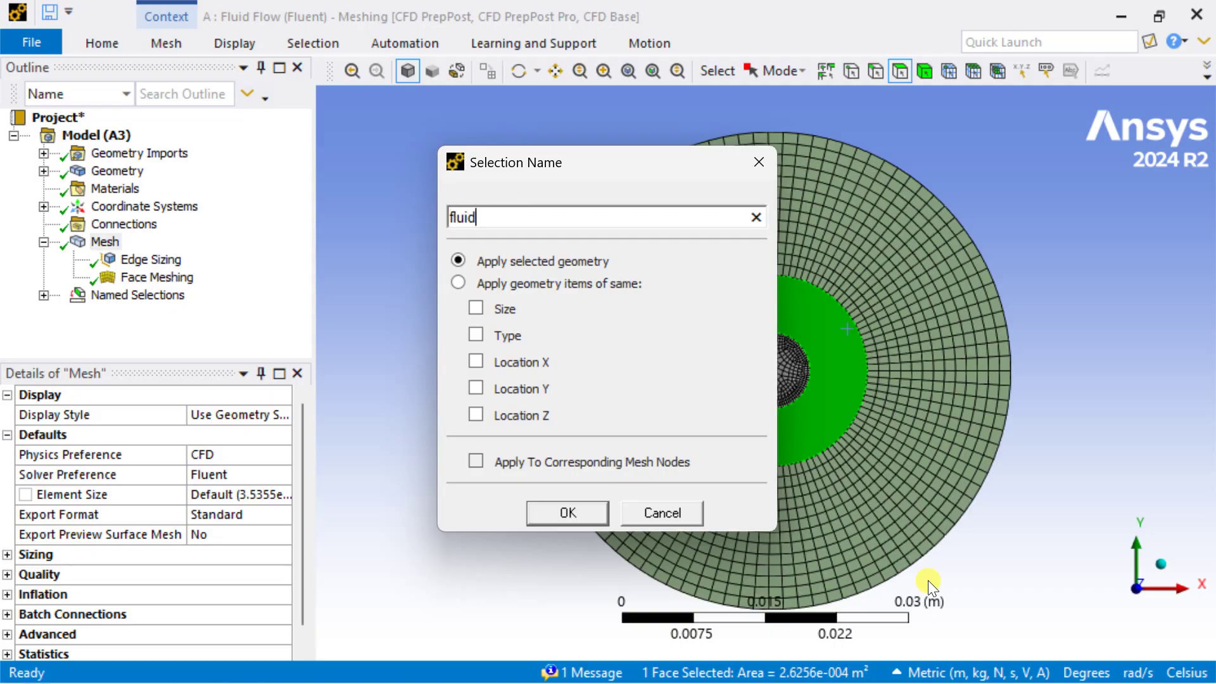
pyautogui.write('_domain_in')
pyautogui.press('Return')
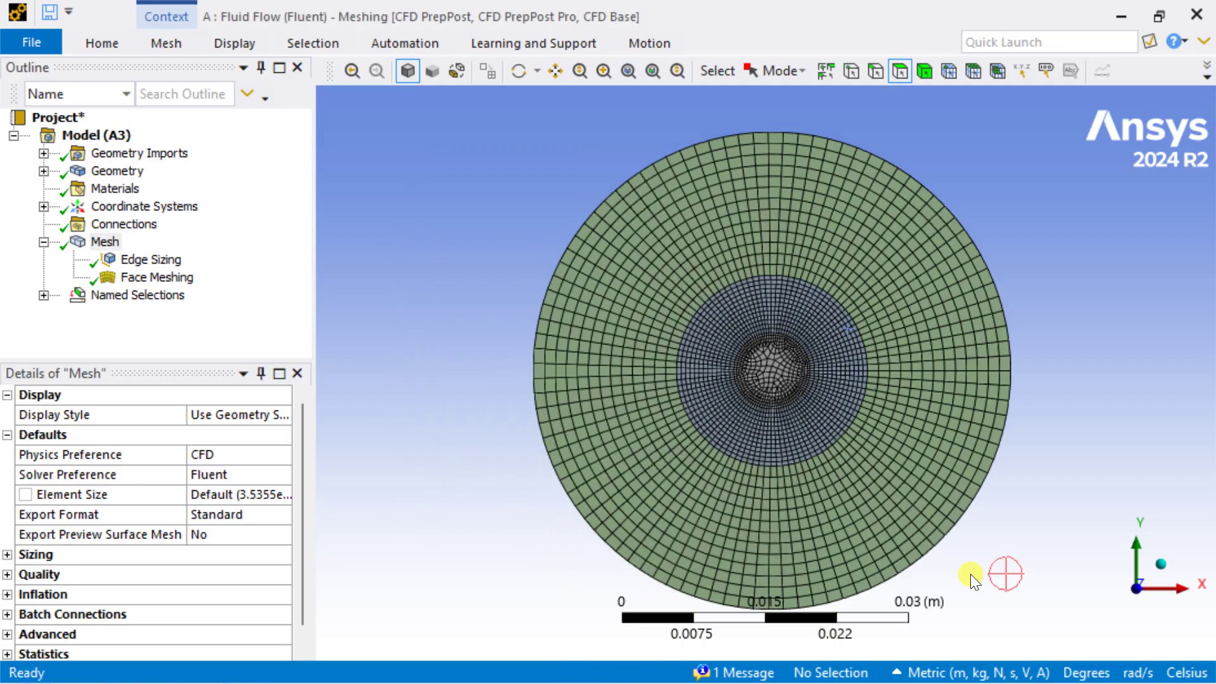
# Create a named selection called "fluid_domain_outer" for the outer ring face and check the regions of the three named selections.
pyautogui.click(716, 202)
pyautogui.rightClick(715, 201)
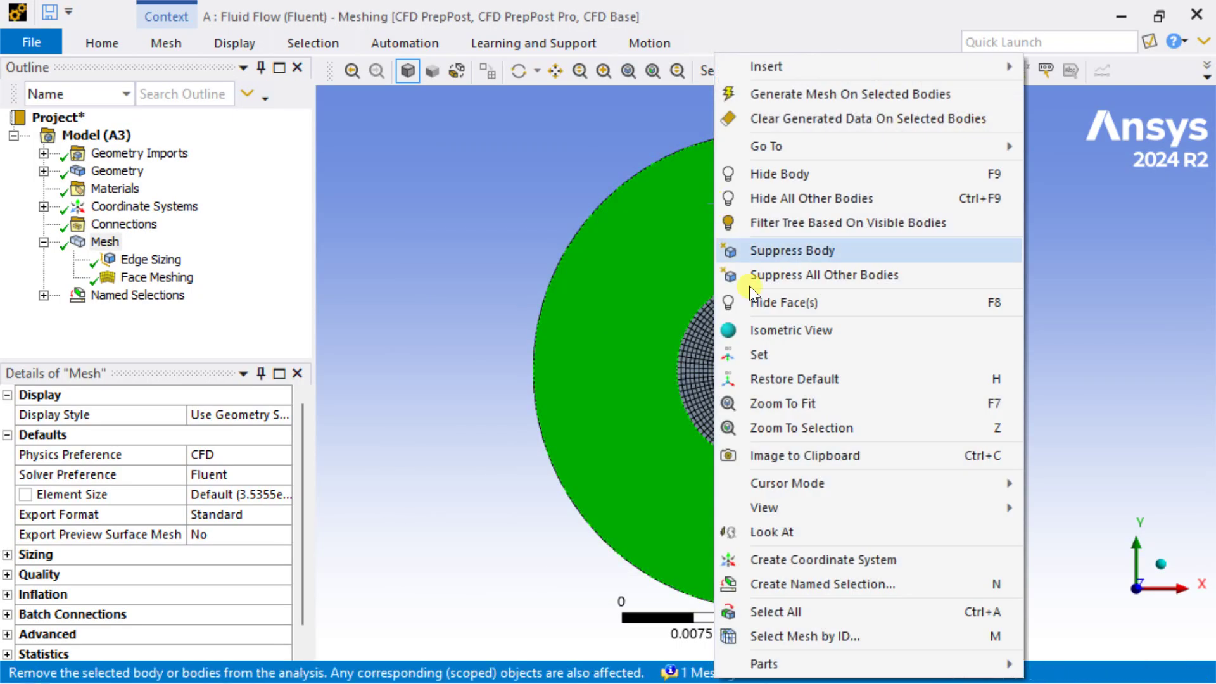
pyautogui.click(816, 583)
pyautogui.write('fl')
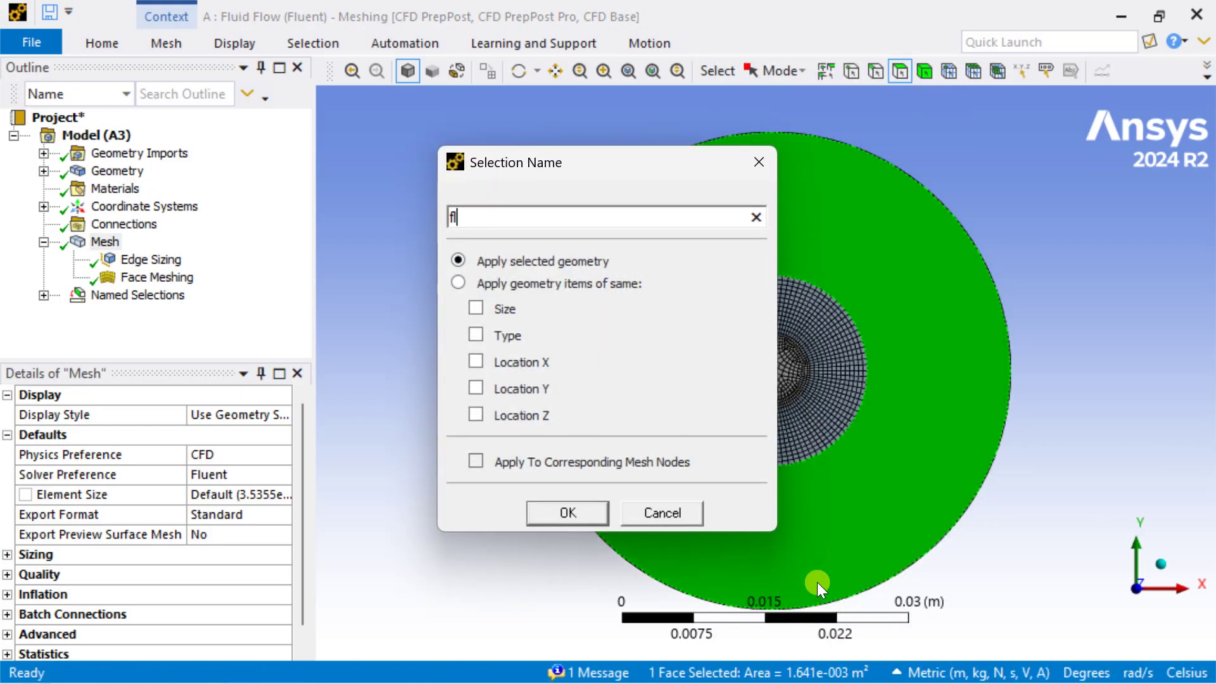
pyautogui.write('uid_domain_outer')
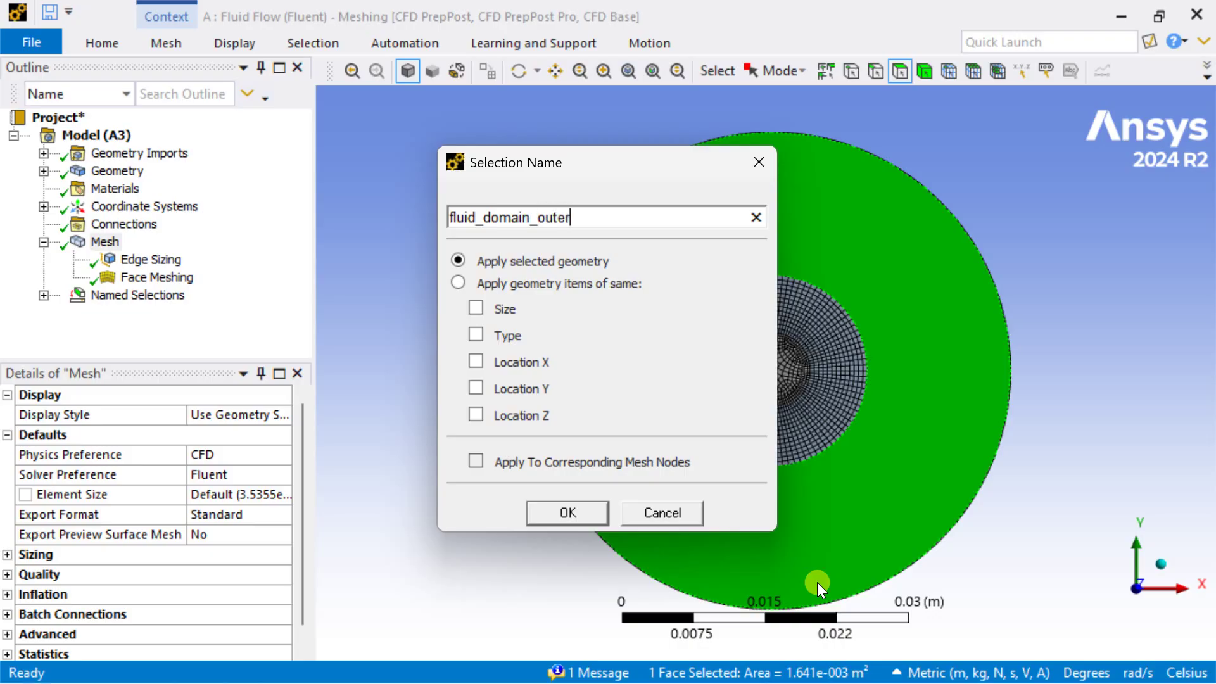
pyautogui.press('Return')
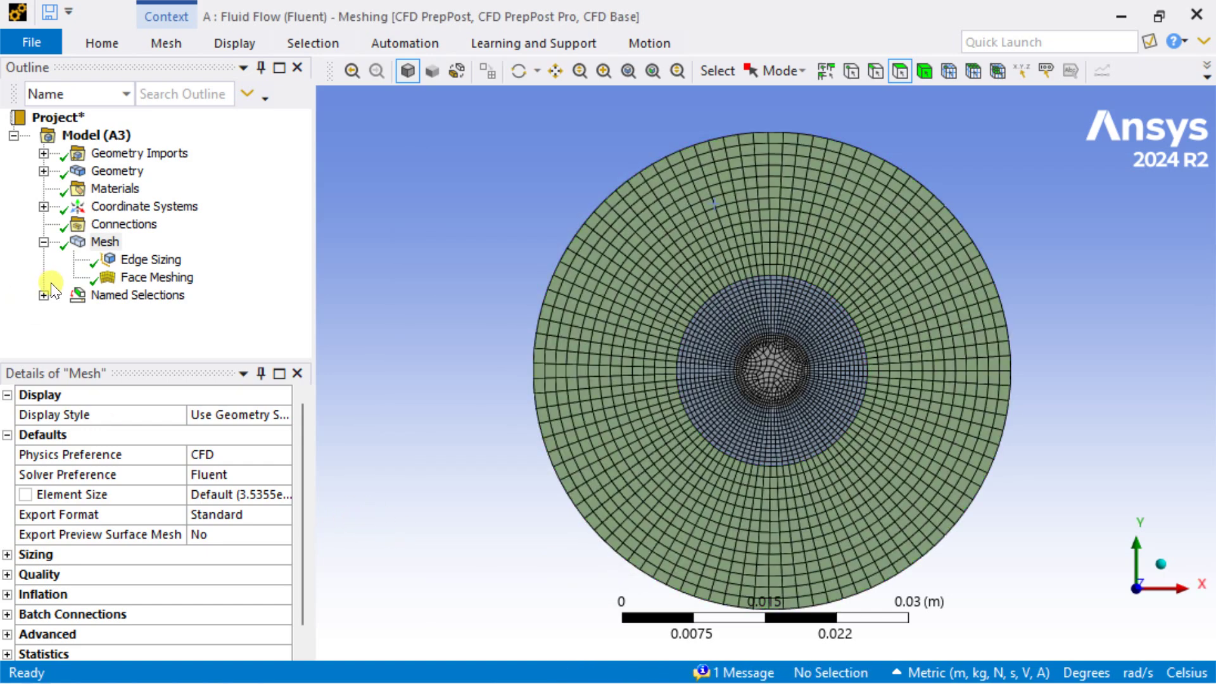
pyautogui.click(43, 295)
pyautogui.click(133, 313)
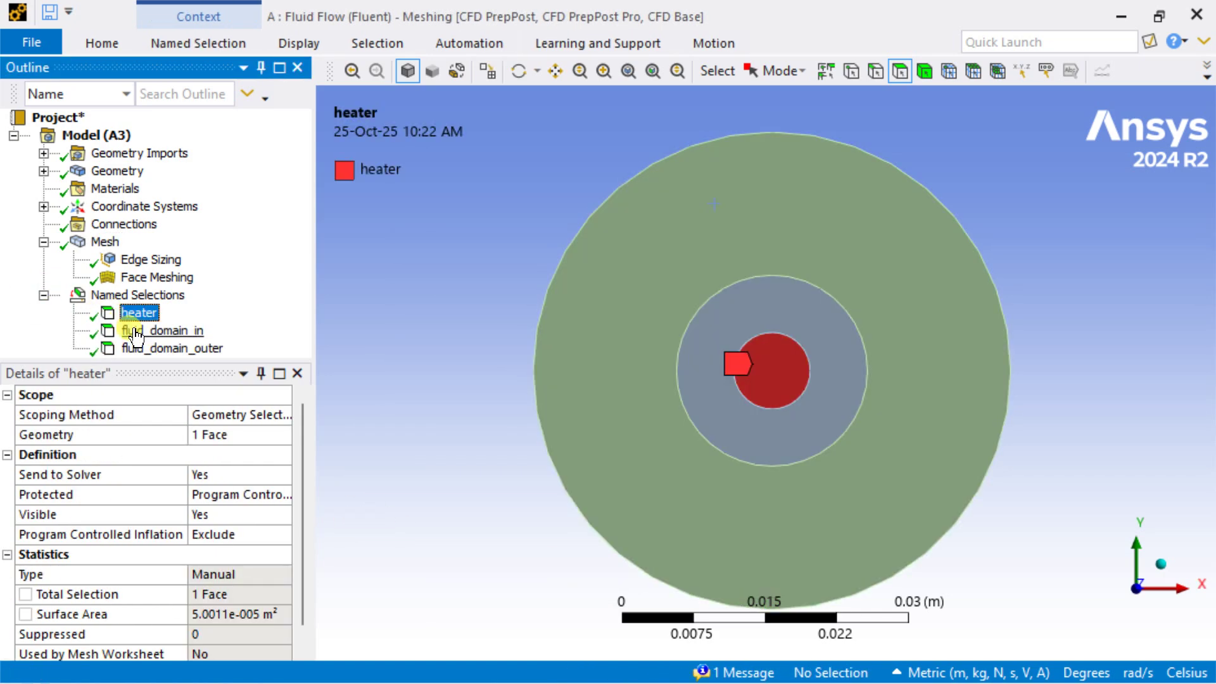
pyautogui.click(135, 335)
pyautogui.click(130, 347)
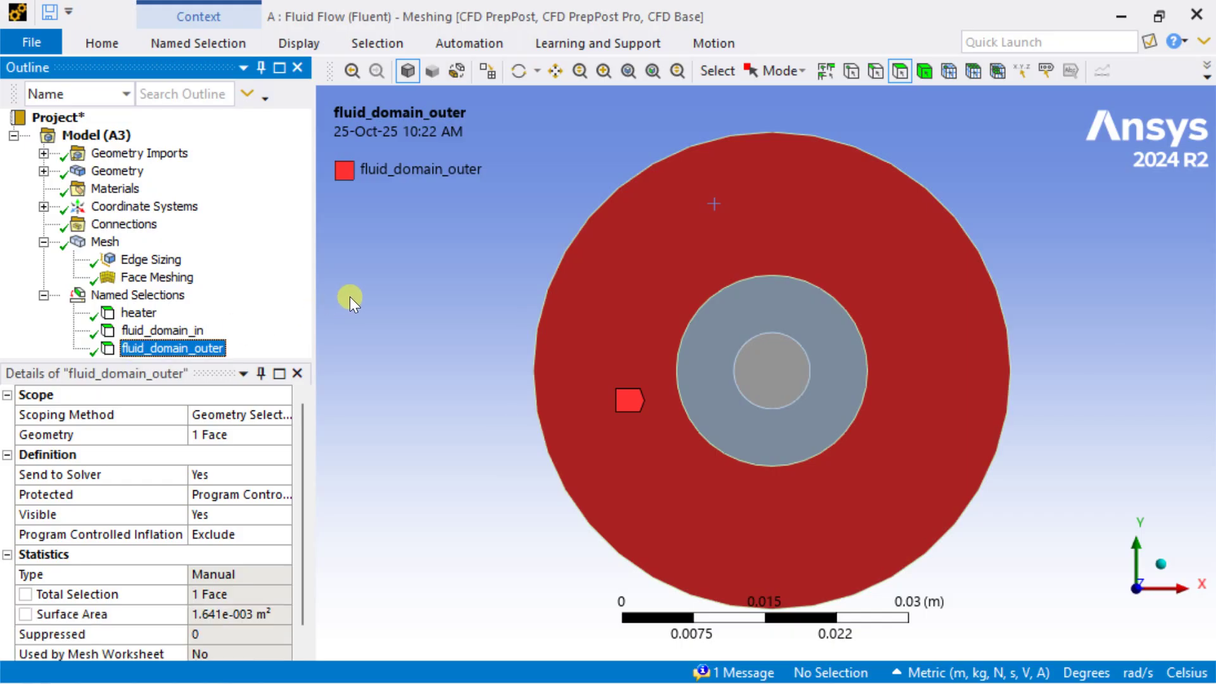
pyautogui.click(438, 272)
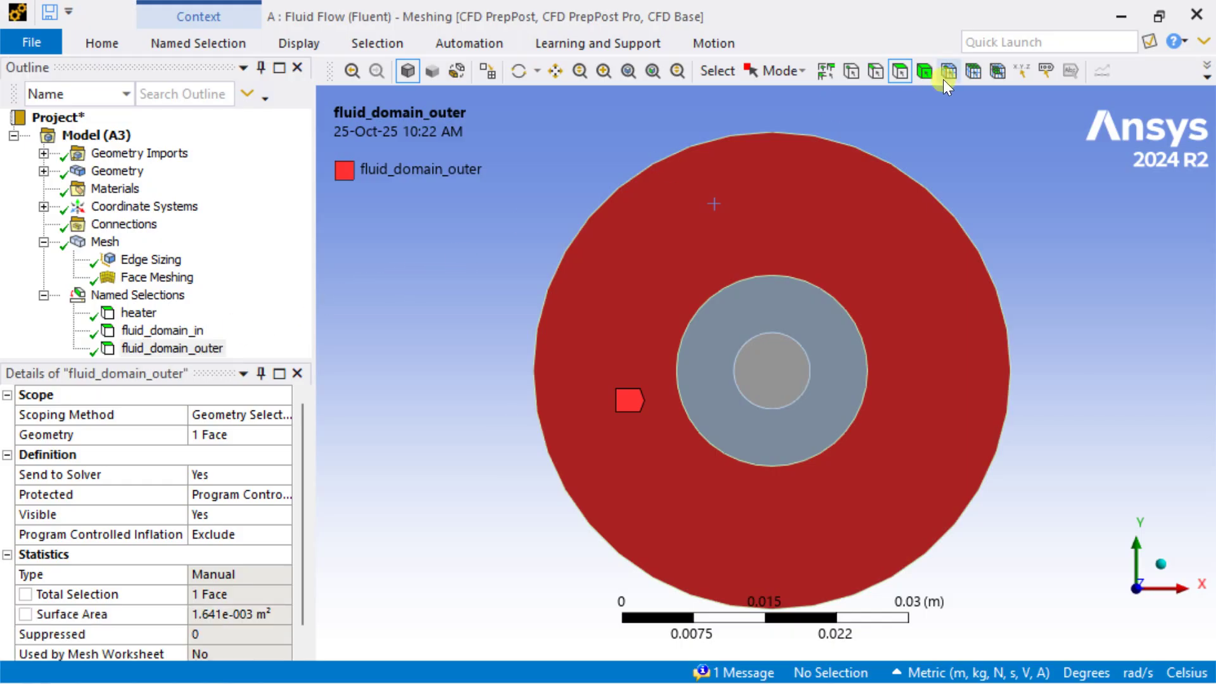
# Create a named selection called "rotating_wall_in" for the circular edge between the middle and outer rings.
pyautogui.click(873, 68)
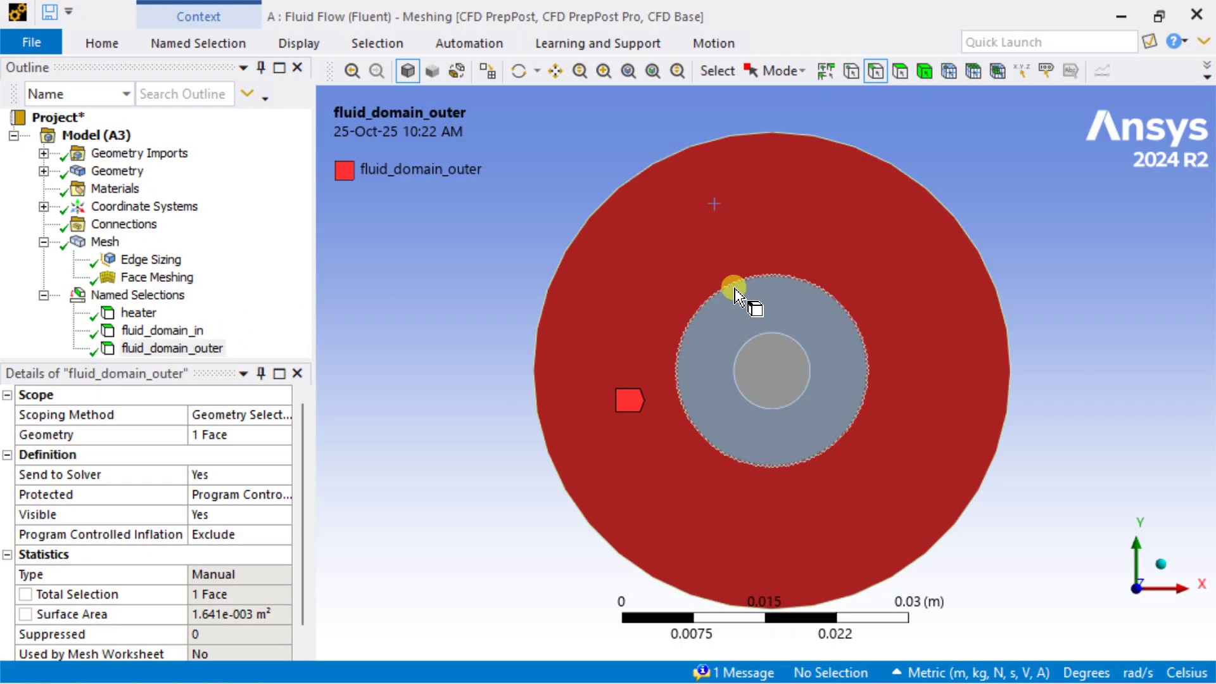
pyautogui.click(727, 296)
pyautogui.click(496, 290)
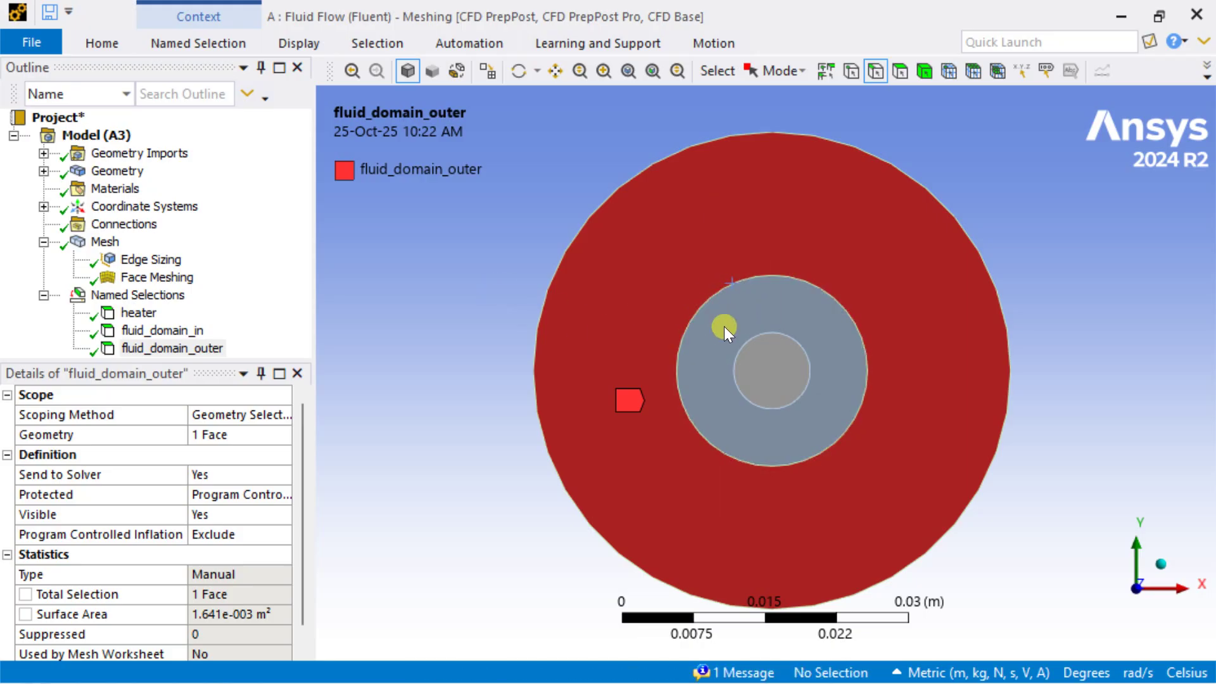
pyautogui.click(731, 291)
pyautogui.rightClick(731, 292)
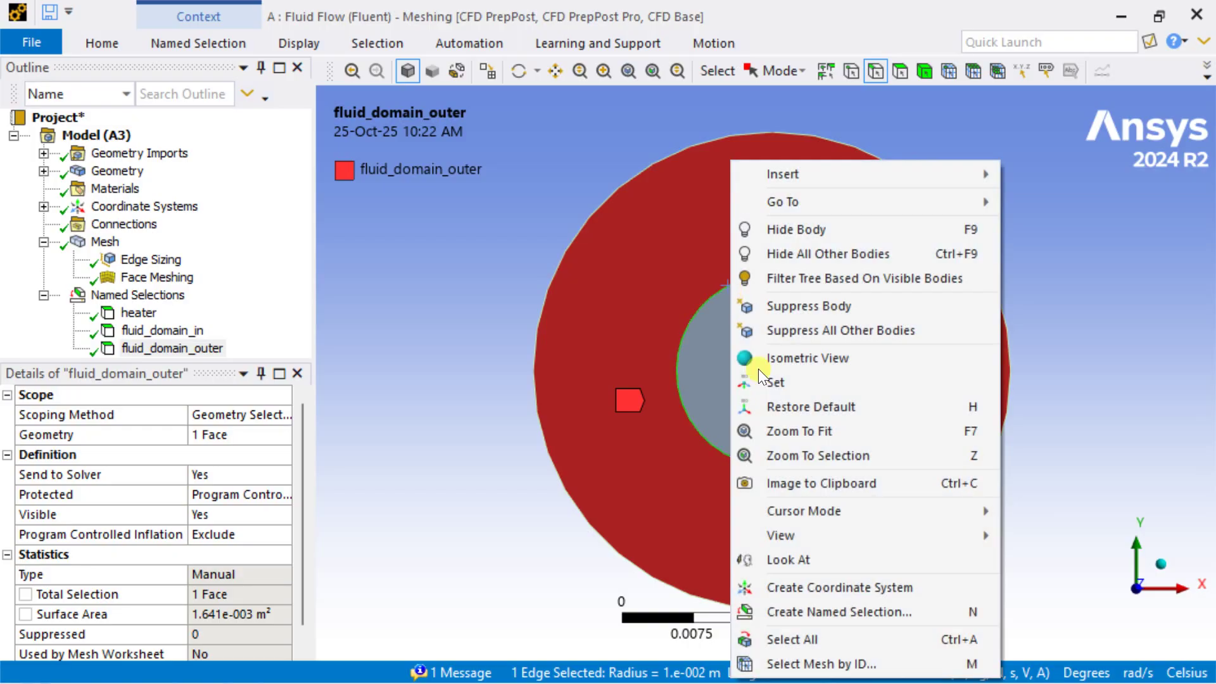
pyautogui.click(808, 614)
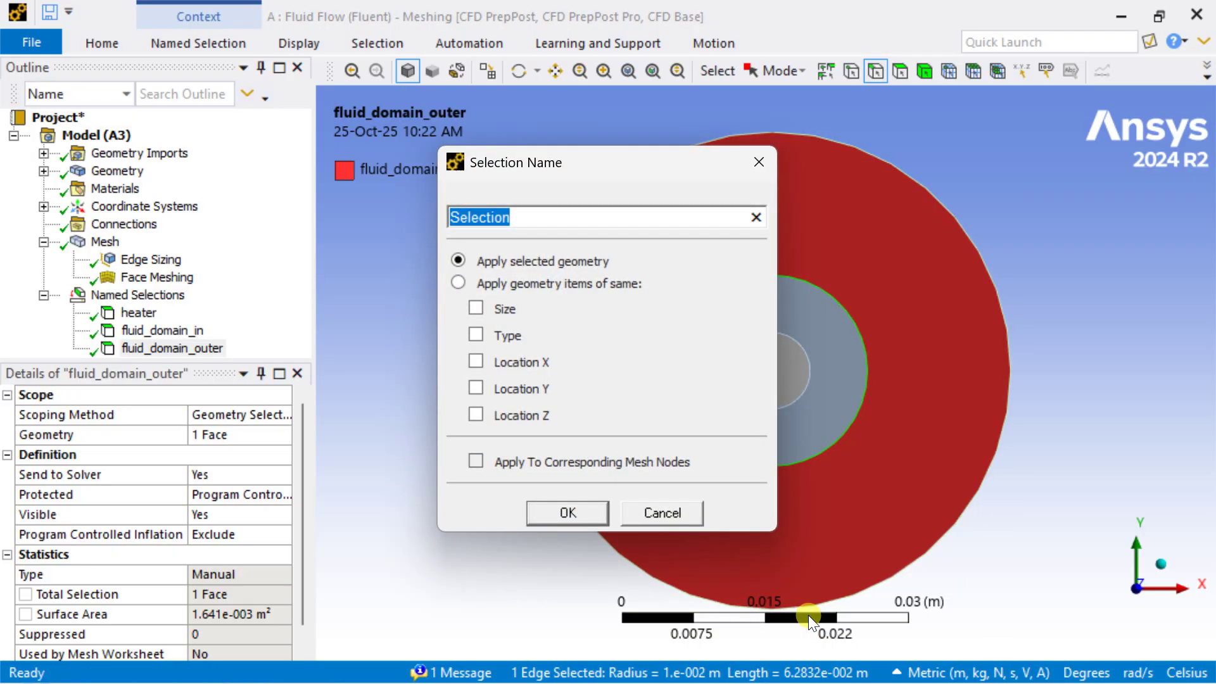
pyautogui.write('rotating_wall_in')
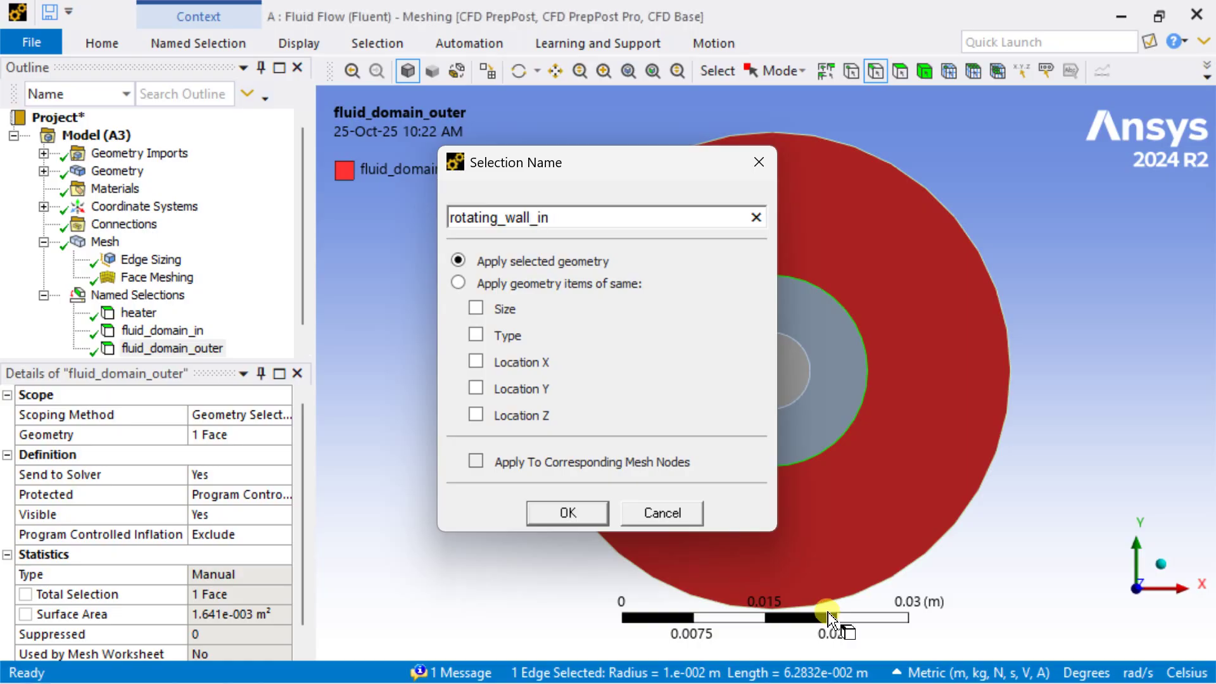
pyautogui.press('Return')
# Create a named selection called "roating_wall_outer" for the outermost circular edge and check both wall selections.
pyautogui.rightClick(651, 165)
pyautogui.click(713, 612)
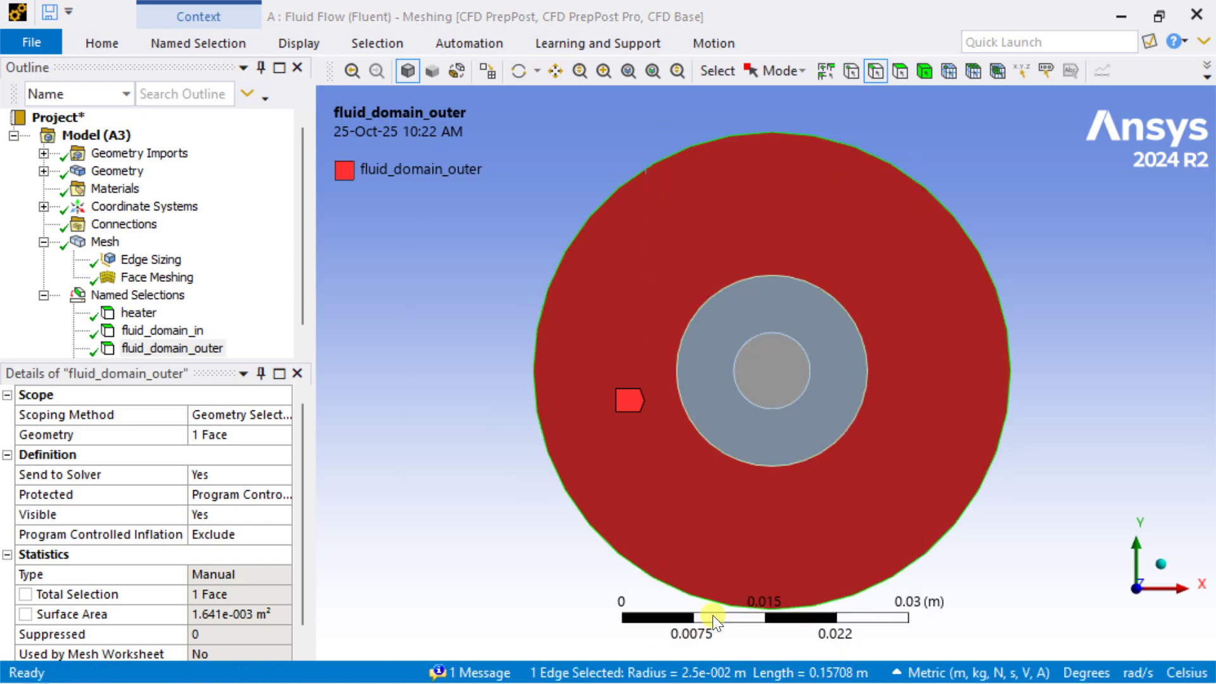
pyautogui.write('o')
pyautogui.press('BackSpace')
pyautogui.write('roat')
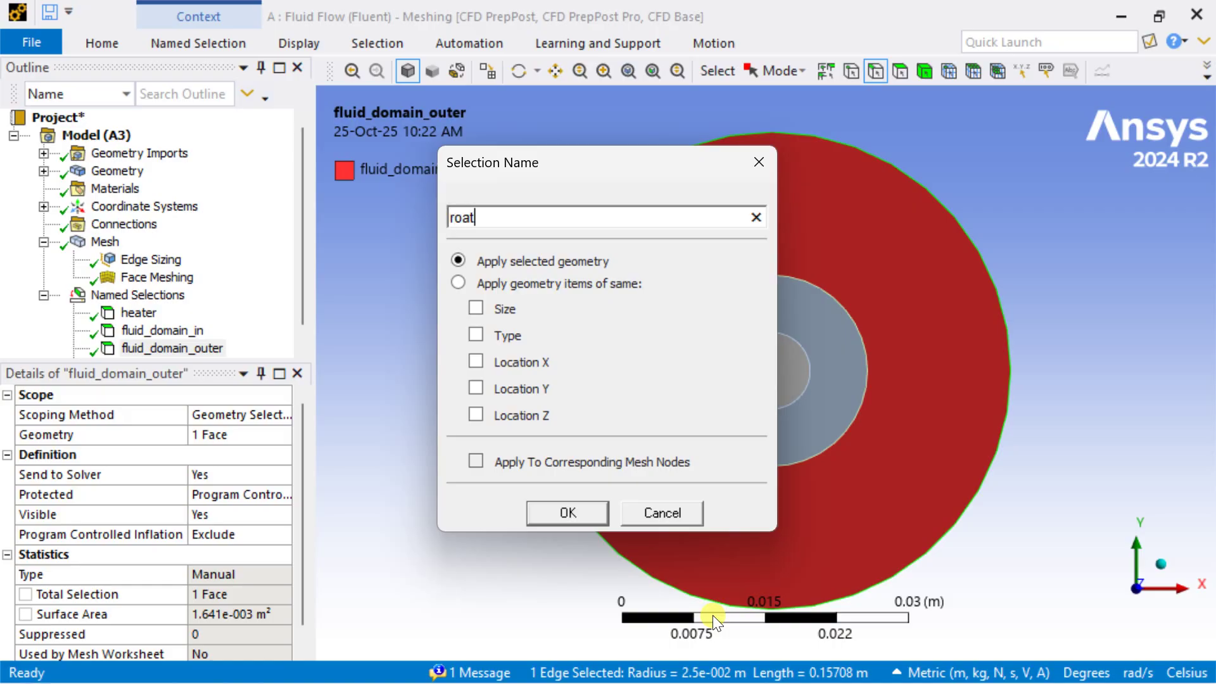
pyautogui.write('ing_wall_ou')
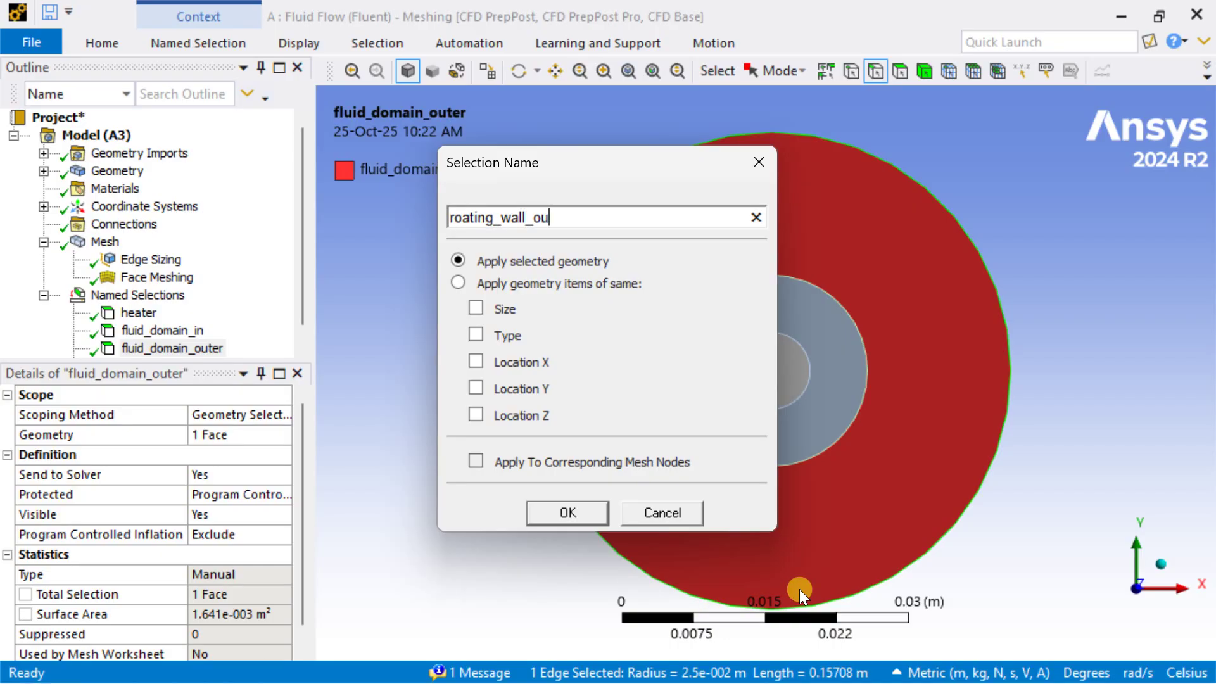
pyautogui.press('Return')
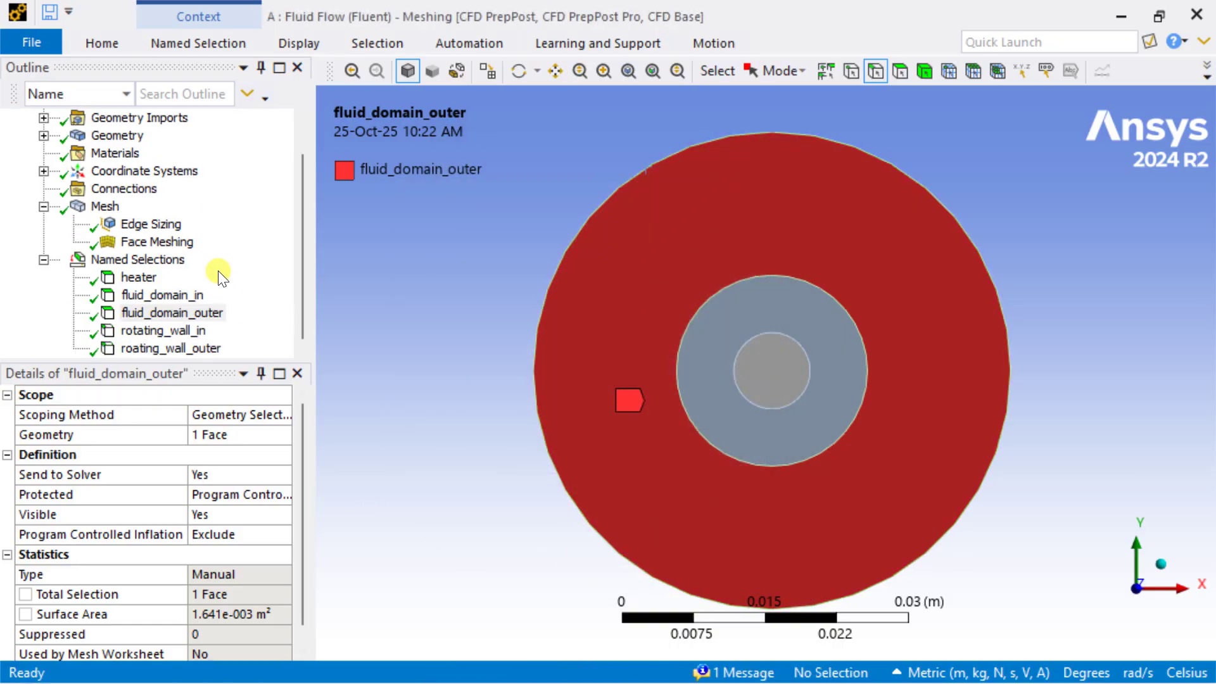
pyautogui.click(152, 331)
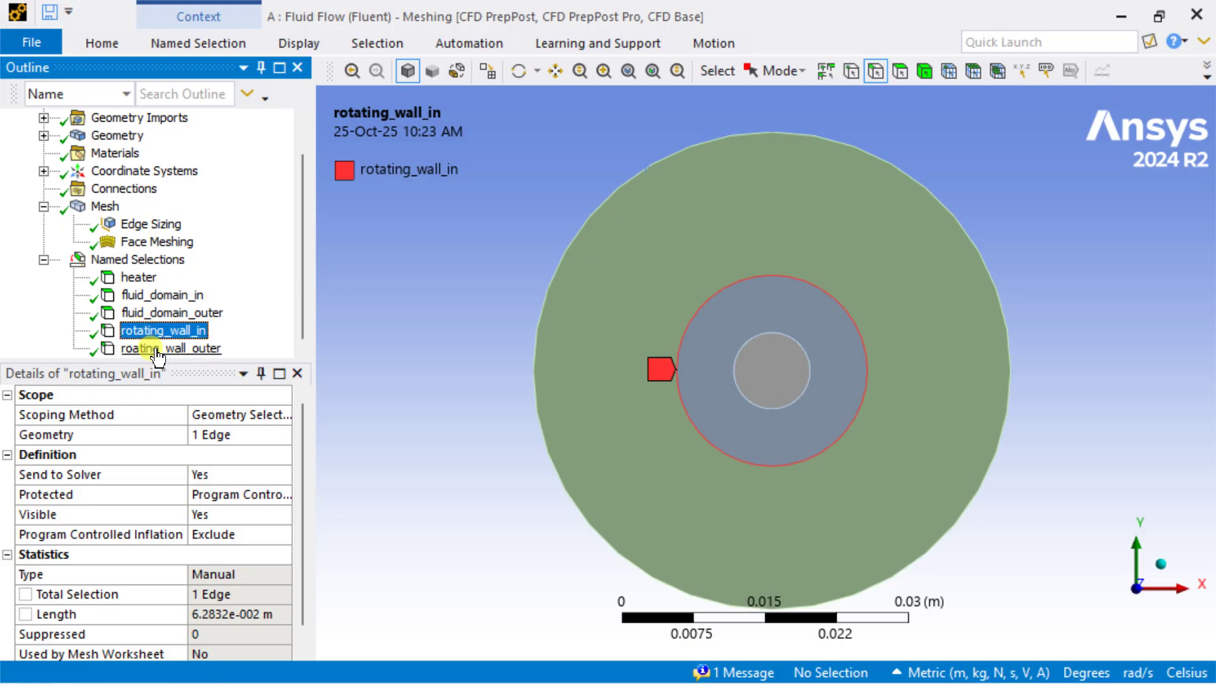
pyautogui.click(158, 350)
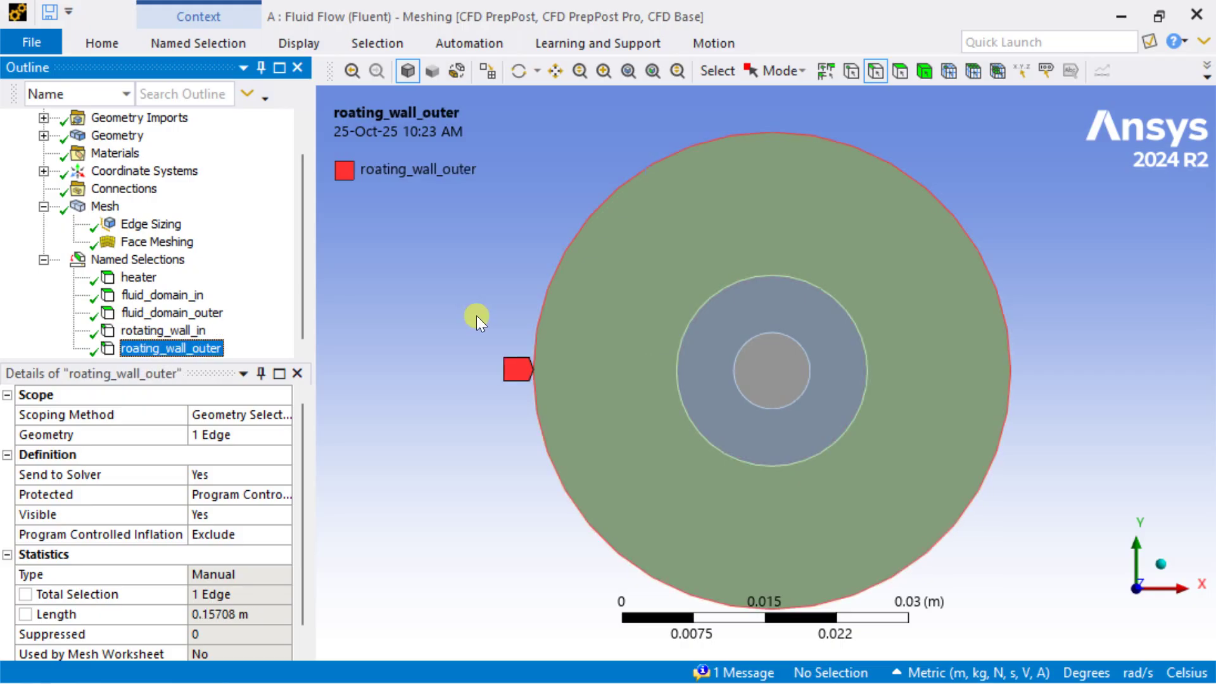
# Update the mesh for transfer to Fluent and check its node and element statistics.
pyautogui.rightClick(104, 207)
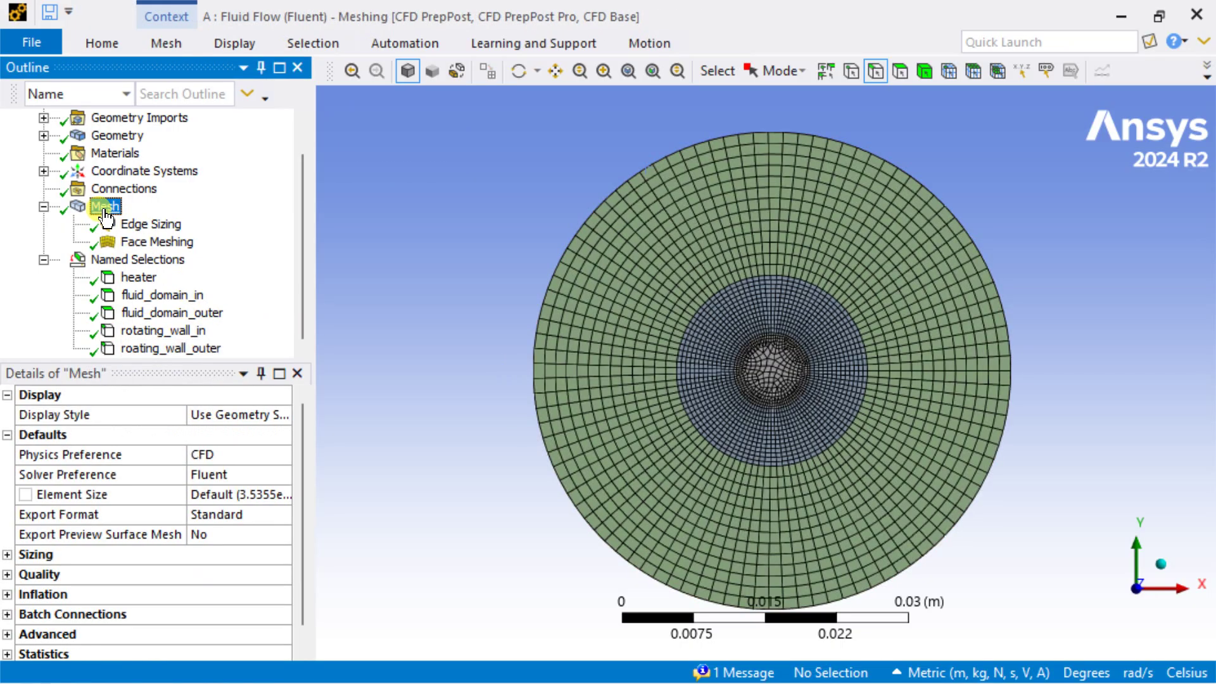
pyautogui.click(153, 247)
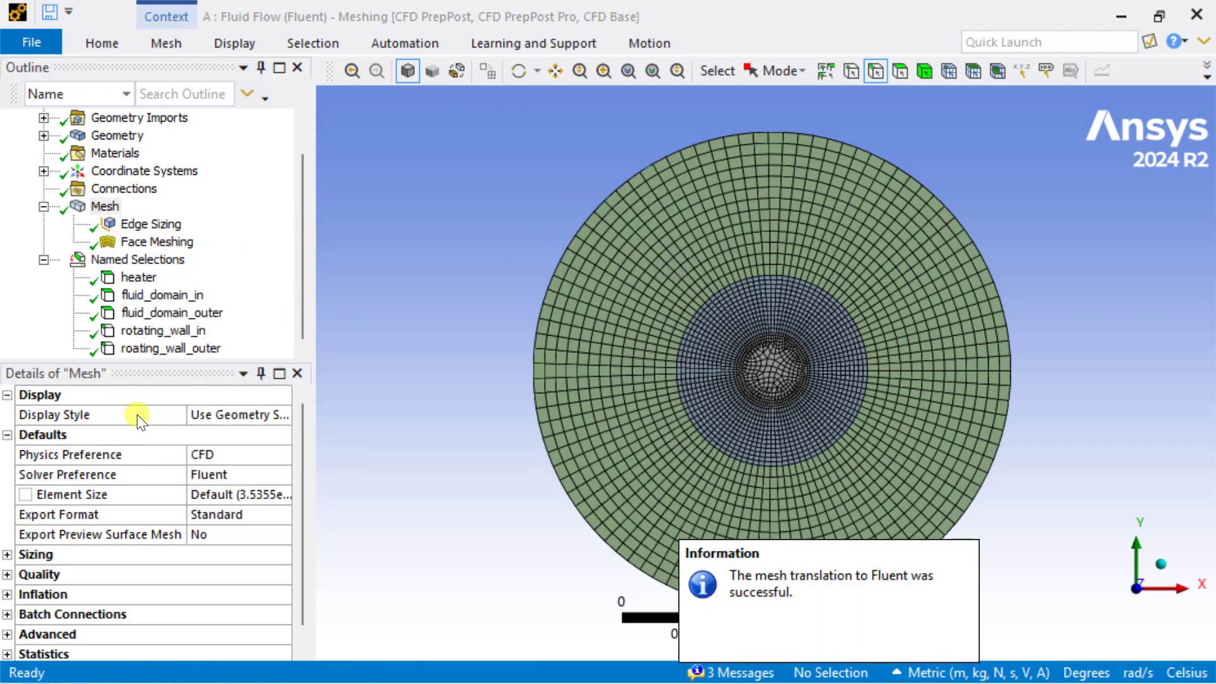
pyautogui.scroll(-1, 94, 579)
pyautogui.click(7, 635)
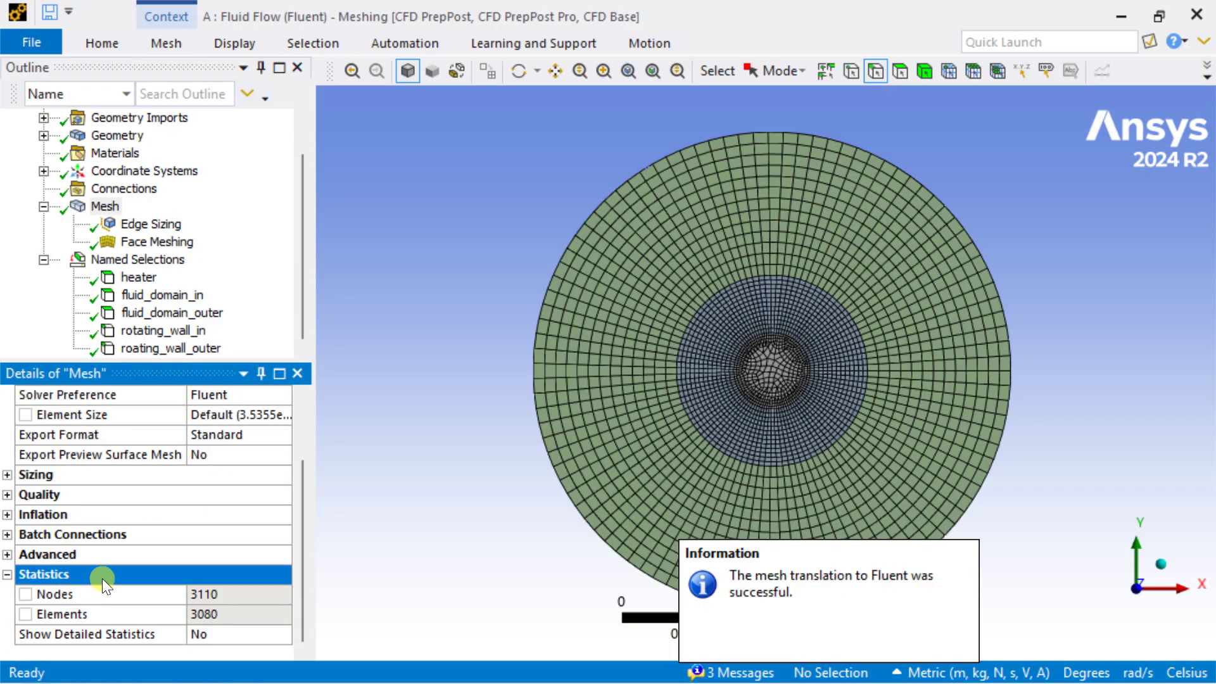
pyautogui.click(522, 227)
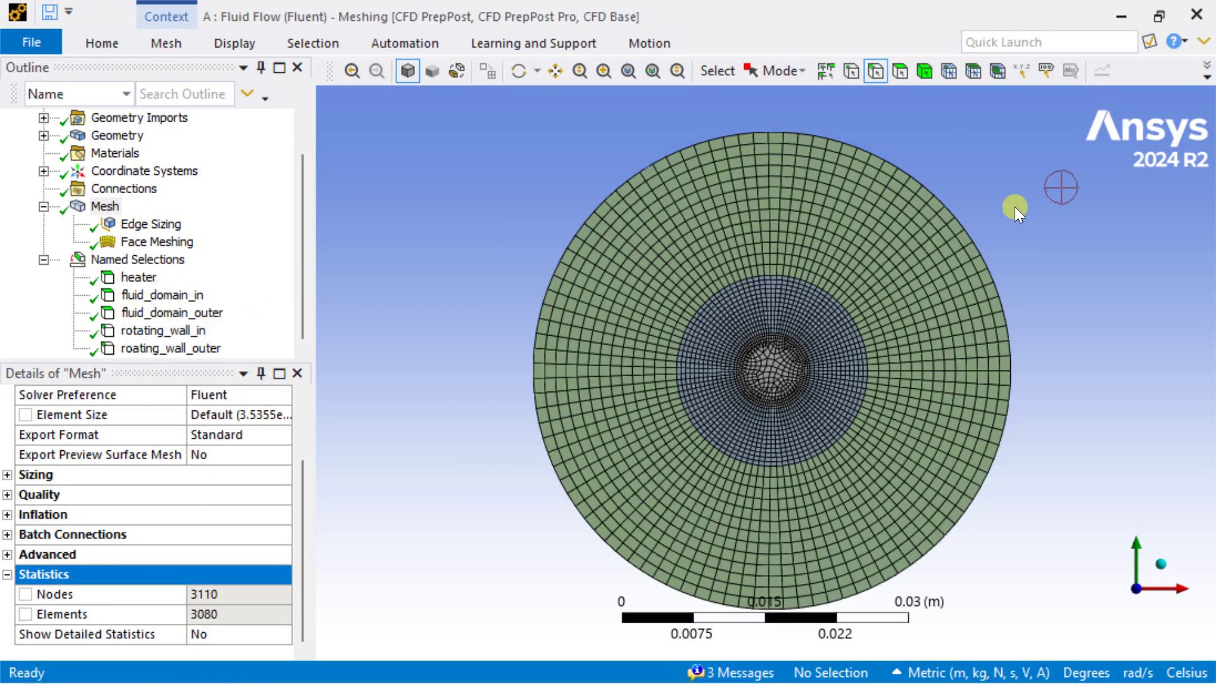
# Switch to Workbench, open the Setup cell of the Fluid Flow system and start Fluent in 2D double precision.
pyautogui.click(613, 278)
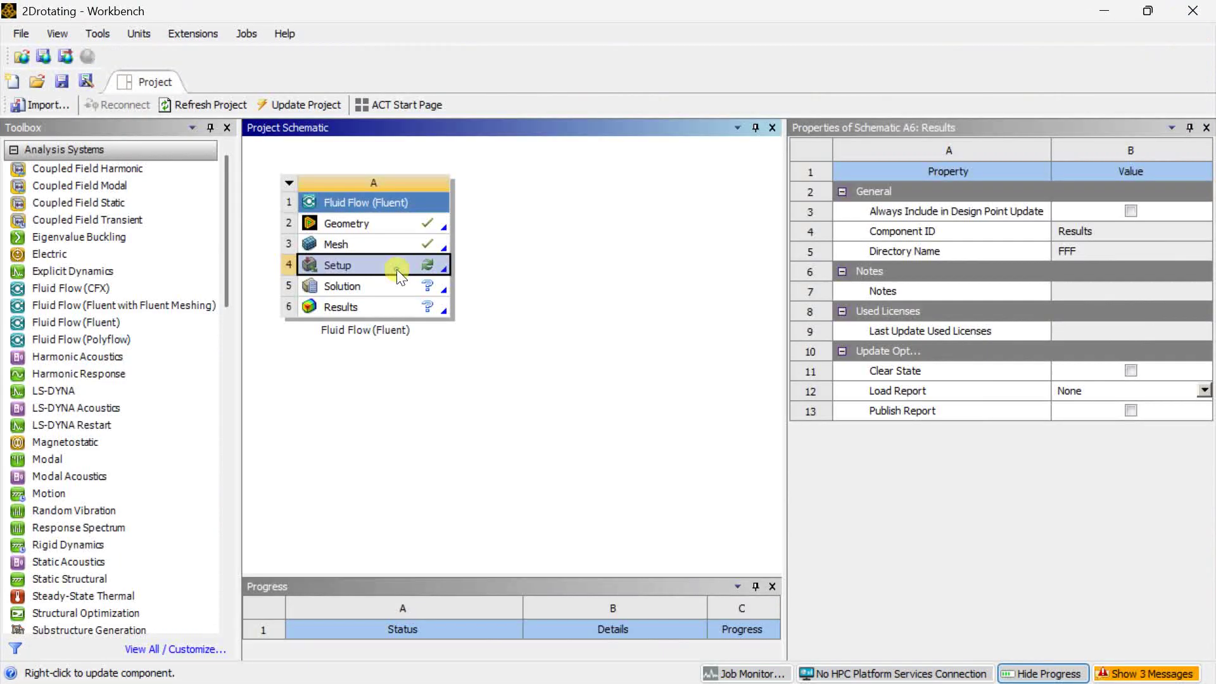
pyautogui.rightClick(444, 266)
pyautogui.click(491, 274)
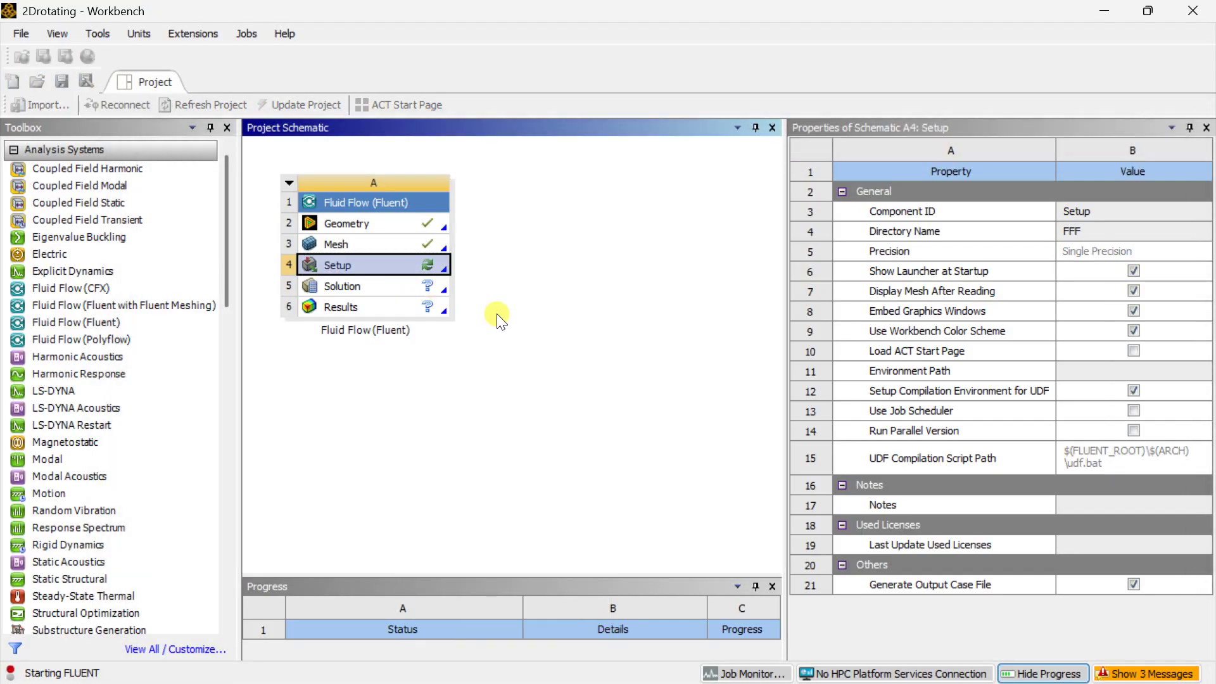
pyautogui.click(630, 214)
pyautogui.click(523, 568)
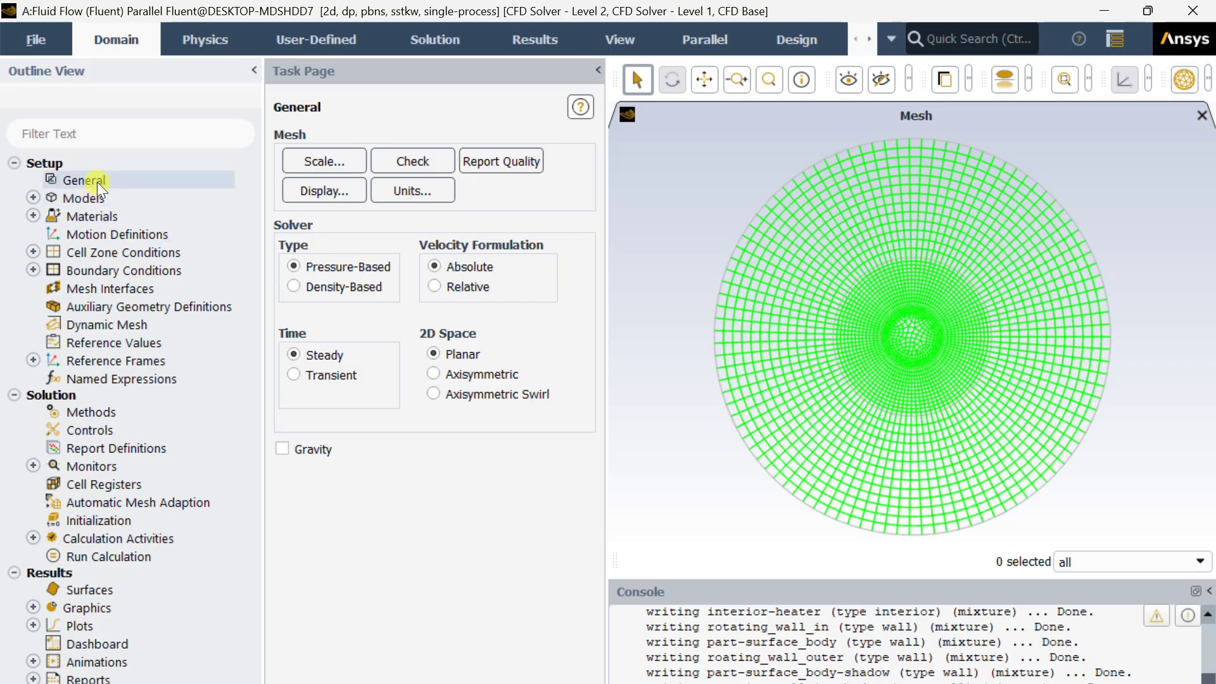
# Enable the energy equation in the Fluent physics models.
pyautogui.doubleClick(105, 196)
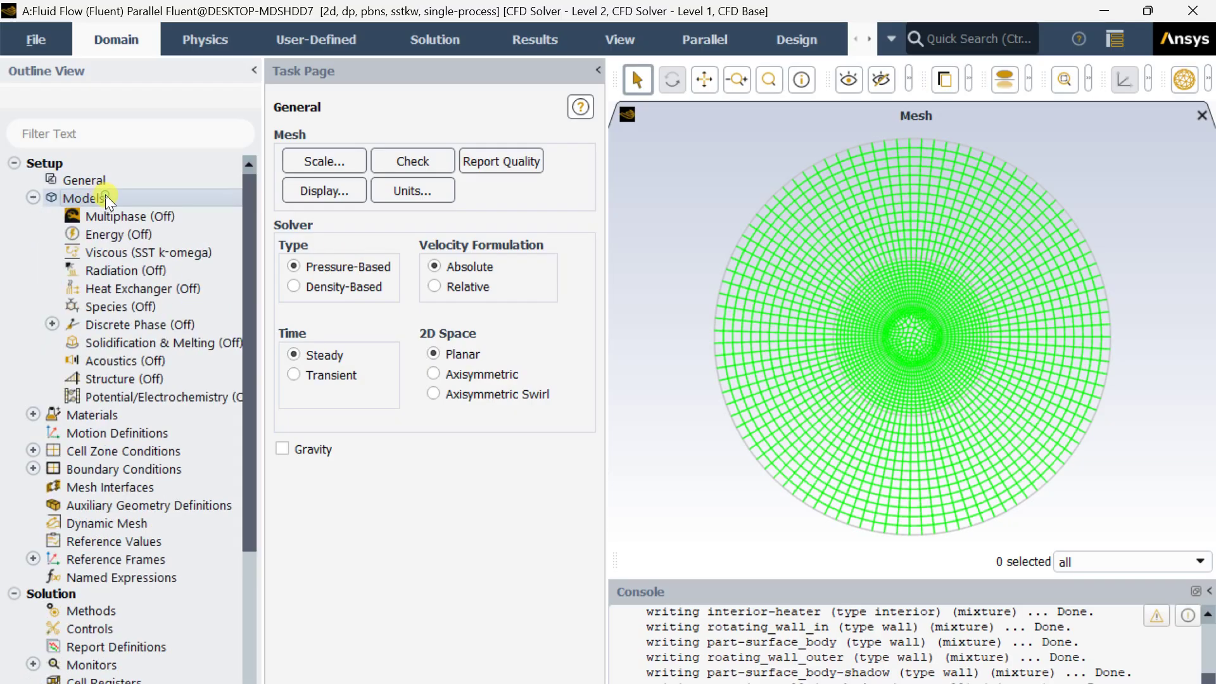
pyautogui.doubleClick(369, 171)
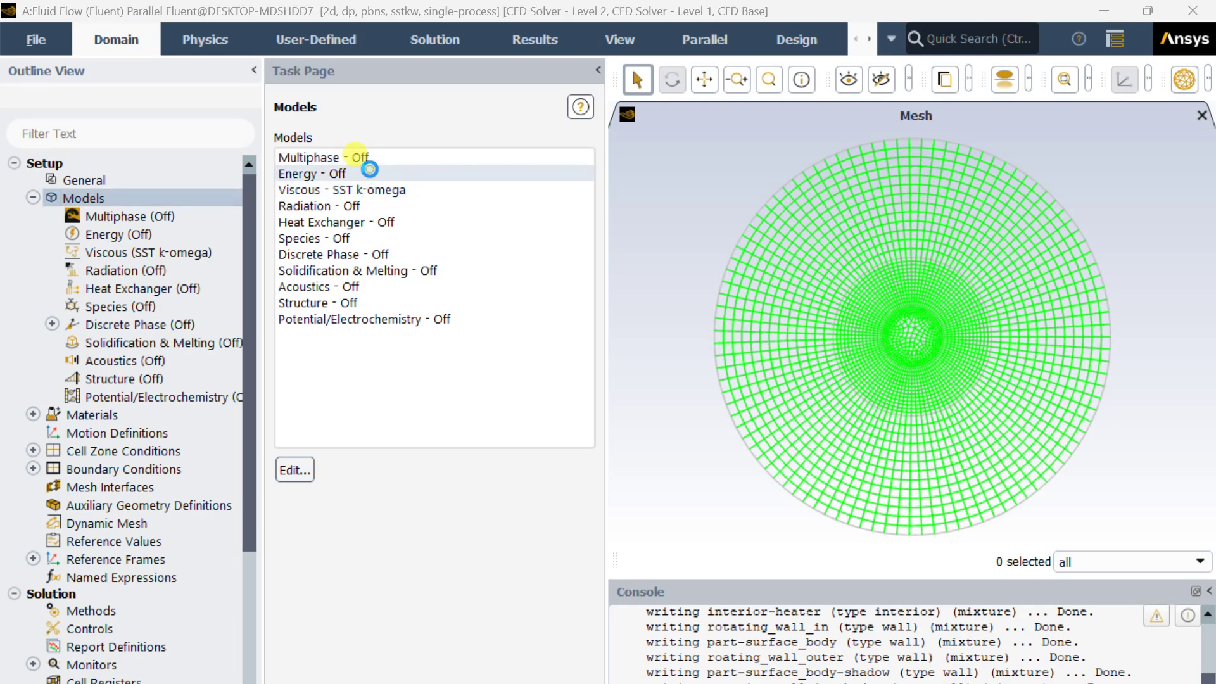
pyautogui.click(302, 358)
pyautogui.click(290, 423)
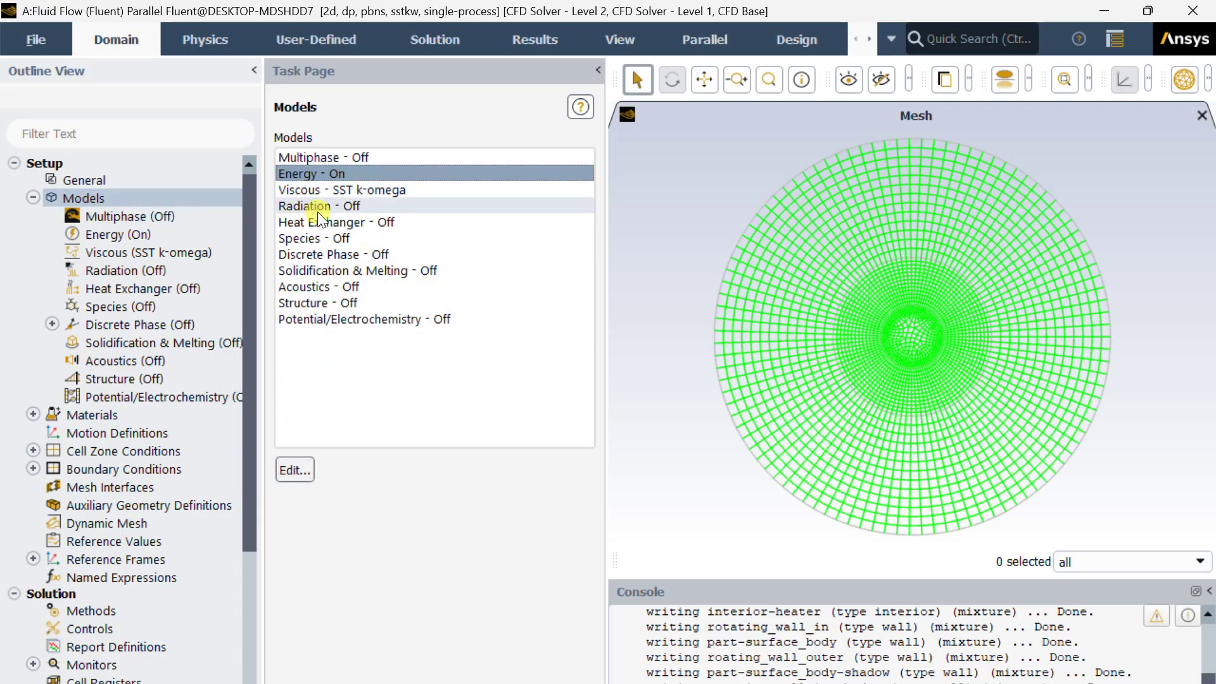
# Set the viscous model to Laminar.
pyautogui.click(345, 180)
pyautogui.click(343, 185)
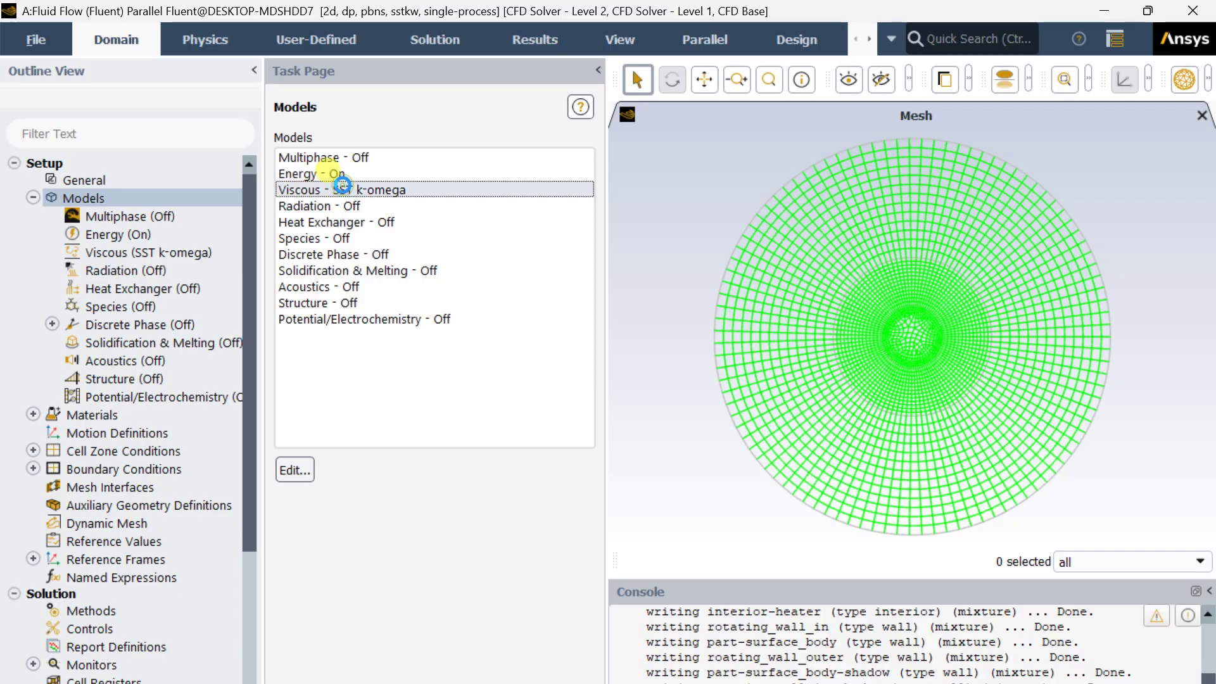
pyautogui.doubleClick(342, 188)
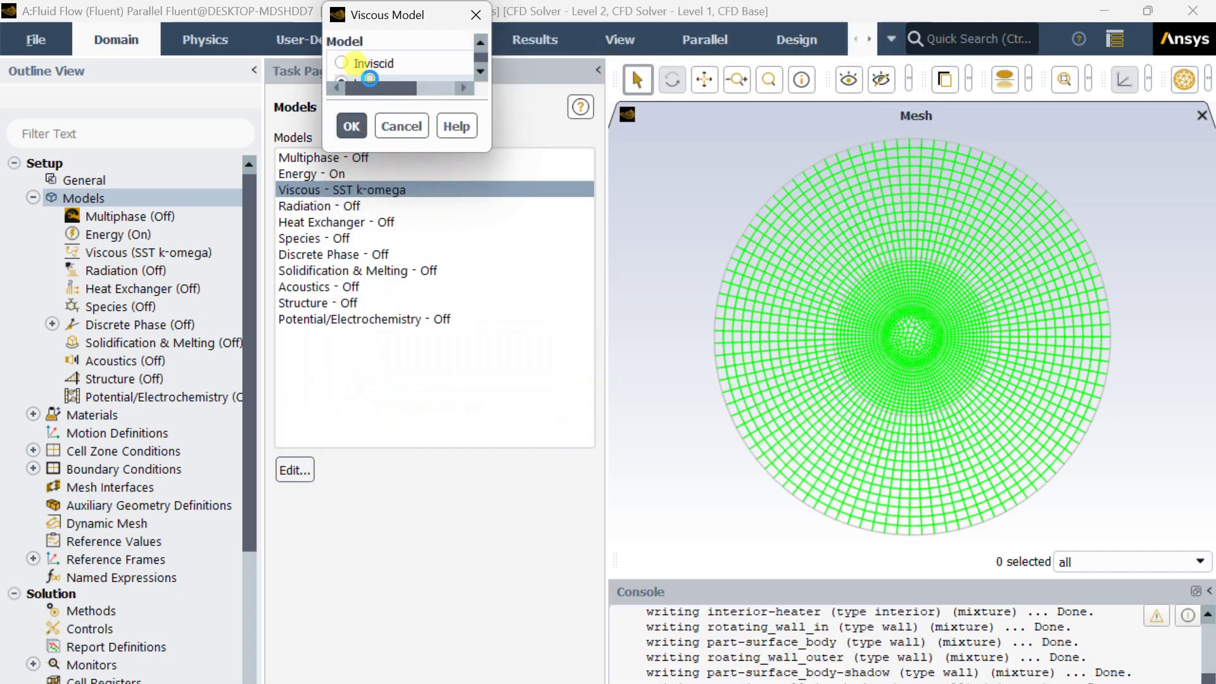
pyautogui.click(380, 359)
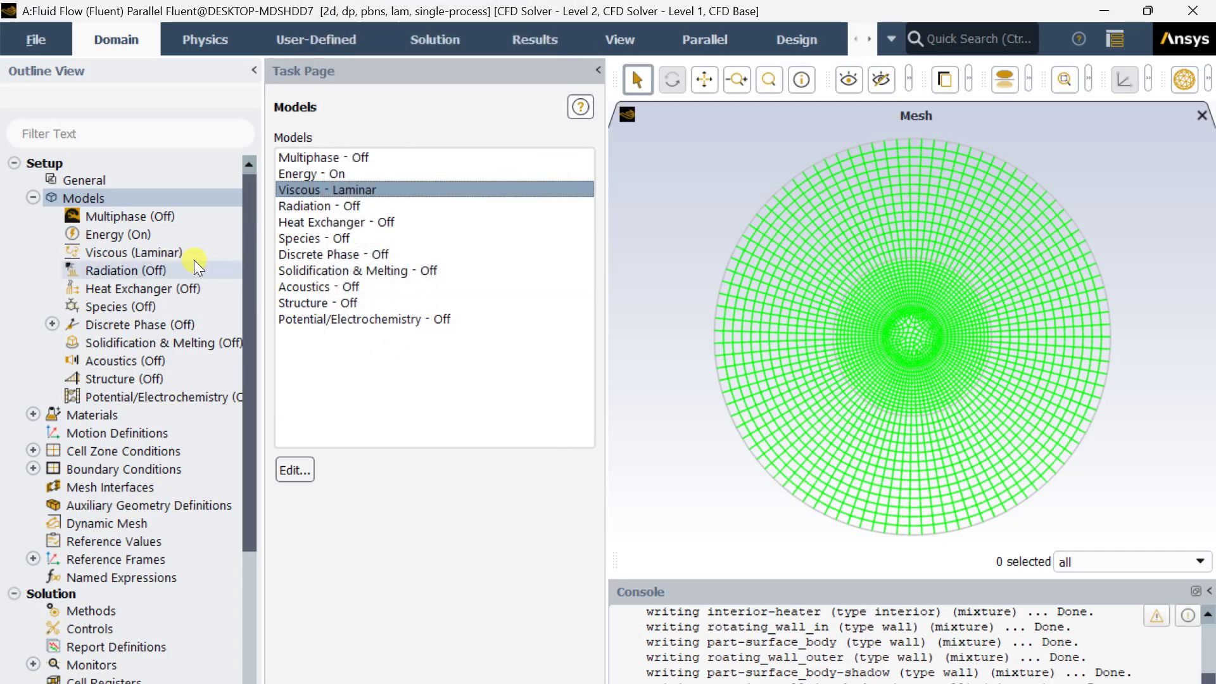
# Copy the fluid material water-liquid (h2o<l>) from the Fluent database into the case materials.
pyautogui.click(33, 197)
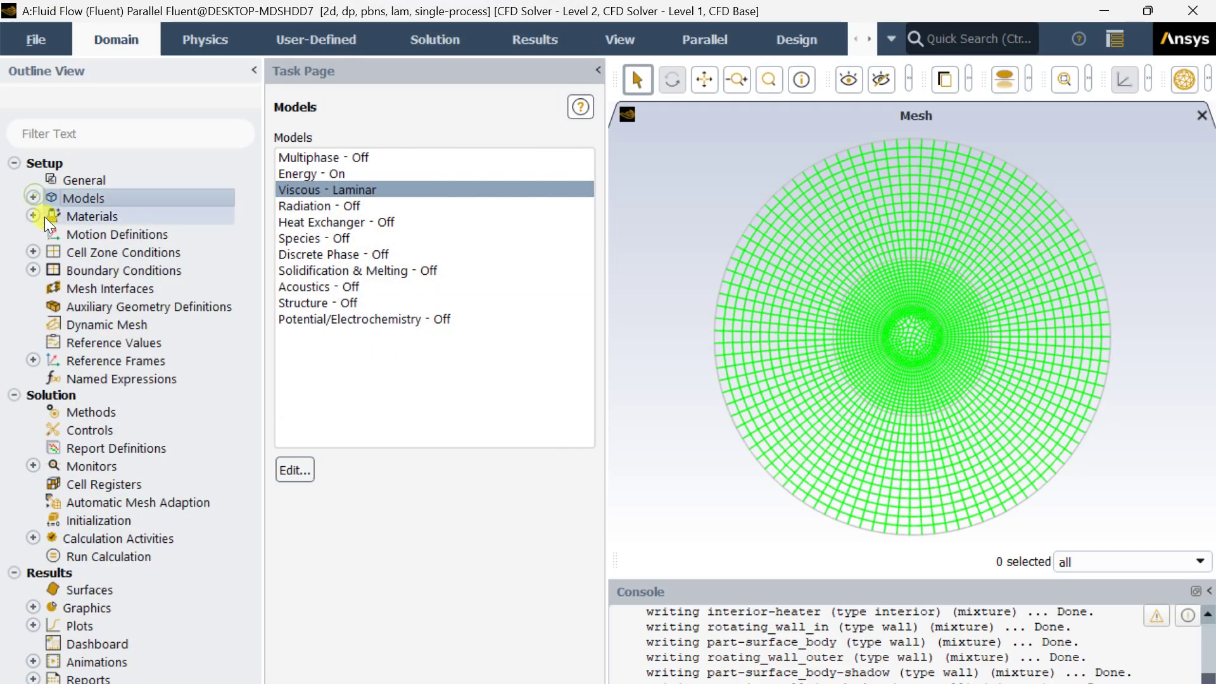
pyautogui.doubleClick(105, 215)
pyautogui.click(333, 173)
pyautogui.doubleClick(331, 173)
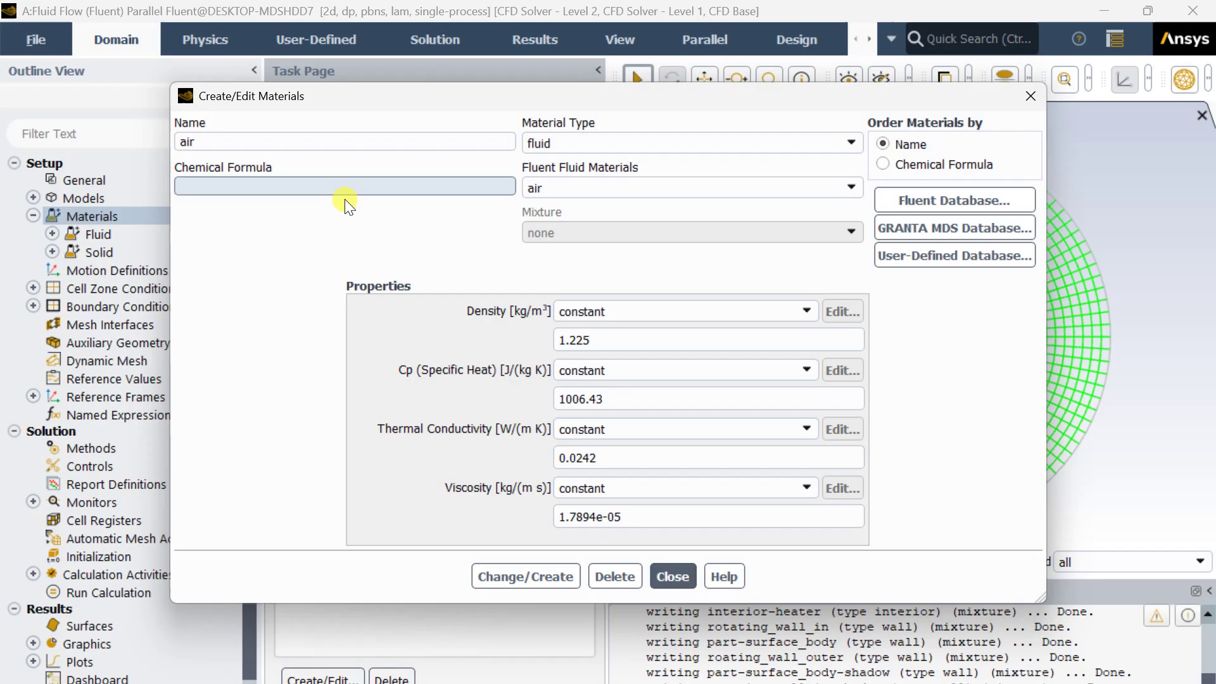
pyautogui.click(903, 196)
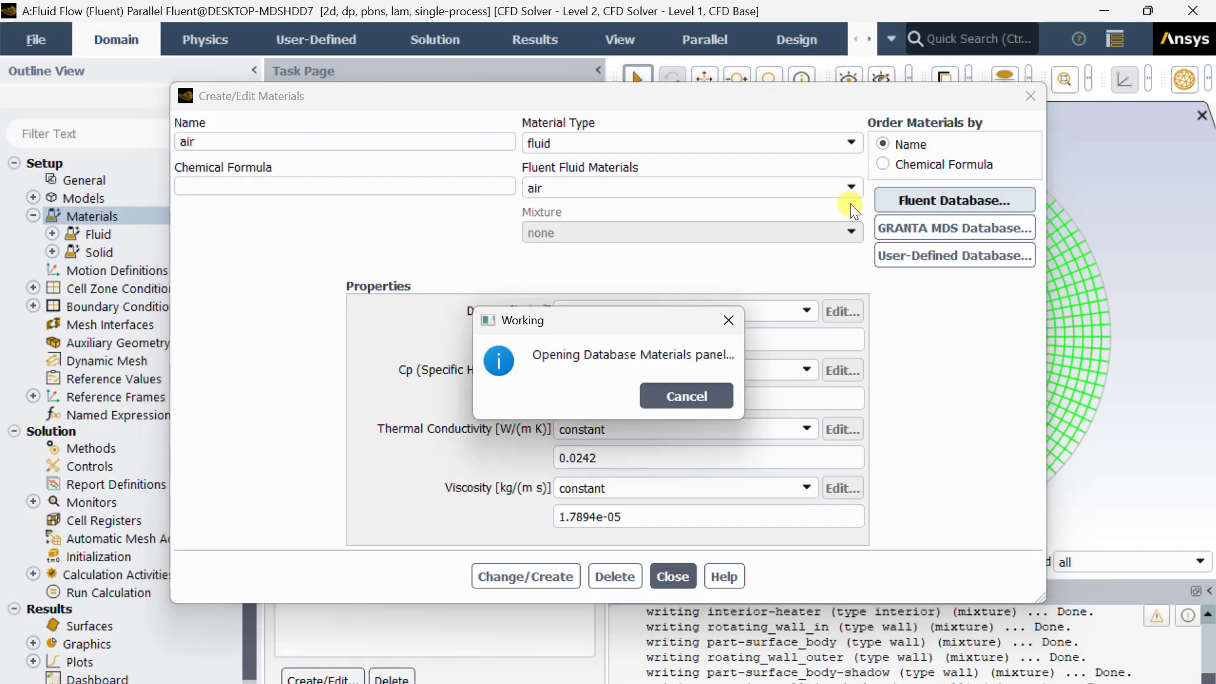
pyautogui.moveTo(628, 322); pyautogui.dragTo(669, 185)
pyautogui.scroll(-20, 615, 271)
pyautogui.click(373, 287)
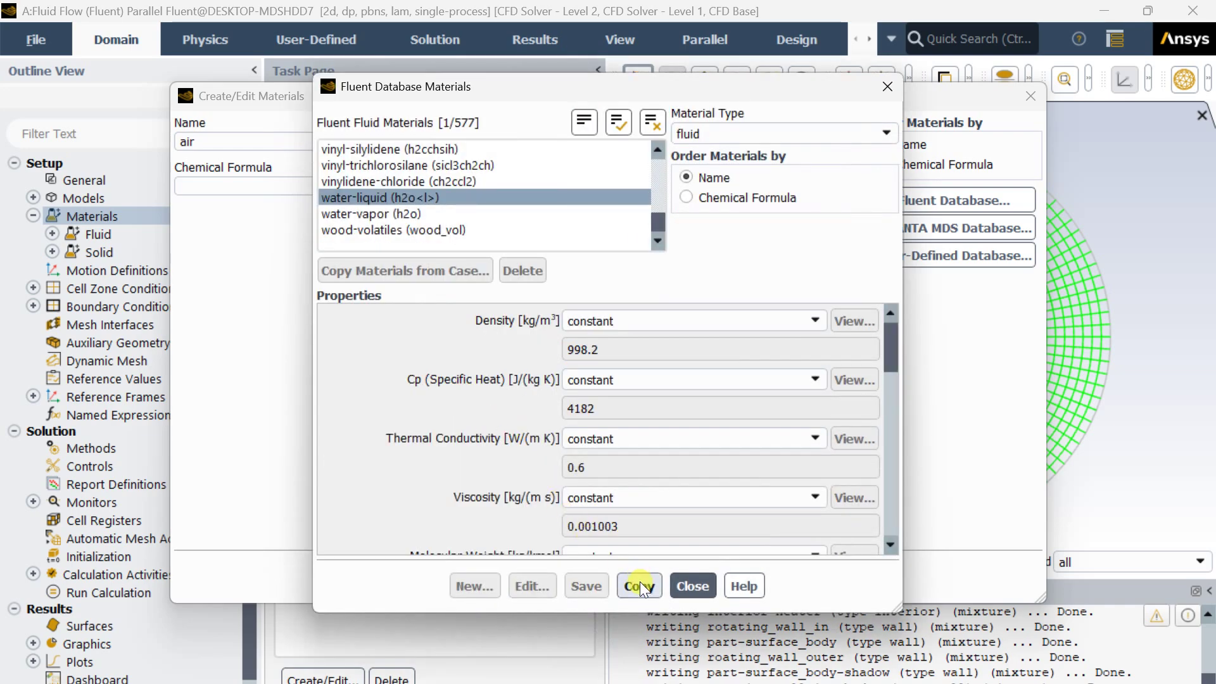
pyautogui.click(639, 586)
pyautogui.click(692, 584)
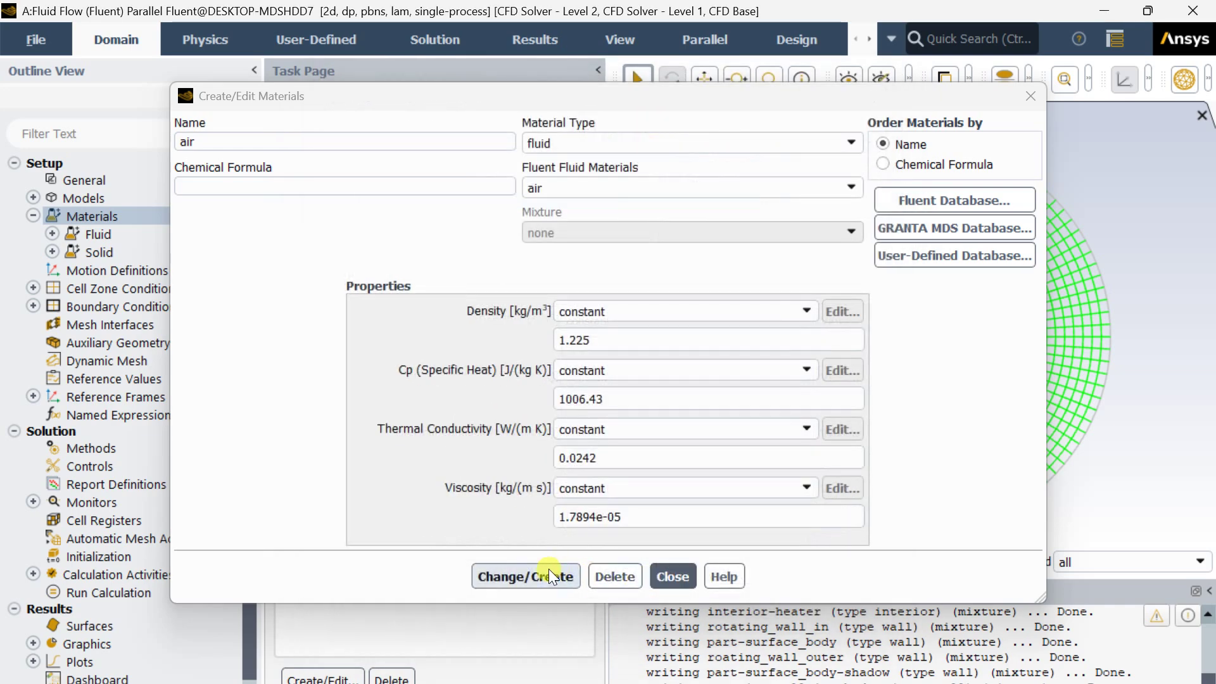
pyautogui.click(673, 575)
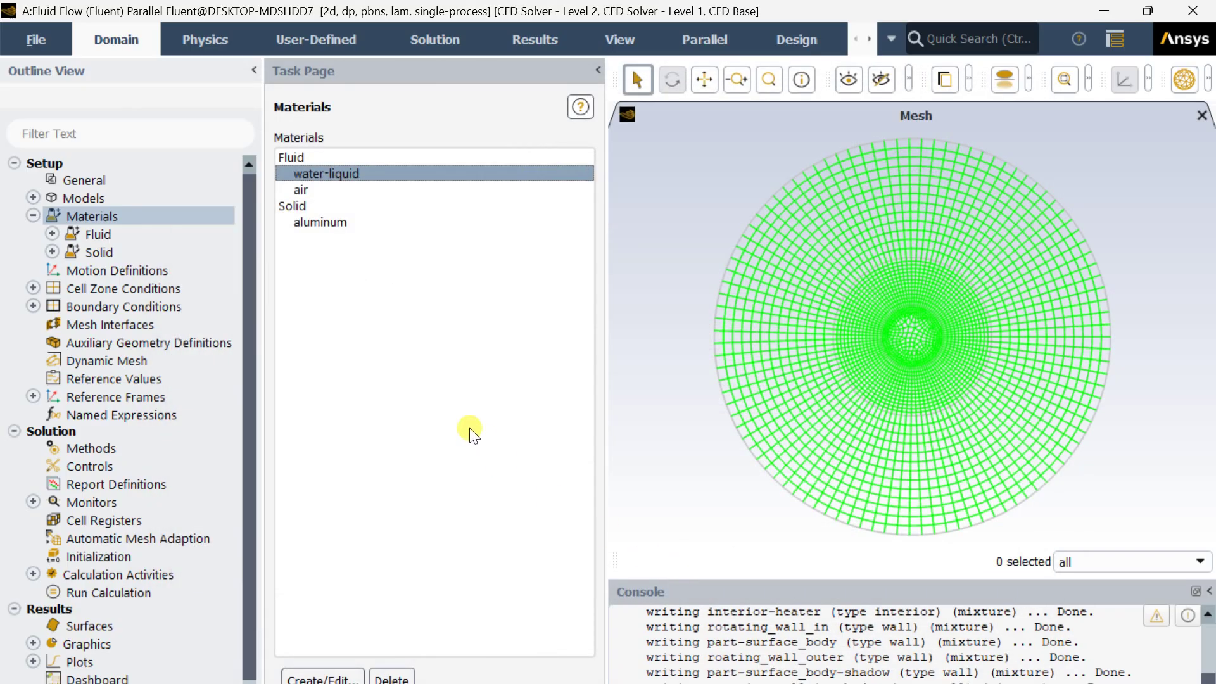
# Open the cell zone conditions and check the zone types of fluid_domain_in, fluid_domain_outer and heater.
pyautogui.click(137, 287)
pyautogui.doubleClick(137, 286)
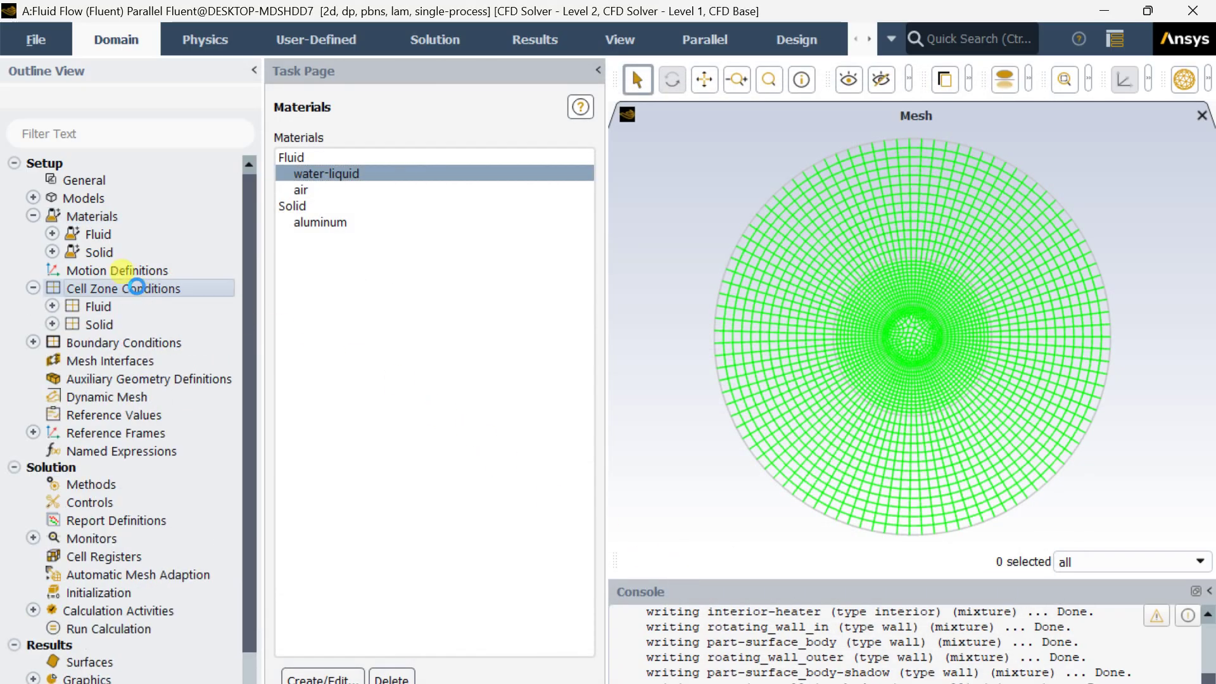
pyautogui.click(572, 143)
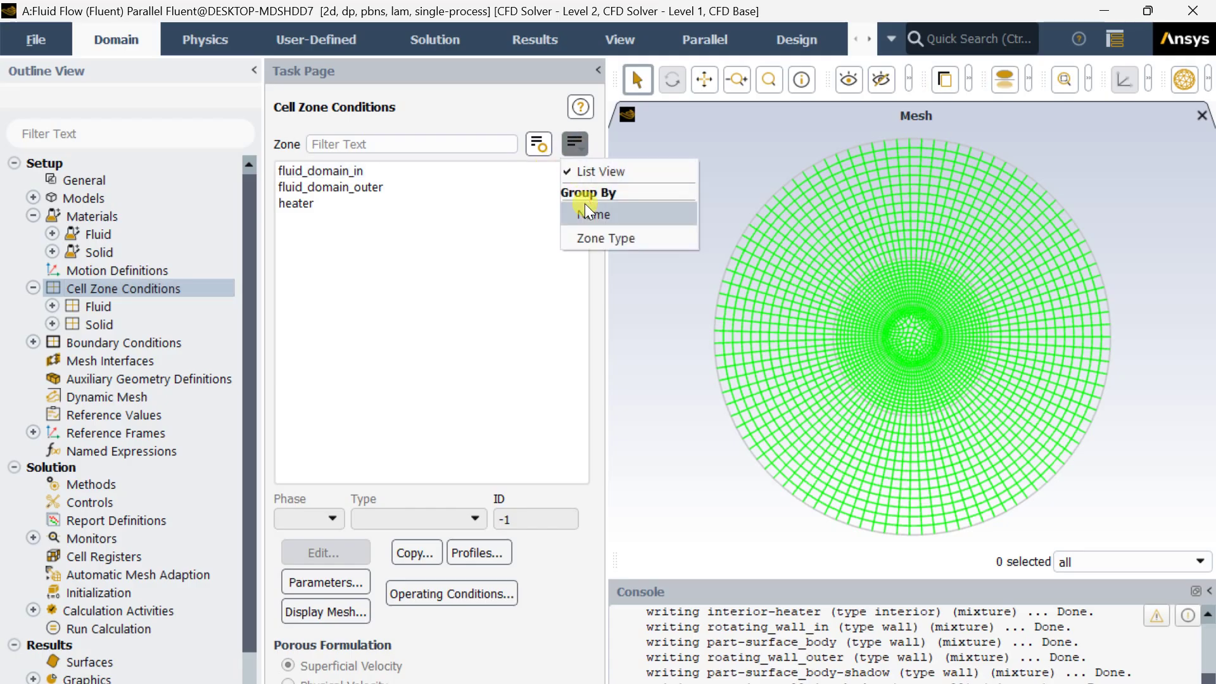
pyautogui.click(325, 170)
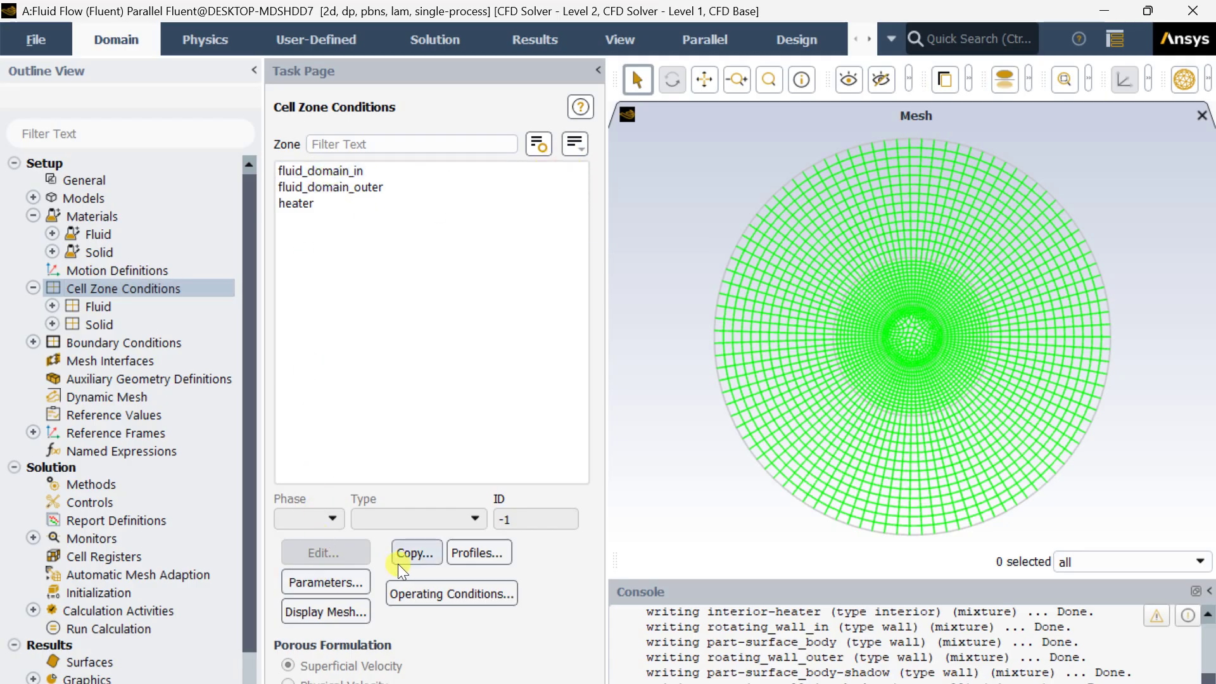
pyautogui.click(328, 169)
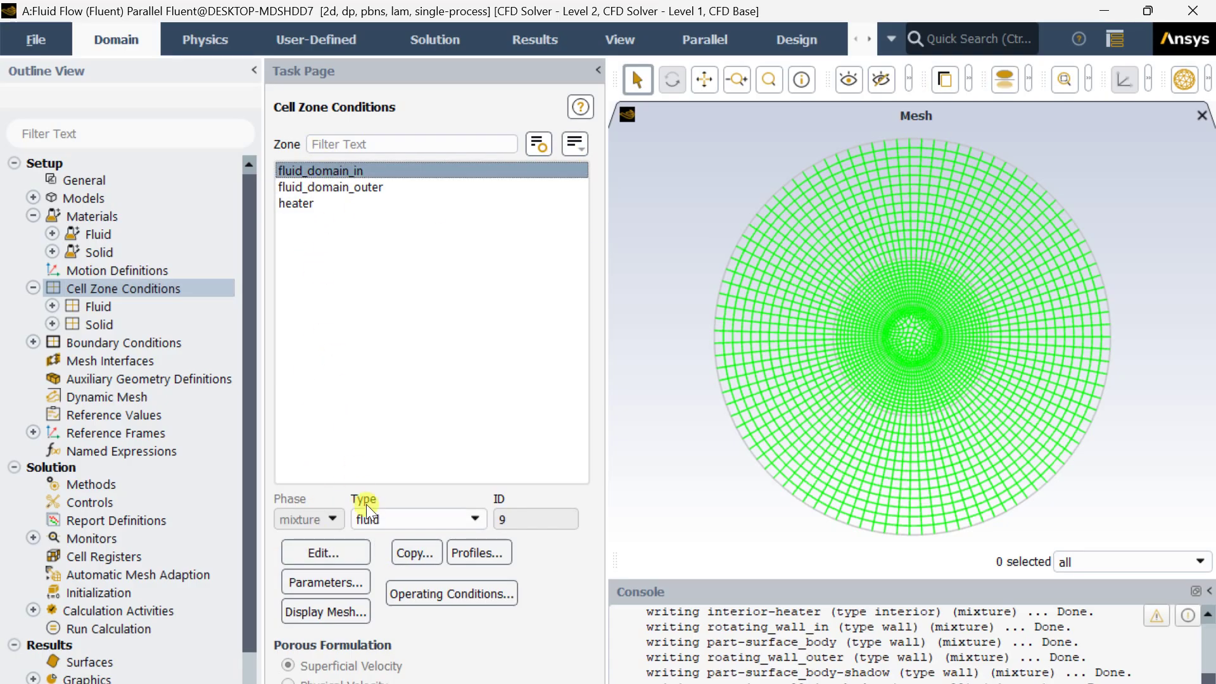
pyautogui.click(352, 186)
pyautogui.click(341, 204)
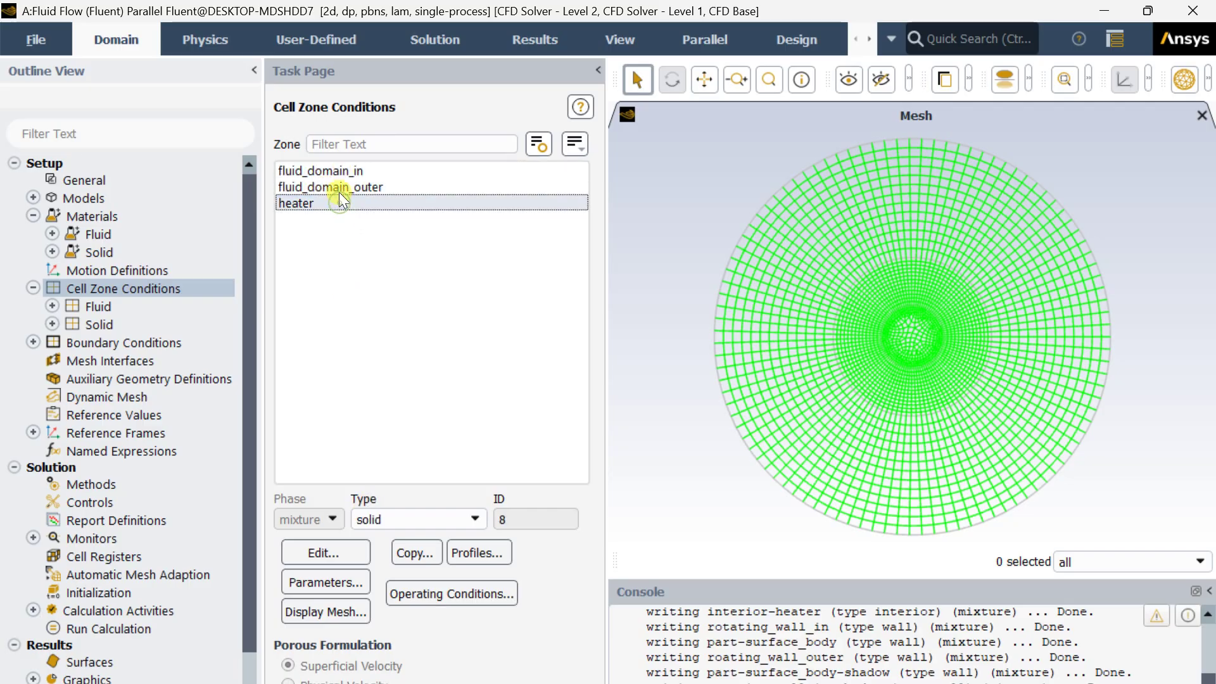
# Assign water-liquid as the material of the fluid_domain_in cell zone.
pyautogui.click(340, 168)
pyautogui.click(317, 551)
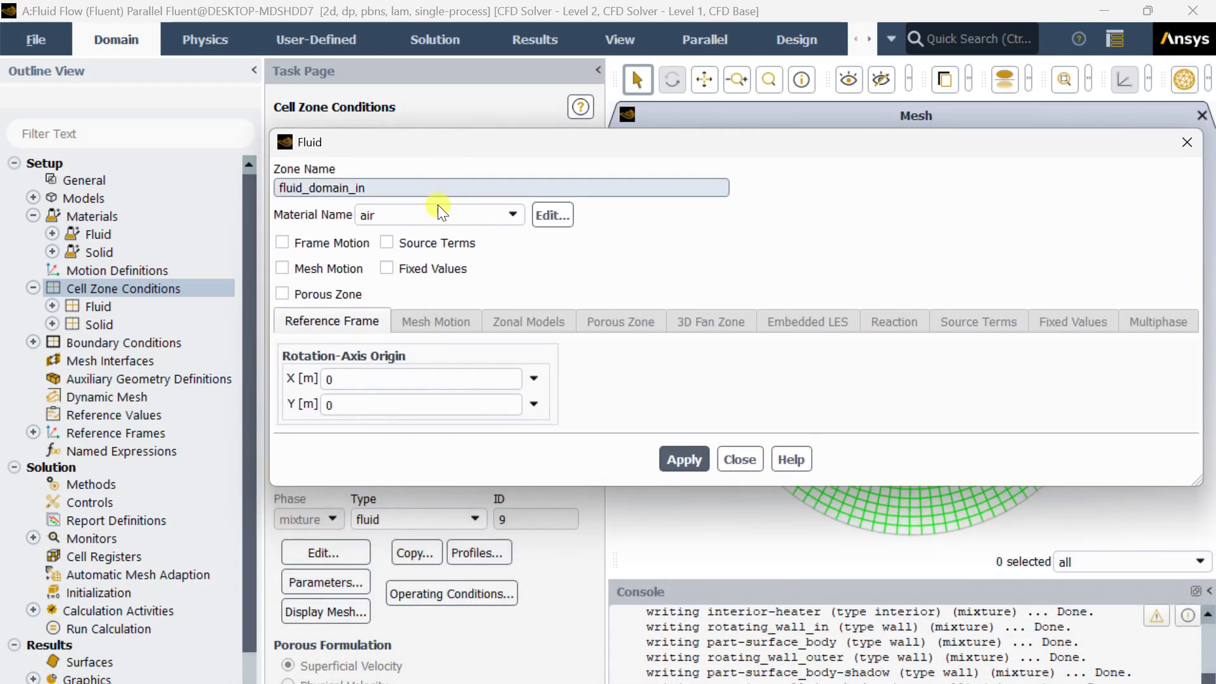
pyautogui.click(439, 209)
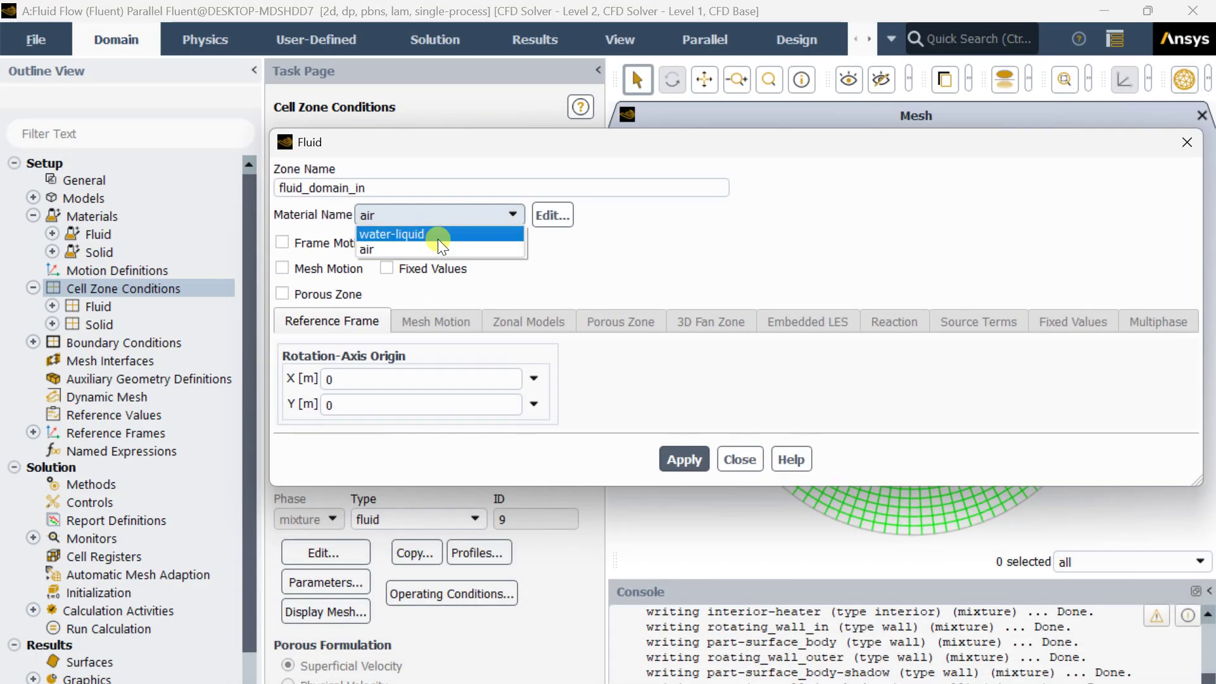
pyautogui.click(437, 233)
pyautogui.click(684, 459)
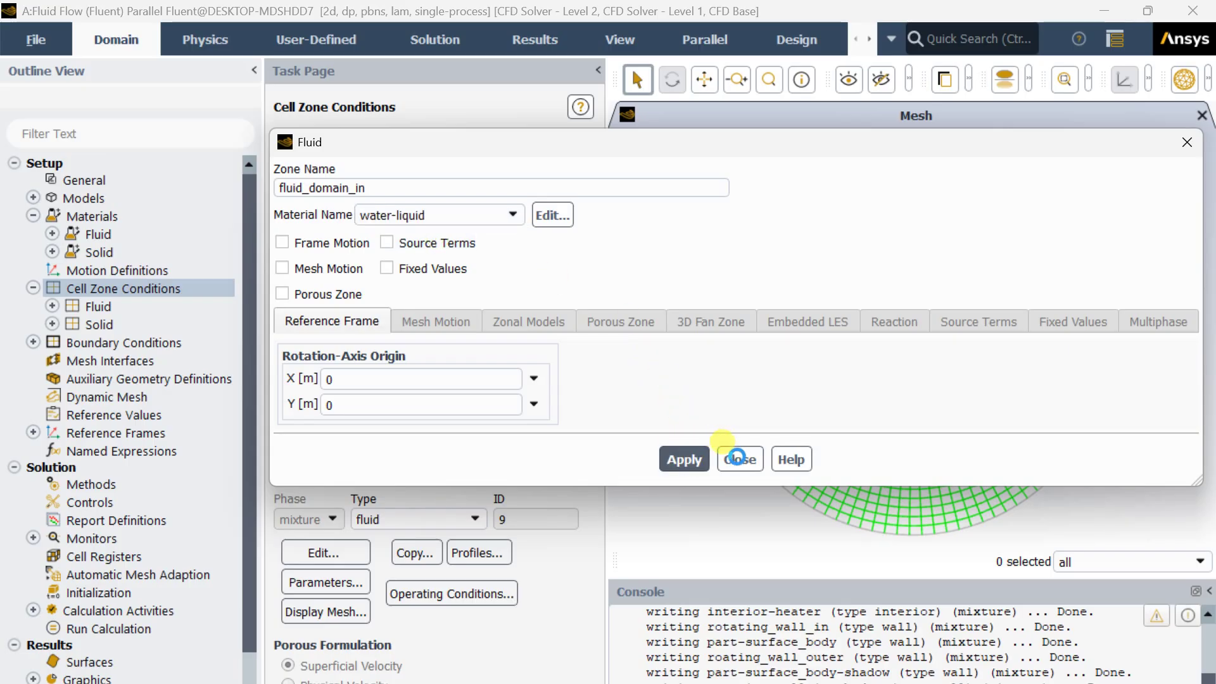
pyautogui.click(737, 457)
# Assign water-liquid as the material of the fluid_domain_outer cell zone.
pyautogui.click(370, 187)
pyautogui.click(359, 555)
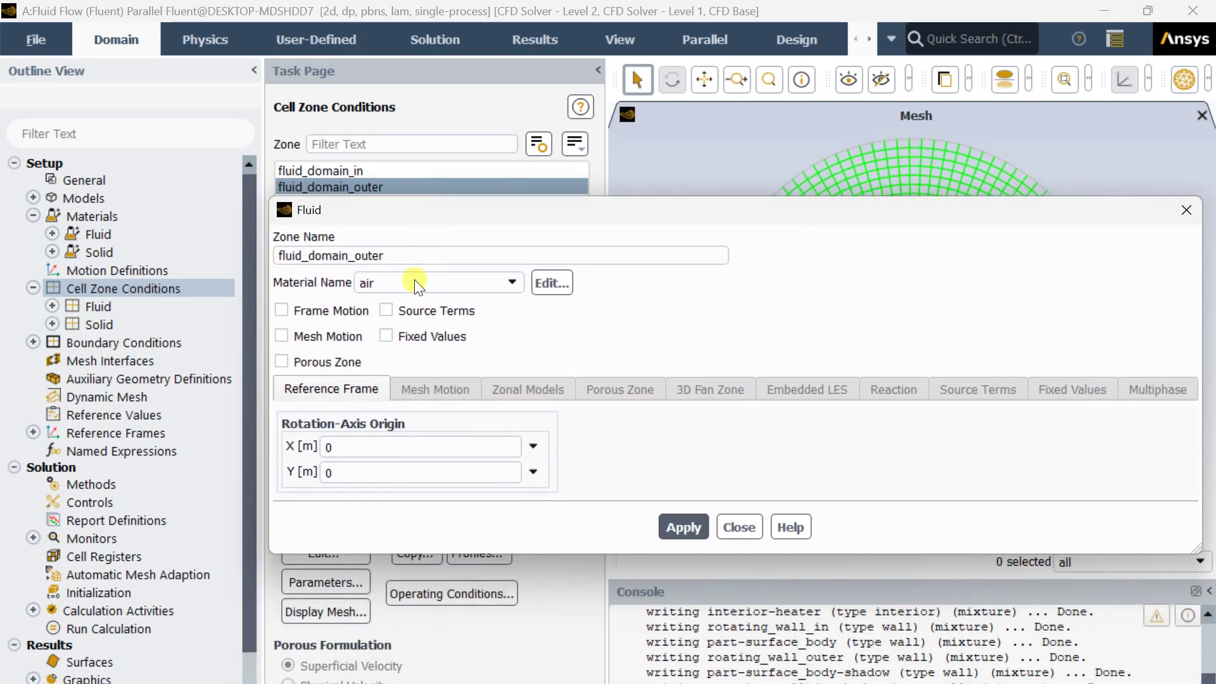
pyautogui.click(414, 286)
pyautogui.click(409, 302)
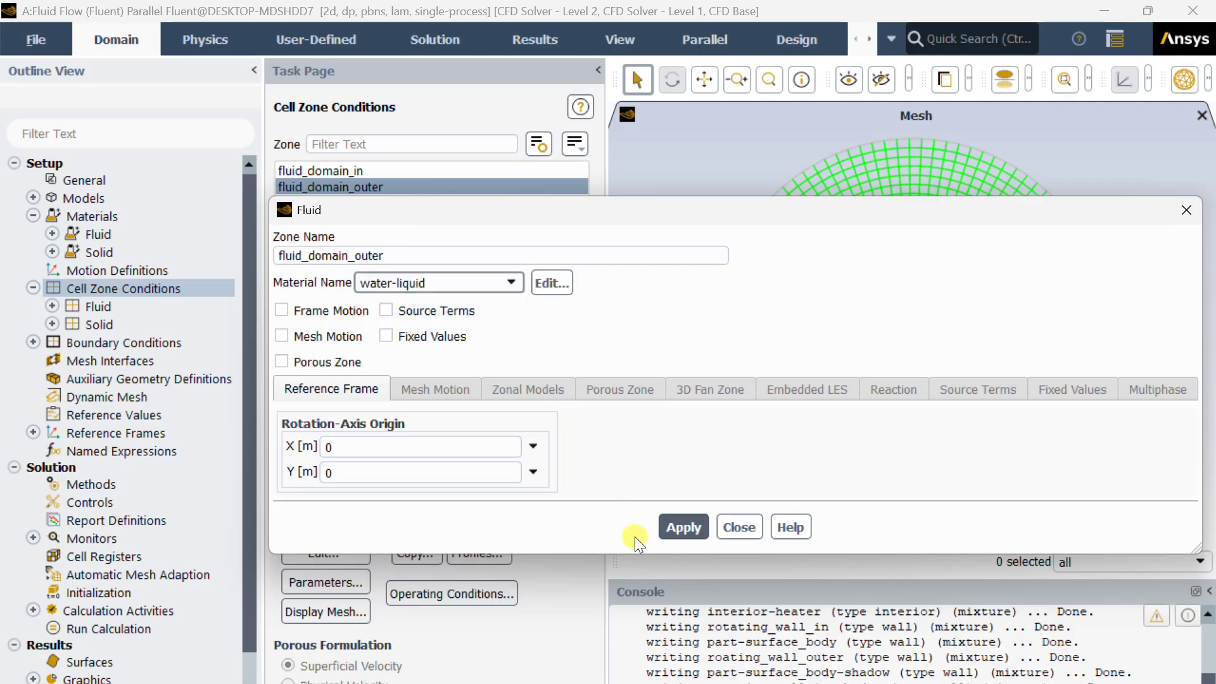
pyautogui.click(676, 527)
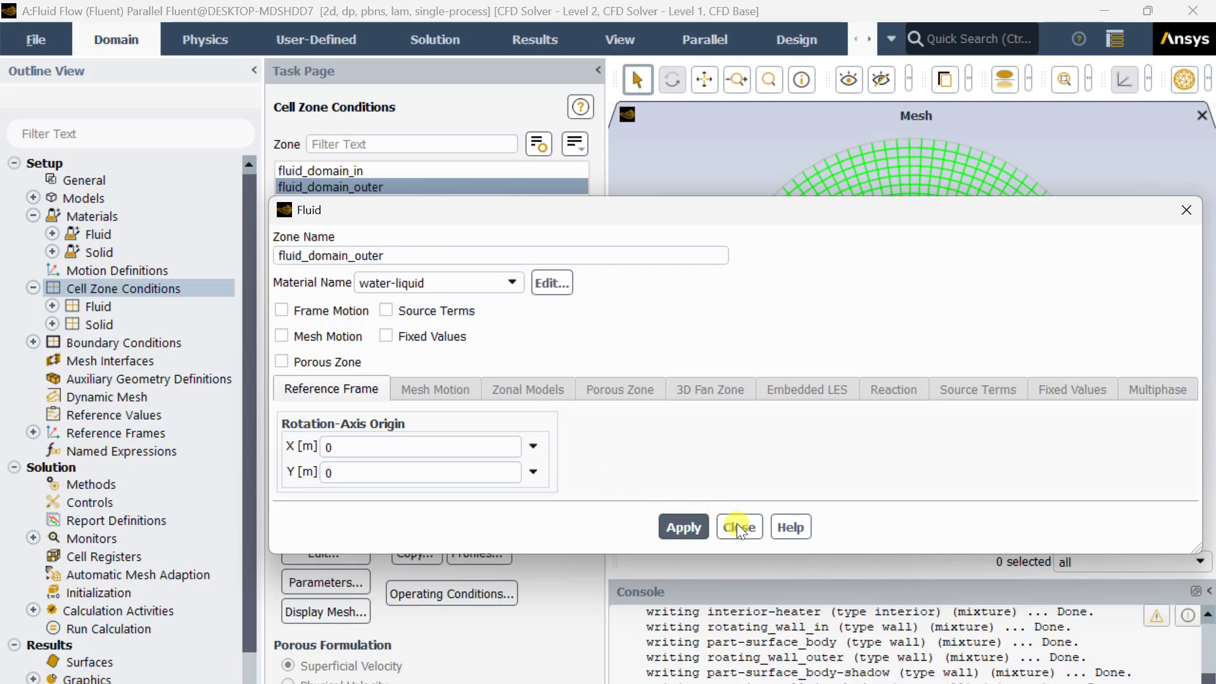
pyautogui.click(738, 527)
pyautogui.click(313, 202)
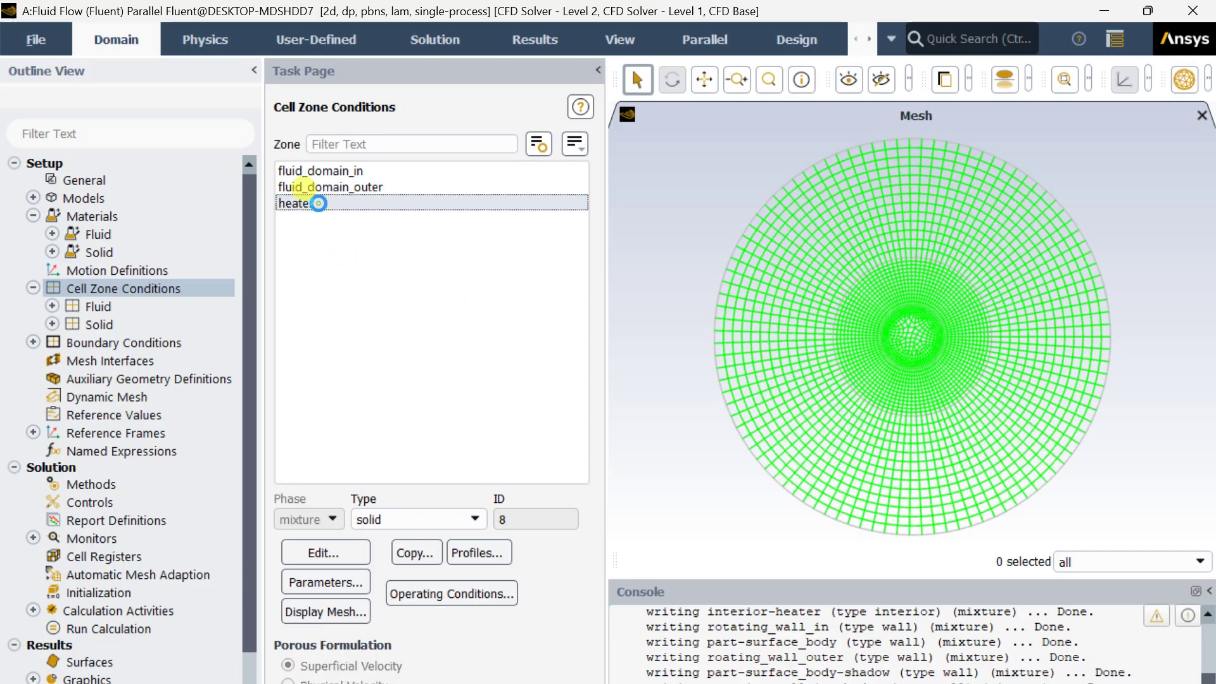
# Open the boundary conditions, group them by zone type and collapse the Internal group.
pyautogui.doubleClick(167, 341)
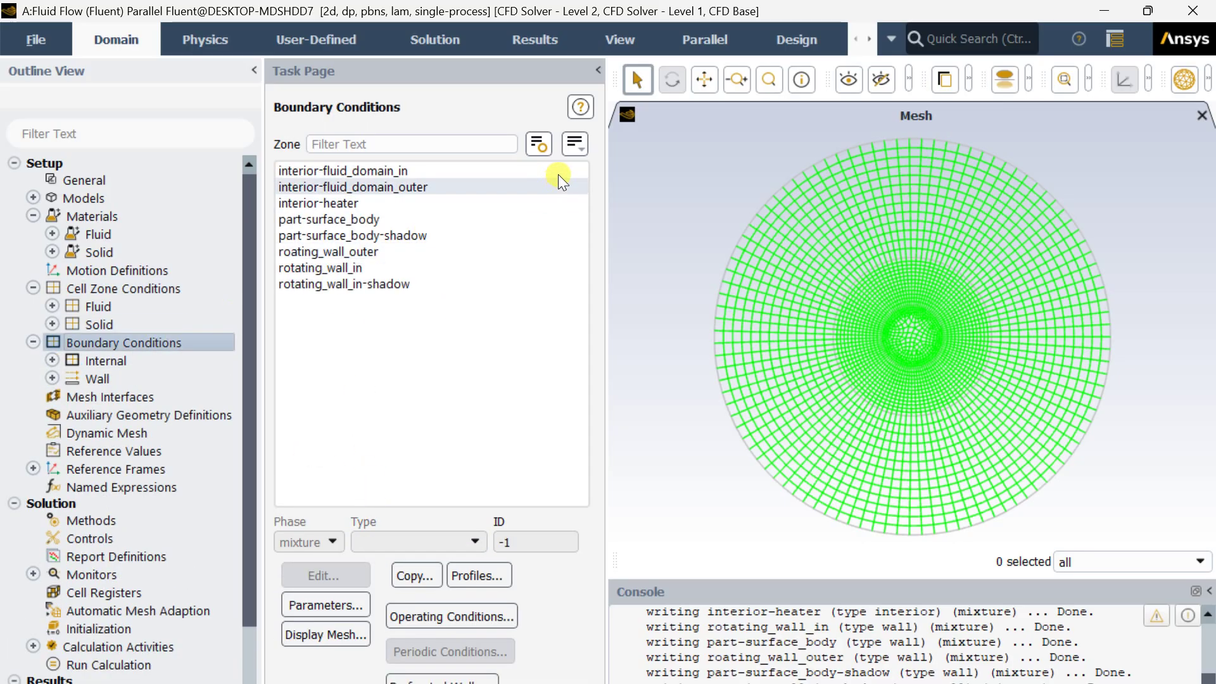
pyautogui.click(573, 151)
pyautogui.click(586, 237)
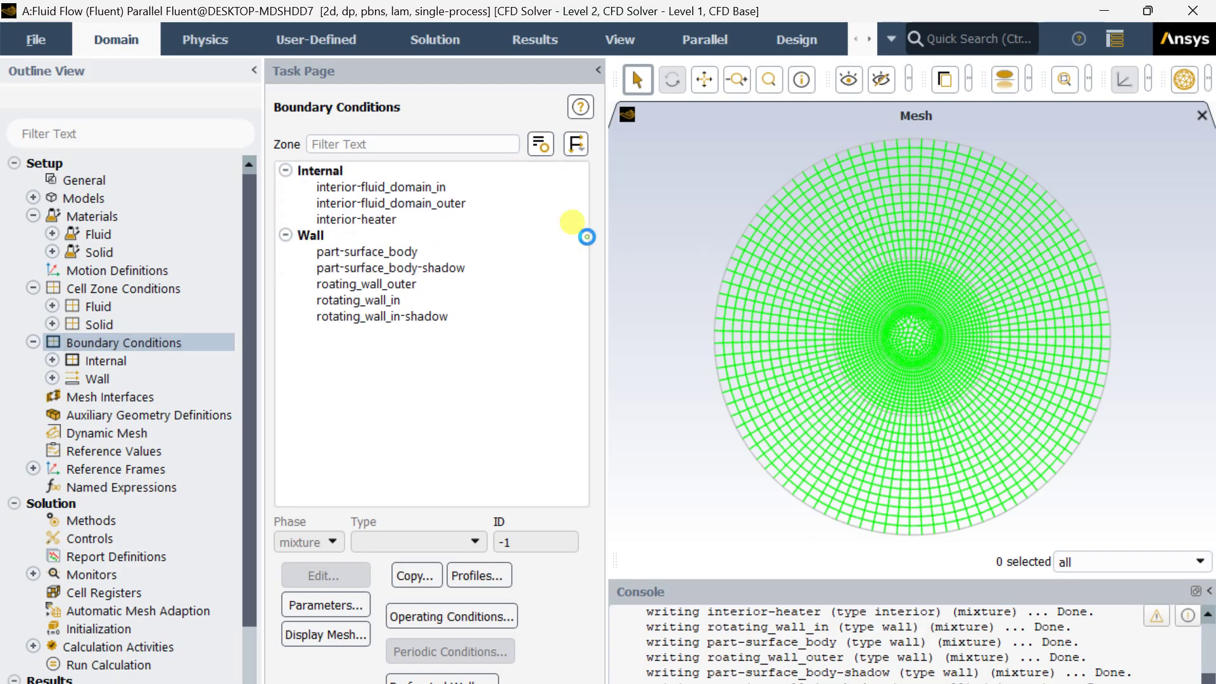
pyautogui.click(285, 170)
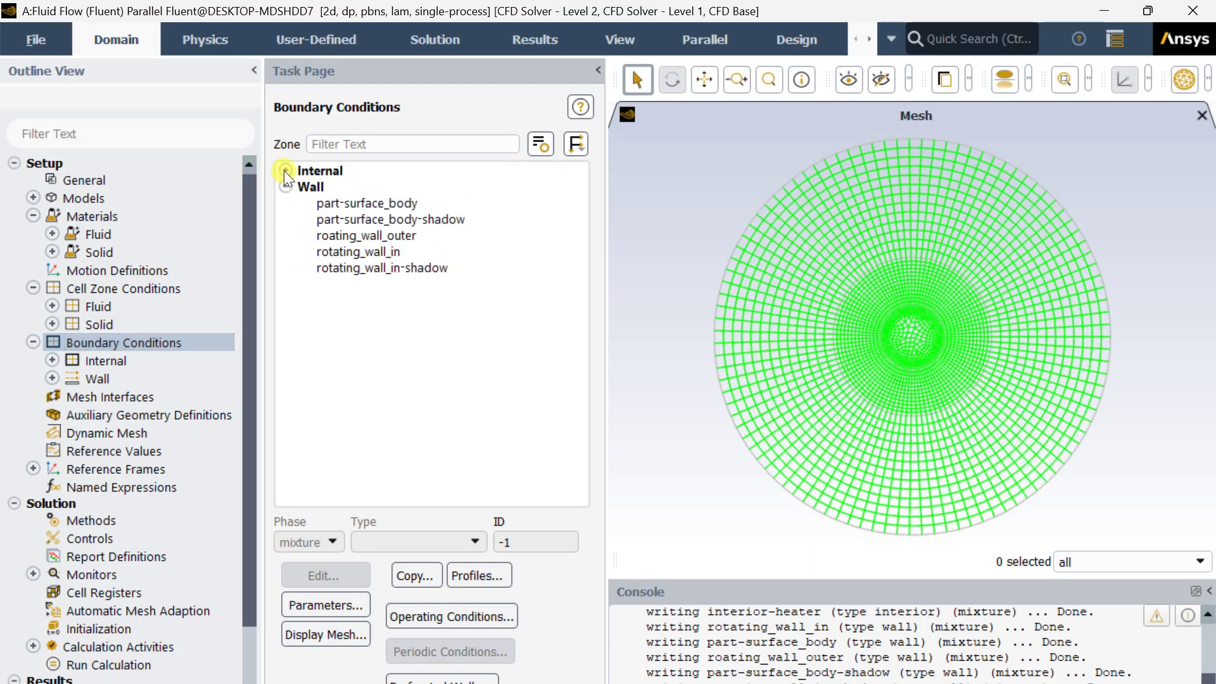
# Give the part-surface_body wall a Temperature thermal condition of 320 K.
pyautogui.click(333, 201)
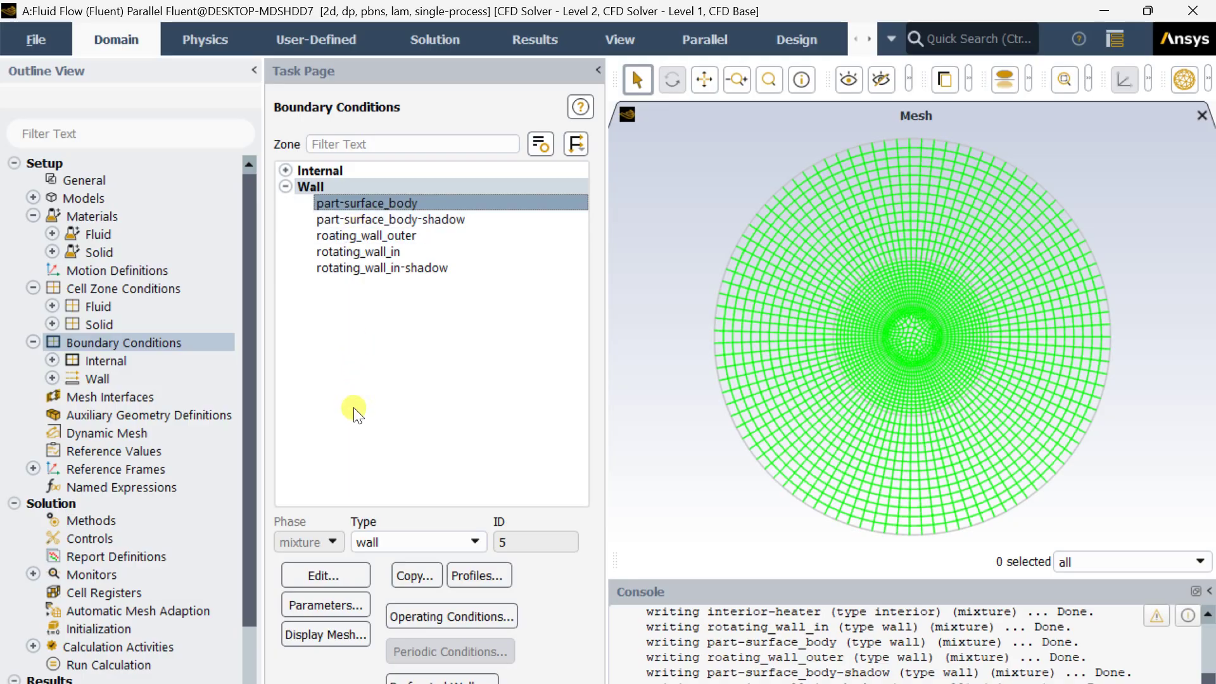
pyautogui.click(323, 574)
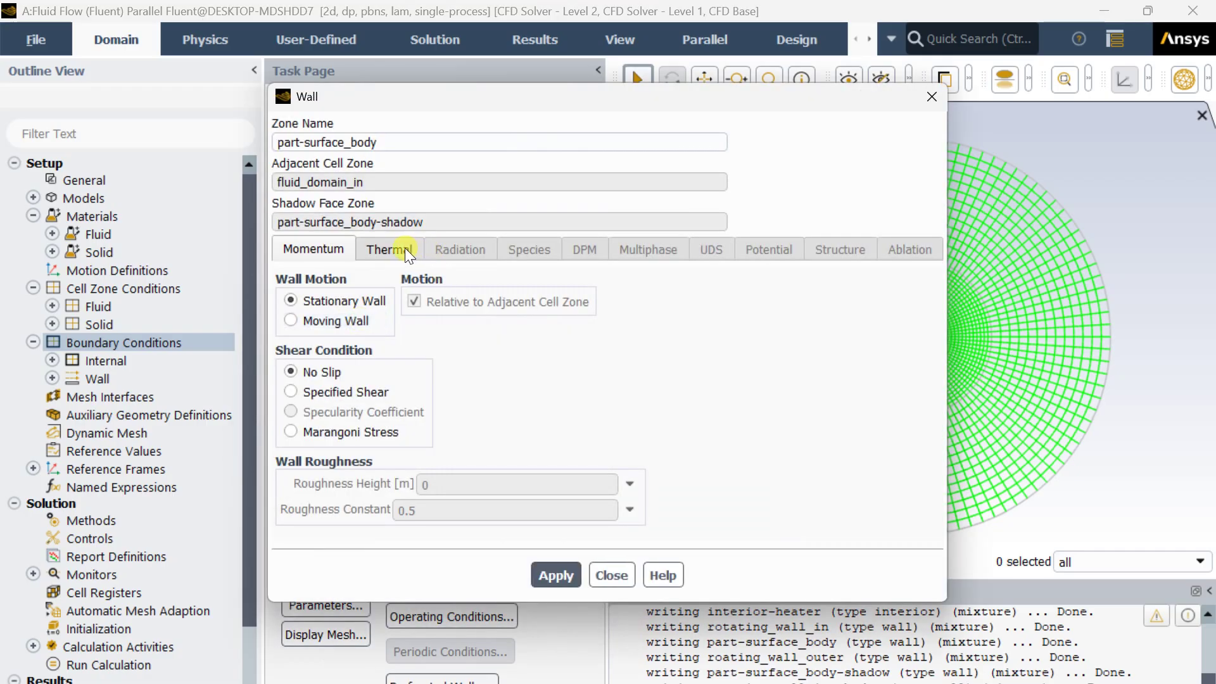
pyautogui.click(404, 248)
pyautogui.click(341, 323)
pyautogui.doubleClick(652, 305)
pyautogui.write('320')
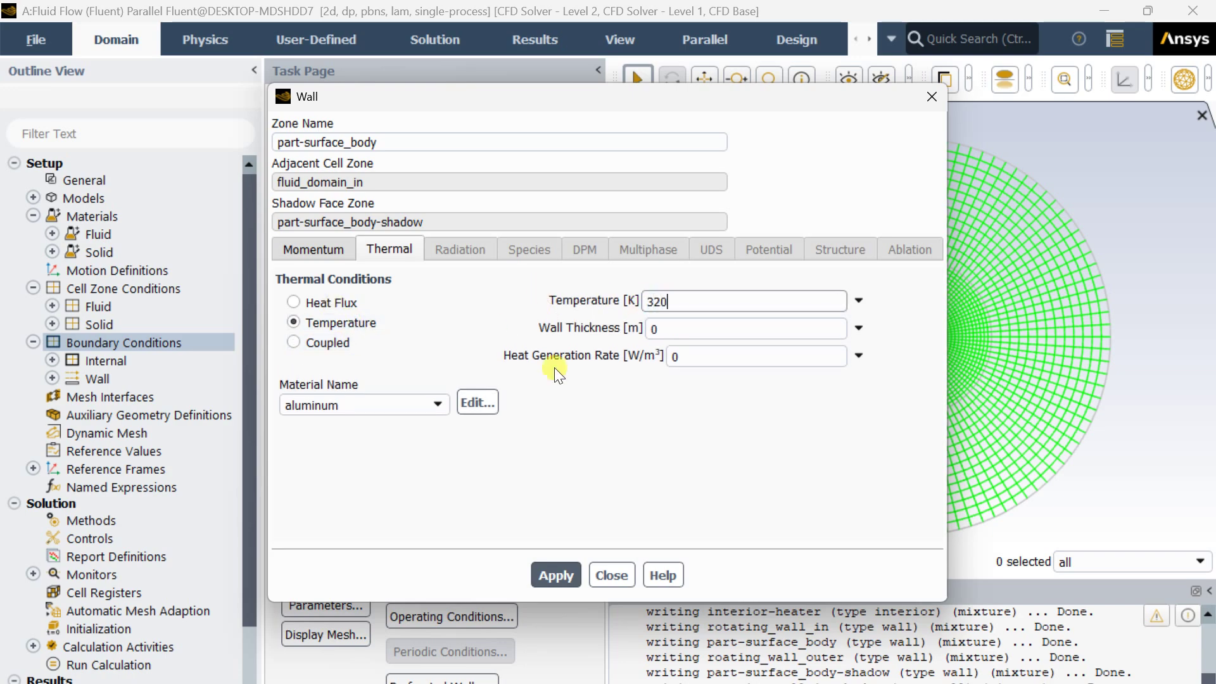
pyautogui.click(569, 559)
pyautogui.click(611, 575)
# Give the part-surface_body-shadow wall a Temperature thermal condition of 320 K.
pyautogui.click(402, 219)
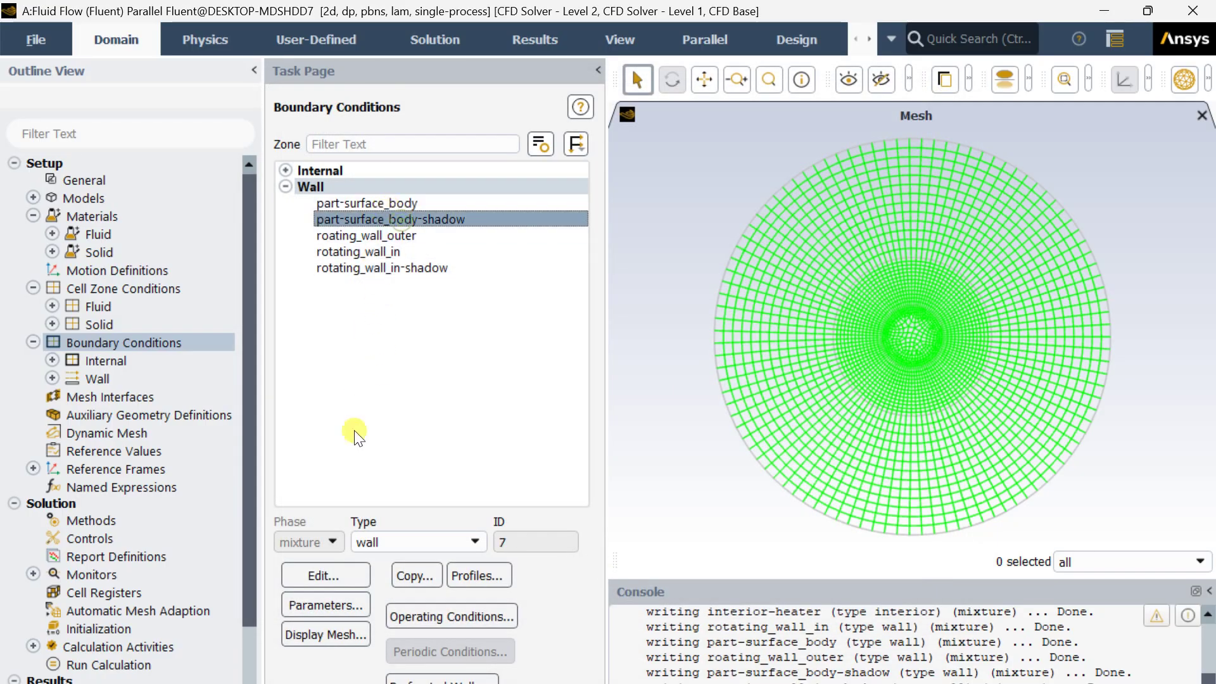
pyautogui.click(349, 577)
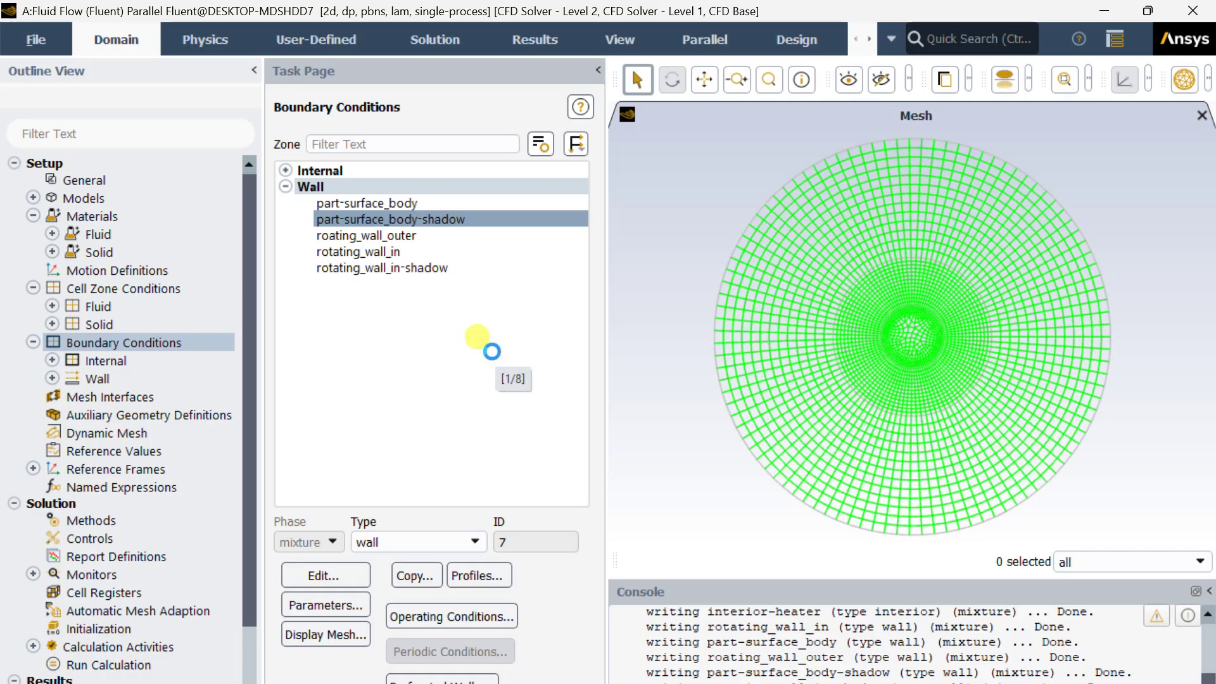
pyautogui.click(348, 380)
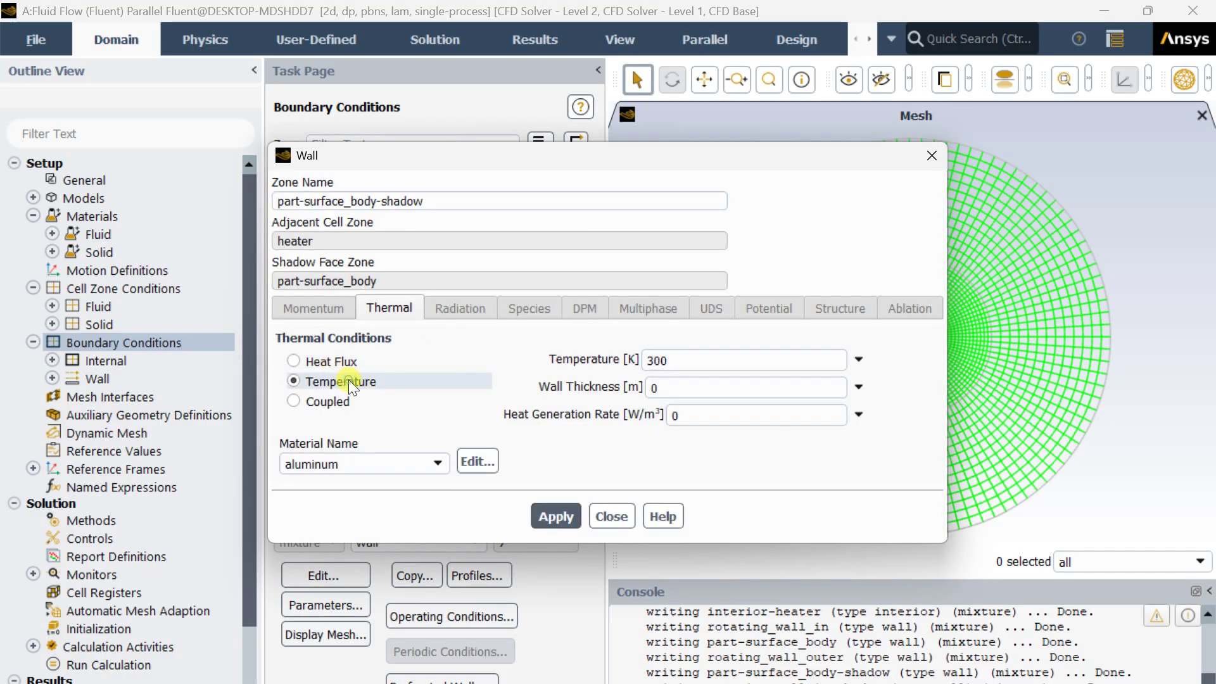
pyautogui.moveTo(678, 359); pyautogui.dragTo(560, 355)
pyautogui.write('320')
pyautogui.click(551, 514)
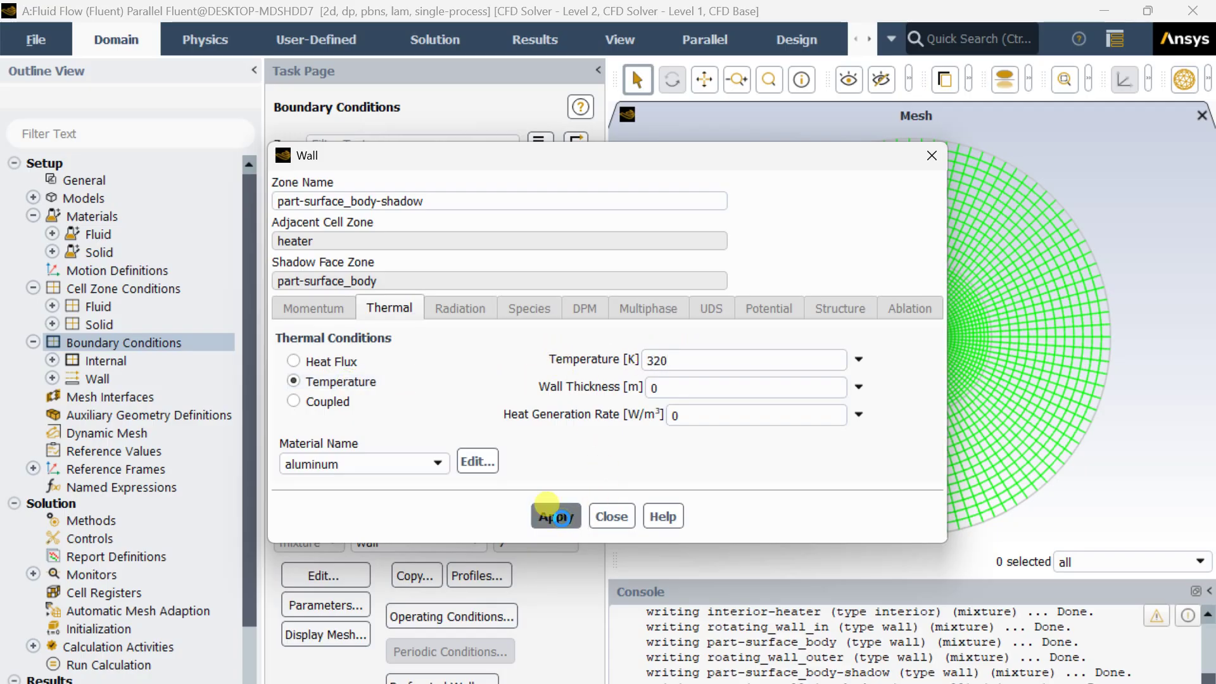
pyautogui.click(615, 517)
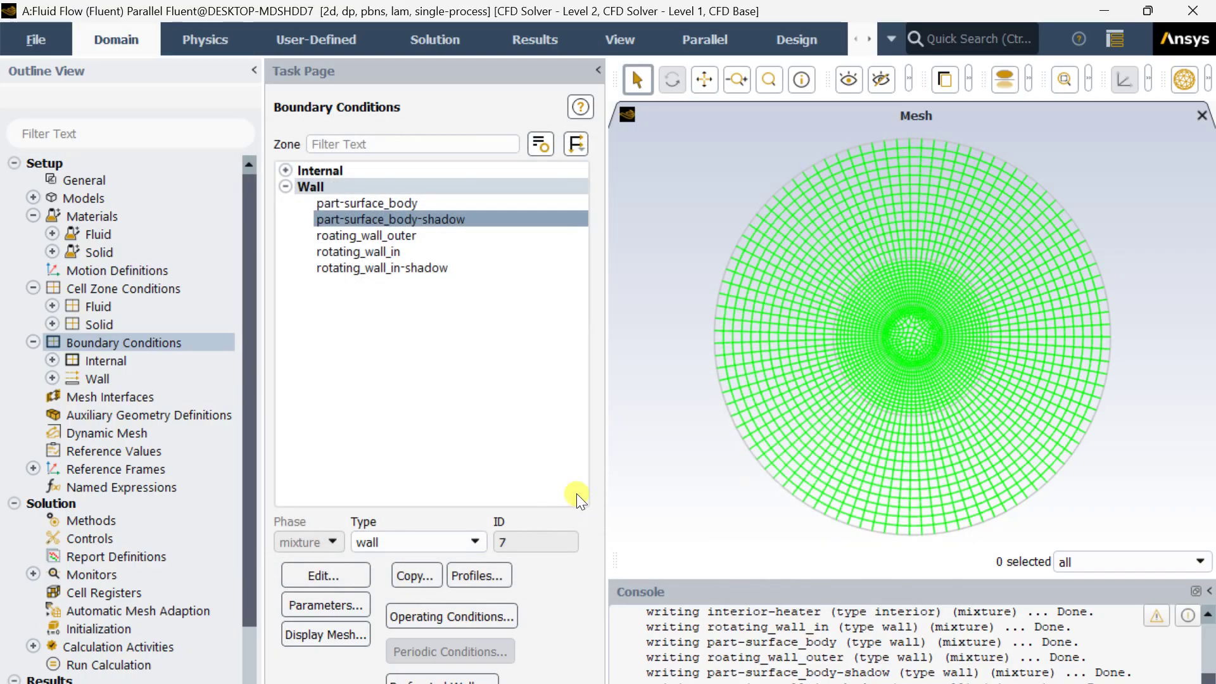
# Make roating_wall_outer a moving wall with rotational motion relative to the adjacent cell zone at 2 rad/s.
pyautogui.click(404, 236)
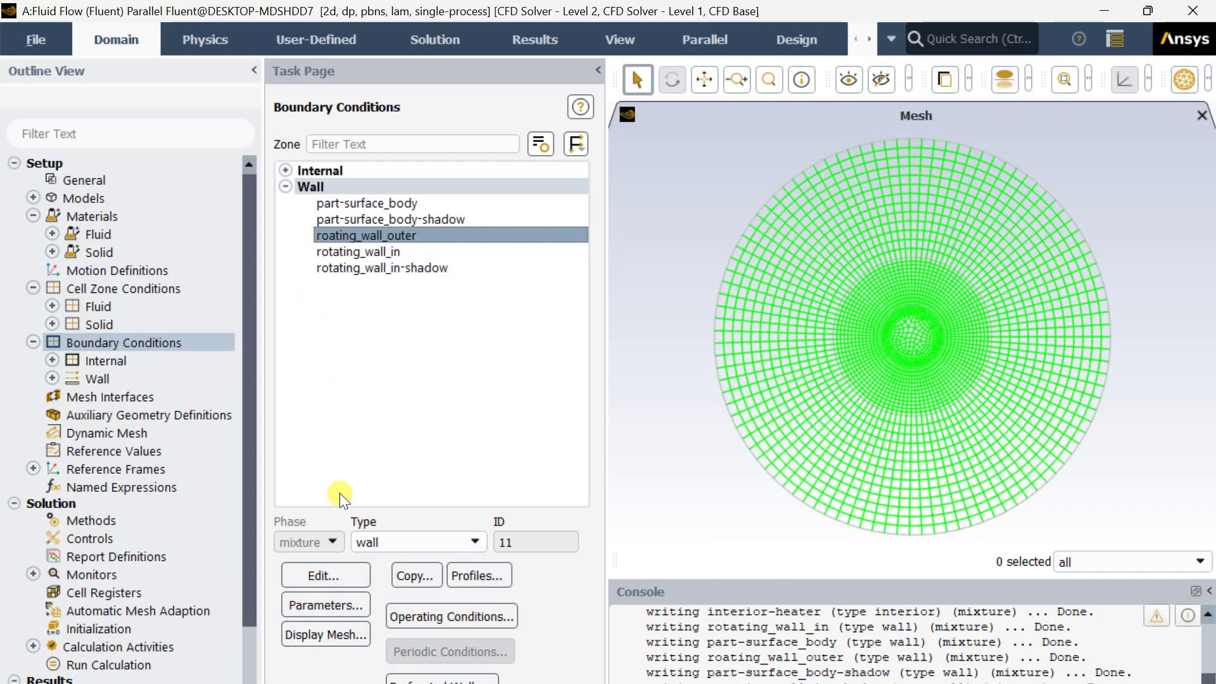
pyautogui.click(327, 573)
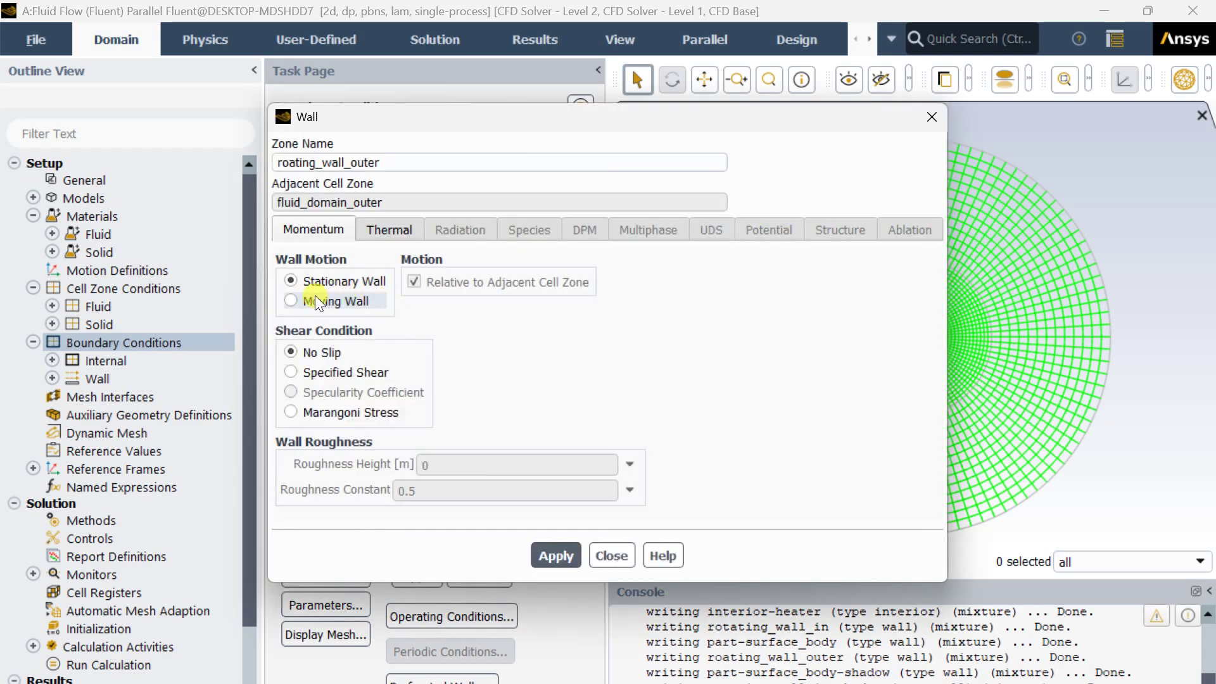
pyautogui.click(315, 297)
pyautogui.click(426, 357)
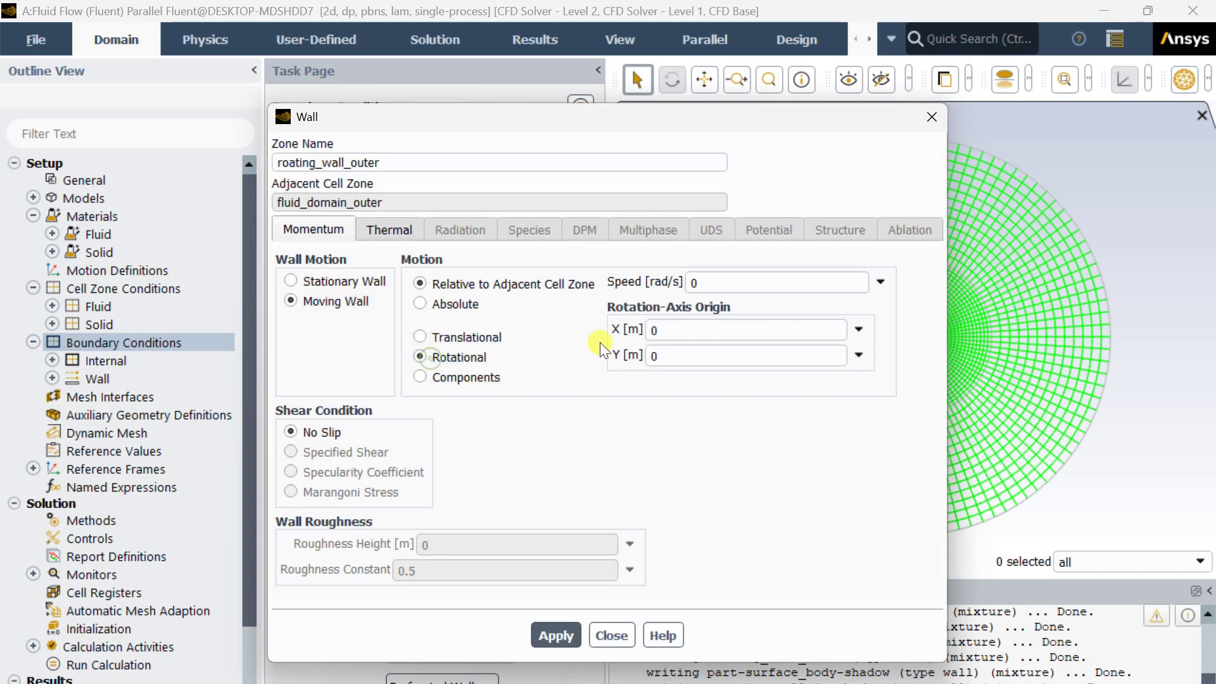
pyautogui.click(653, 357)
pyautogui.click(722, 280)
pyautogui.doubleClick(695, 282)
pyautogui.write('2')
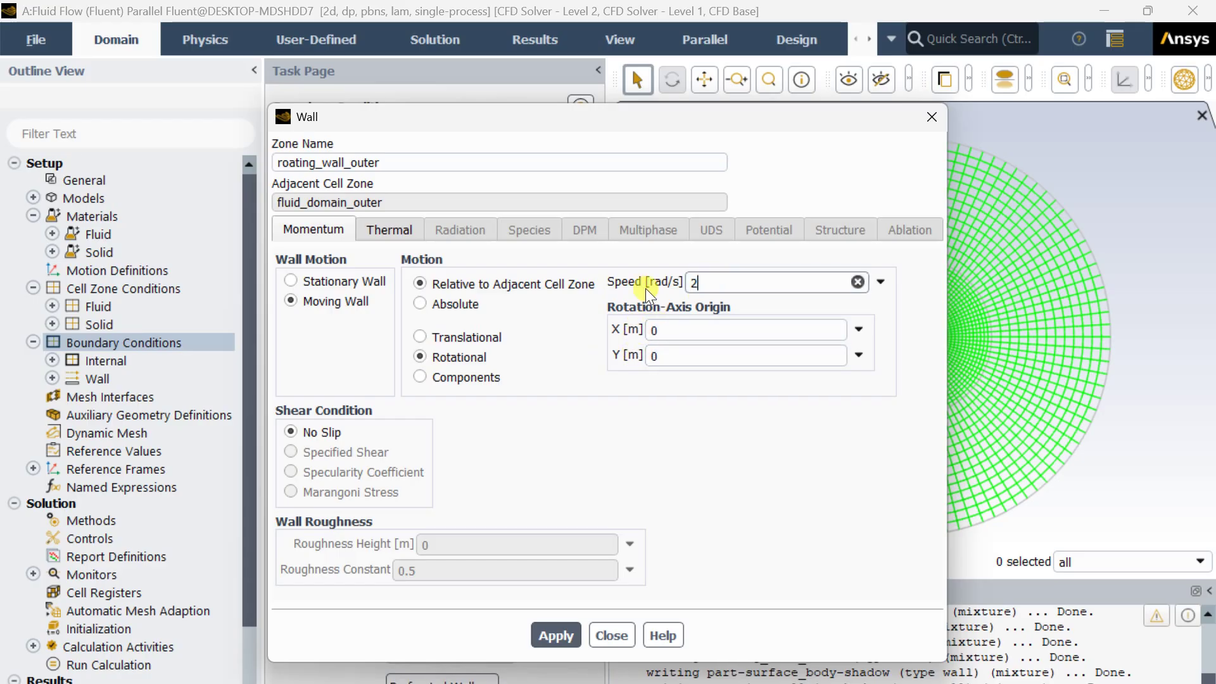
pyautogui.click(556, 634)
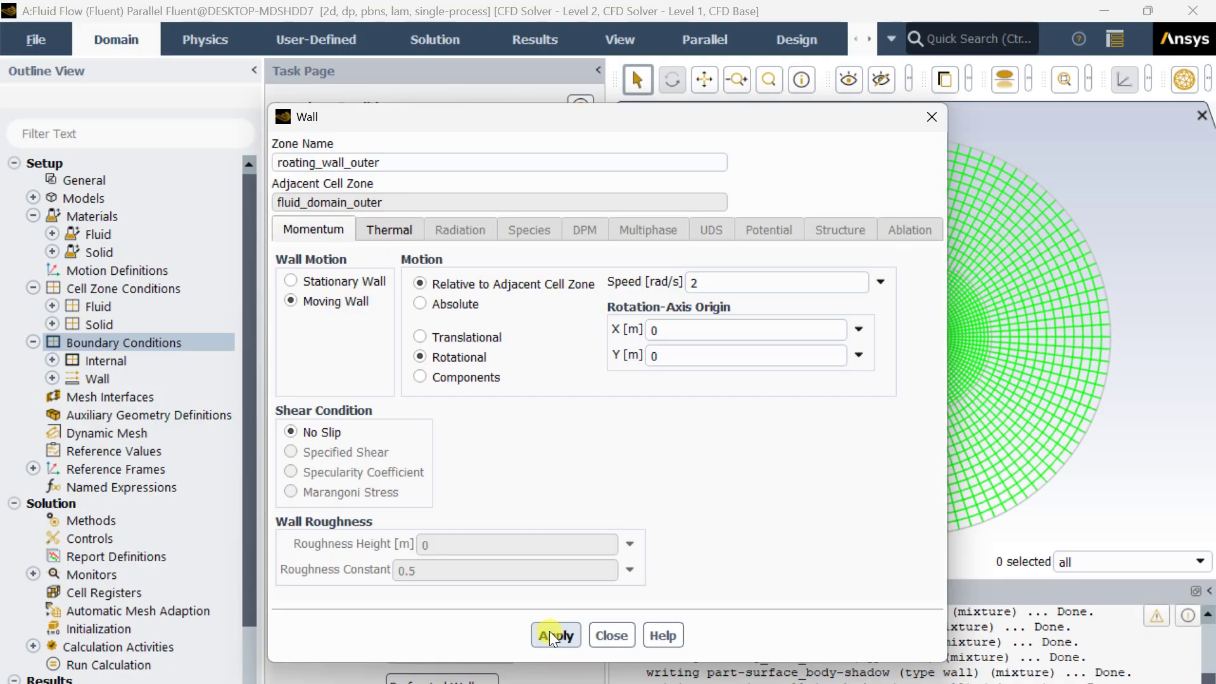
# Give roating_wall_outer a Convection thermal condition with a heat transfer coefficient of 3 W/(m² K).
pyautogui.click(397, 231)
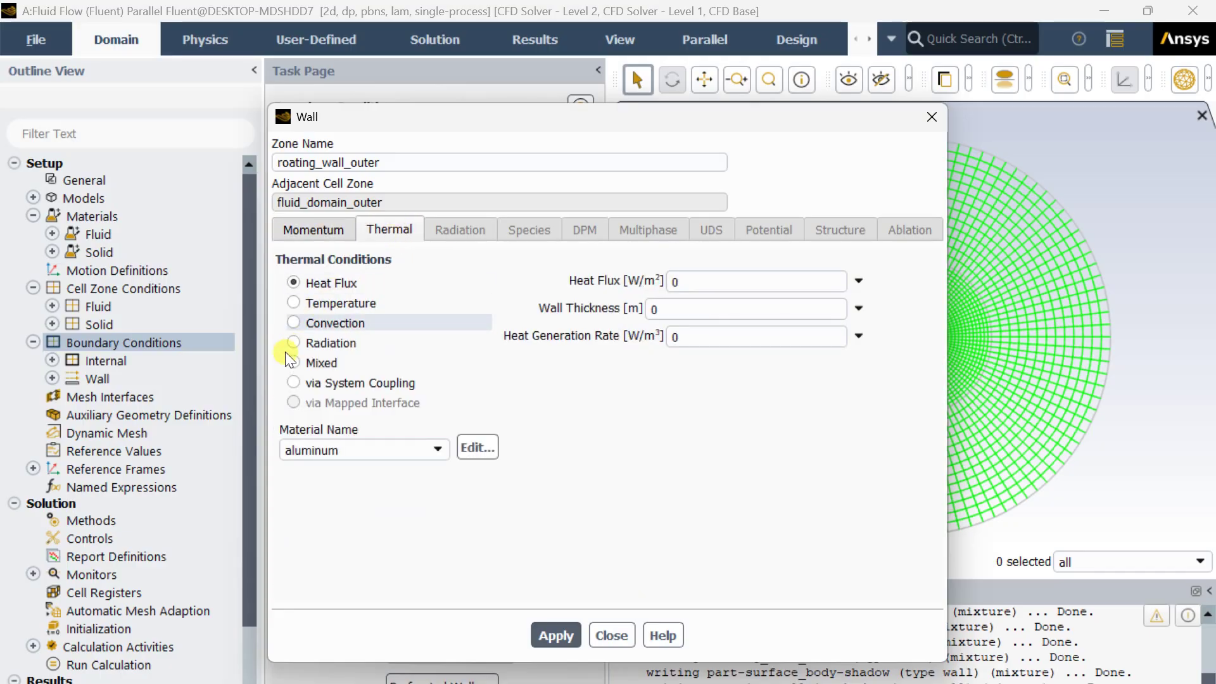
pyautogui.click(300, 324)
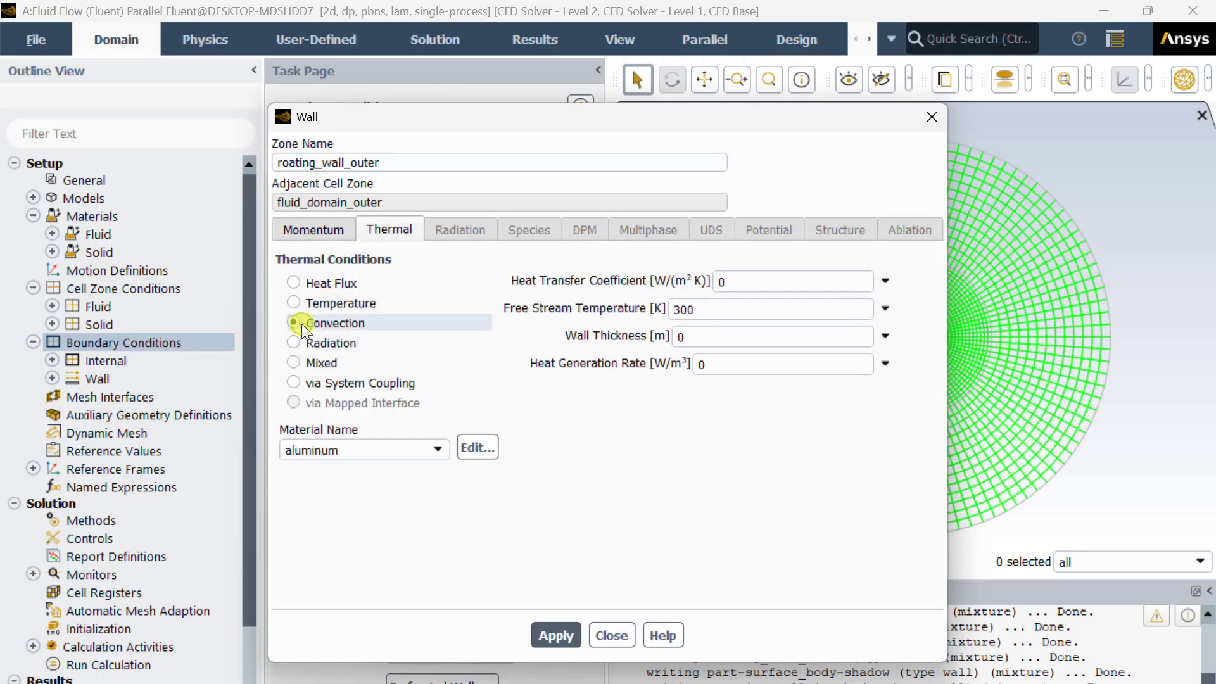
pyautogui.doubleClick(691, 284)
pyautogui.write('3')
pyautogui.click(696, 309)
pyautogui.doubleClick(671, 311)
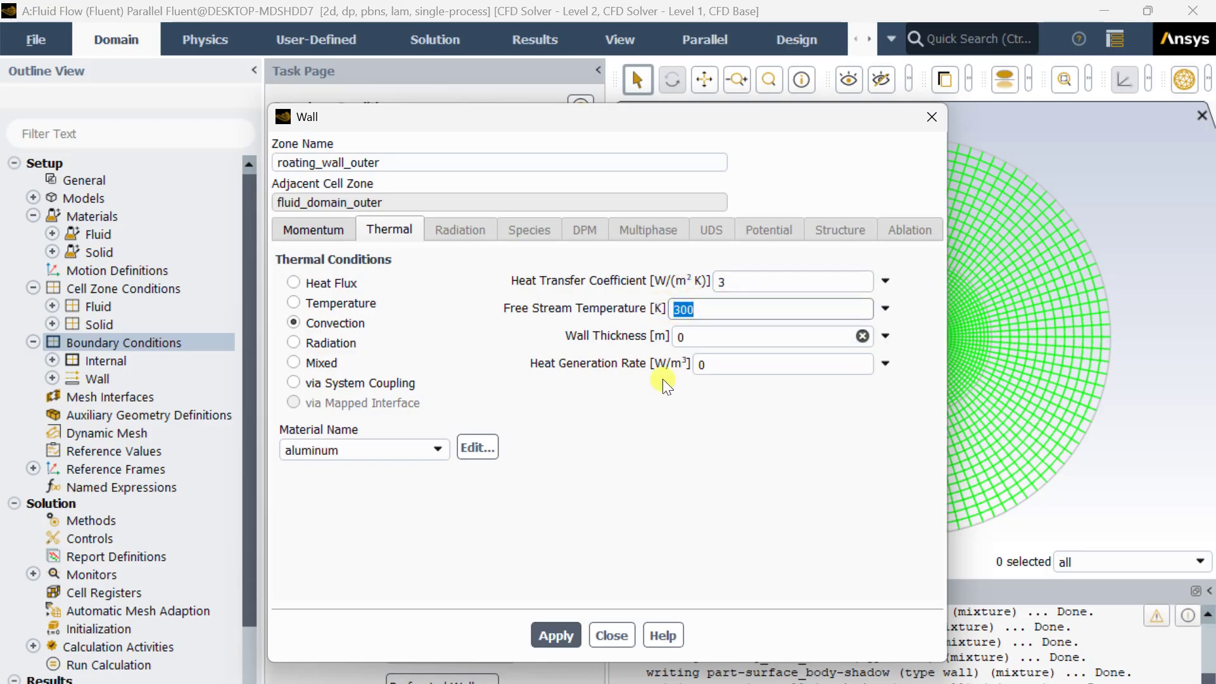
pyautogui.click(644, 461)
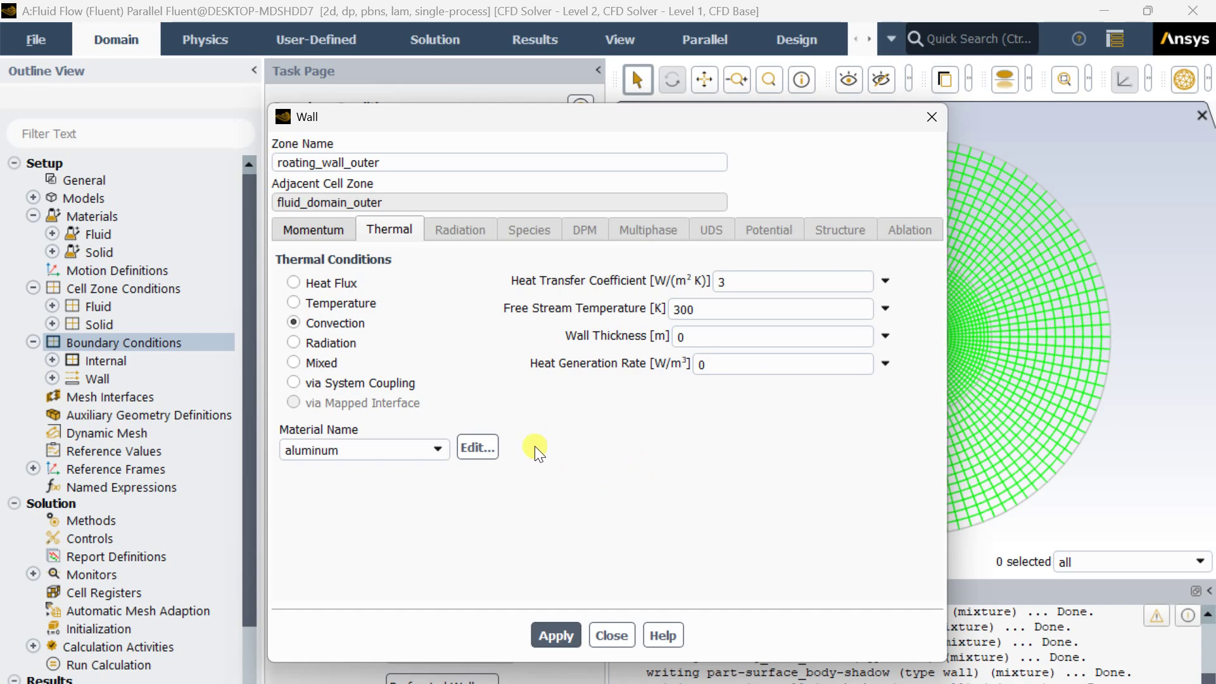
pyautogui.click(565, 634)
pyautogui.click(614, 636)
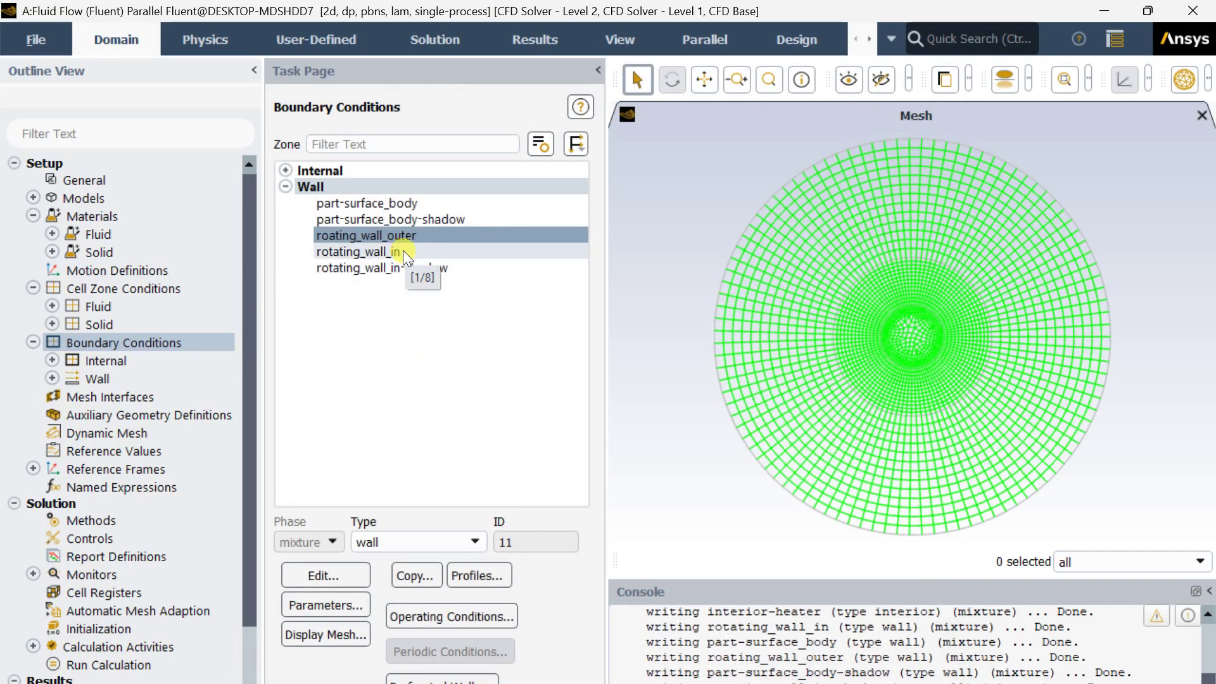
# Make rotating_wall_in a moving wall with rotational motion relative to the adjacent cell zone at -2 rad/s.
pyautogui.click(403, 251)
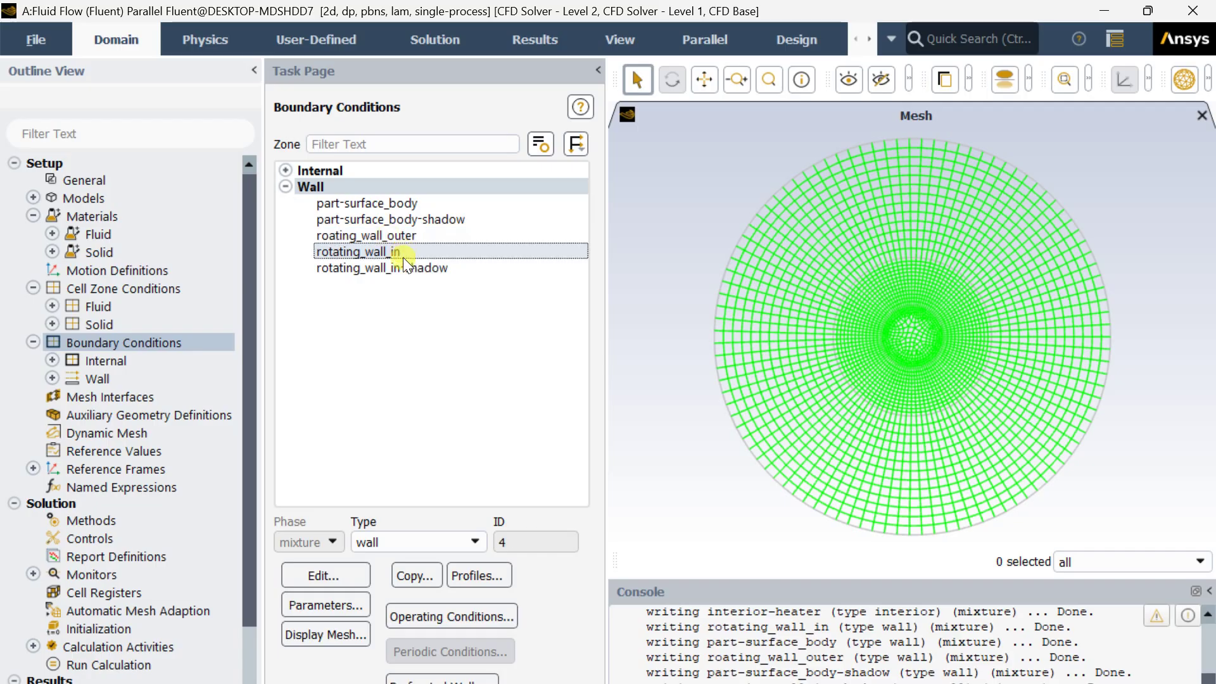
pyautogui.click(323, 575)
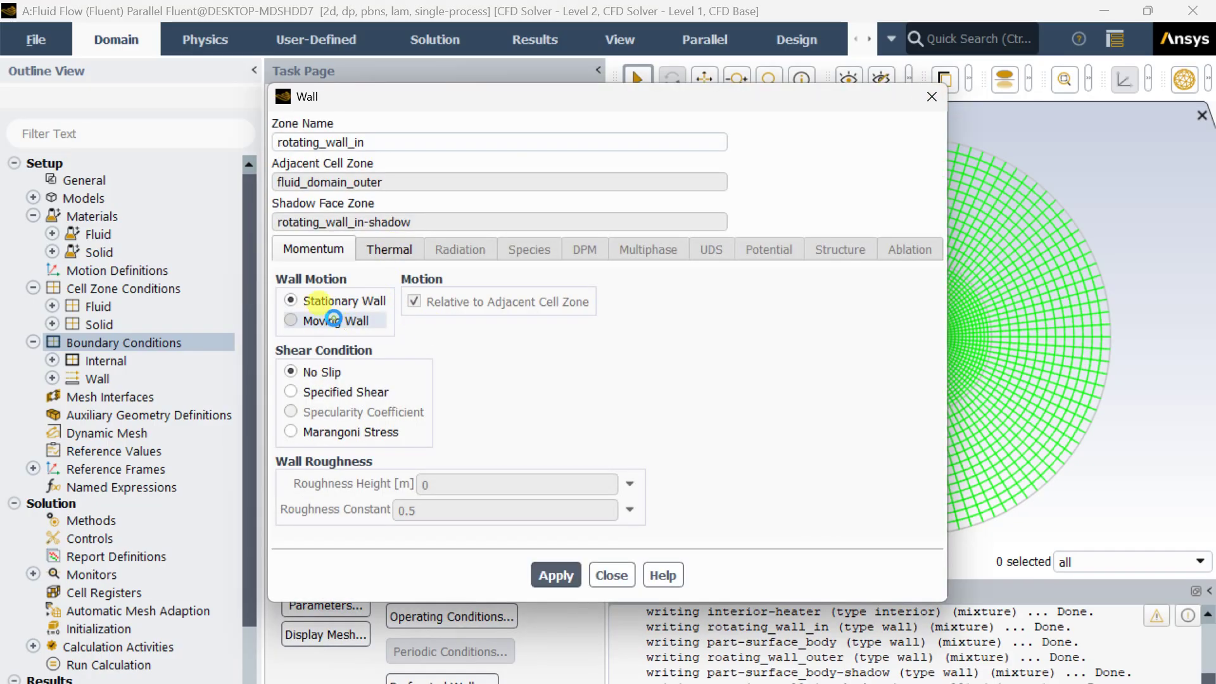
pyautogui.click(333, 321)
pyautogui.click(445, 375)
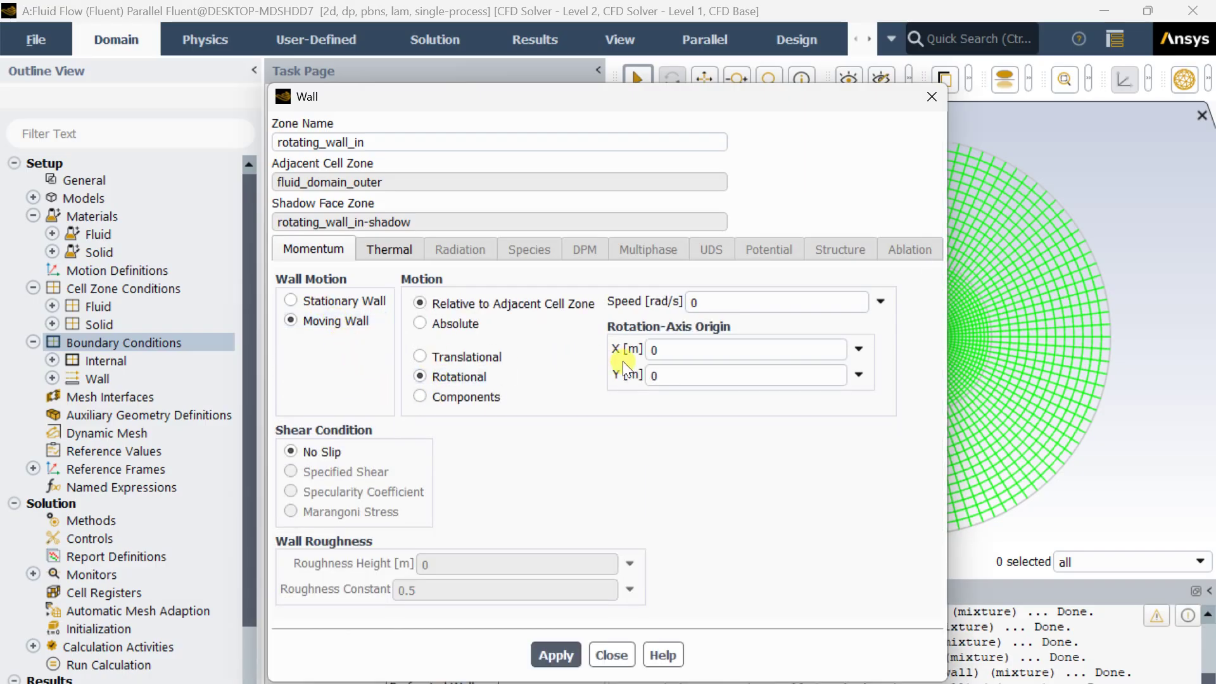
pyautogui.click(697, 302)
pyautogui.write('-')
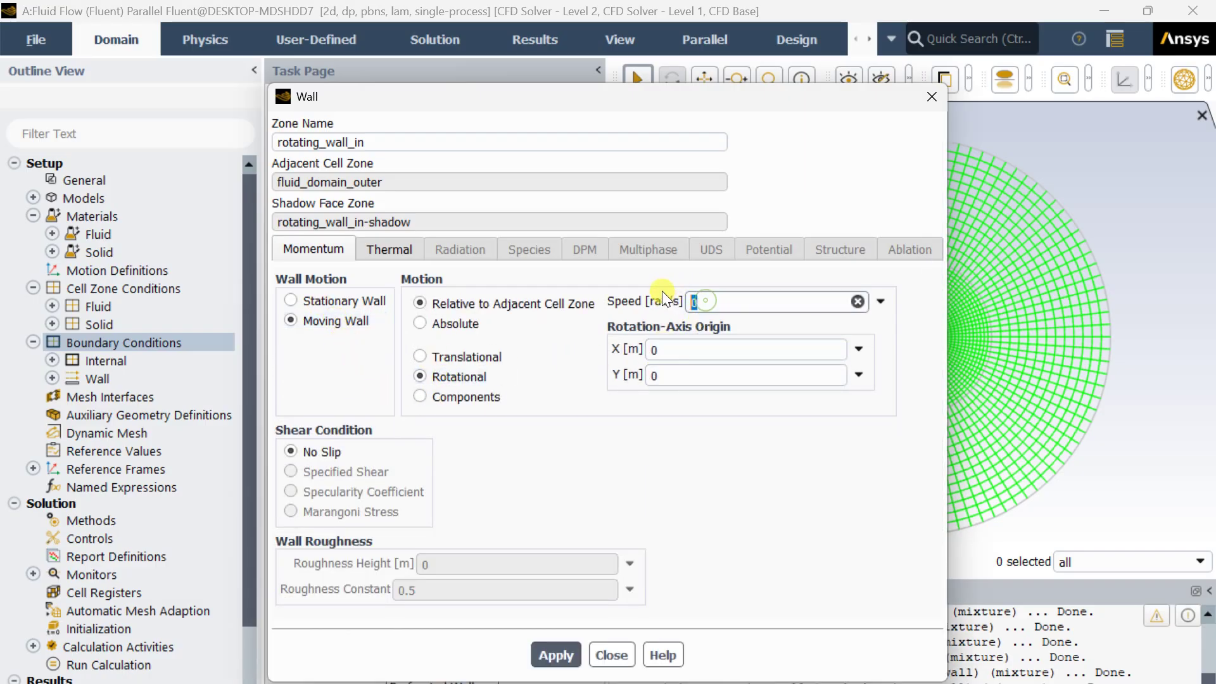
pyautogui.write('2')
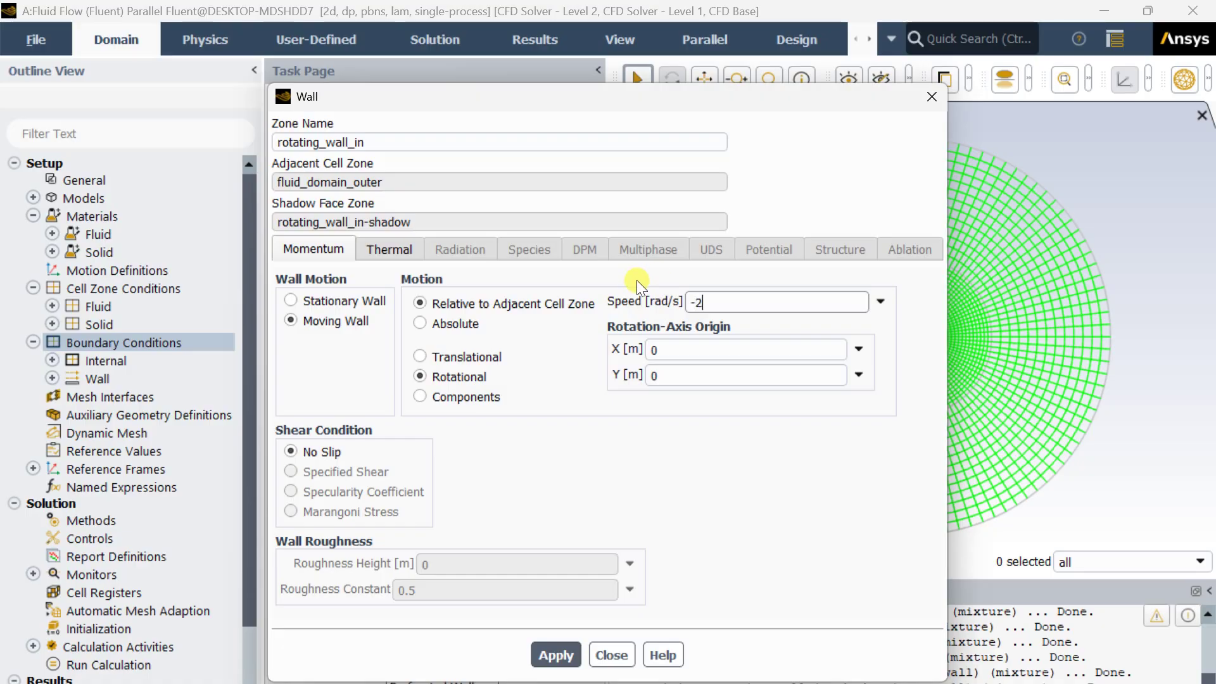
pyautogui.click(570, 441)
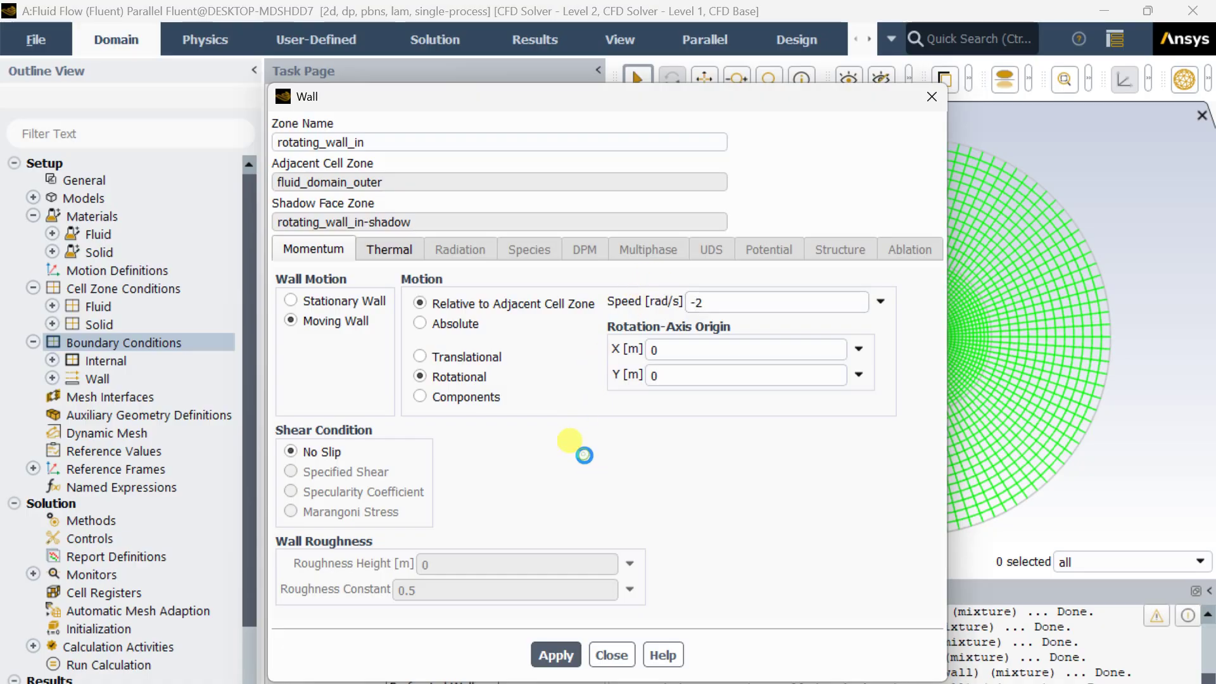
pyautogui.click(566, 655)
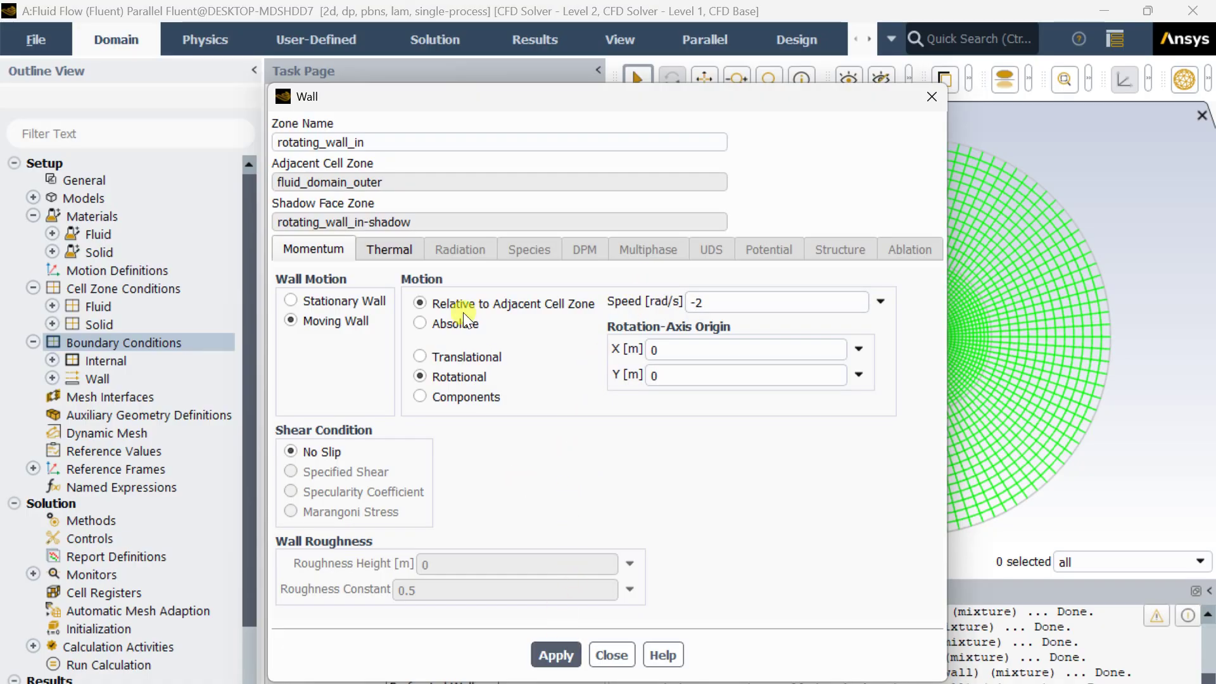
# Apply the Coupled thermal condition with aluminum as the material to rotating_wall_in.
pyautogui.click(402, 247)
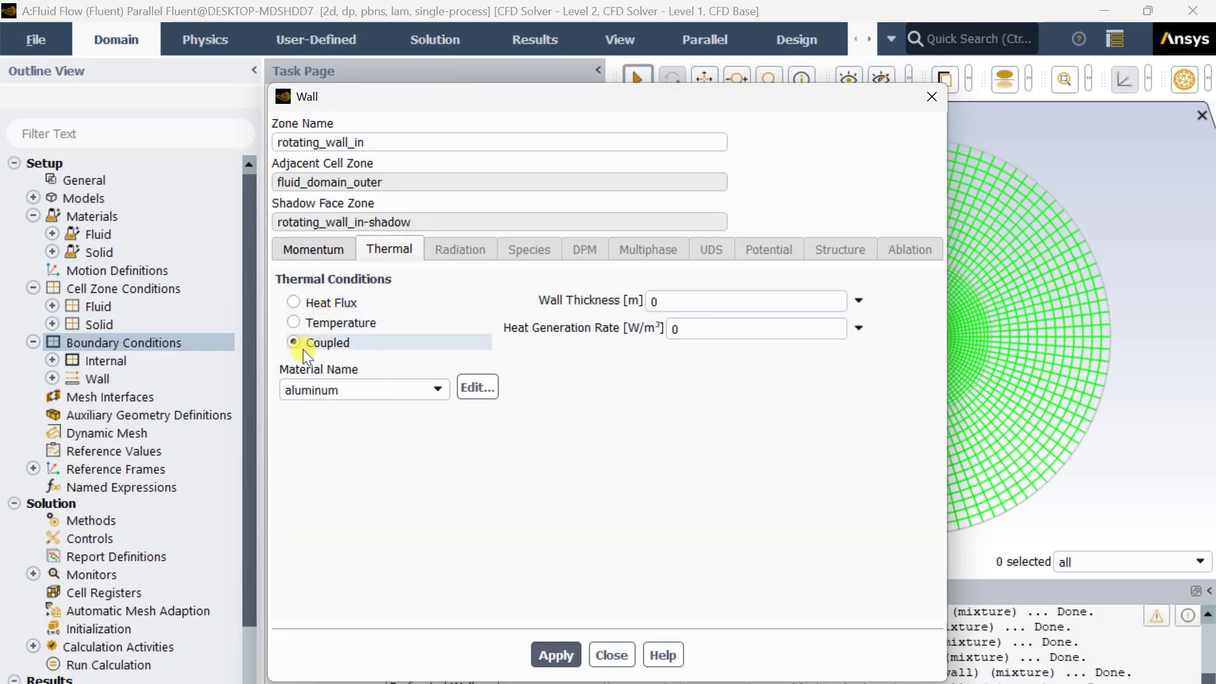
pyautogui.click(556, 655)
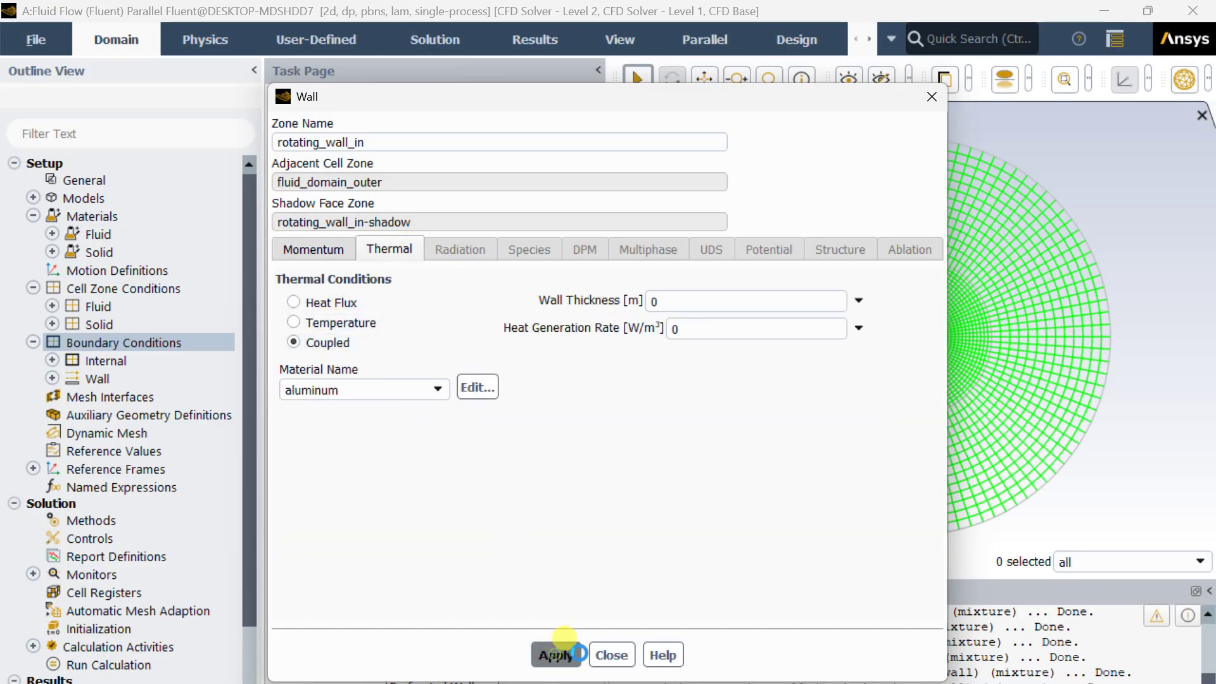
pyautogui.click(610, 656)
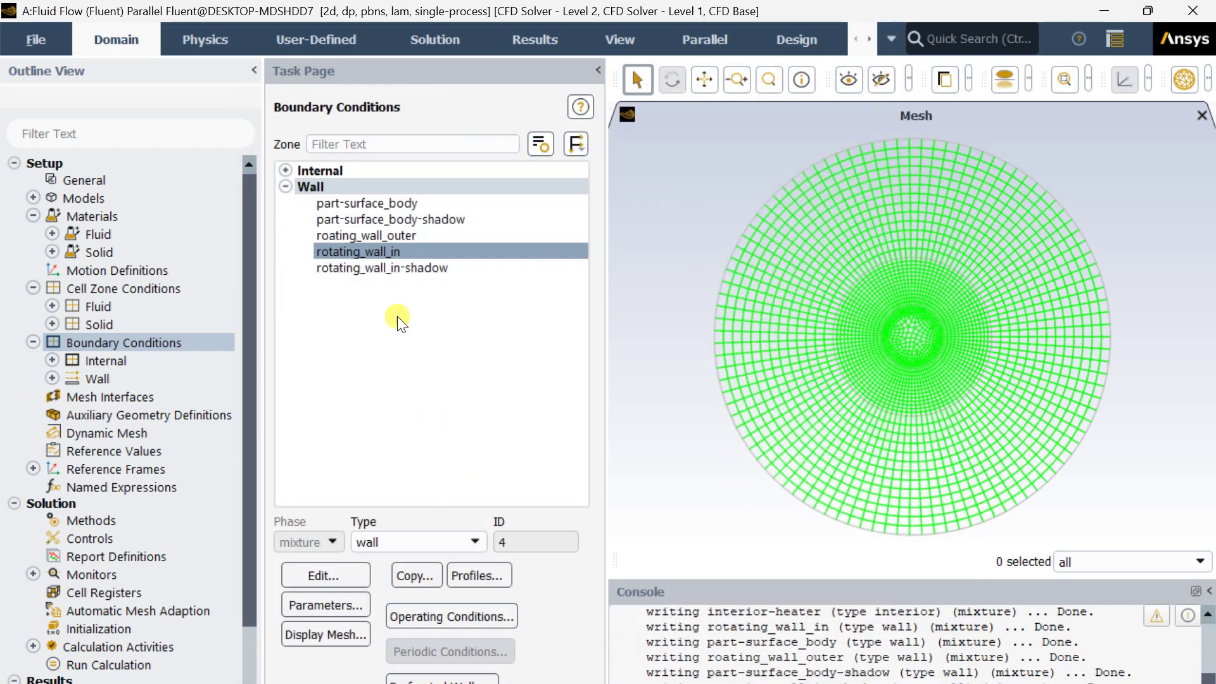
# Make rotating_wall_in-shadow a moving wall with rotational motion relative to the adjacent cell zone at -2 rad/s.
pyautogui.click(394, 268)
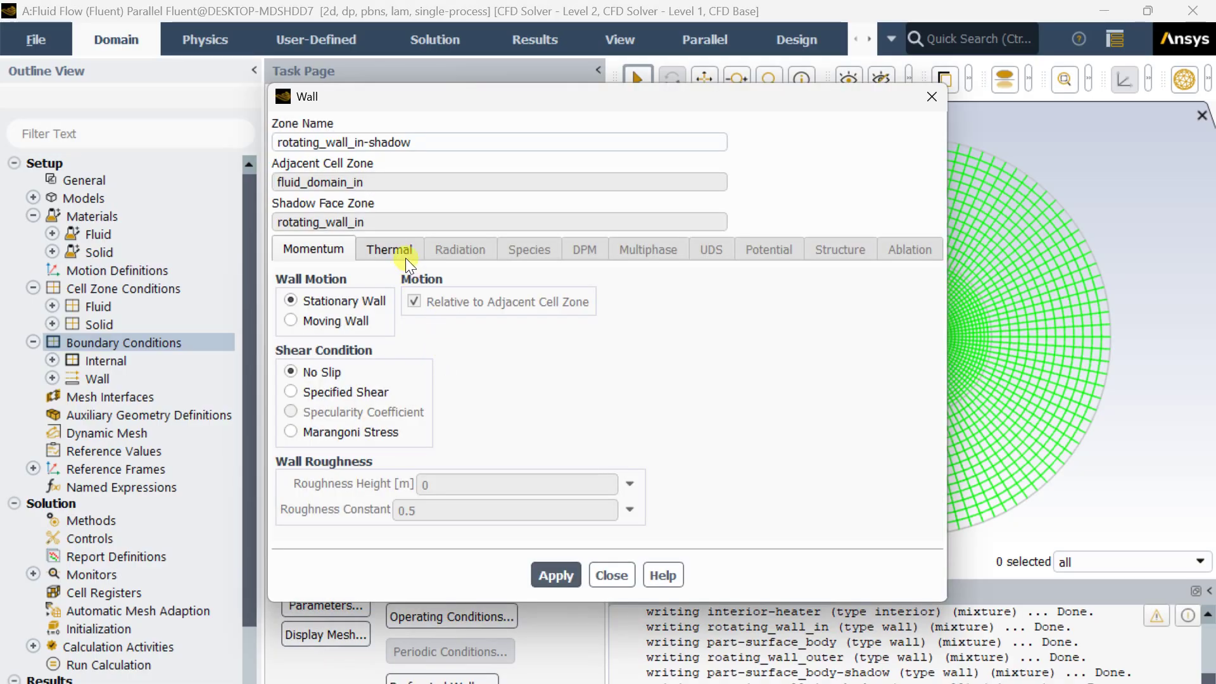
pyautogui.click(323, 318)
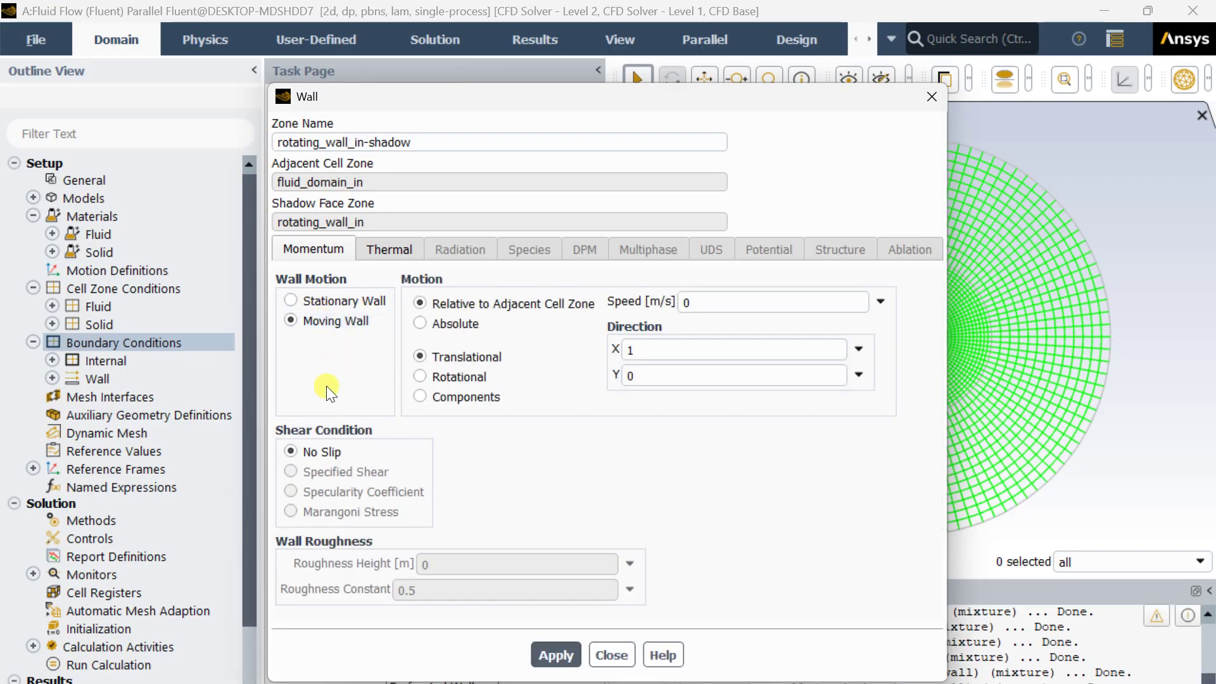
pyautogui.click(463, 376)
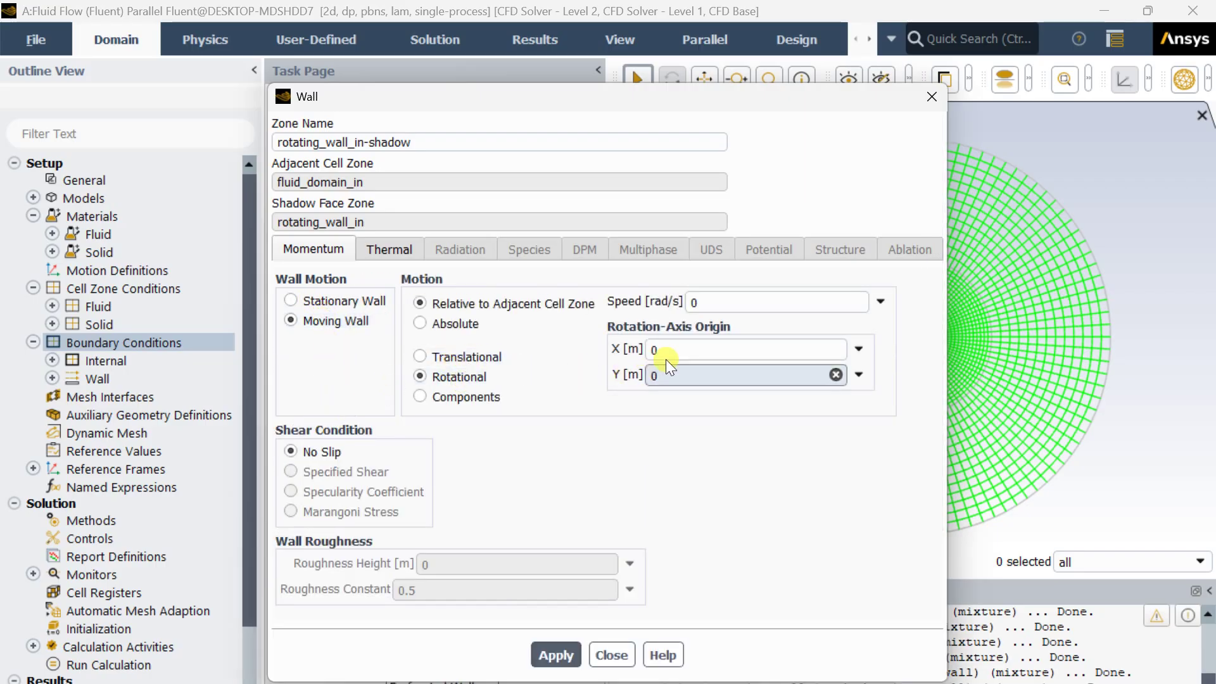
pyautogui.click(697, 302)
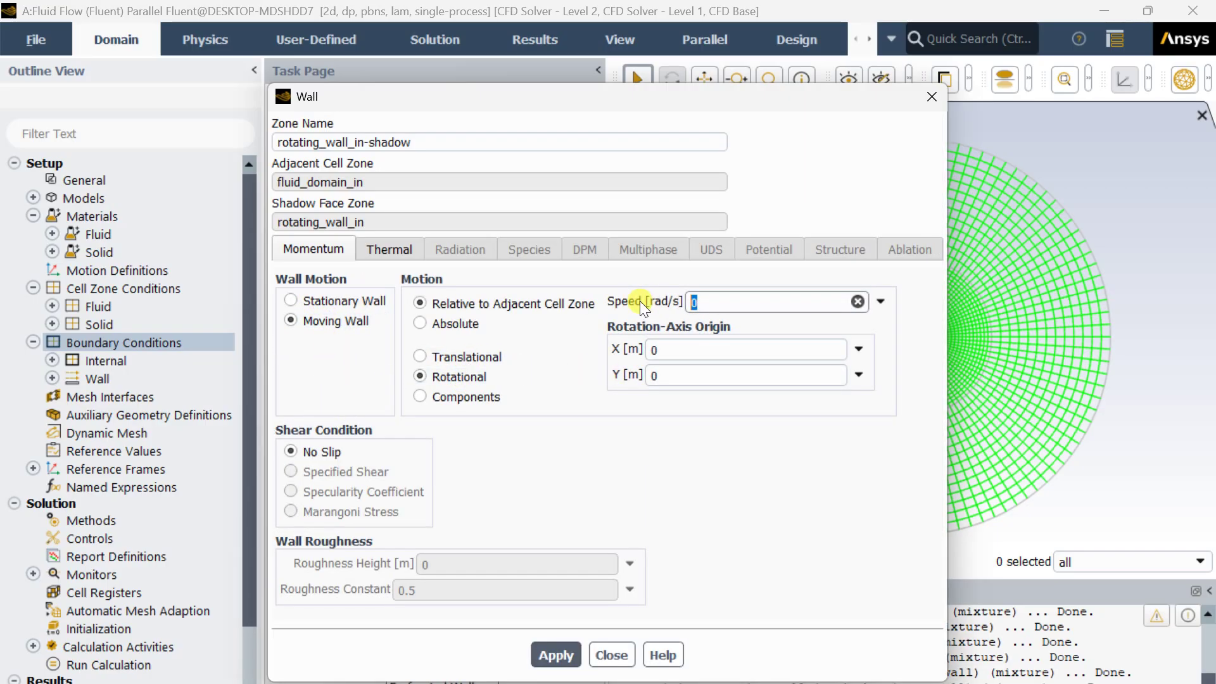
pyautogui.write('-2')
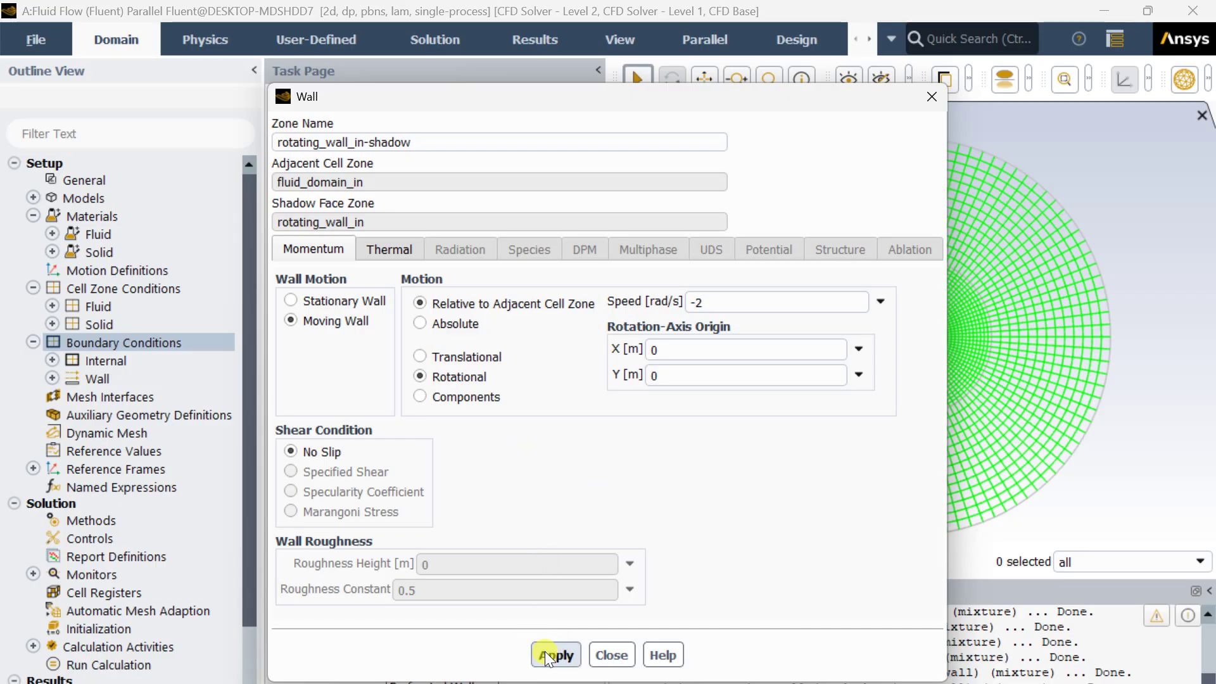
pyautogui.click(606, 654)
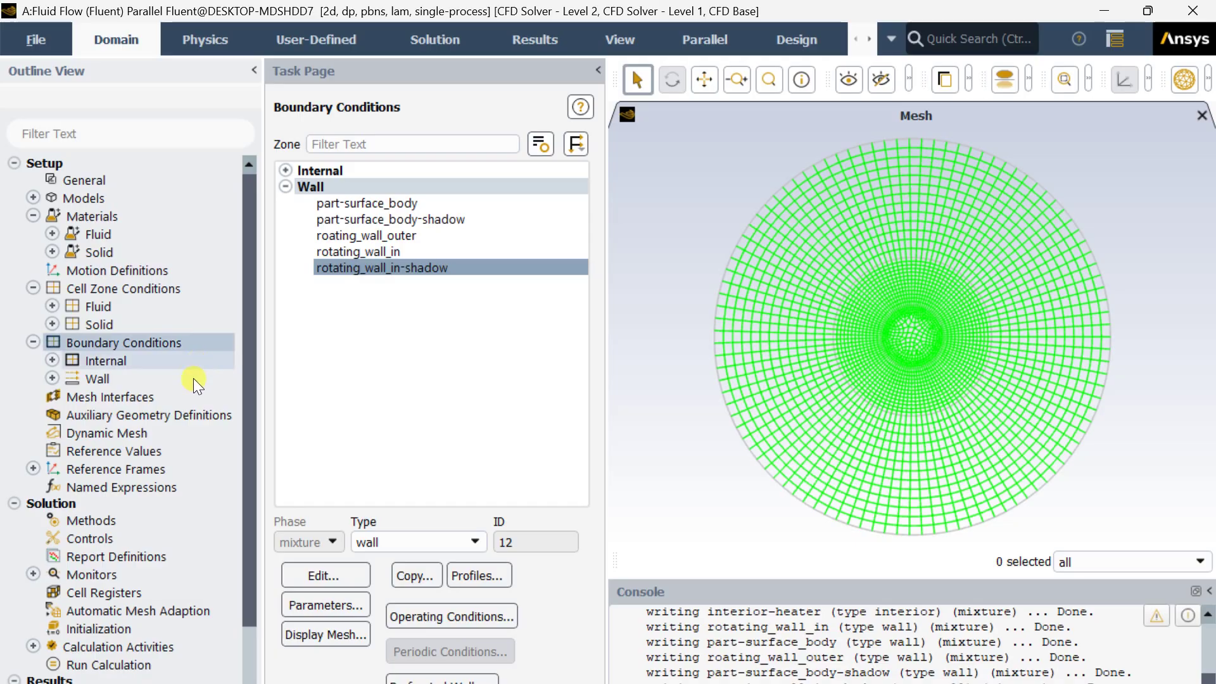
# Set the solution methods to the SIMPLEC scheme and Green-Gauss Cell Based gradient, leaving the pseudo time method Off.
pyautogui.scroll(-2, 195, 372)
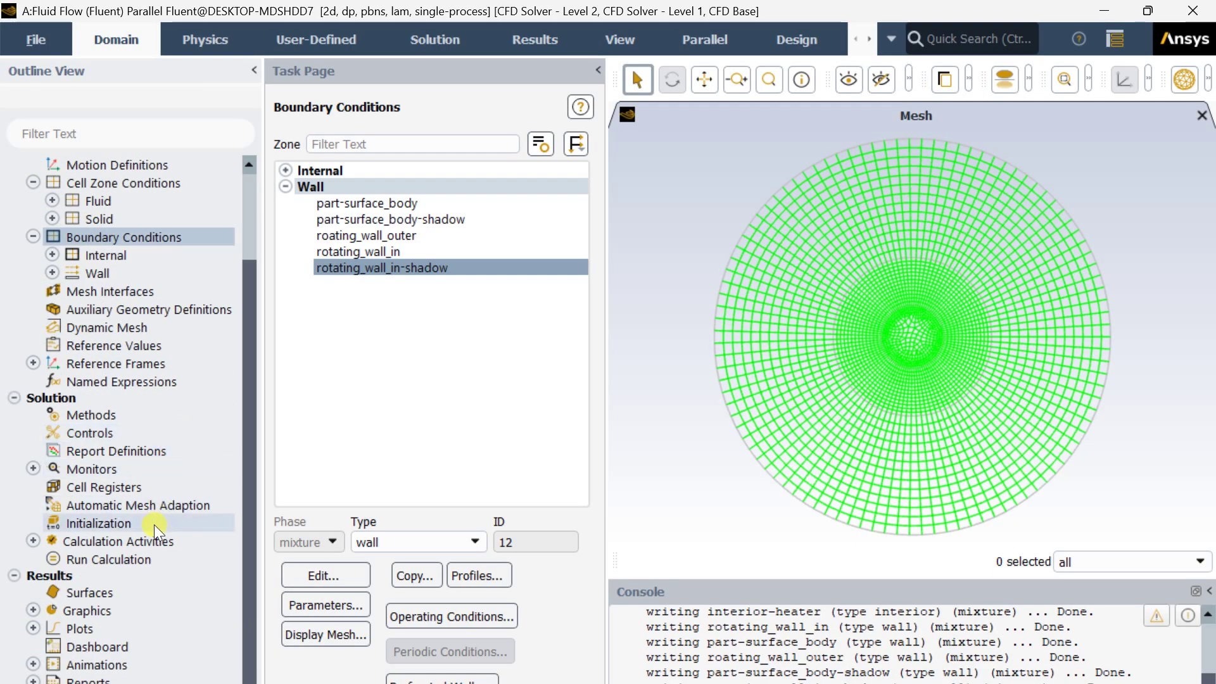
pyautogui.click(151, 413)
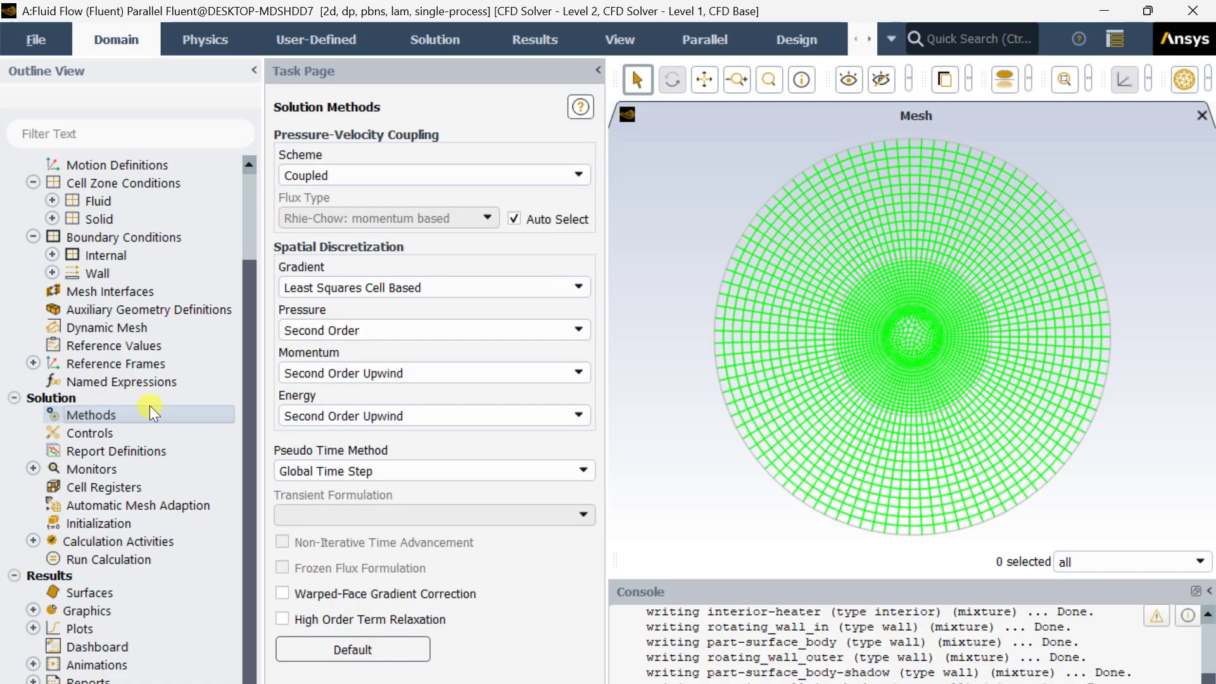
pyautogui.click(453, 176)
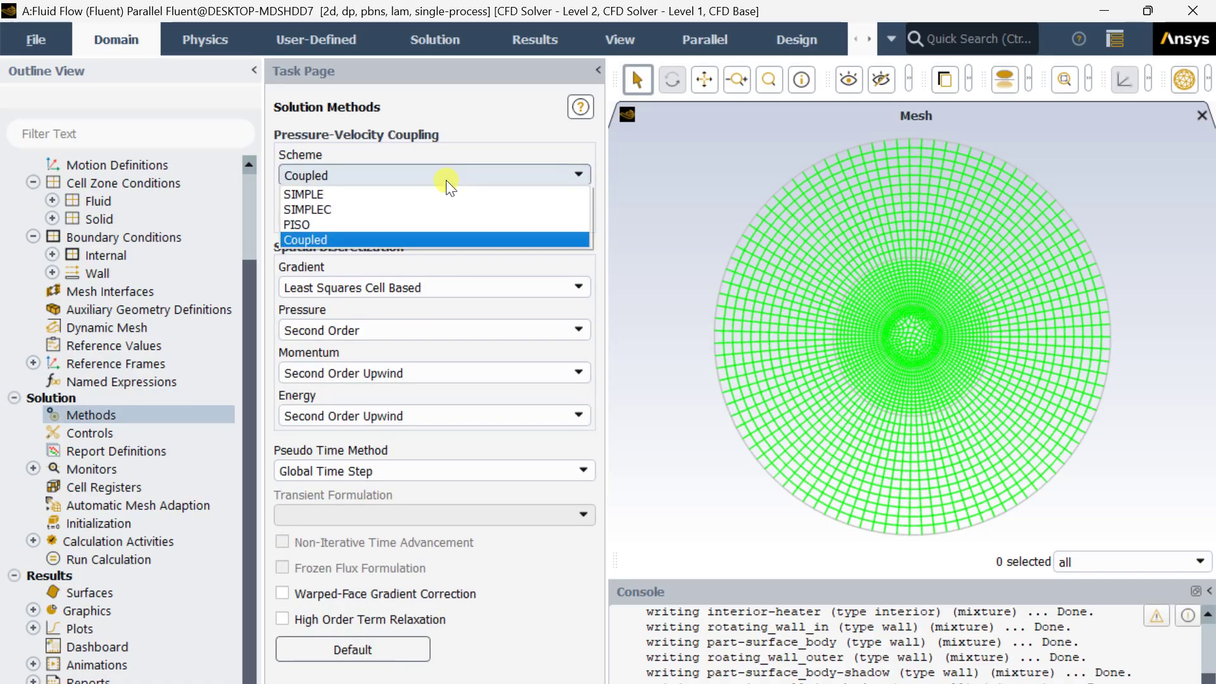
pyautogui.click(426, 209)
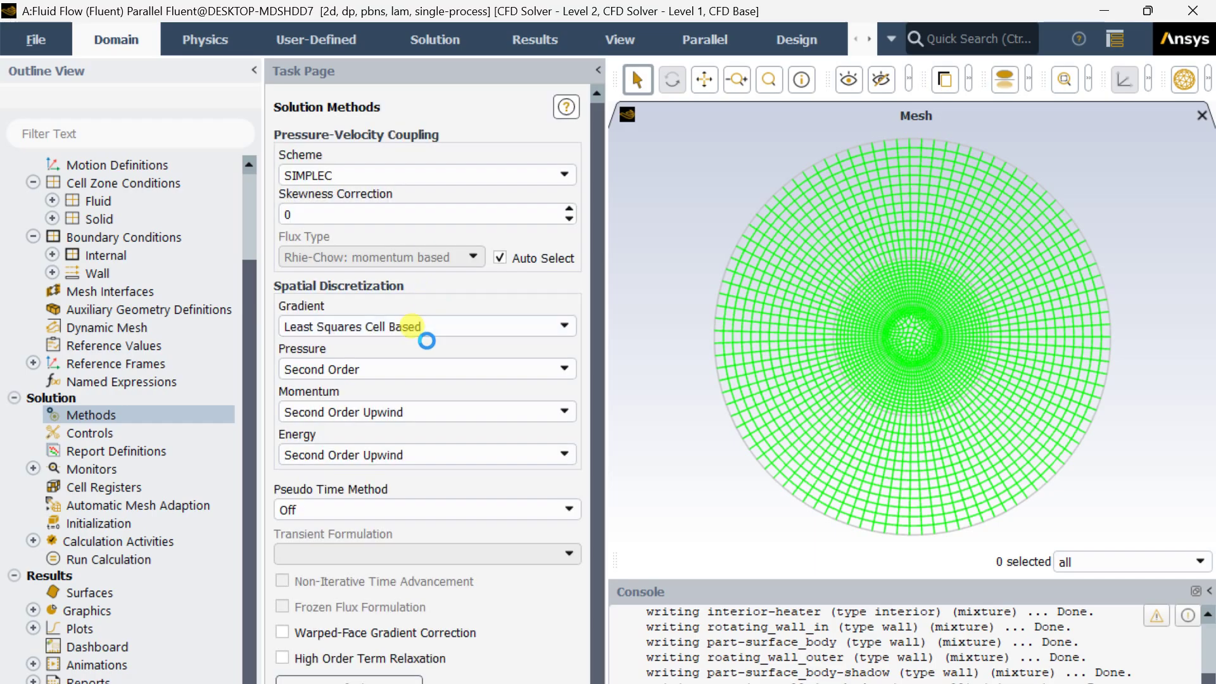
pyautogui.click(433, 326)
pyautogui.click(413, 345)
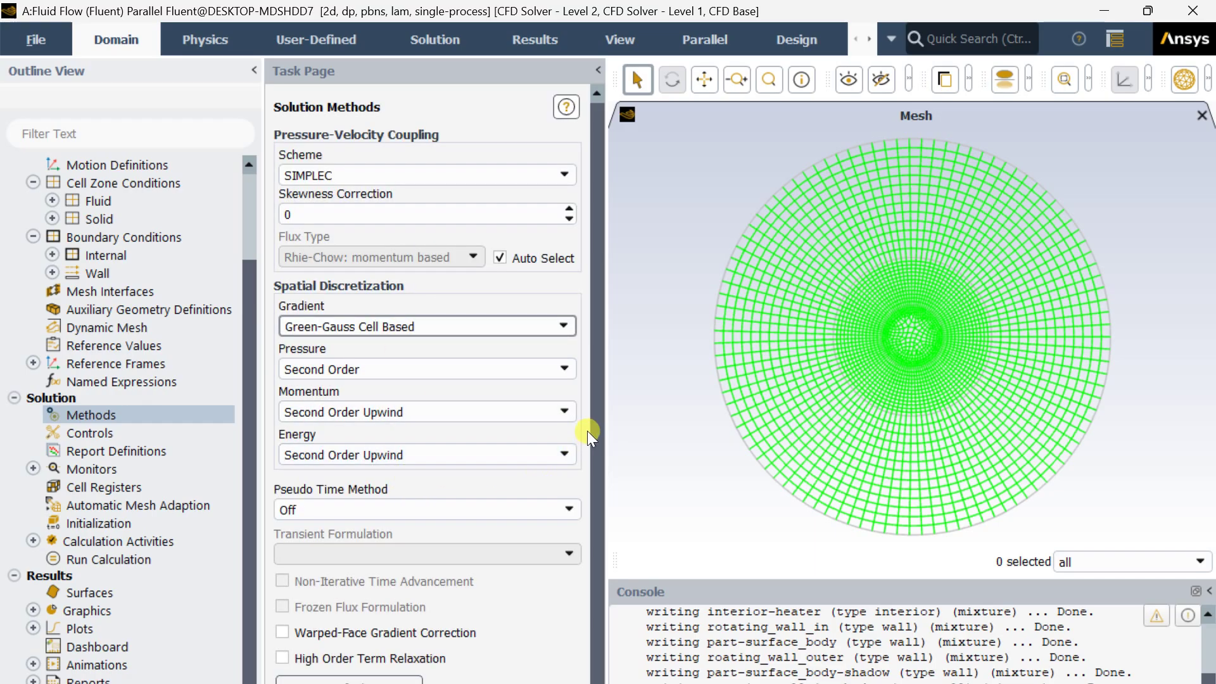
pyautogui.scroll(-1, 592, 443)
pyautogui.click(446, 486)
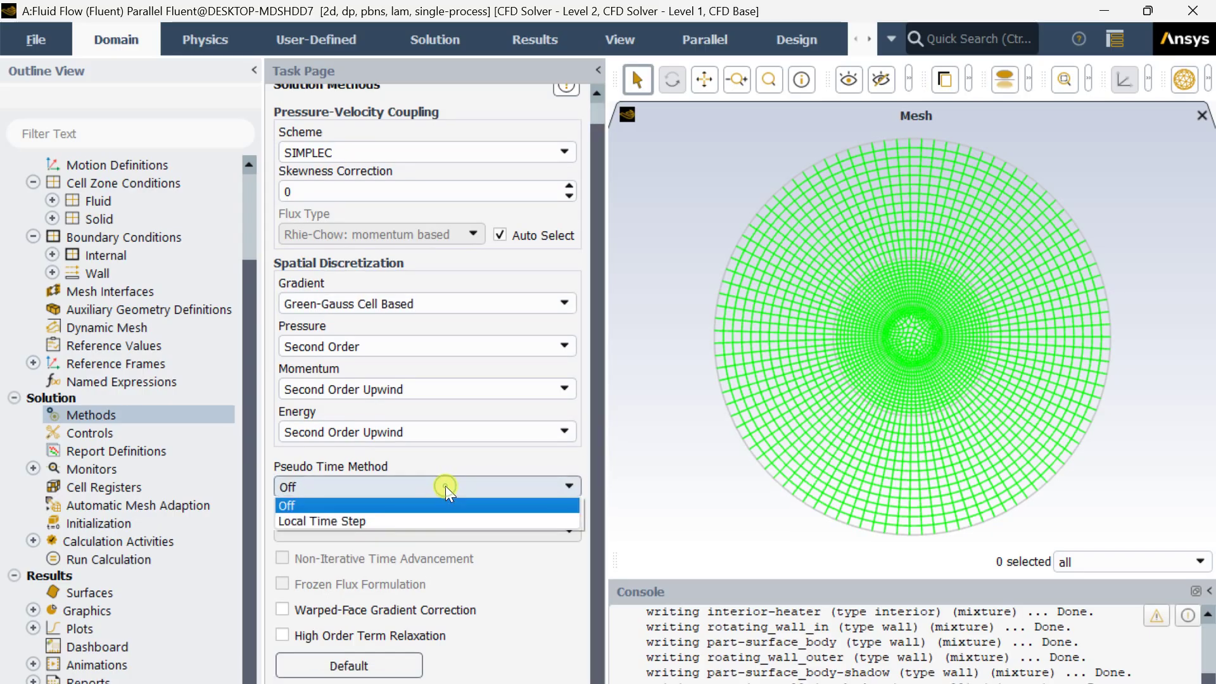
pyautogui.click(445, 485)
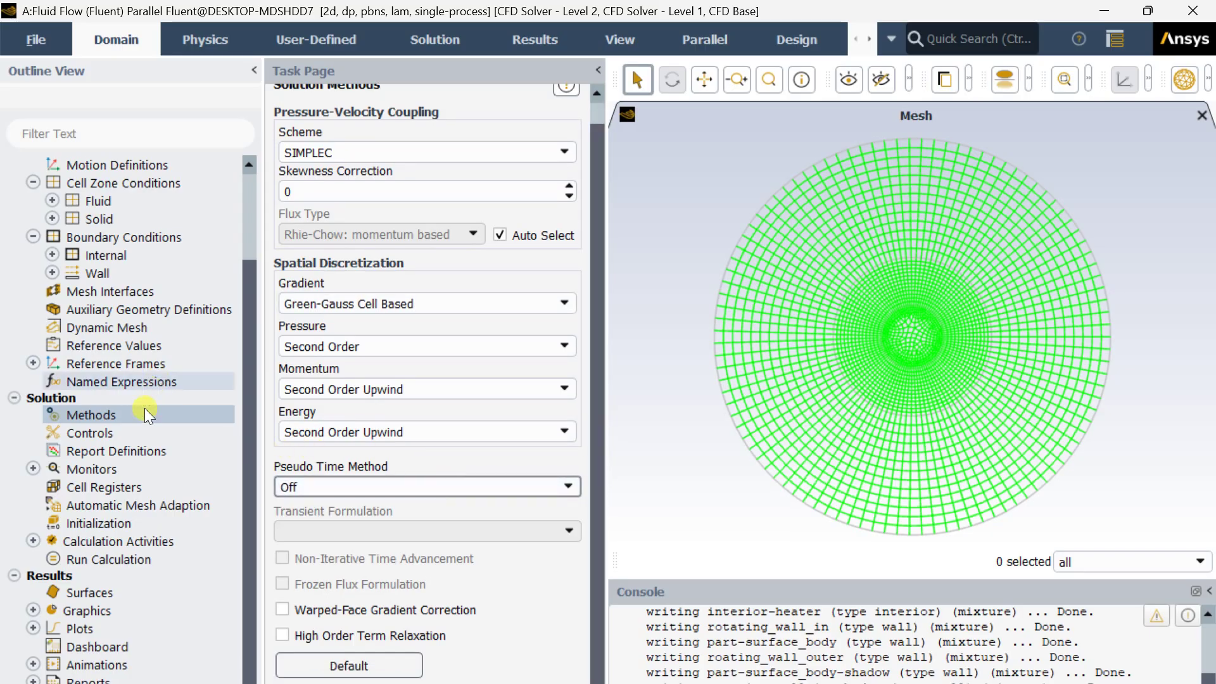
# Set the absolute residual criteria for continuity, x-velocity and y-velocity to 1e-06, matching the energy criterion.
pyautogui.doubleClick(127, 468)
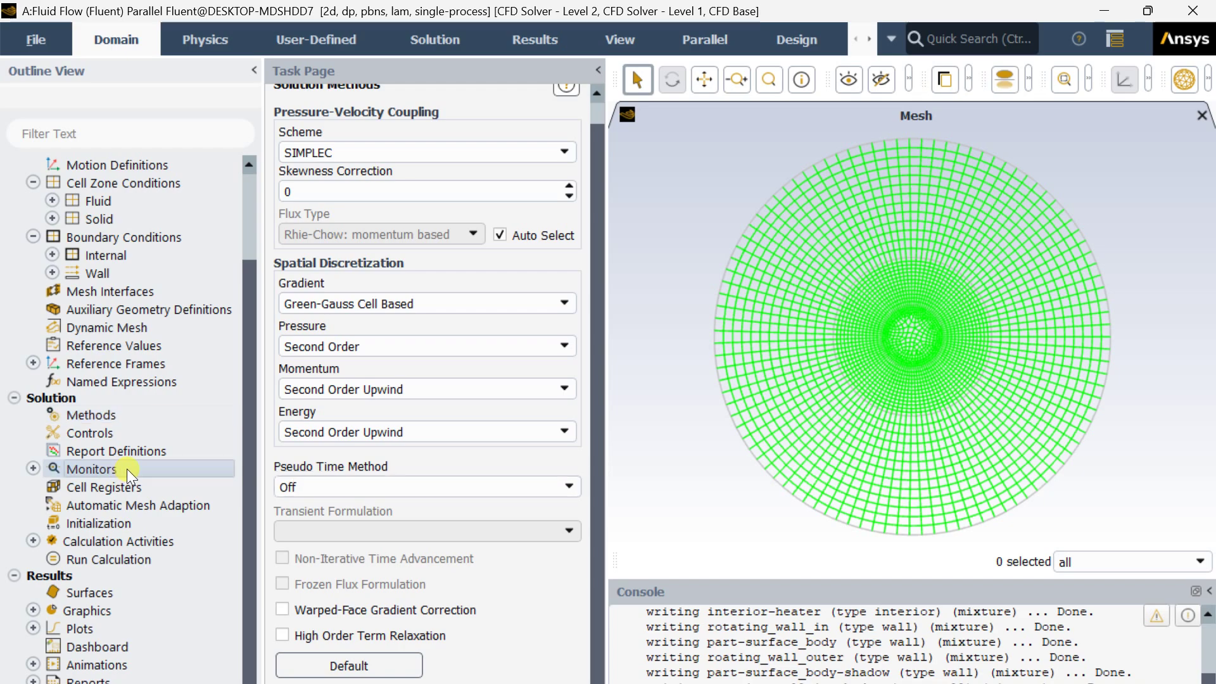
pyautogui.doubleClick(123, 487)
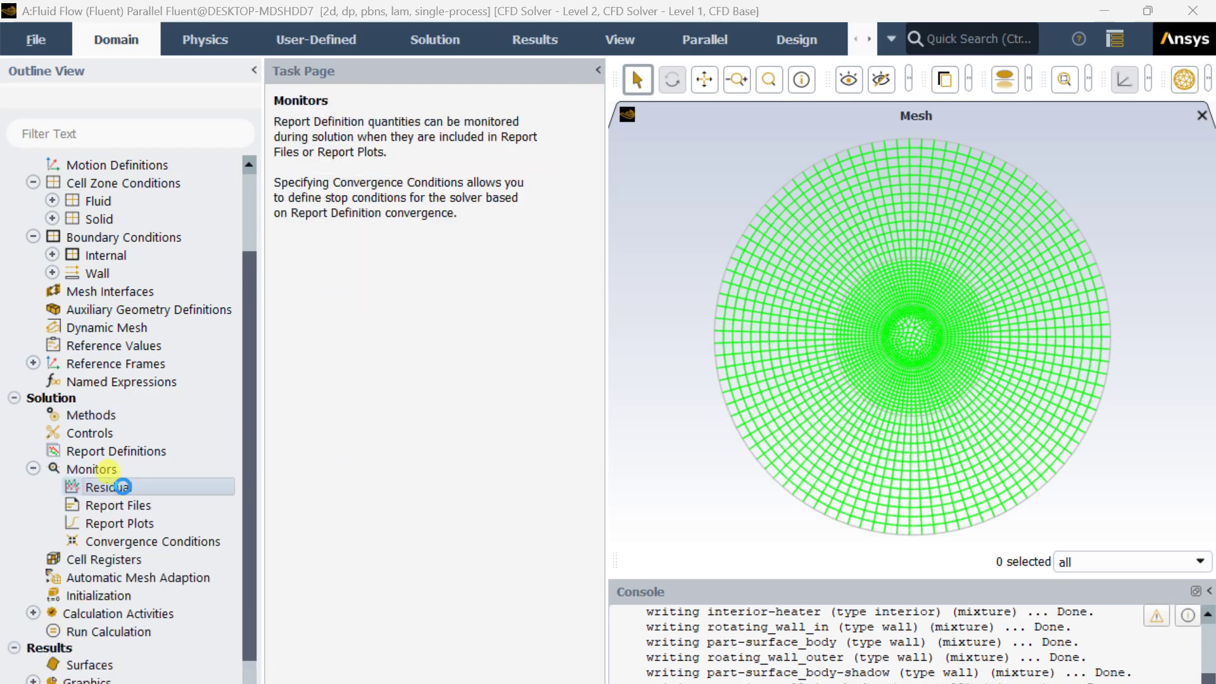
pyautogui.moveTo(782, 469); pyautogui.dragTo(670, 466)
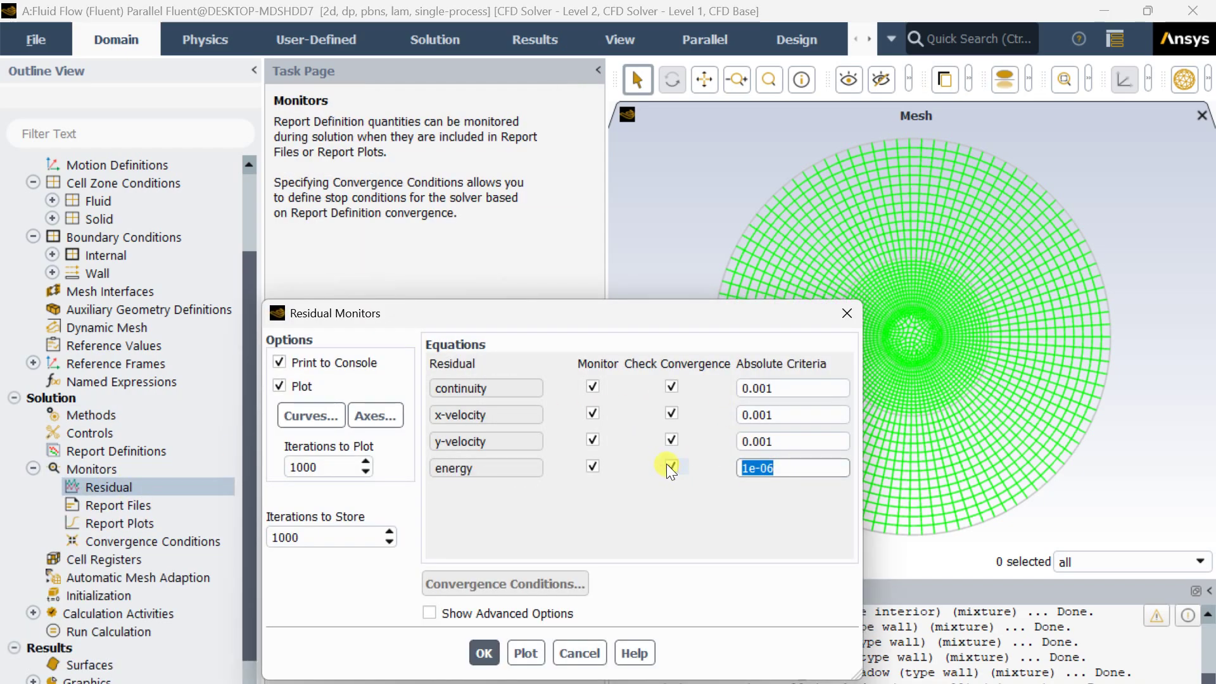
pyautogui.hotkey('ctrl', 'c')
pyautogui.moveTo(784, 442); pyautogui.dragTo(664, 444)
pyautogui.hotkey('ctrl', 'v')
pyautogui.moveTo(792, 415); pyautogui.dragTo(675, 412)
pyautogui.hotkey('ctrl', 'v')
pyautogui.moveTo(792, 388); pyautogui.dragTo(714, 389)
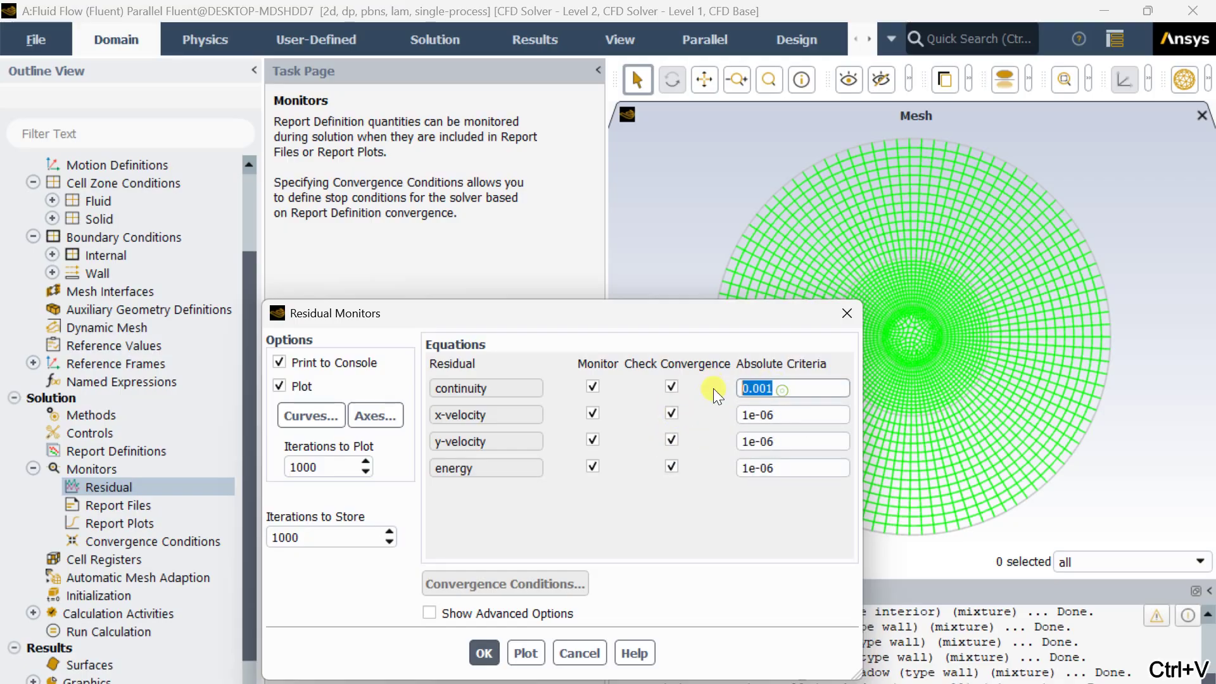
pyautogui.hotkey('ctrl', 'v')
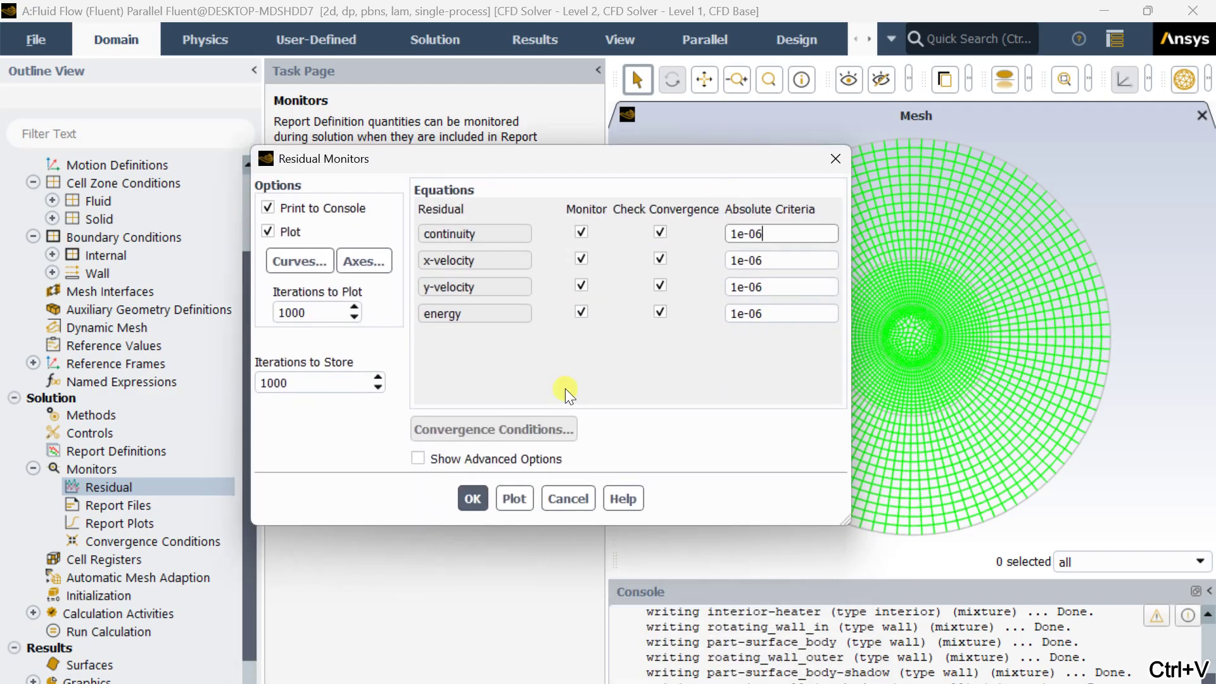
pyautogui.click(472, 421)
# Initialize the solution with Standard Initialization computed from all-zones, using an initial temperature of 300 K.
pyautogui.scroll(-1, 124, 521)
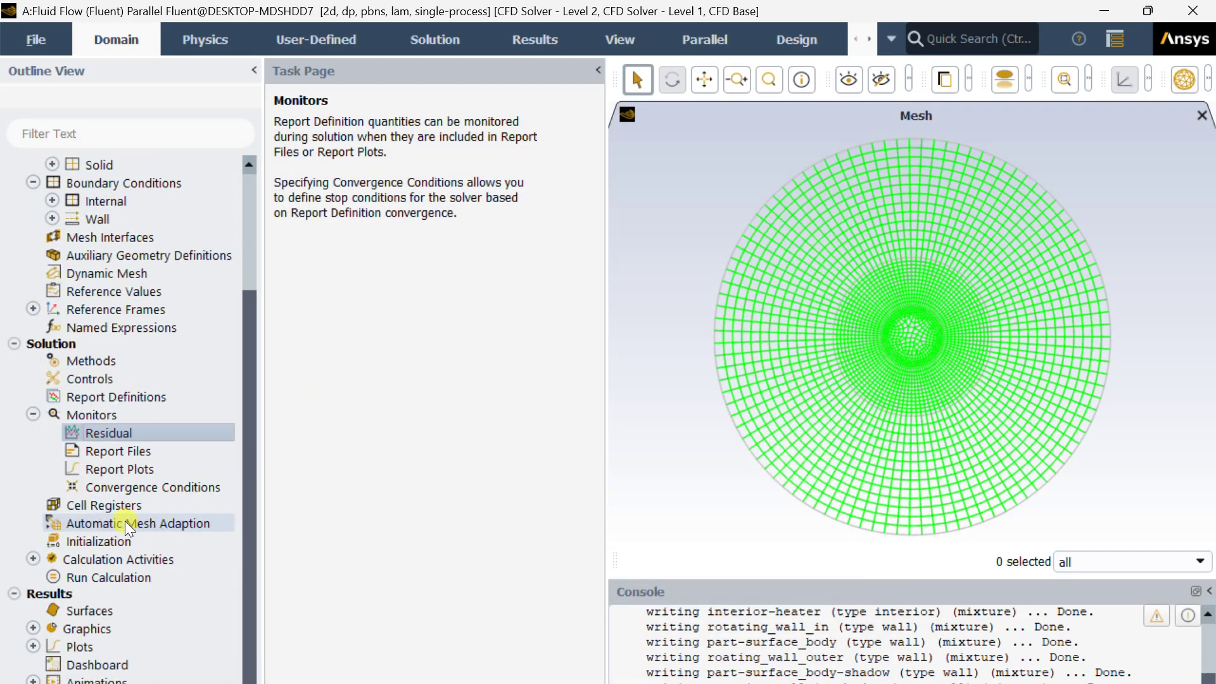
pyautogui.click(124, 541)
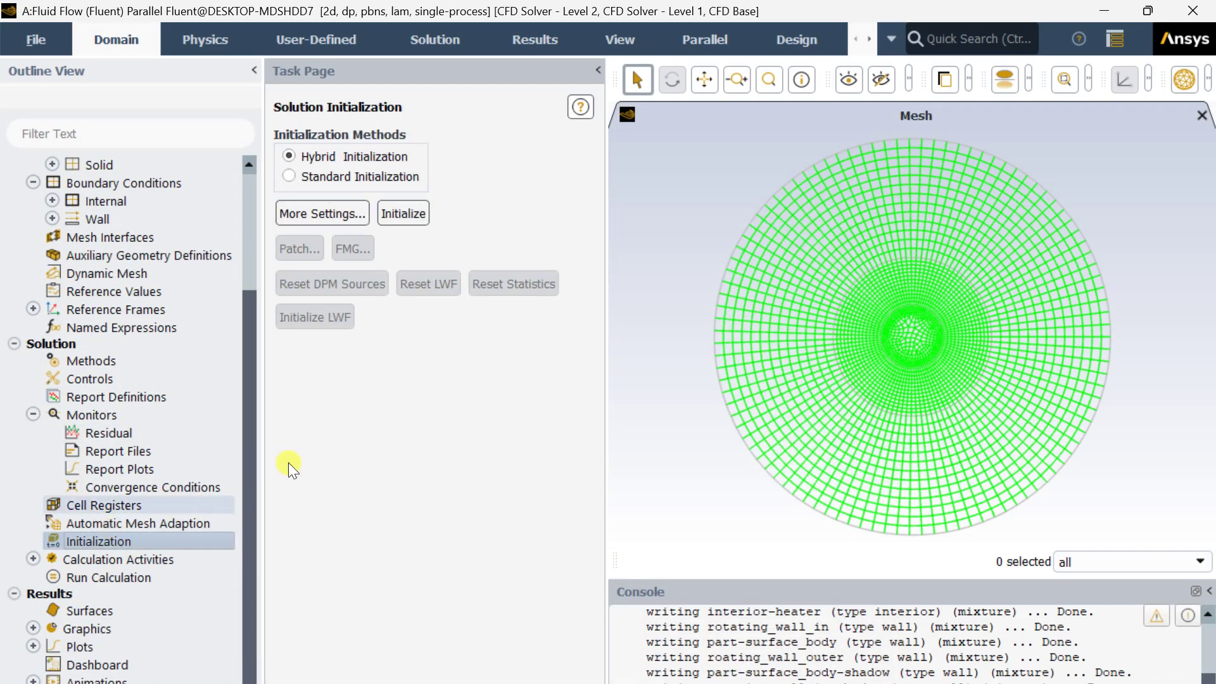
pyautogui.click(341, 178)
pyautogui.click(430, 221)
pyautogui.click(412, 240)
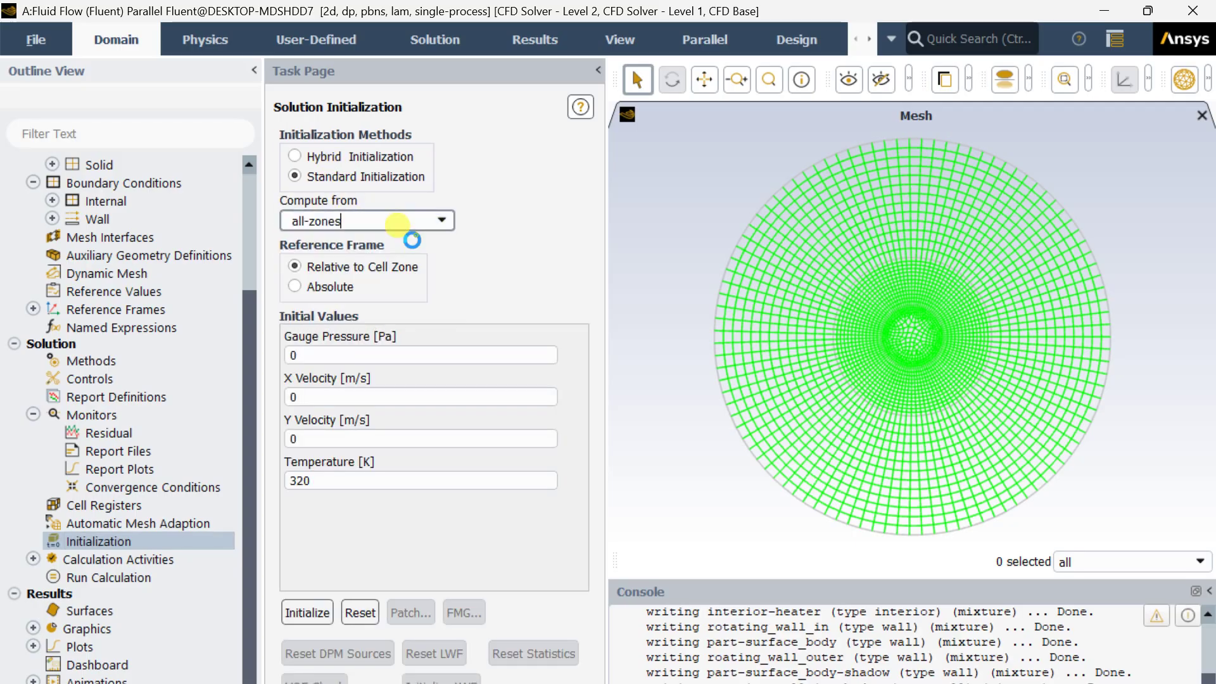
pyautogui.doubleClick(331, 484)
pyautogui.write('300')
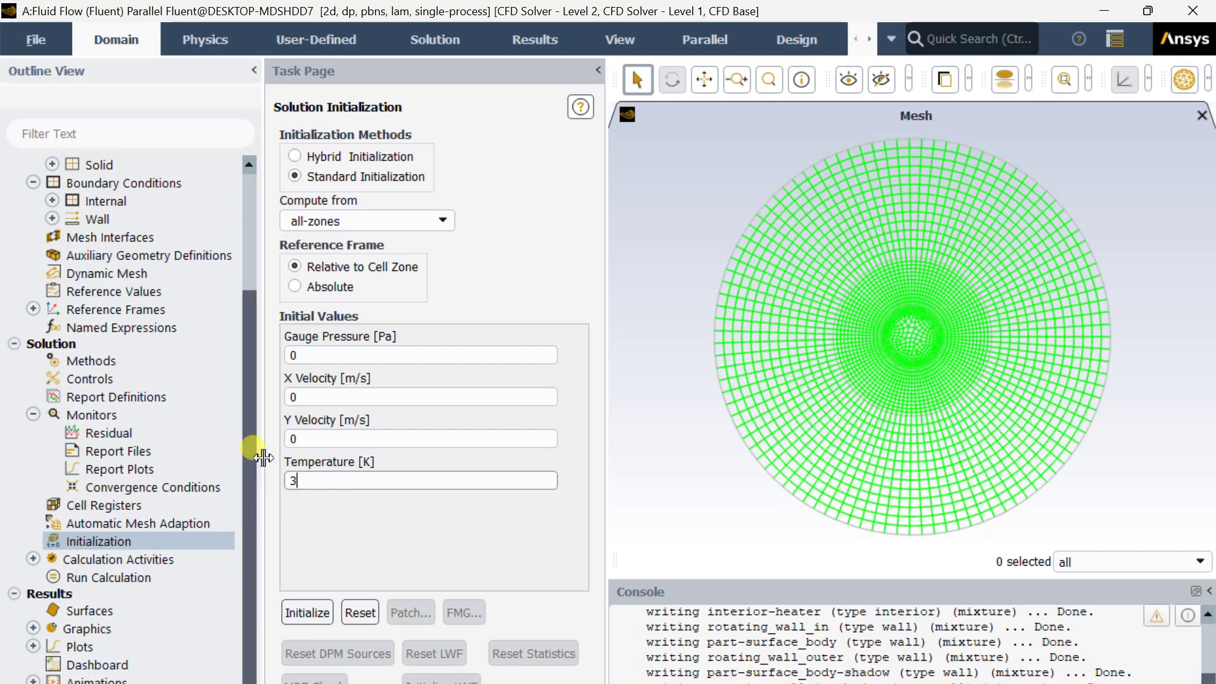
pyautogui.click(322, 609)
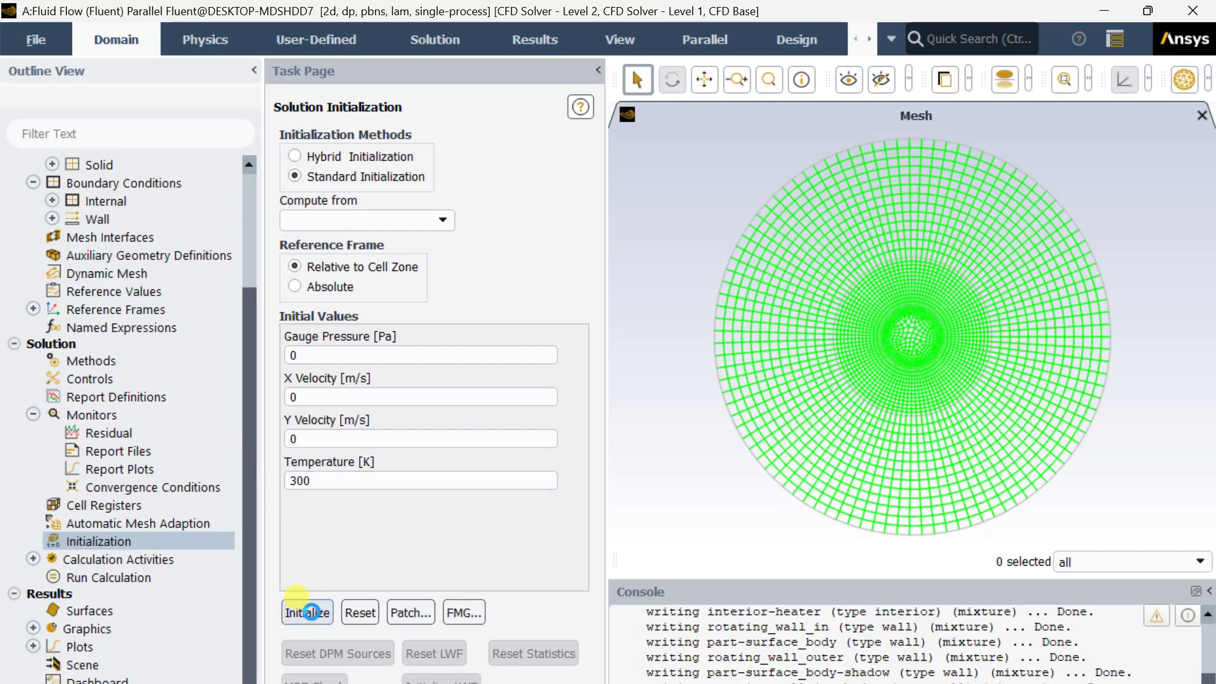
# Run the calculation for 1000 iterations and dismiss the completion notice.
pyautogui.click(139, 574)
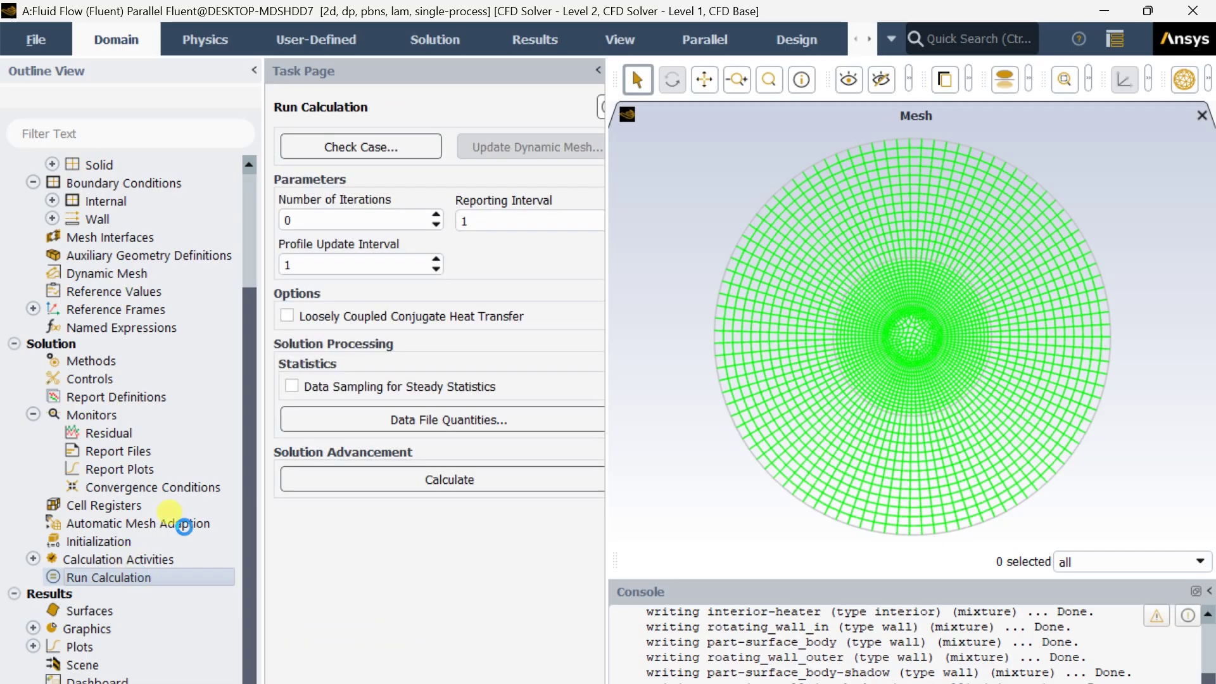
pyautogui.doubleClick(334, 220)
pyautogui.write('1000')
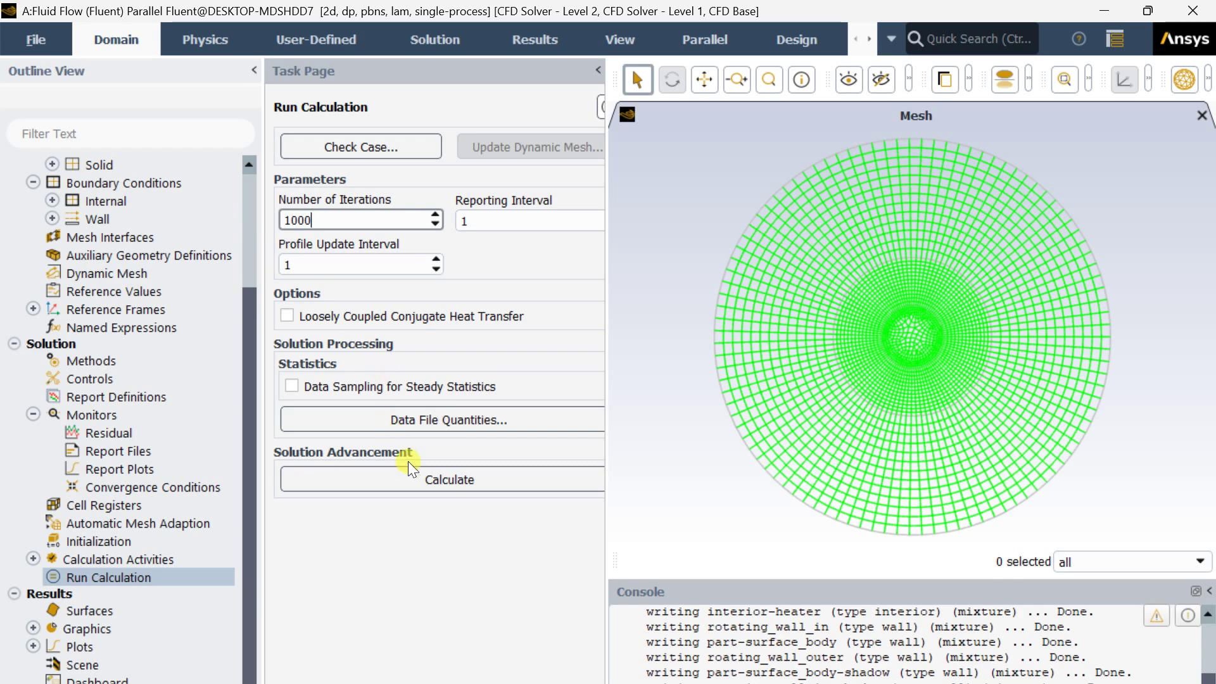
pyautogui.click(412, 478)
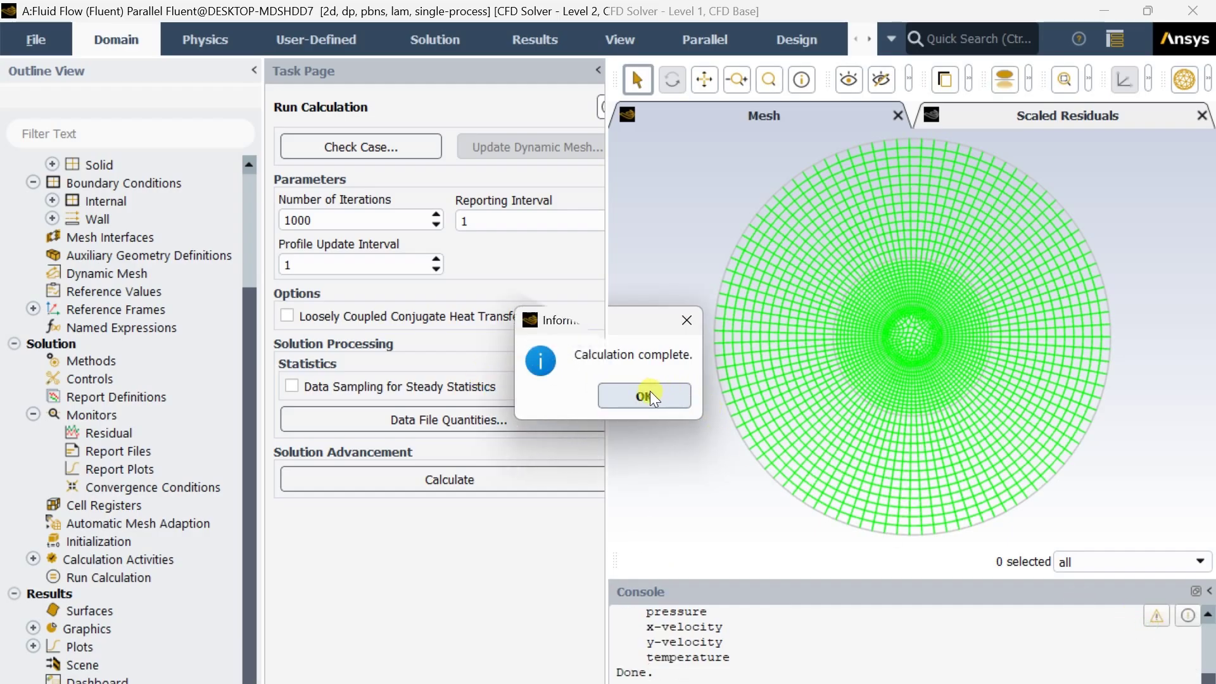
pyautogui.click(649, 390)
# Quit Fluent and open the Results of the Fluid Flow system in CFD-Post from Workbench.
pyautogui.click(1203, 8)
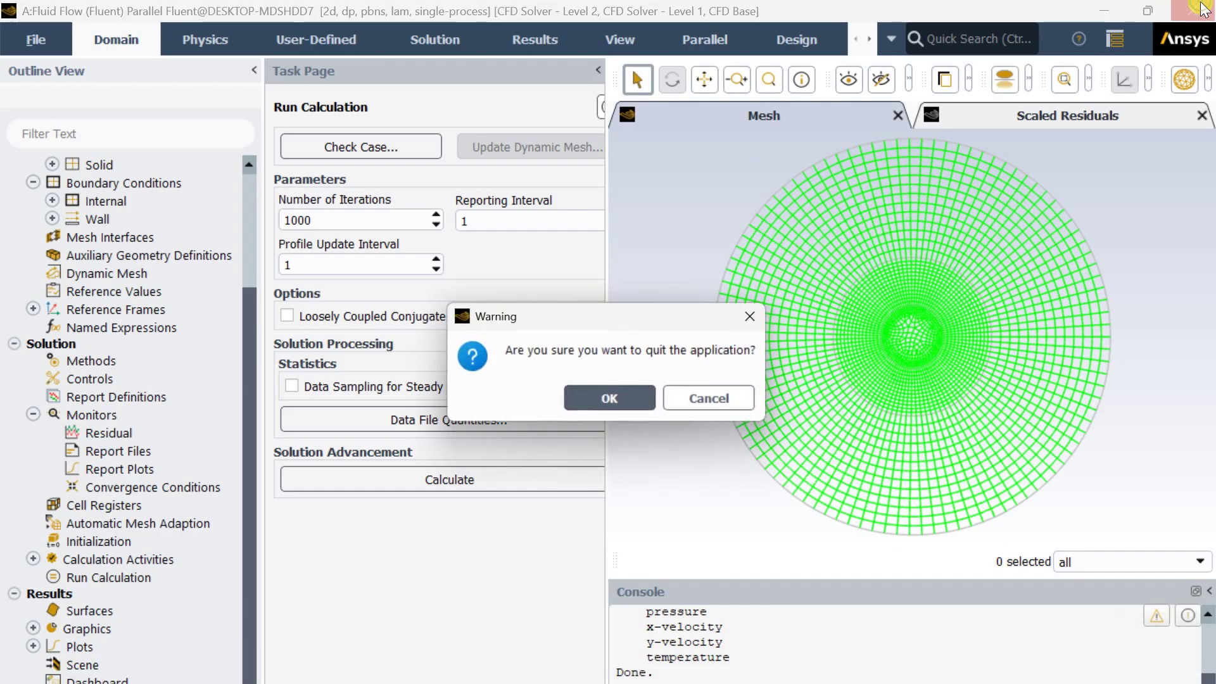
pyautogui.click(606, 394)
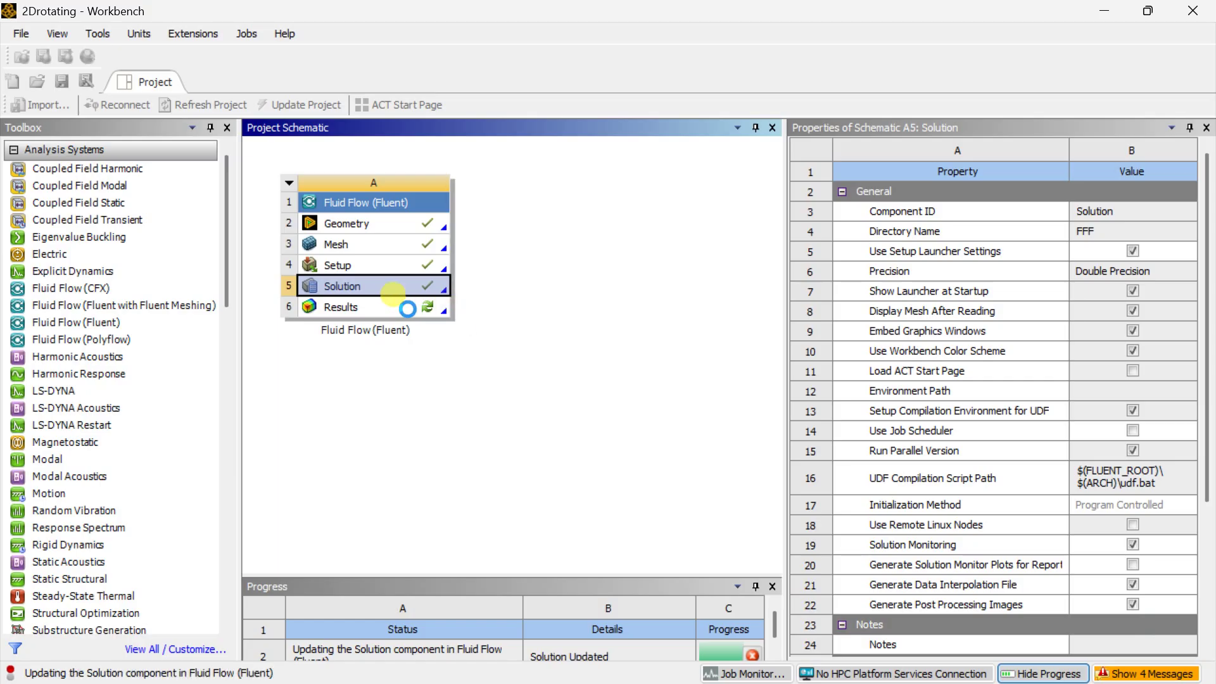
pyautogui.click(407, 308)
pyautogui.rightClick(408, 309)
pyautogui.click(431, 317)
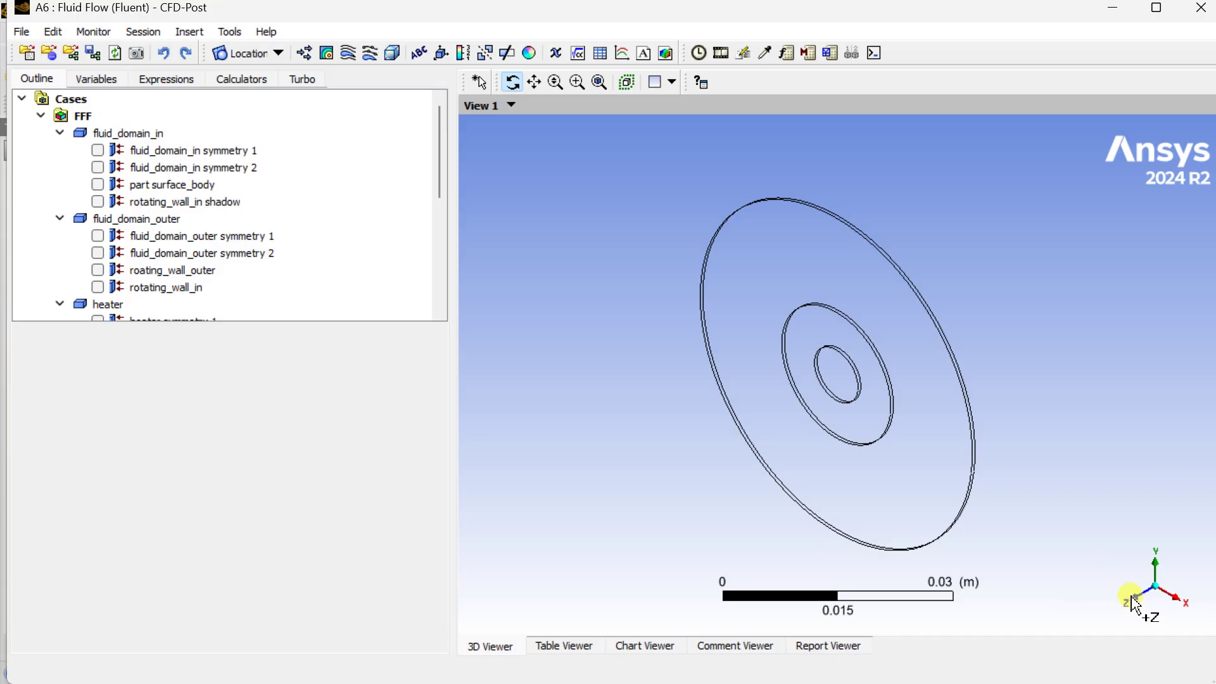
# Insert Contour 1 and choose all surfaces of fluid_domain_in, fluid_domain_outer and heater as its locations.
pyautogui.click(1134, 600)
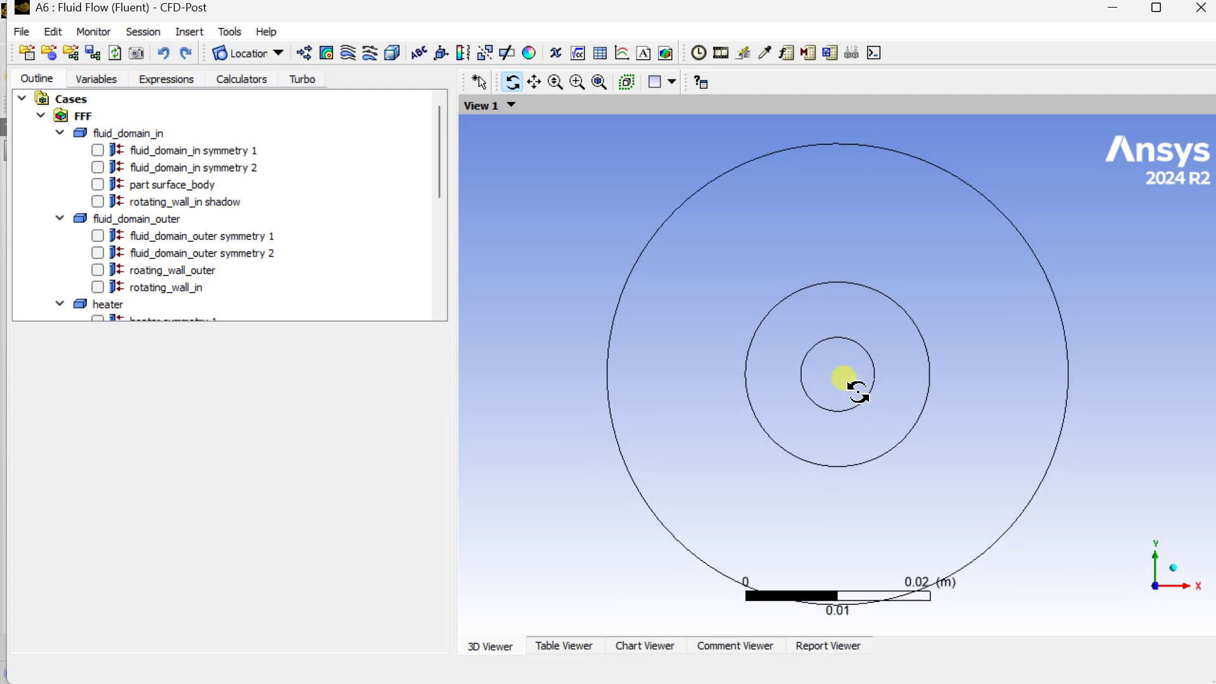
pyautogui.click(326, 52)
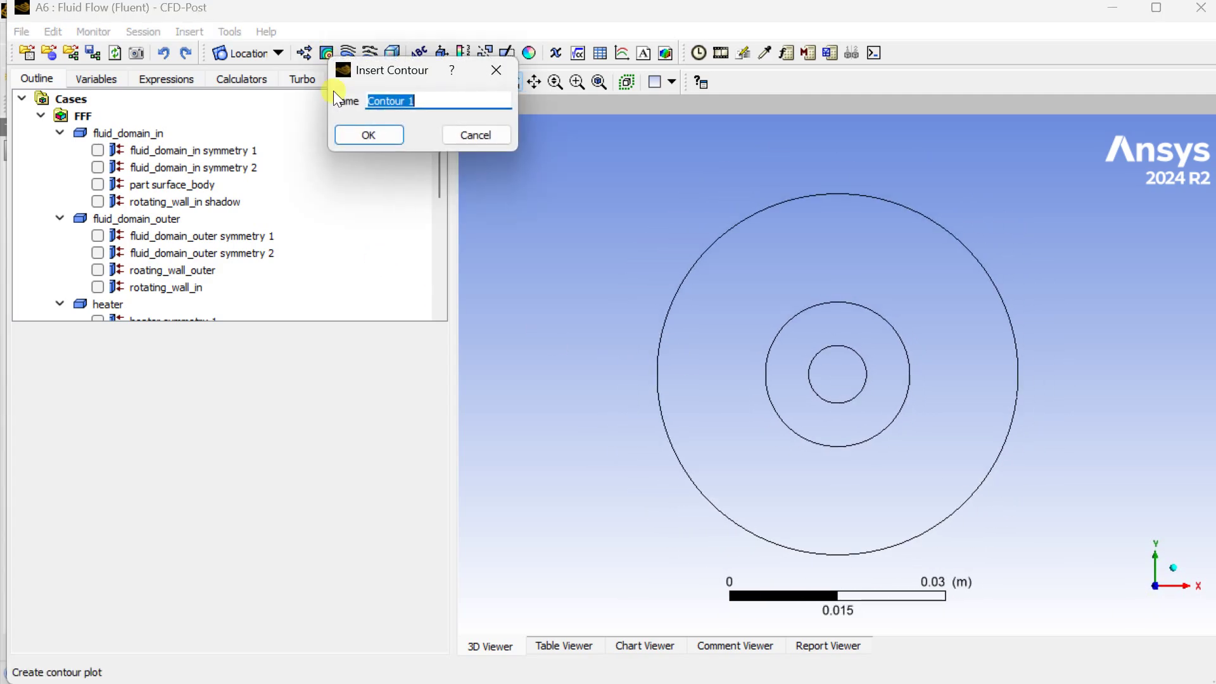
pyautogui.click(368, 135)
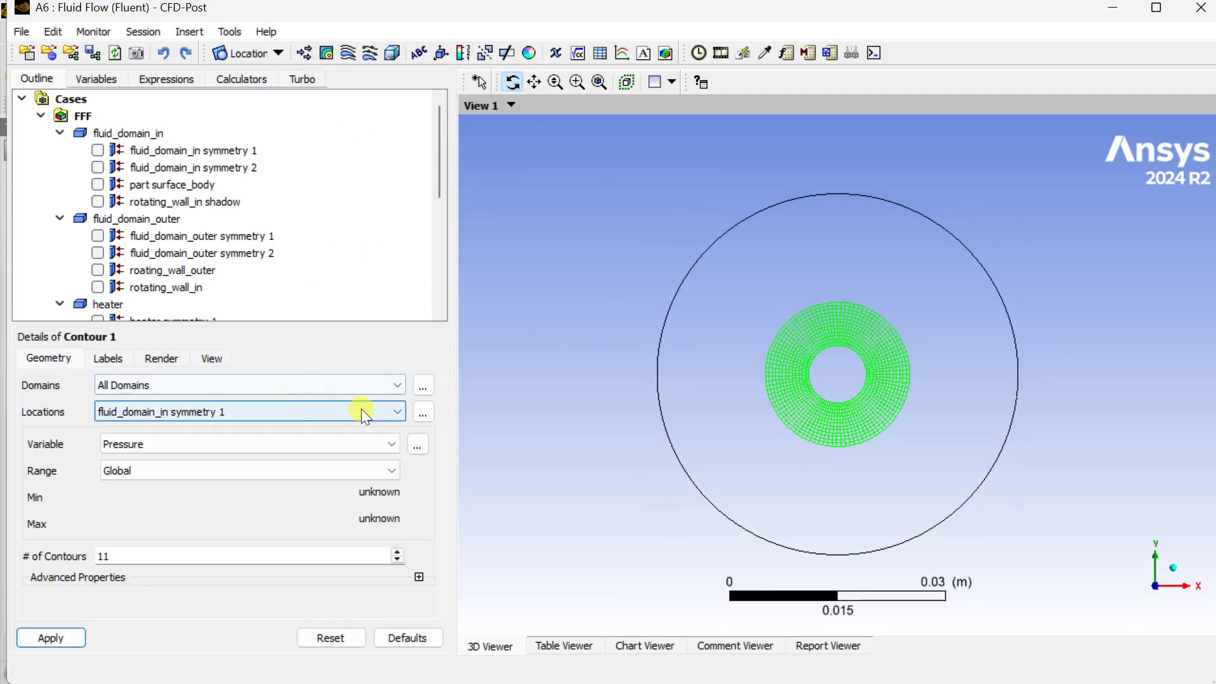
pyautogui.click(422, 411)
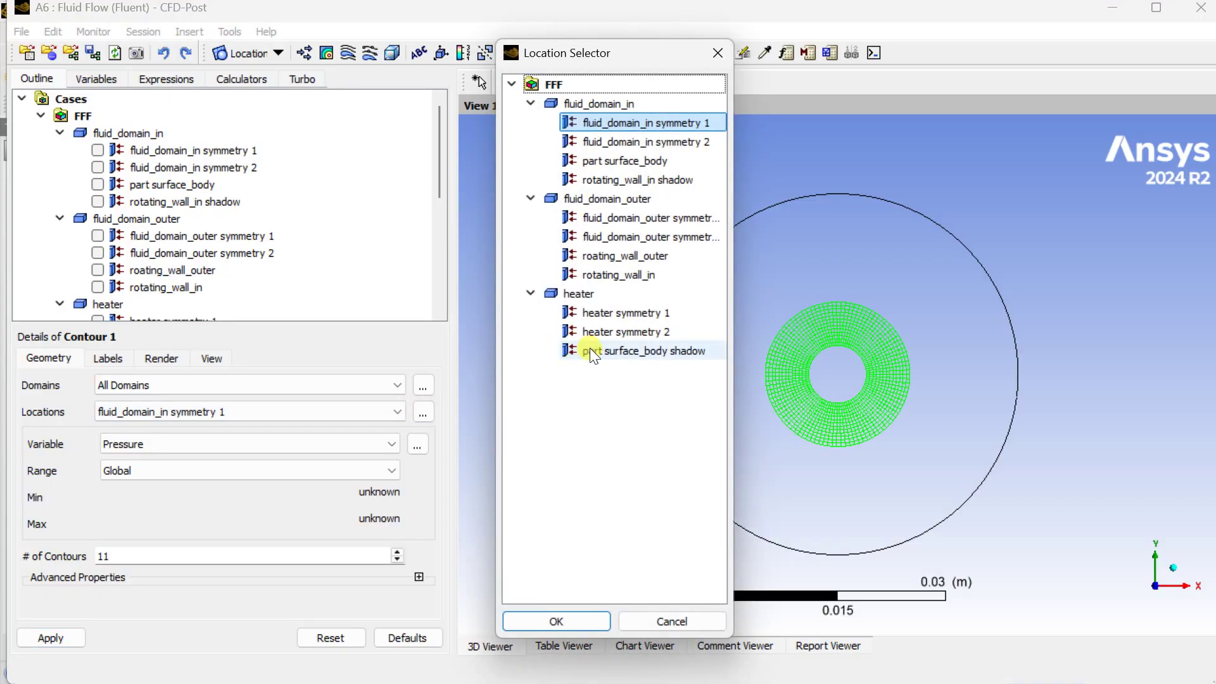
pyautogui.keyDown('shift'); pyautogui.click(594, 352); pyautogui.keyUp('shift')
pyautogui.click(557, 621)
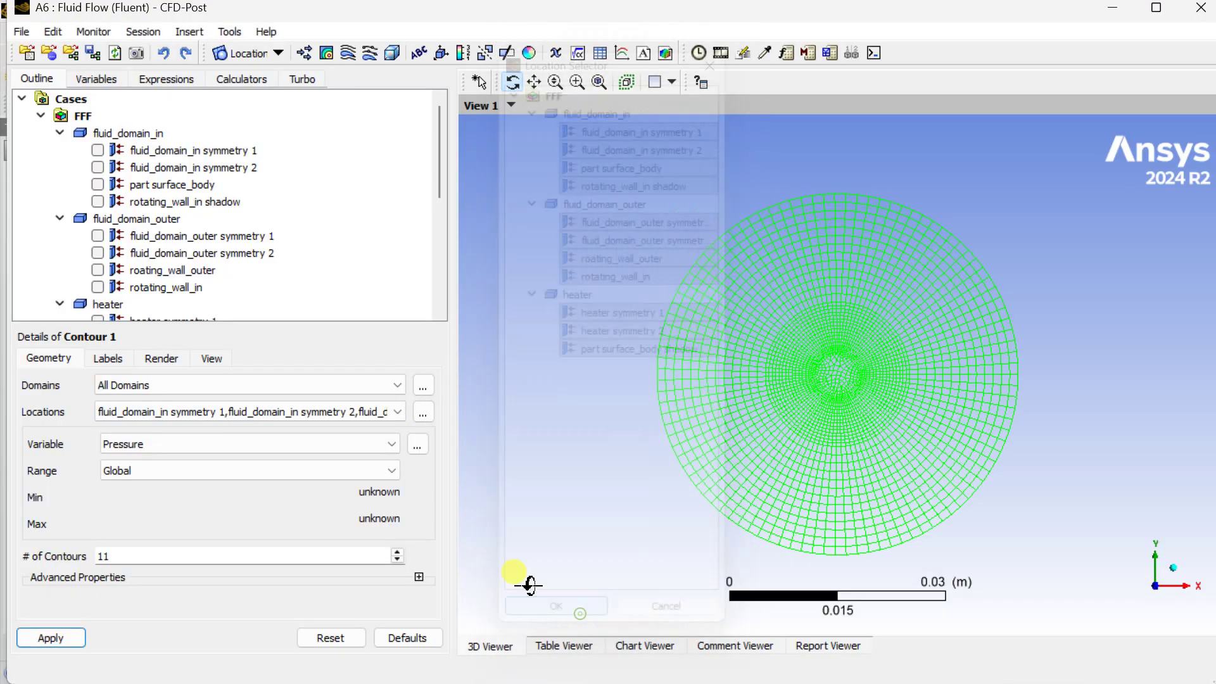
# Plot Velocity on Contour 1 with a Local range and 100 contours.
pyautogui.click(235, 442)
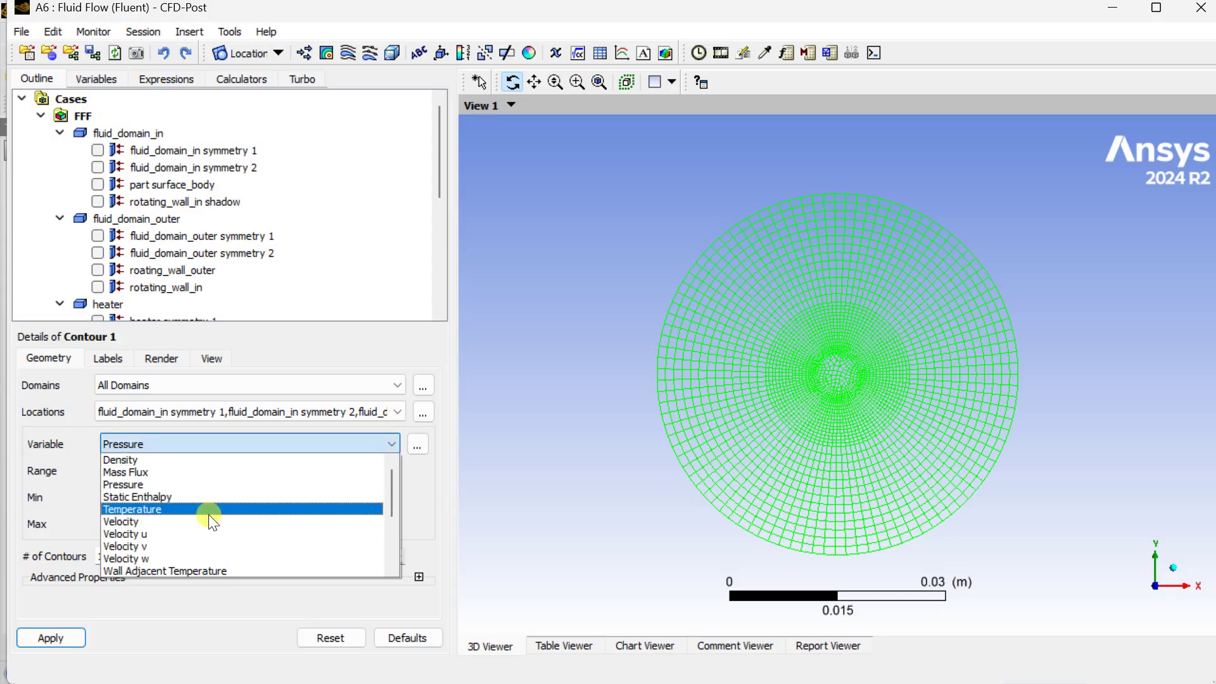
pyautogui.click(213, 521)
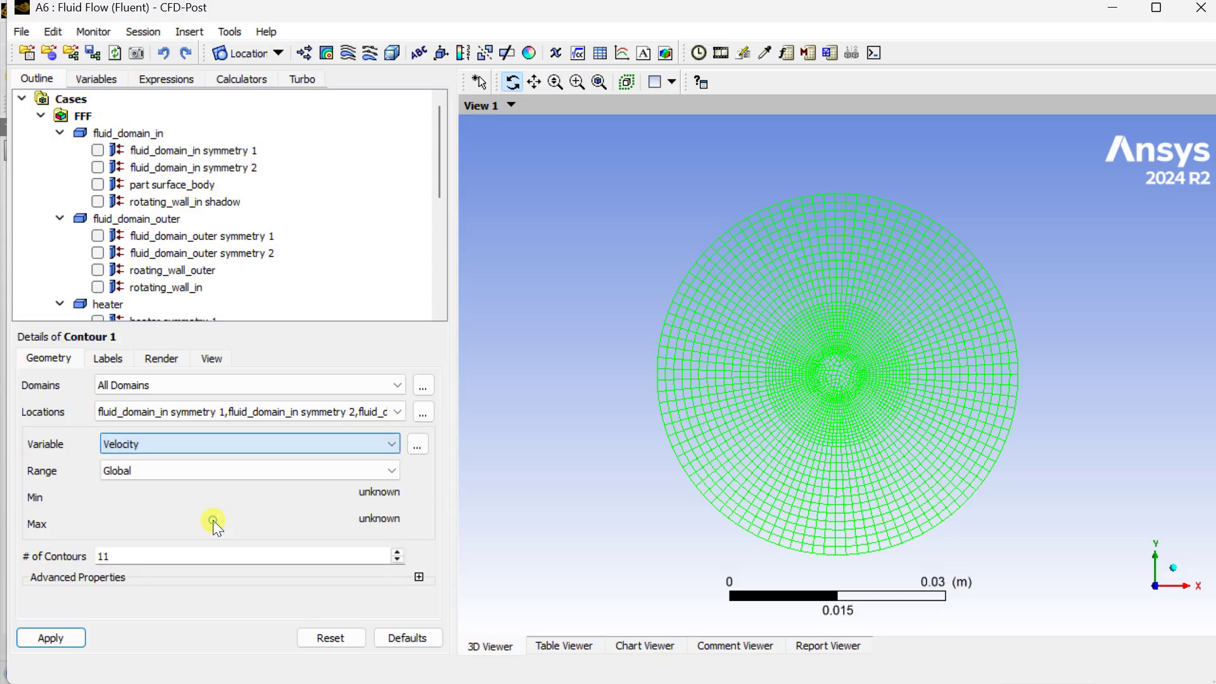
pyautogui.click(158, 473)
pyautogui.click(155, 499)
pyautogui.doubleClick(149, 555)
pyautogui.write('100')
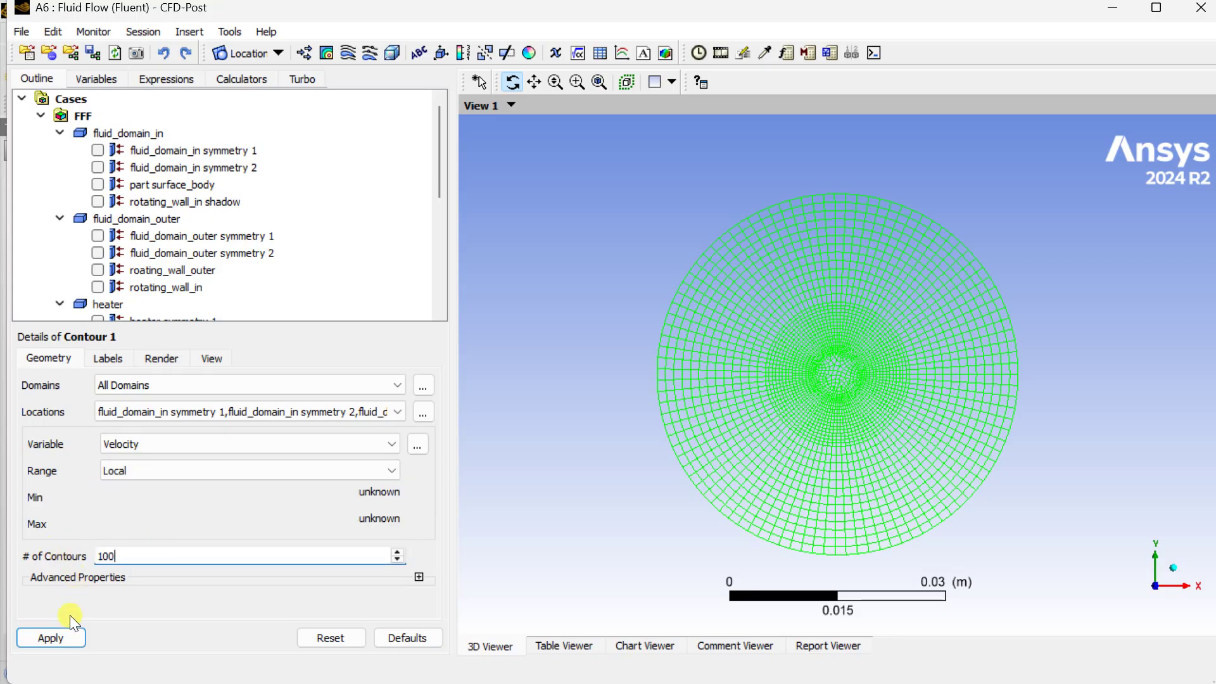
pyautogui.click(51, 637)
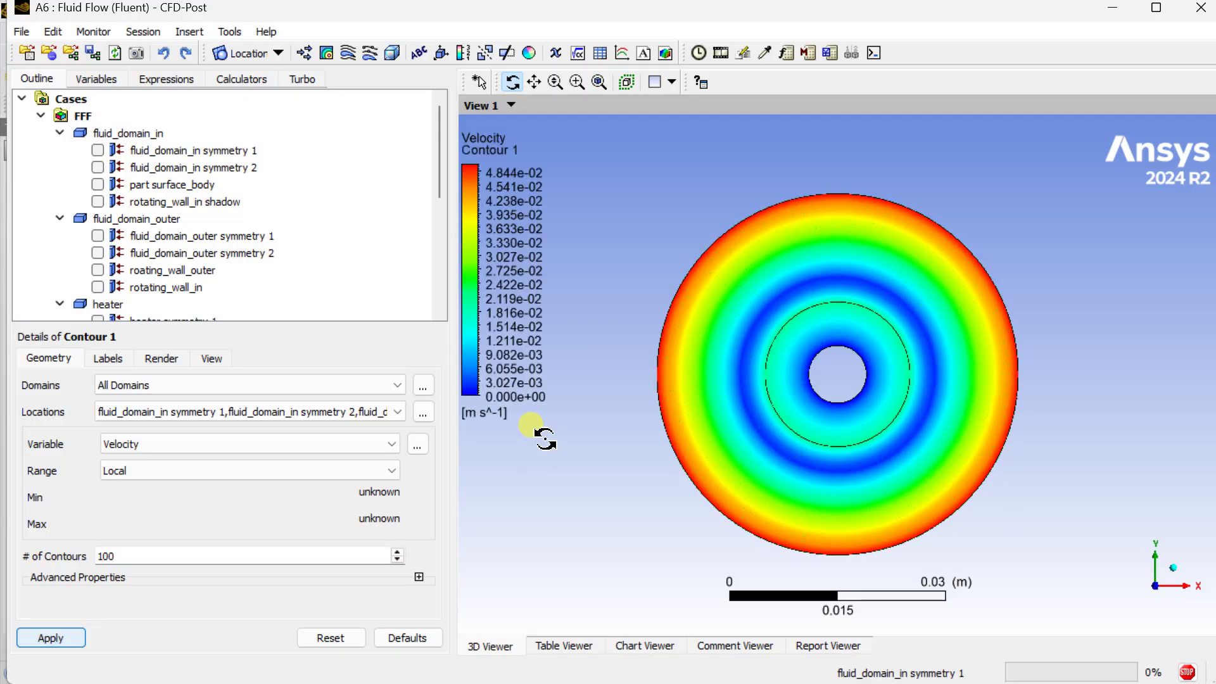
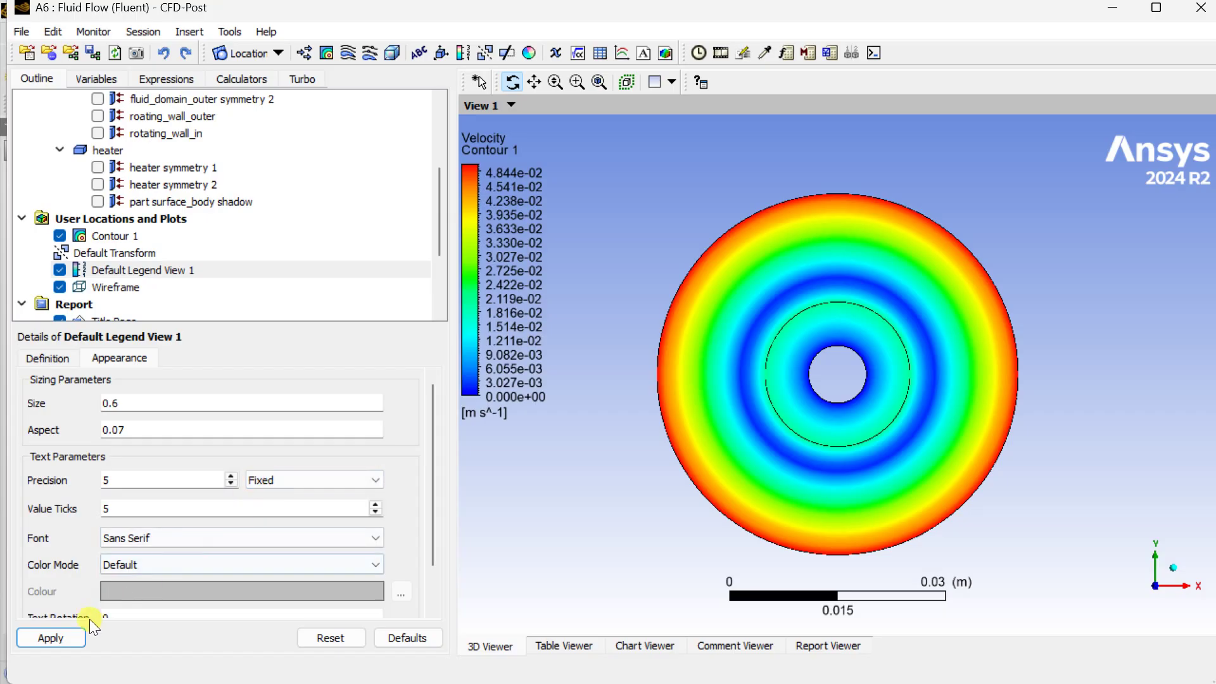
# Apply Fixed number format with precision 5 to the default legend, and hide Contour 1.
pyautogui.click(64, 637)
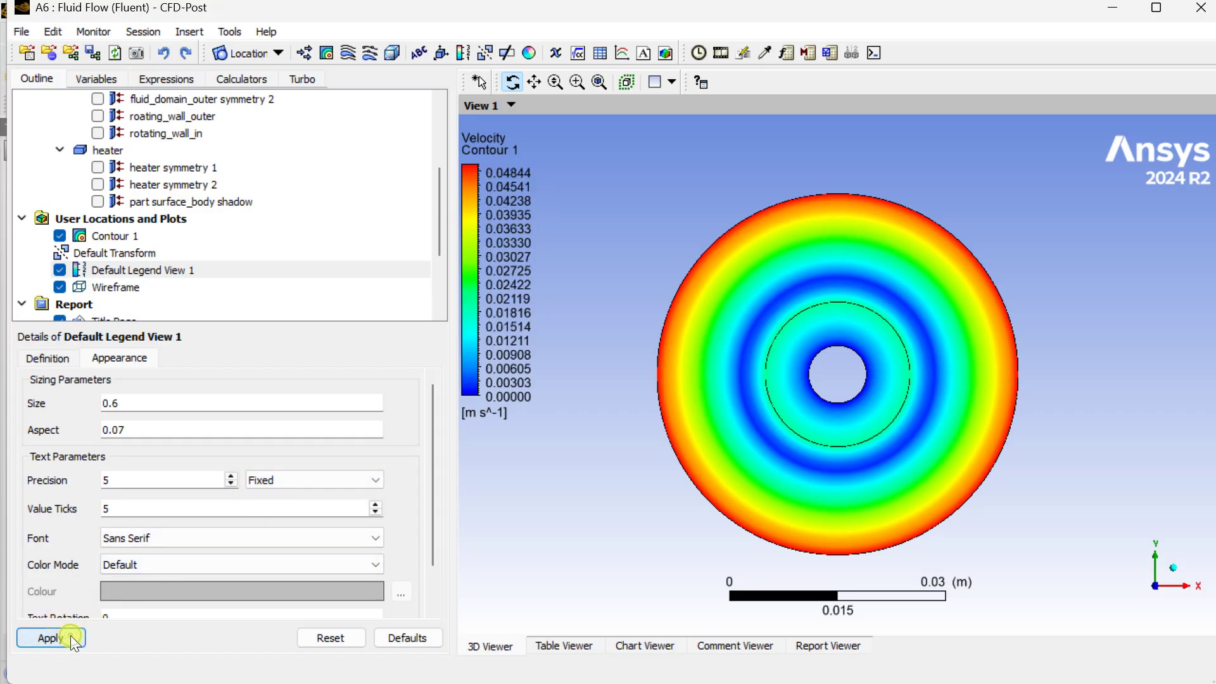
pyautogui.click(58, 236)
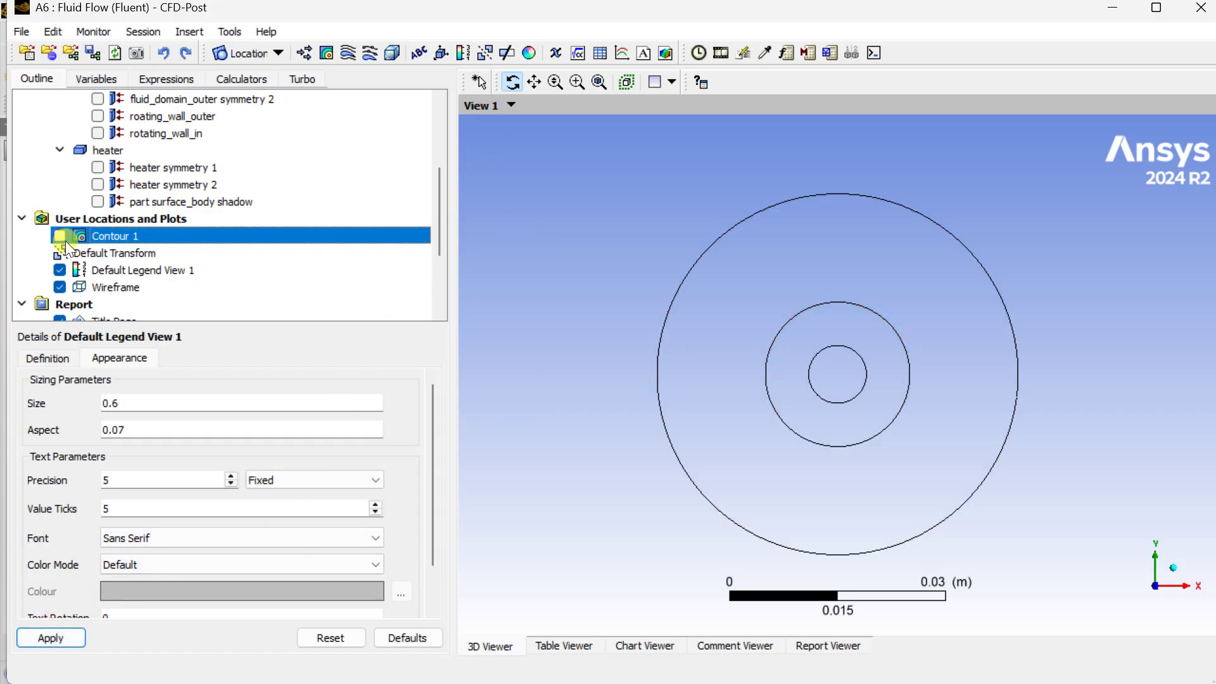
# Create velocity vector plot Vector 1 on fluid_domain_in symmetry 1 and fluid_domain_outer symmetry 1.
pyautogui.click(304, 54)
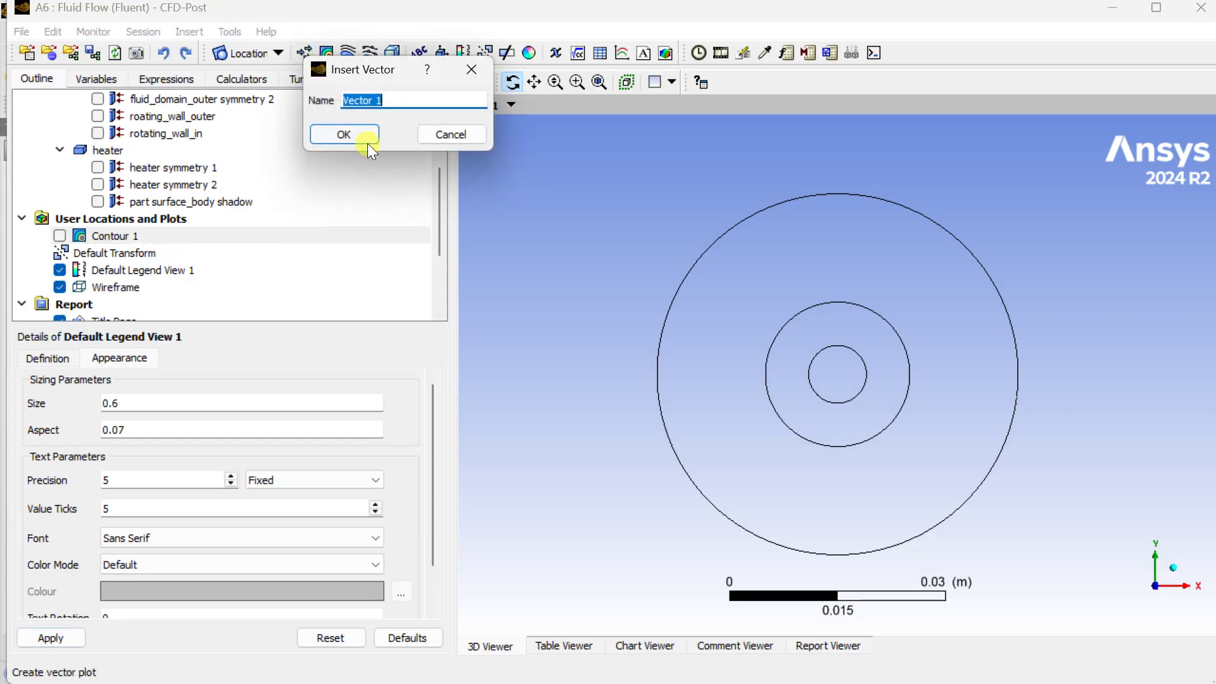
pyautogui.click(354, 133)
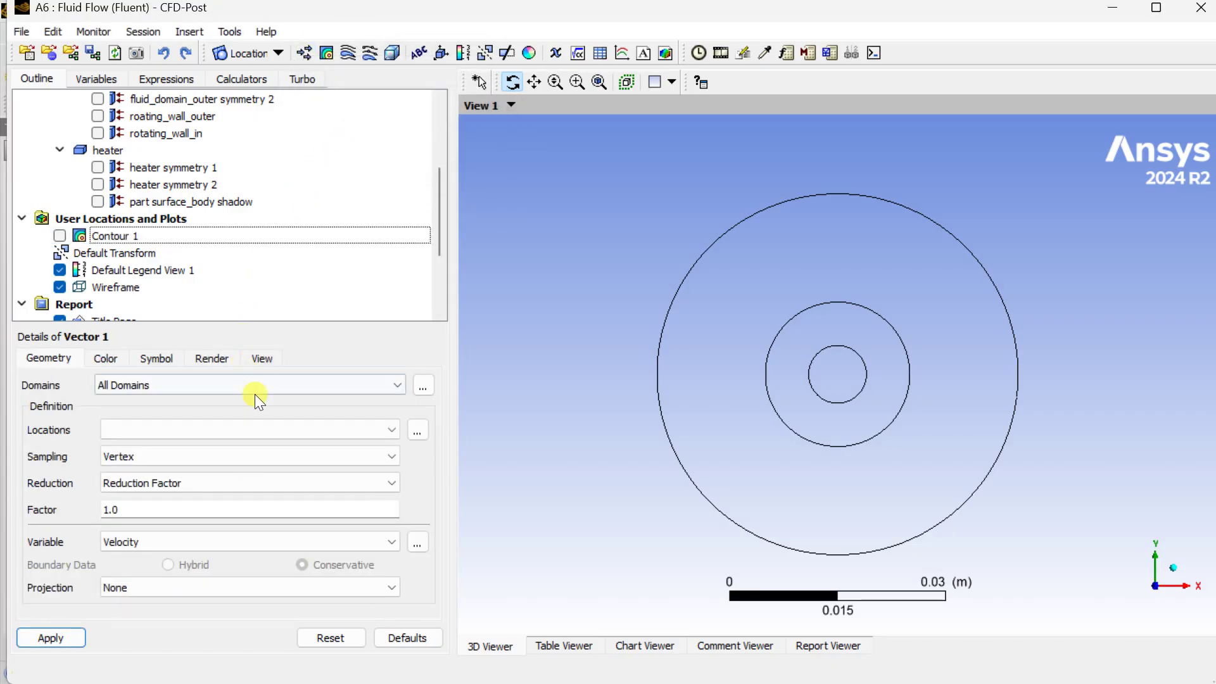
pyautogui.click(364, 428)
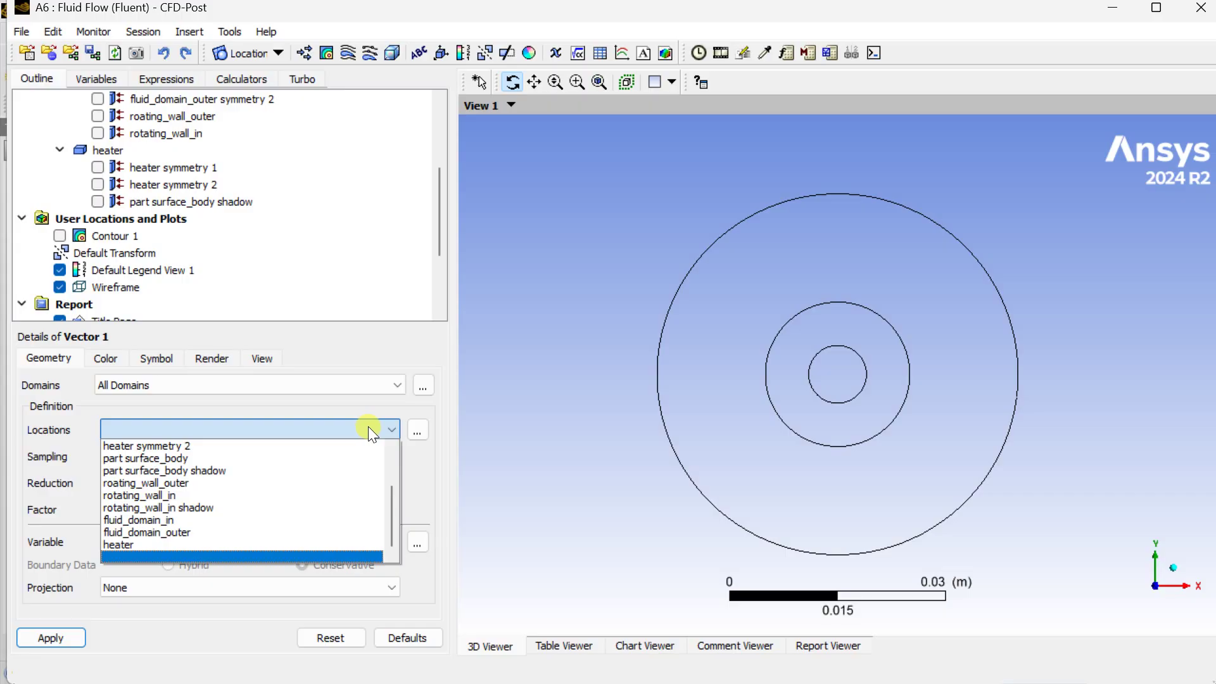
pyautogui.click(368, 427)
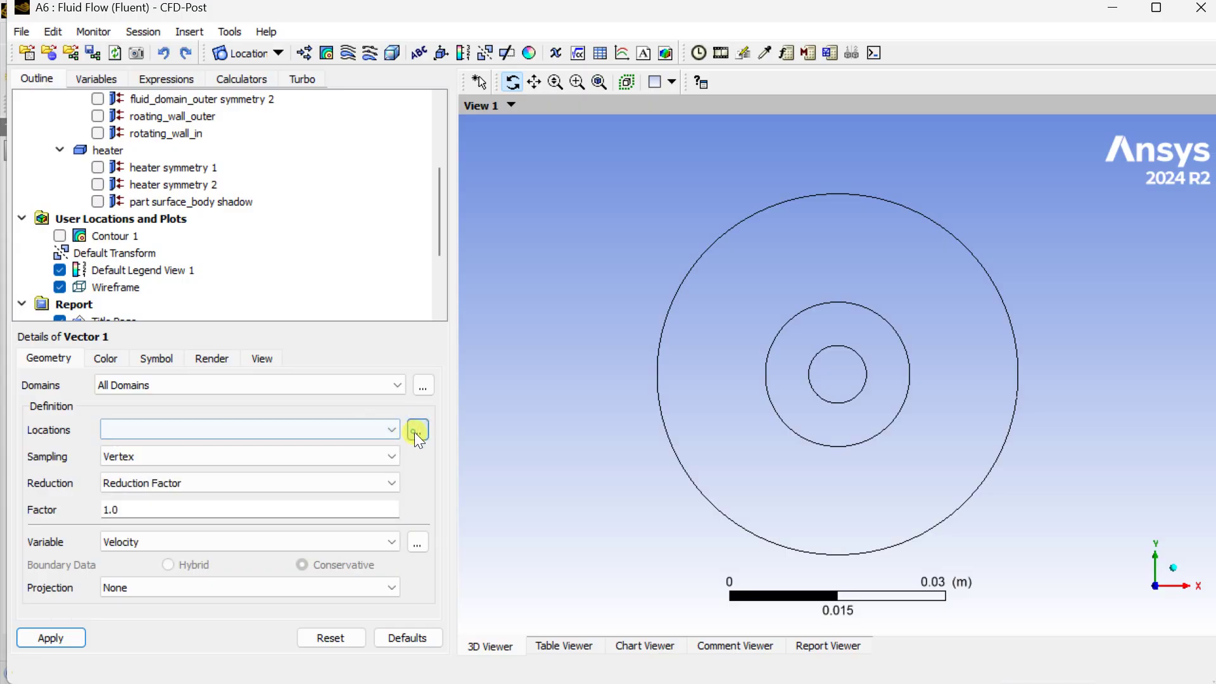
pyautogui.click(416, 430)
pyautogui.click(647, 127)
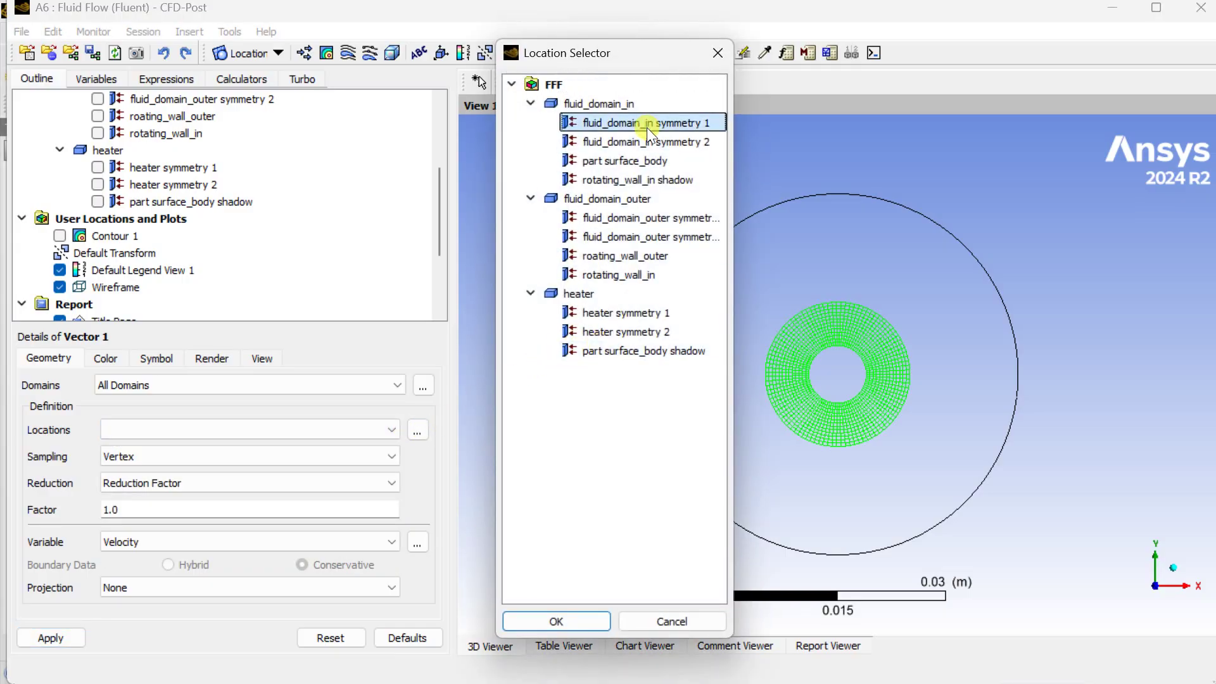
pyautogui.keyDown('ctrl'); pyautogui.click(641, 217); pyautogui.keyUp('ctrl')
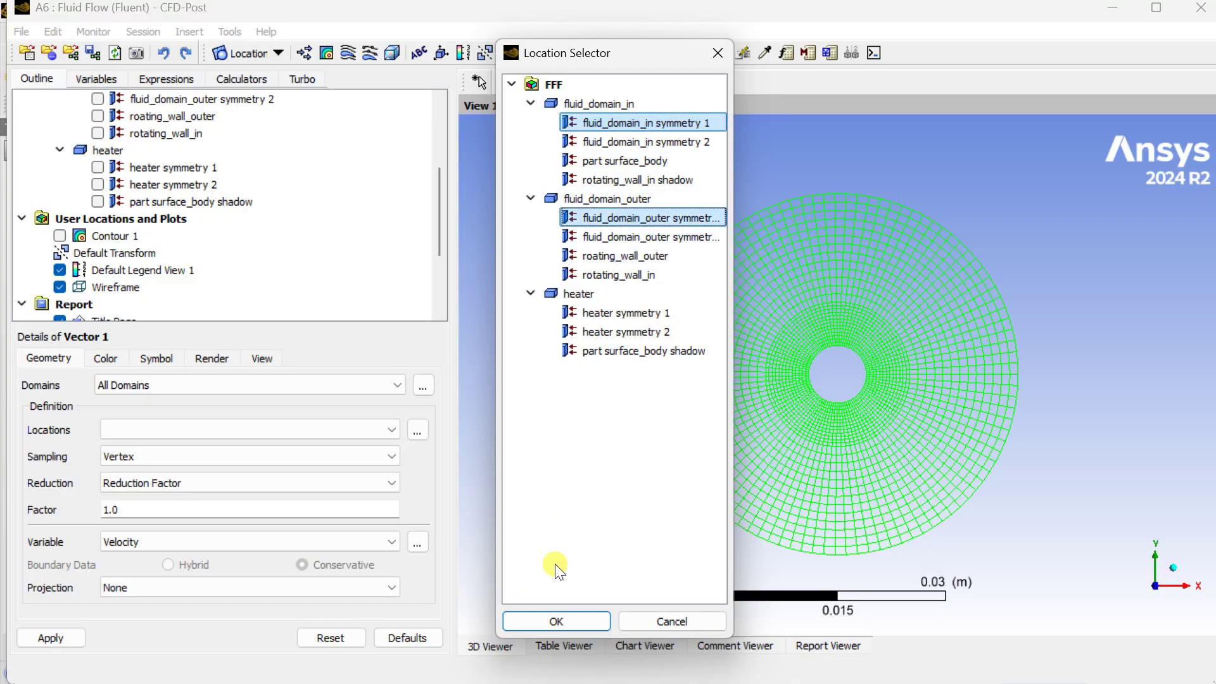
pyautogui.click(550, 622)
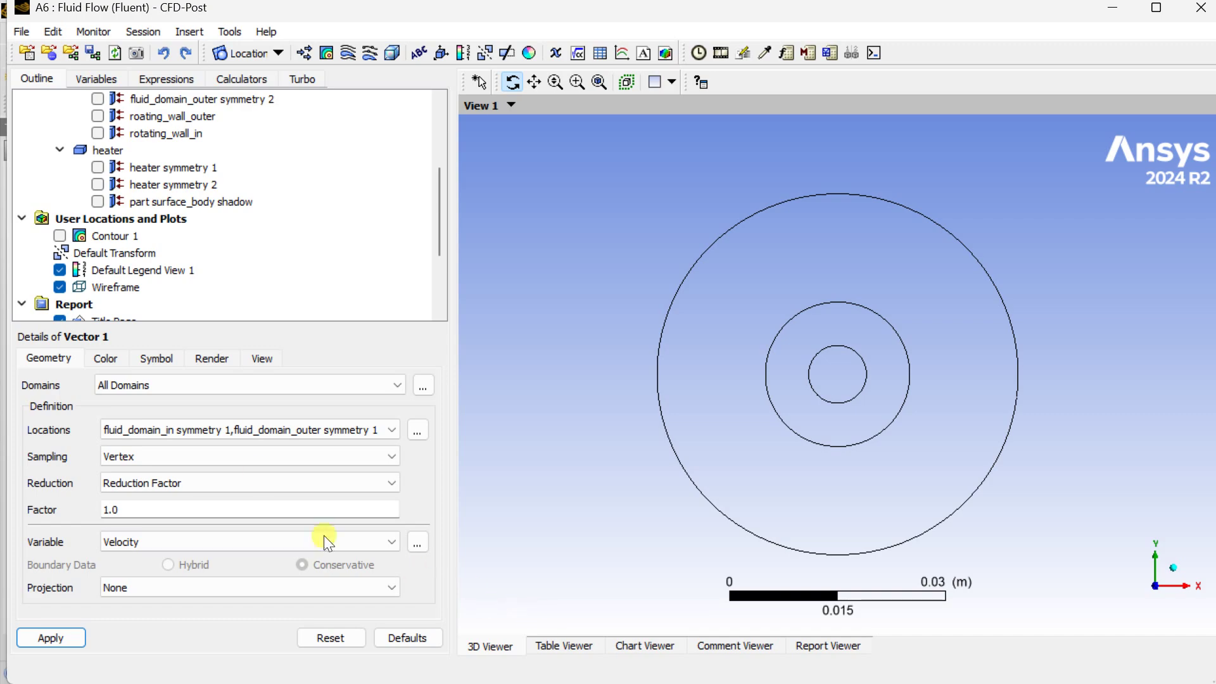
pyautogui.click(49, 651)
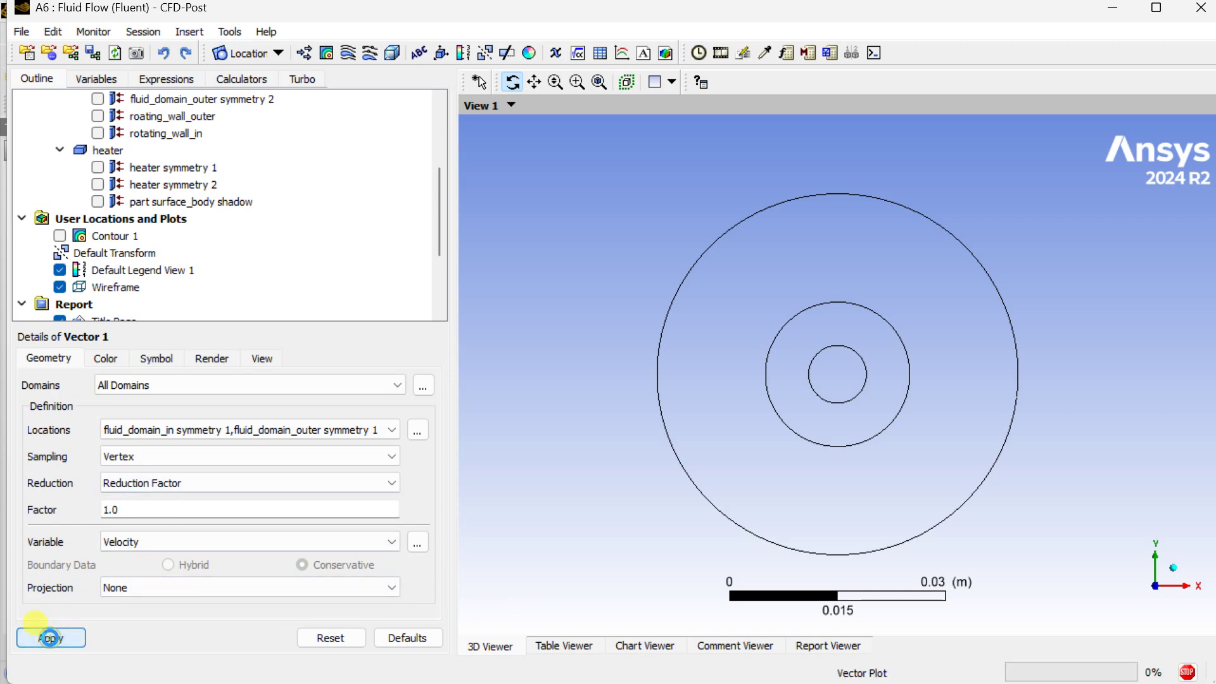
# Display Vector 1 with the Arrow3D symbol at a symbol size of 2.59.
pyautogui.scroll(8, 714, 441)
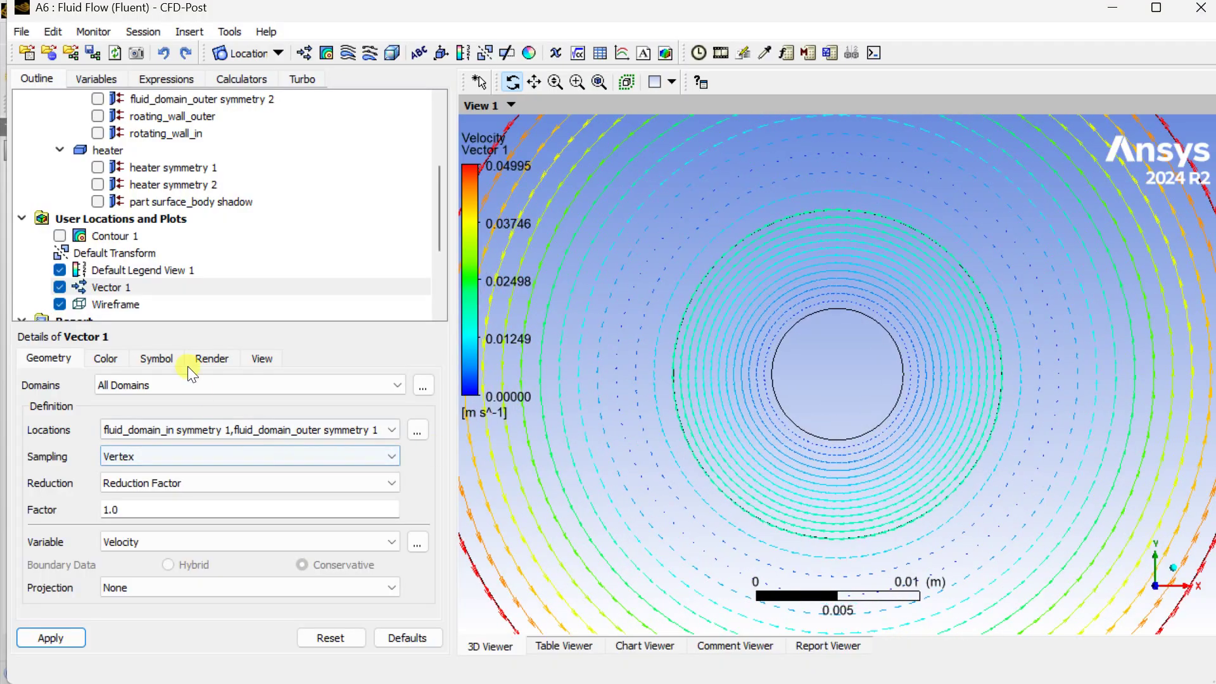
pyautogui.click(156, 358)
pyautogui.click(161, 386)
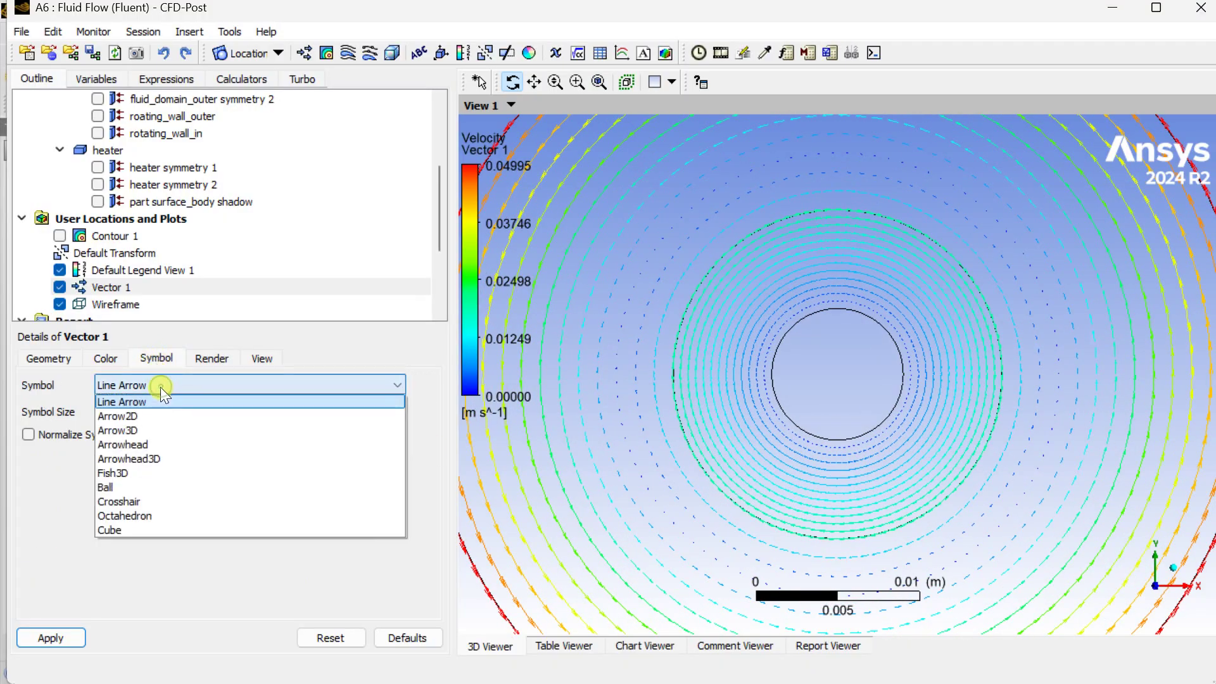
pyautogui.click(150, 430)
pyautogui.click(73, 628)
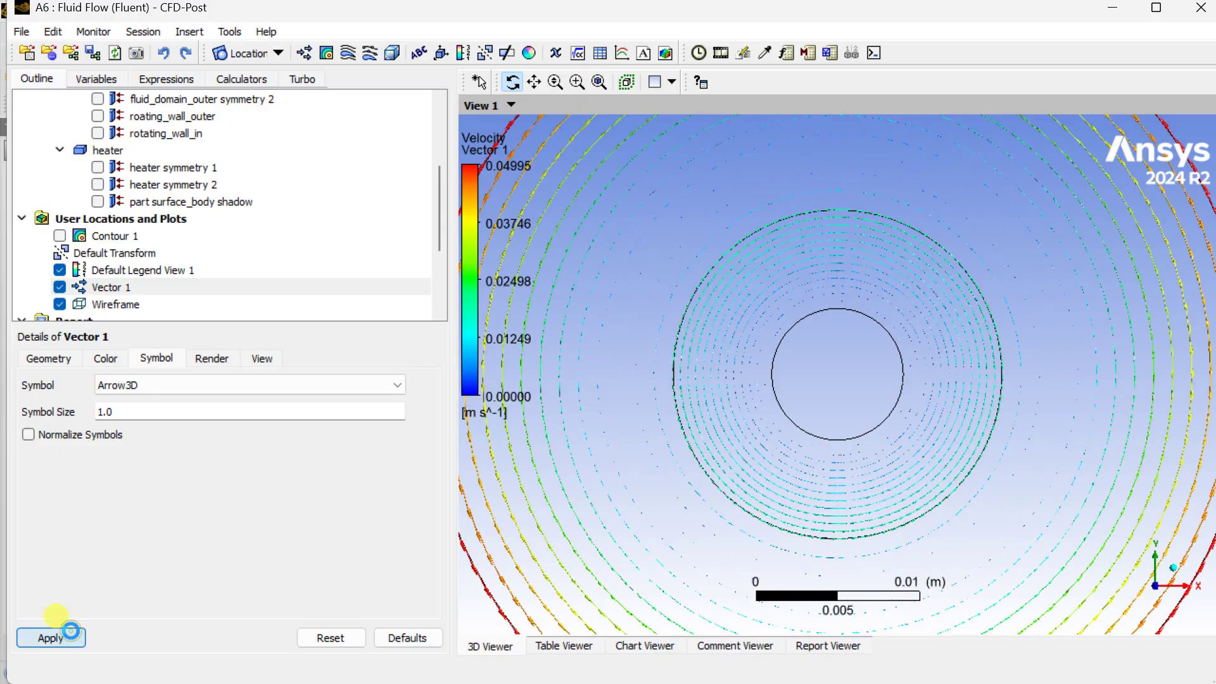
pyautogui.moveTo(134, 418)
pyautogui.moveTo(134, 418); pyautogui.dragTo(177, 422)
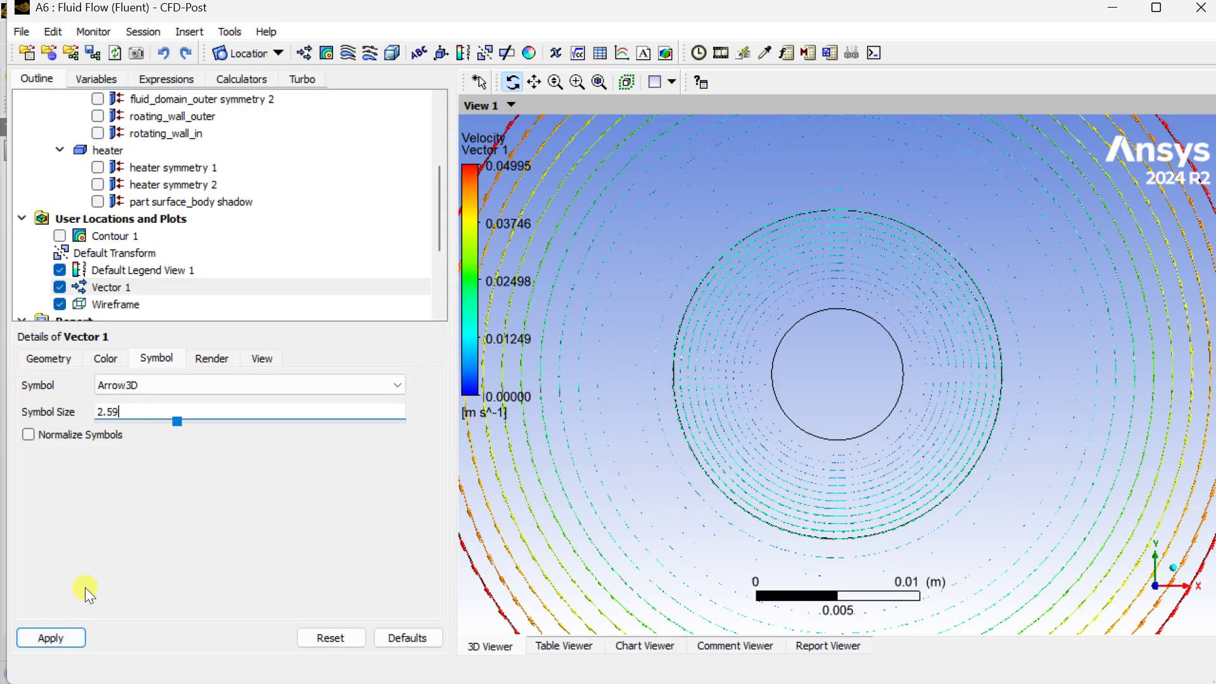
pyautogui.click(52, 636)
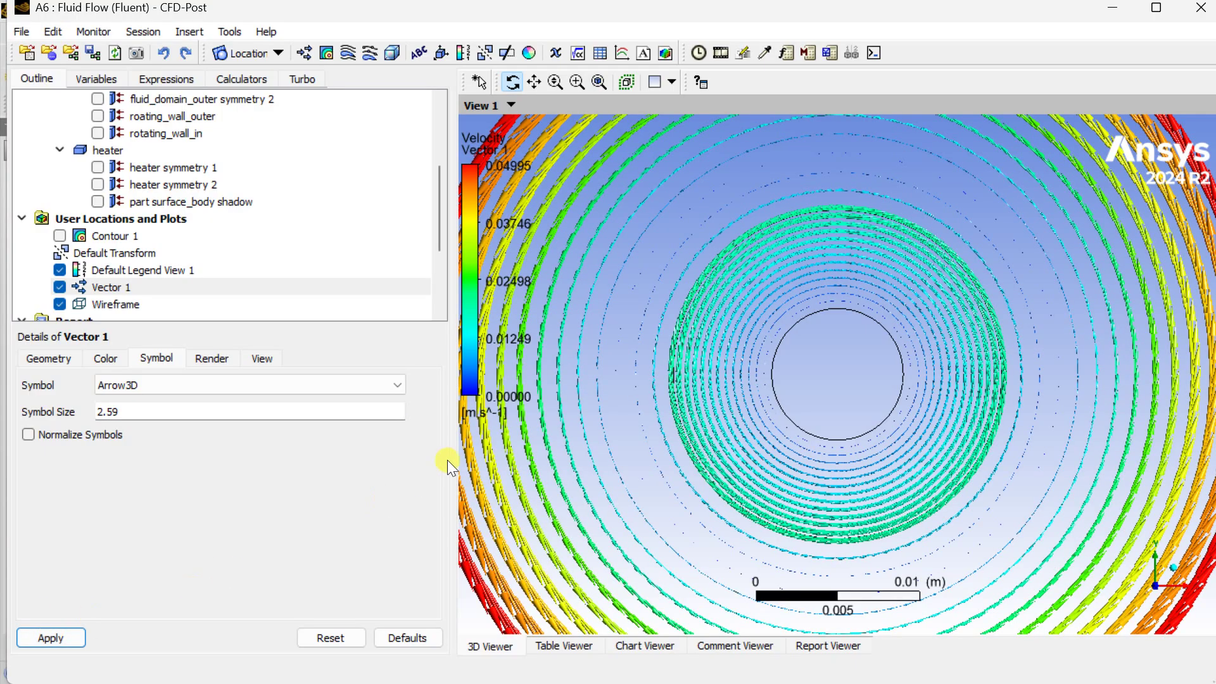
# Examine the velocity vector directions around the inner cylinder and across the boundary between the inner and outer fluid regions.
pyautogui.scroll(4, 728, 393)
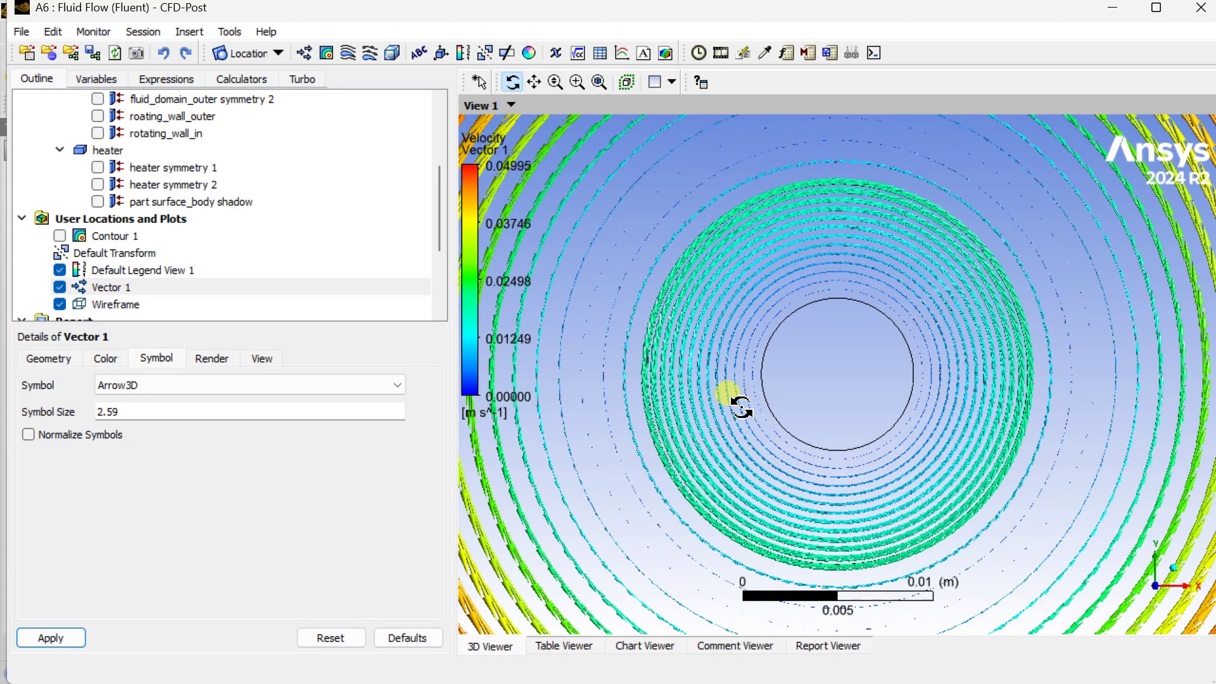
pyautogui.keyDown('ctrl'); pyautogui.moveTo(795, 399); pyautogui.dragTo(859, 415, button='middle'); pyautogui.keyUp('ctrl')
pyautogui.scroll(5, 731, 437)
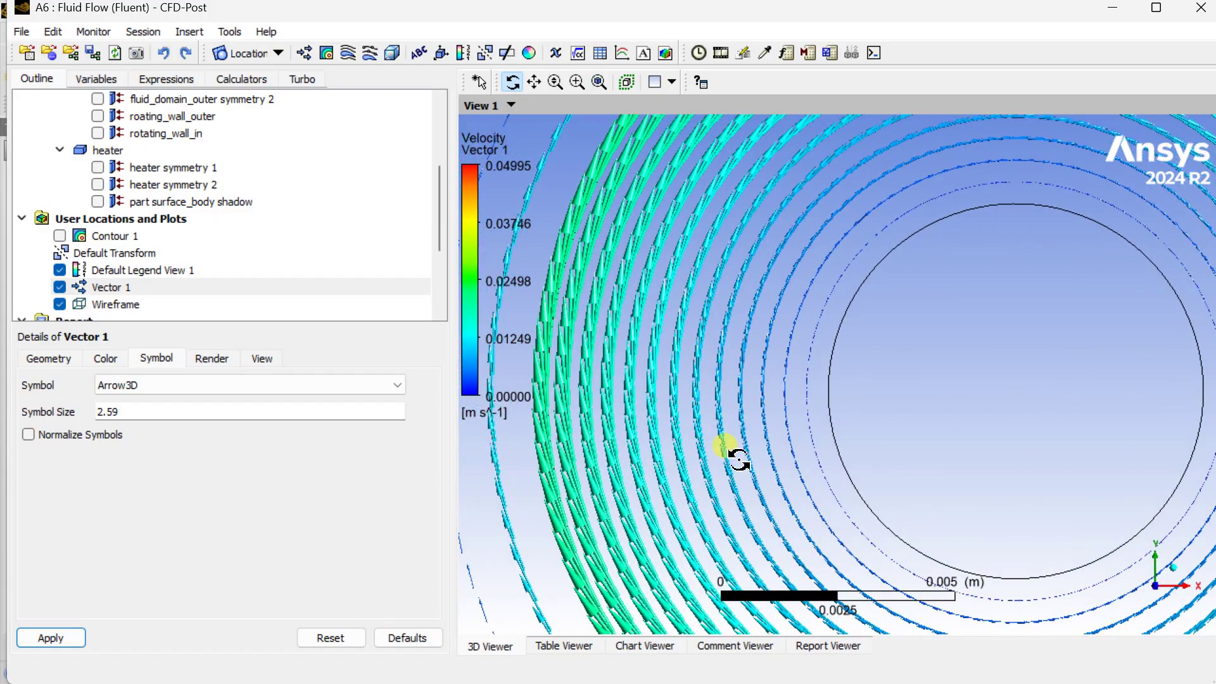
pyautogui.scroll(-1, 735, 450)
pyautogui.scroll(-3, 739, 456)
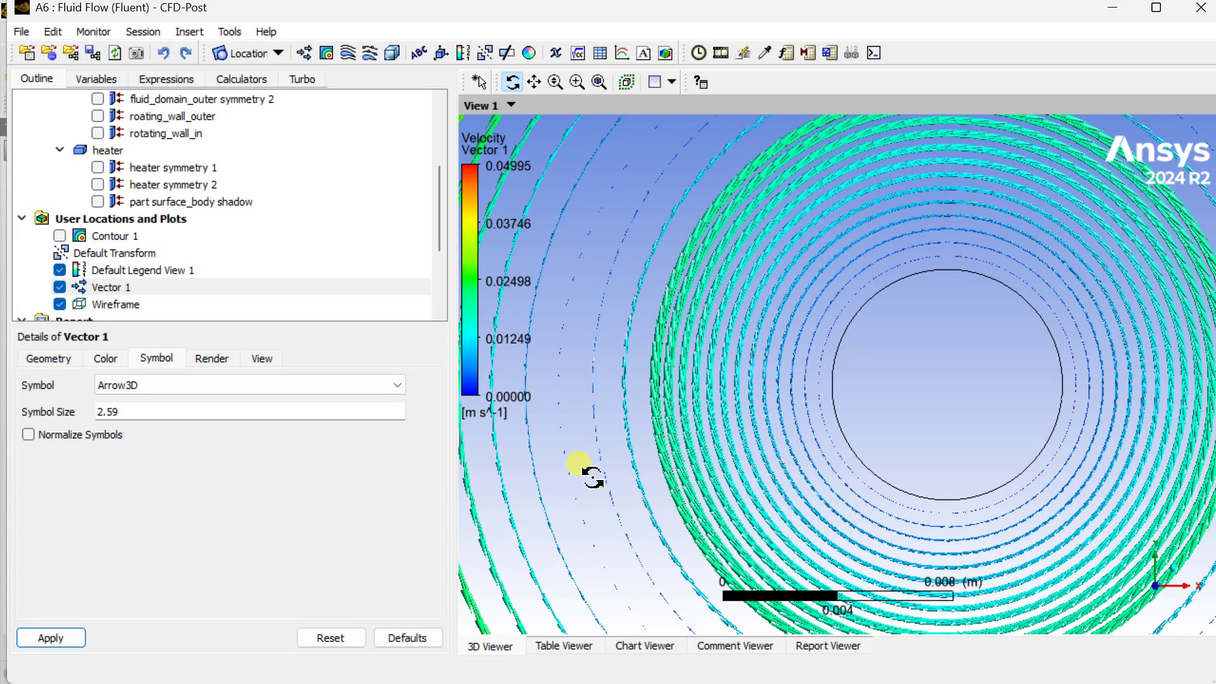
pyautogui.moveTo(664, 467); pyautogui.dragTo(744, 462, button='middle')
pyautogui.scroll(2, 738, 456)
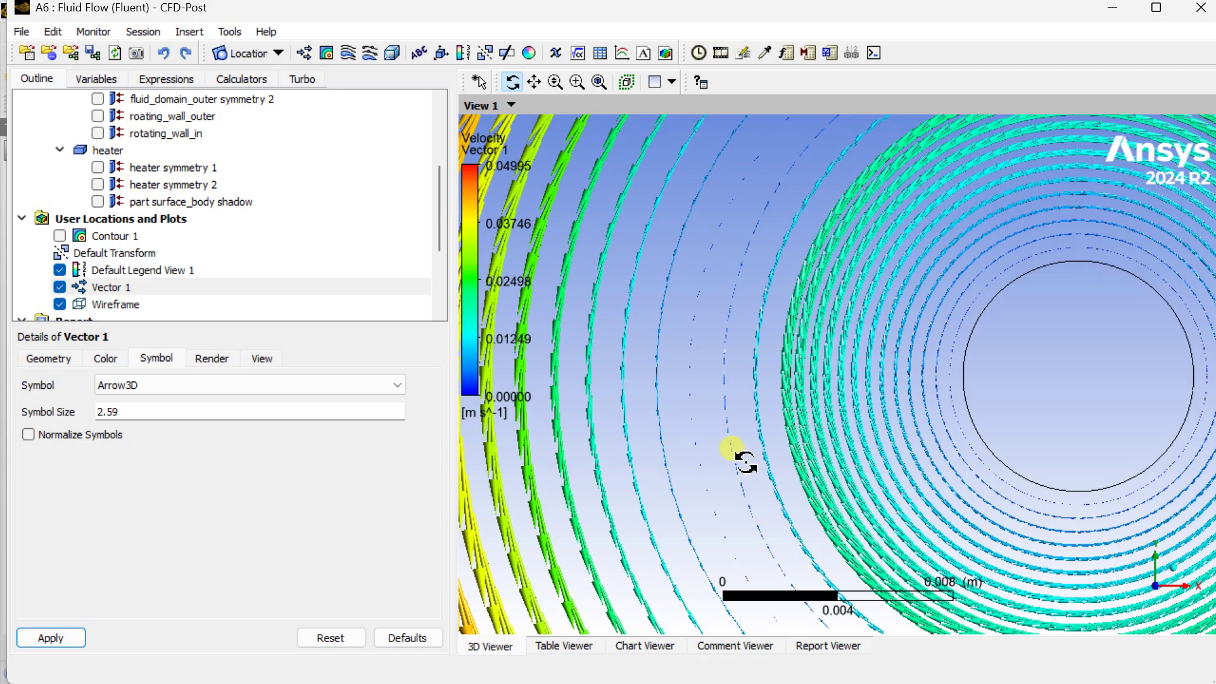
pyautogui.moveTo(657, 448); pyautogui.dragTo(787, 456, button='middle')
pyautogui.scroll(1, 787, 456)
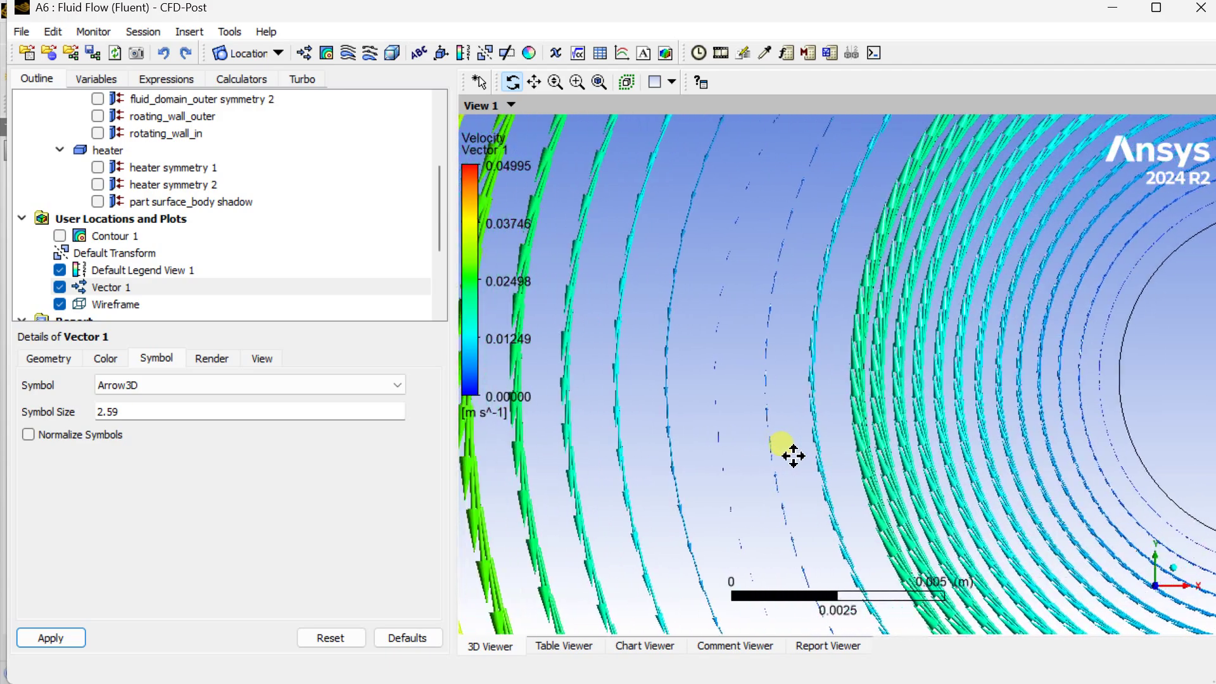
pyautogui.scroll(5, 792, 455)
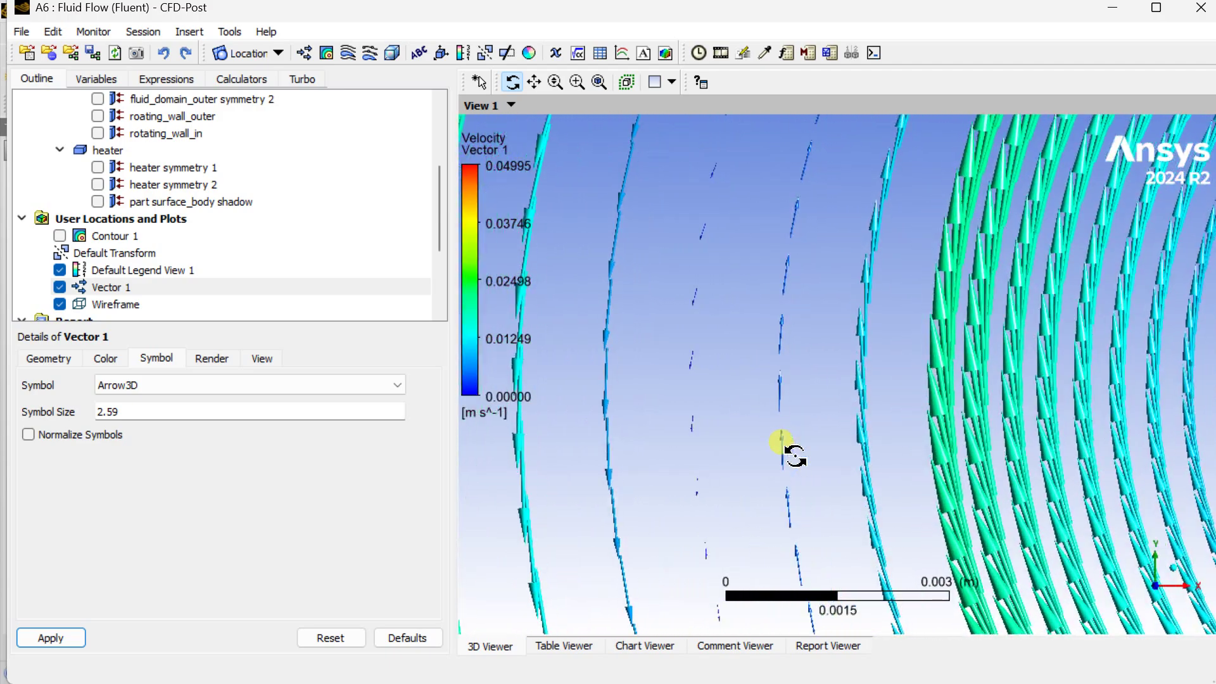
pyautogui.scroll(-5, 790, 453)
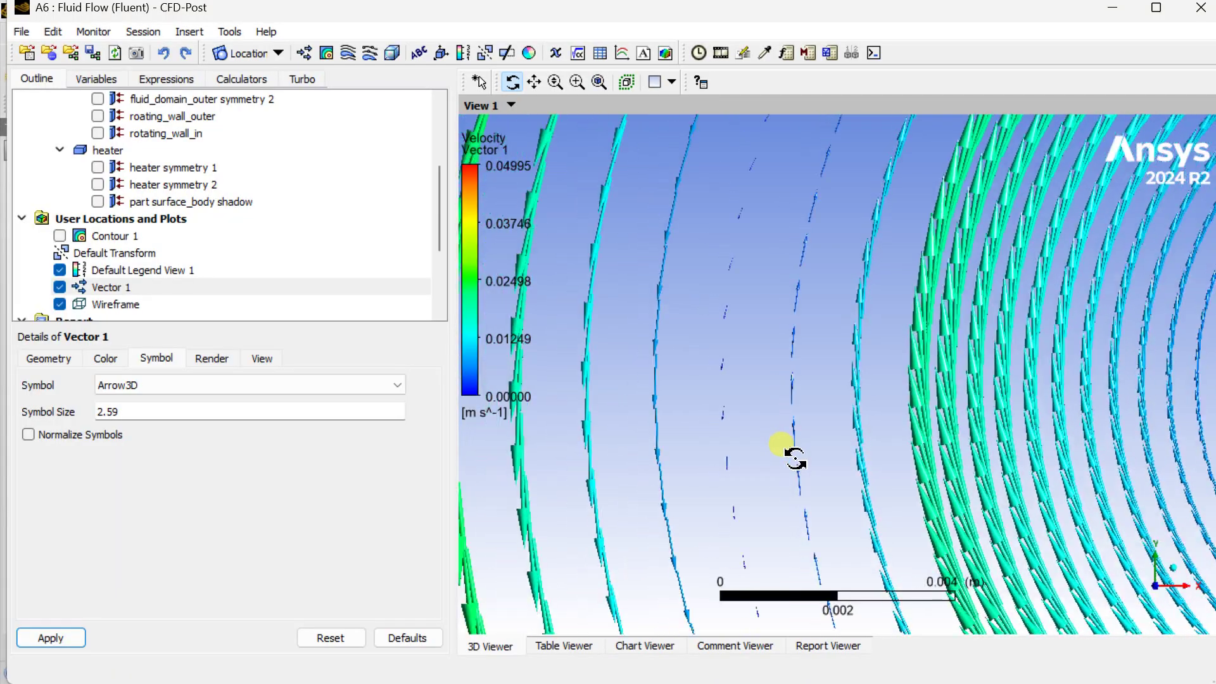
pyautogui.scroll(-4, 792, 456)
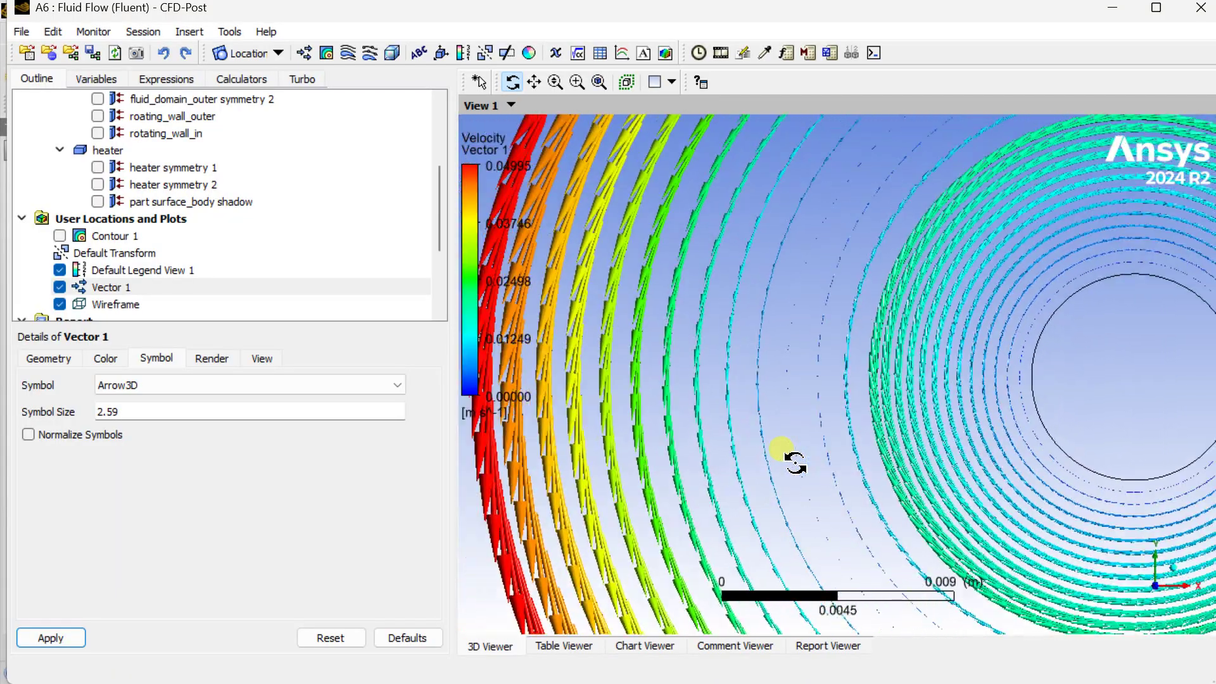
pyautogui.scroll(-4, 792, 456)
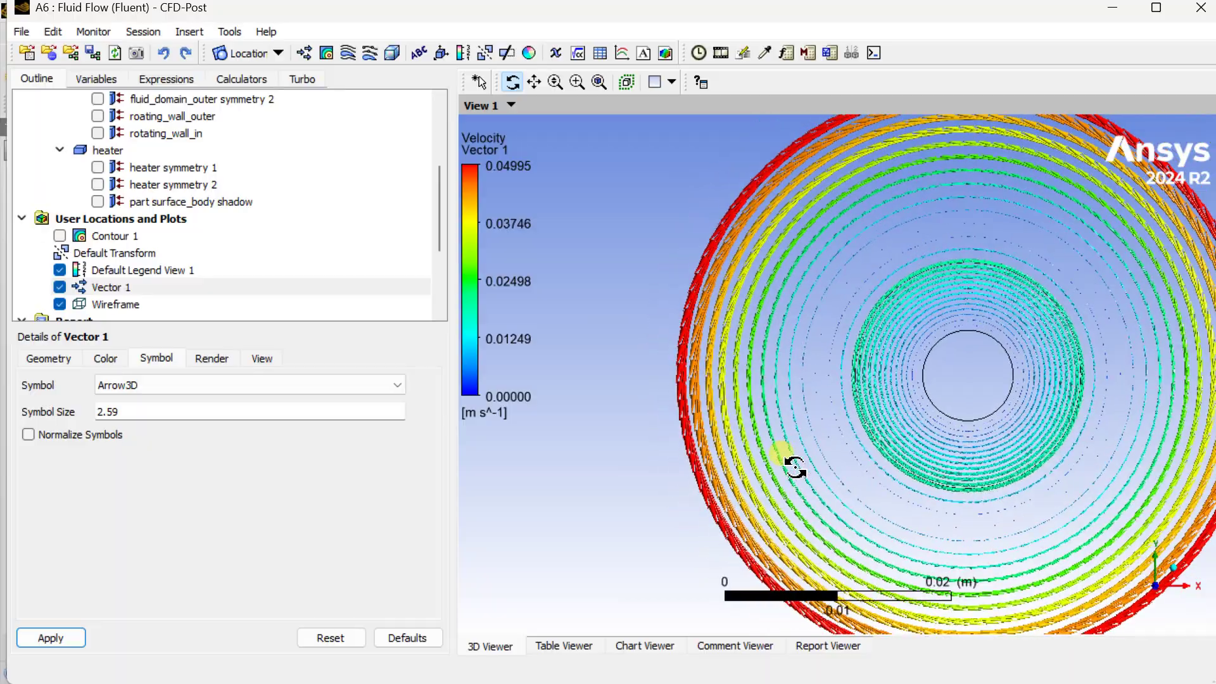
pyautogui.scroll(-4, 785, 443)
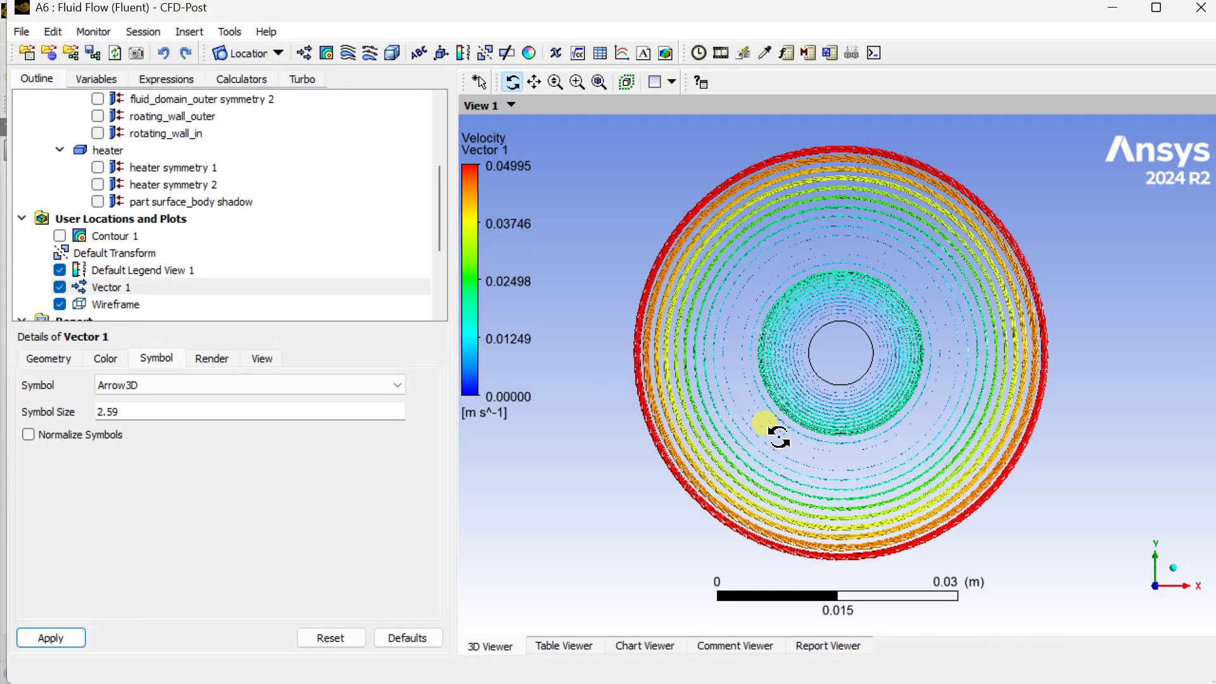
# Hide Vector 1, and set Contour 2 to a Local range on all surfaces of fluid_domain_in, fluid_domain_outer and heater.
pyautogui.click(60, 287)
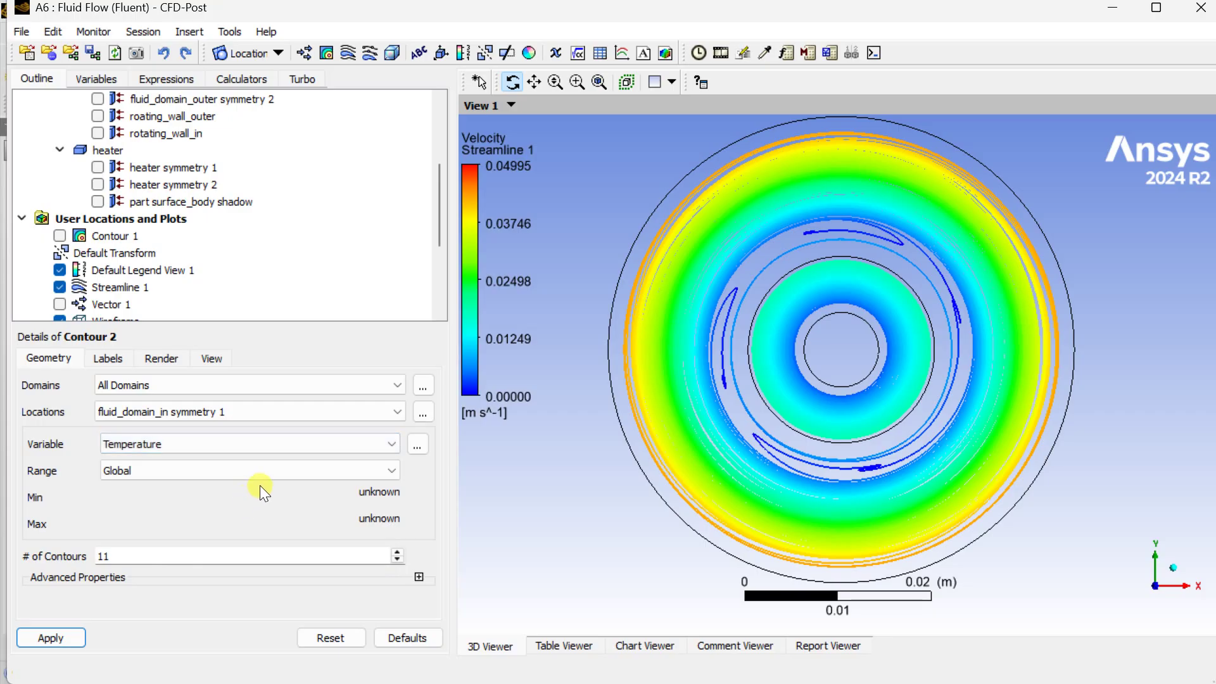
pyautogui.click(275, 472)
pyautogui.click(272, 501)
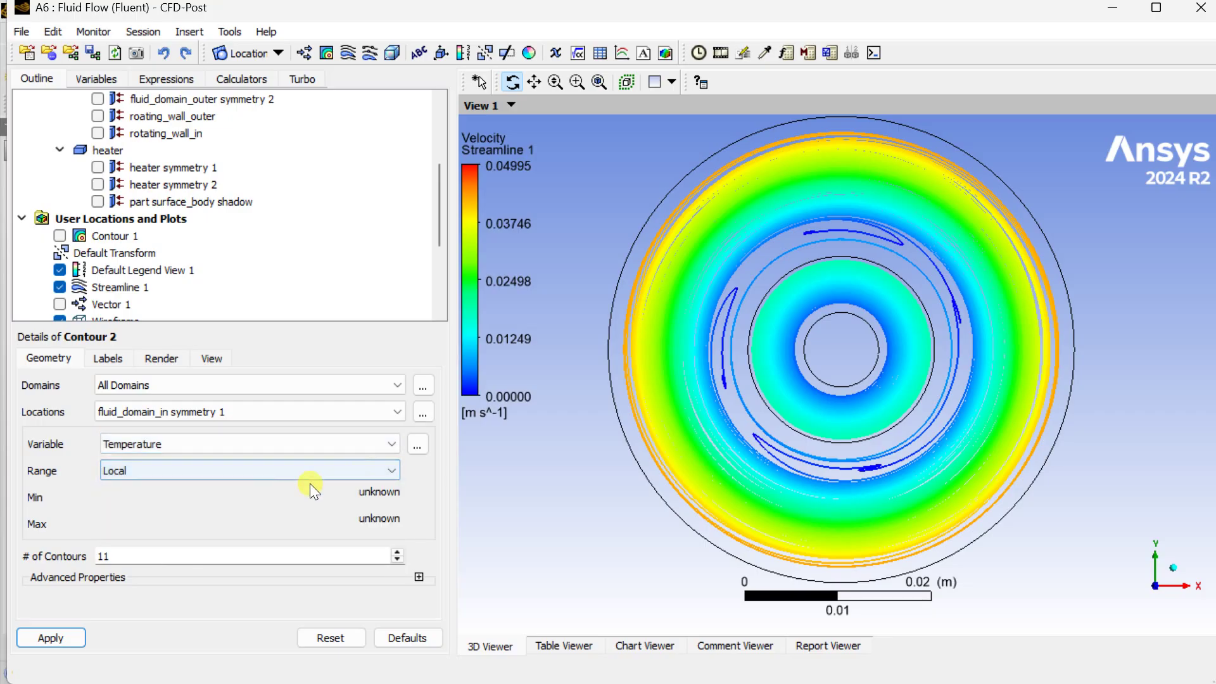
pyautogui.click(423, 413)
pyautogui.keyDown('shift'); pyautogui.click(636, 350); pyautogui.keyUp('shift')
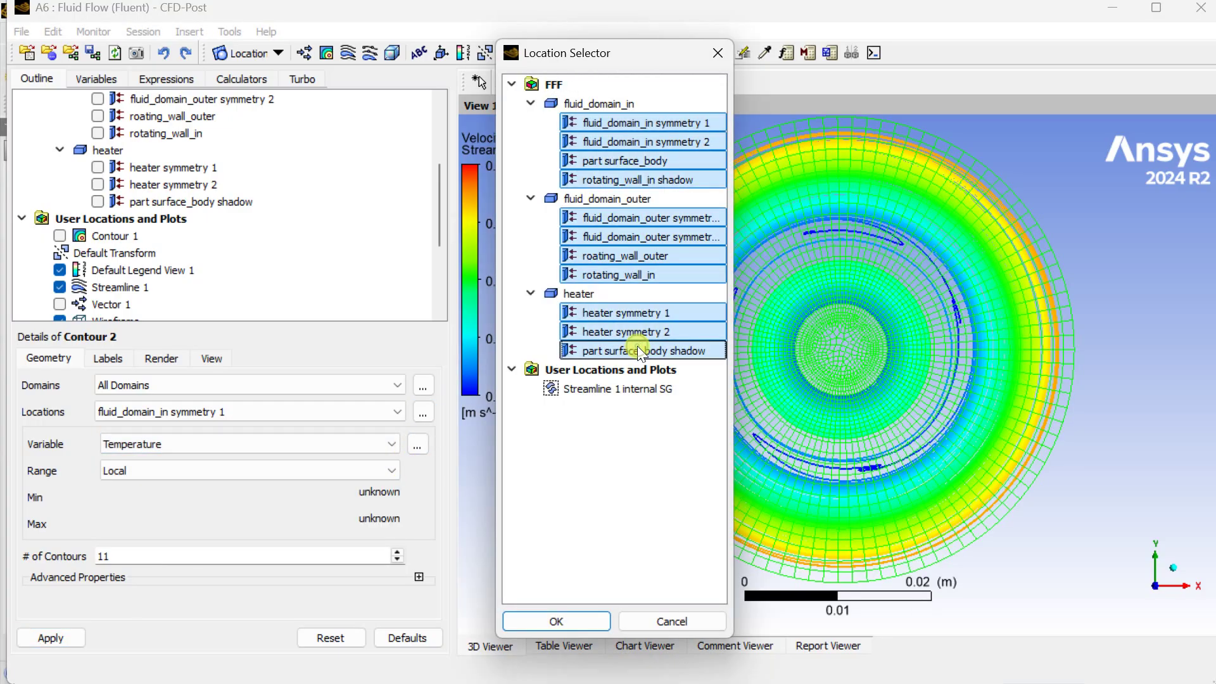
pyautogui.click(587, 620)
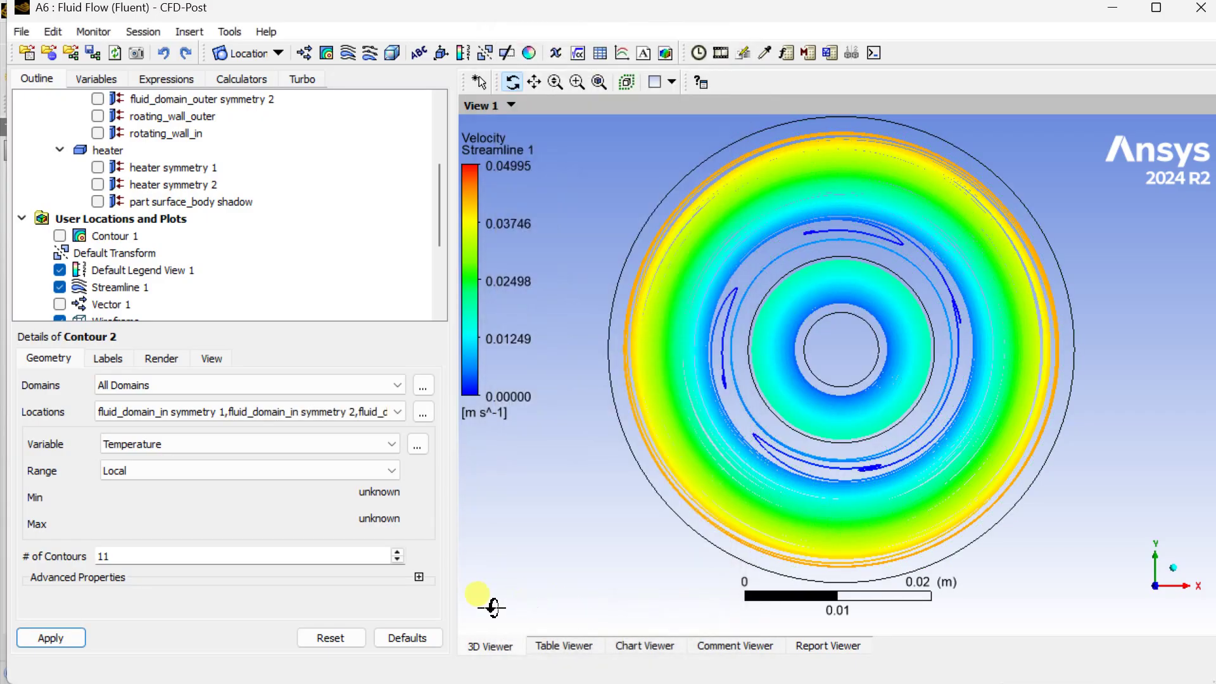
# Plot the Contour 2 temperature with 100 contours and hide Streamline 1.
pyautogui.doubleClick(119, 555)
pyautogui.write('100')
pyautogui.click(51, 637)
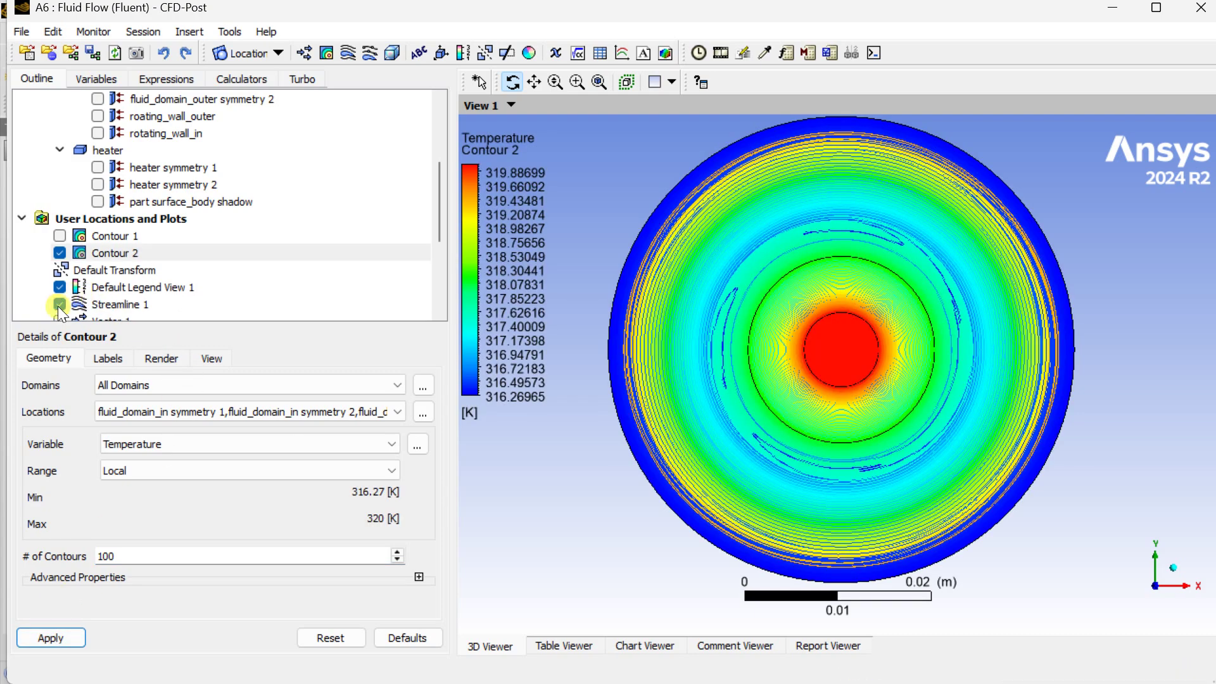
pyautogui.click(60, 304)
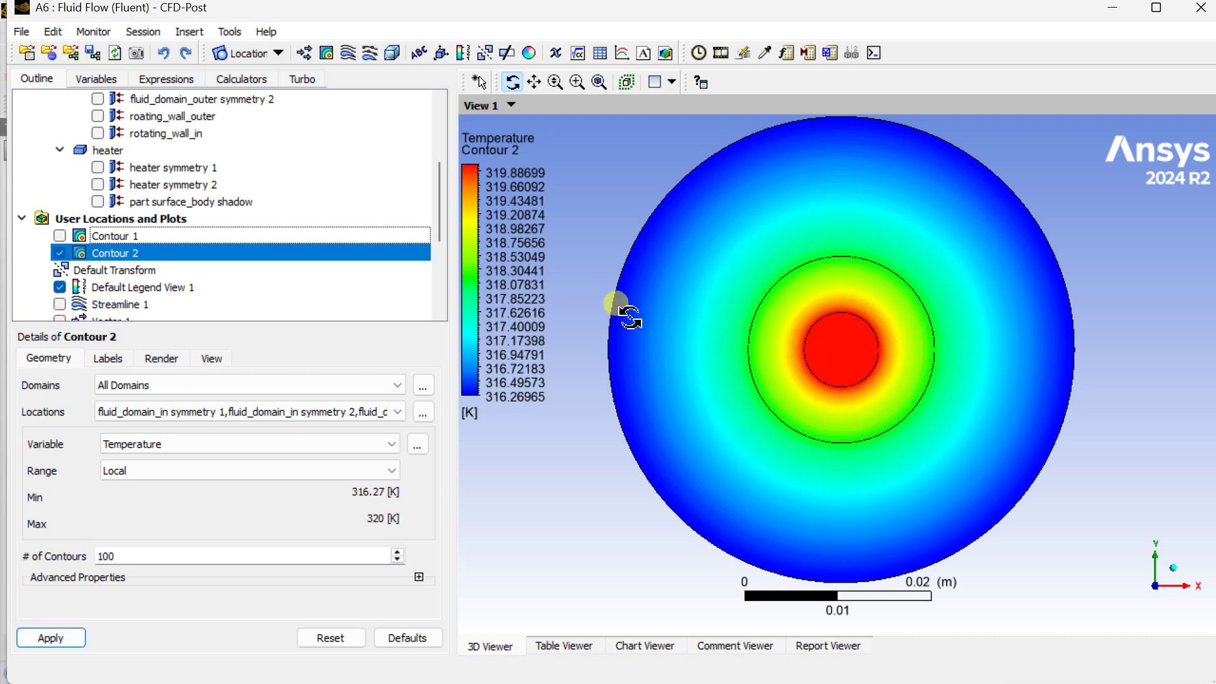
pyautogui.scroll(-4, 627, 317)
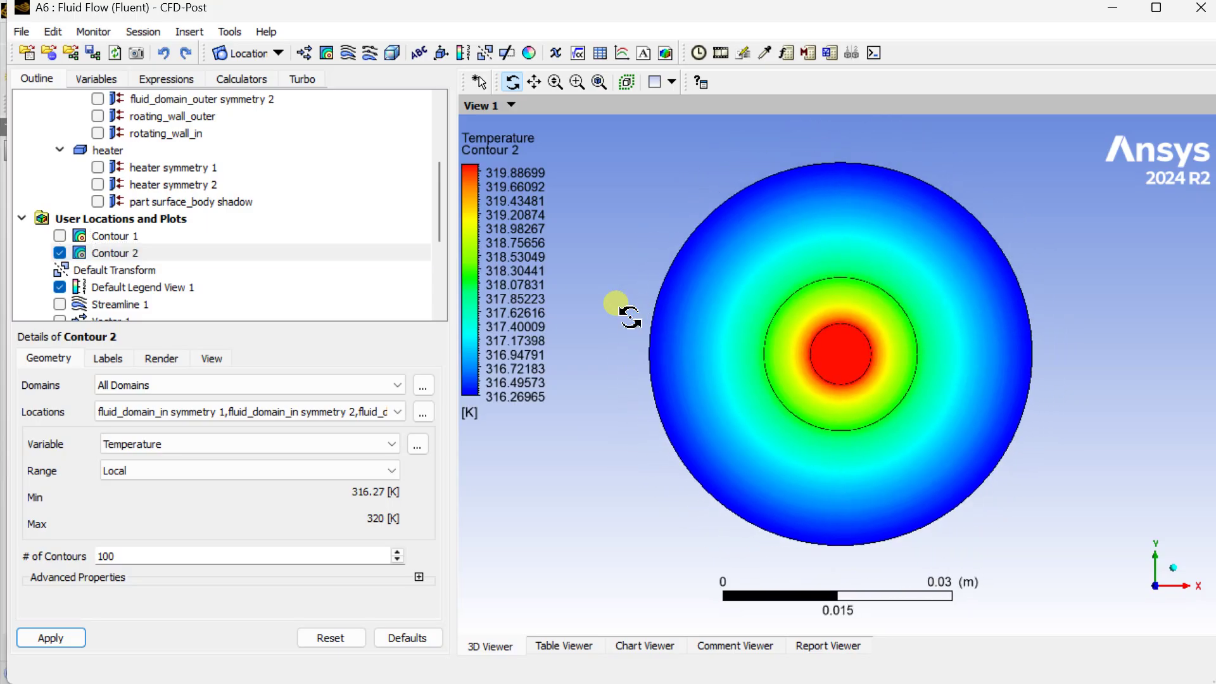
pyautogui.scroll(3, 627, 314)
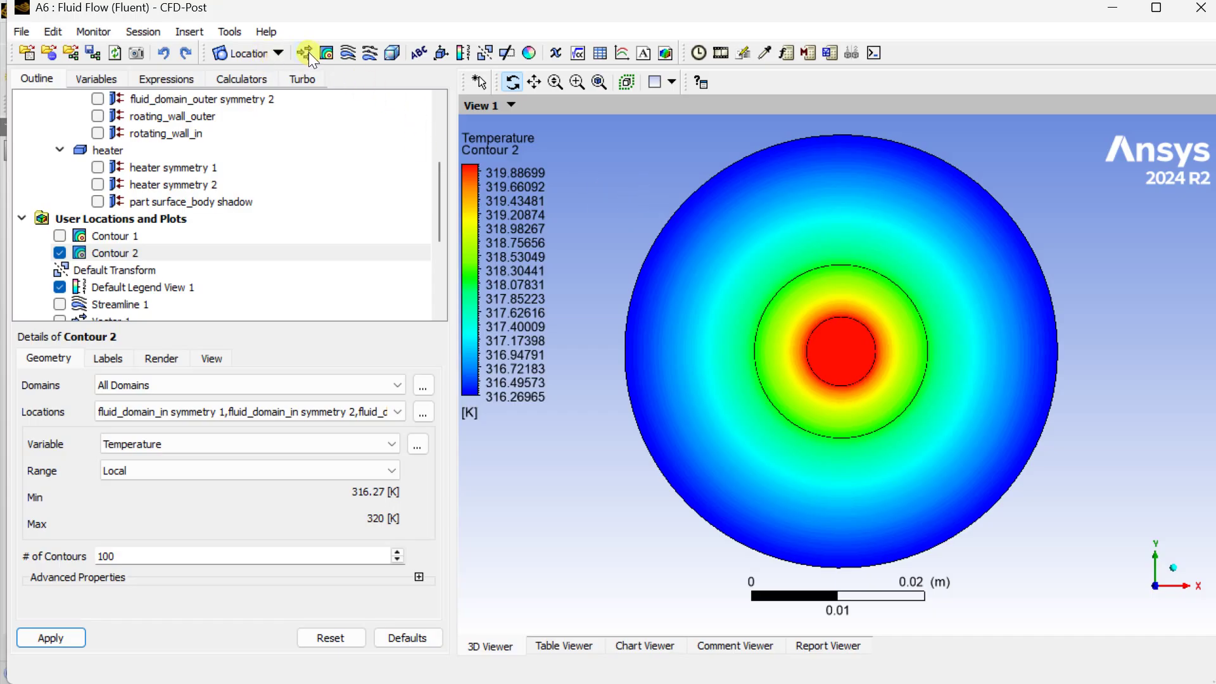
# Insert Line 1 by two points from (0, 0, 0) to (0.02, 0, 0), and hide Contour 2.
pyautogui.click(279, 52)
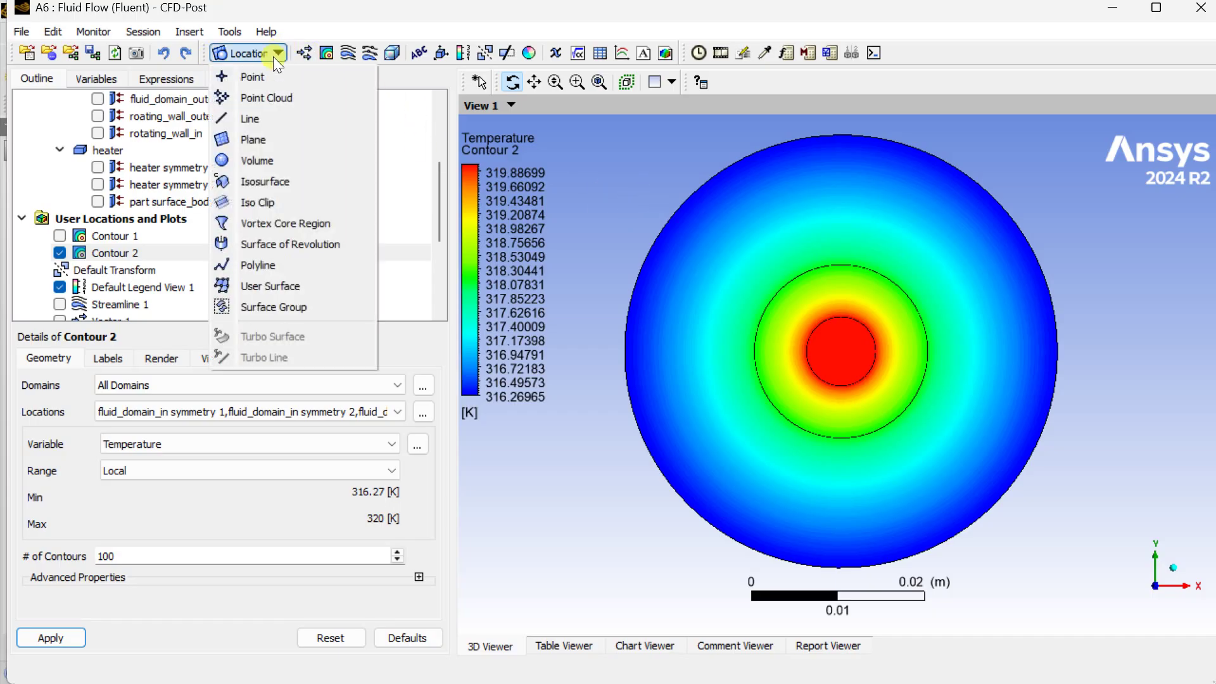
pyautogui.click(269, 118)
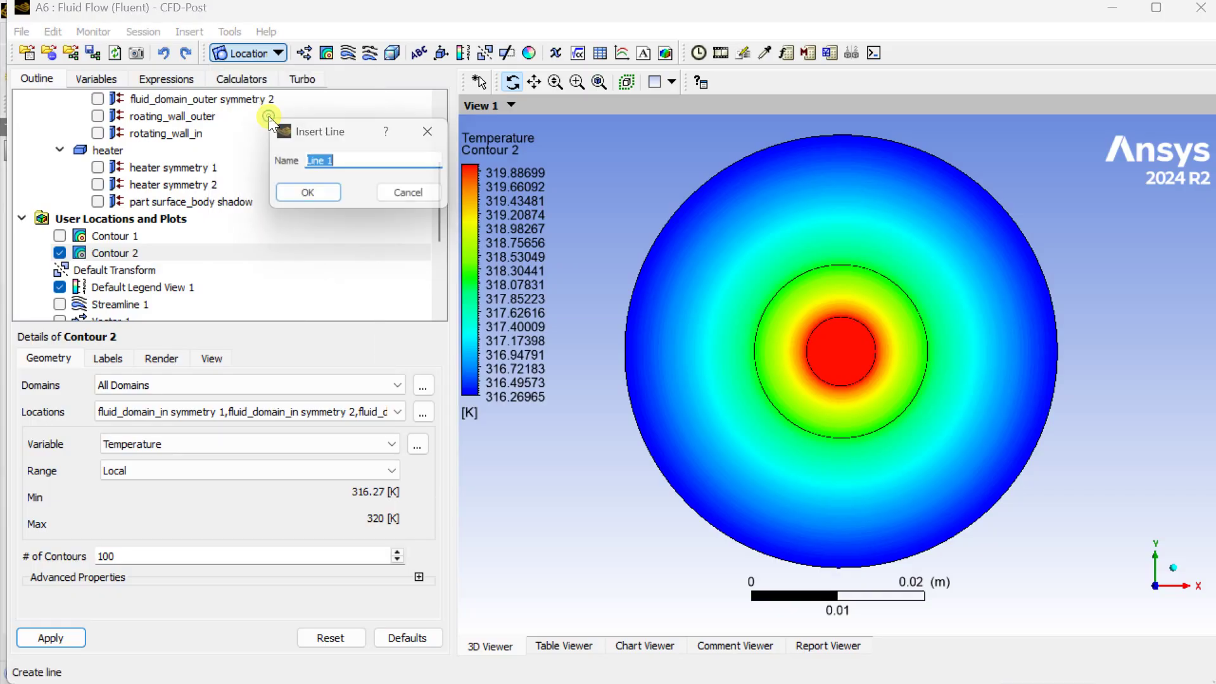
pyautogui.click(324, 195)
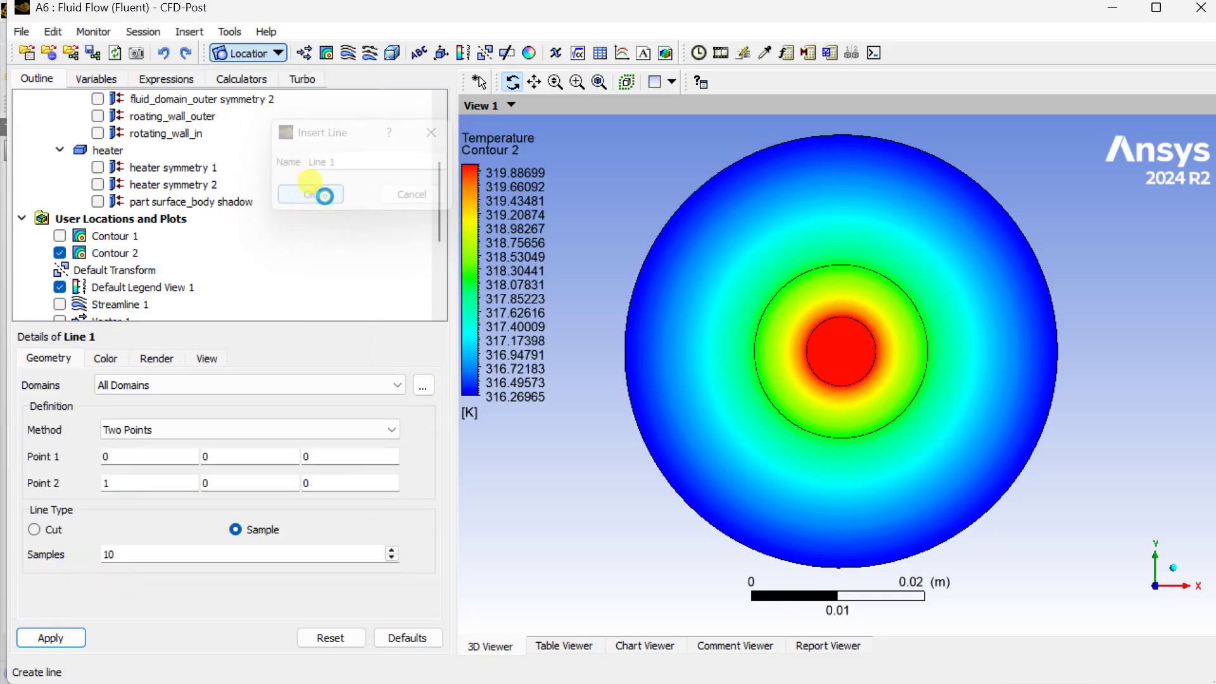
pyautogui.click(136, 483)
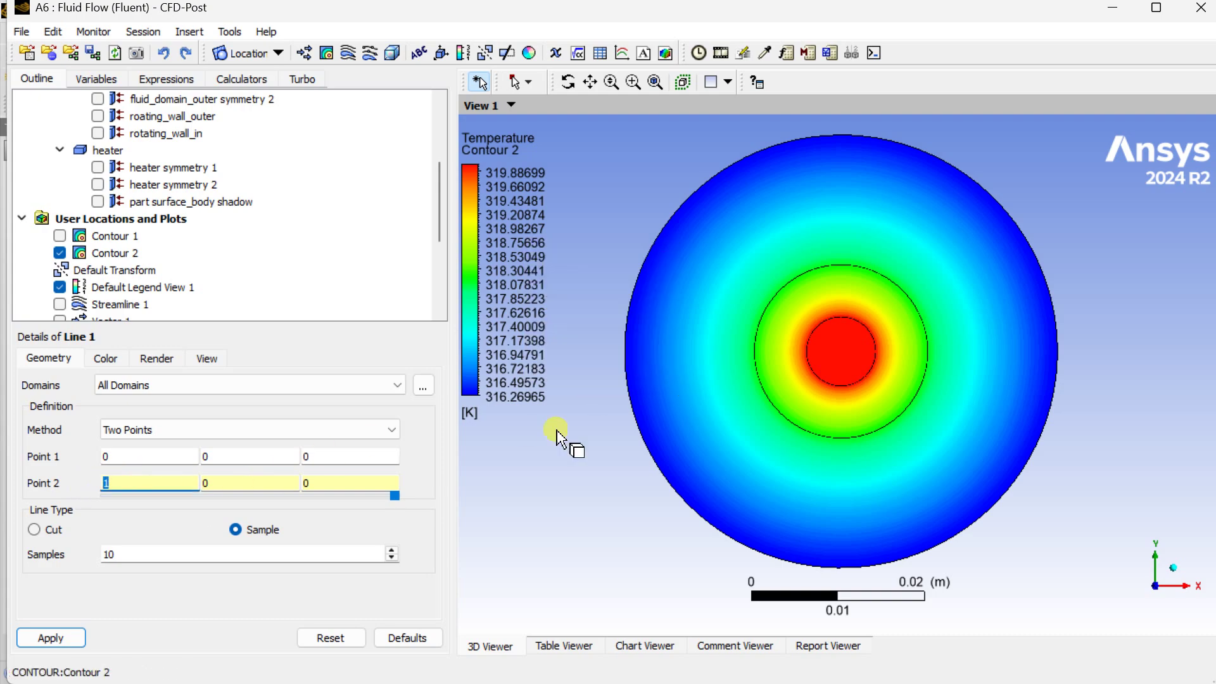
pyautogui.write('0.')
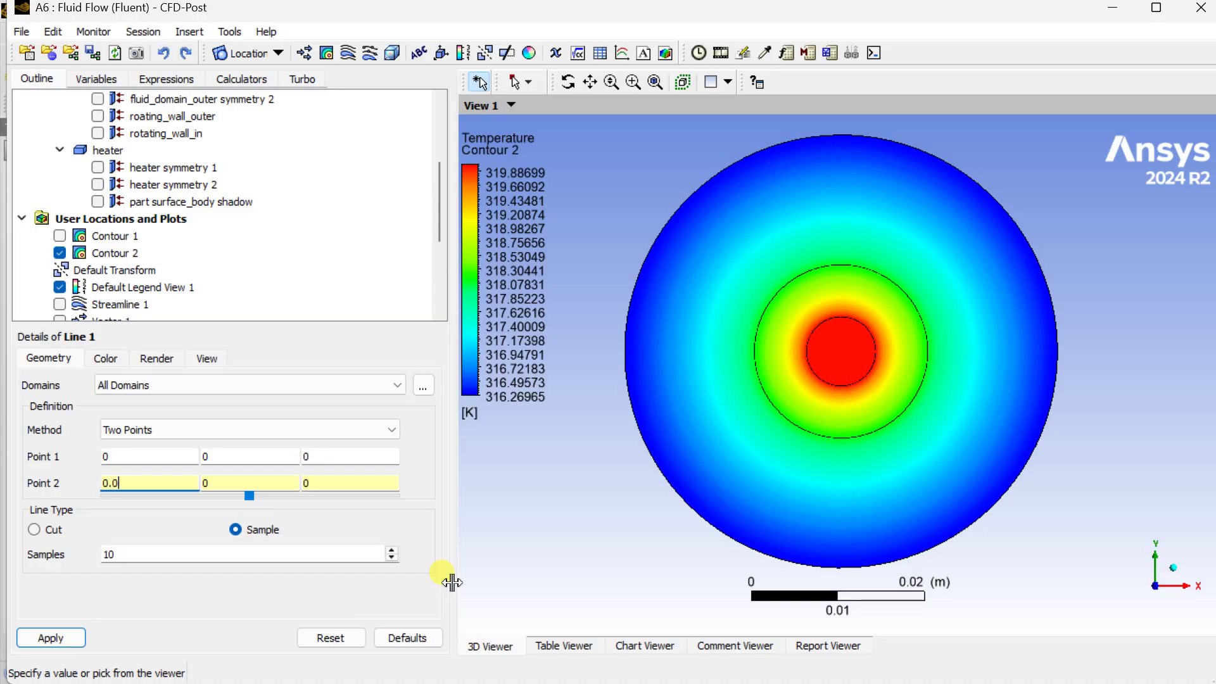
pyautogui.write('020')
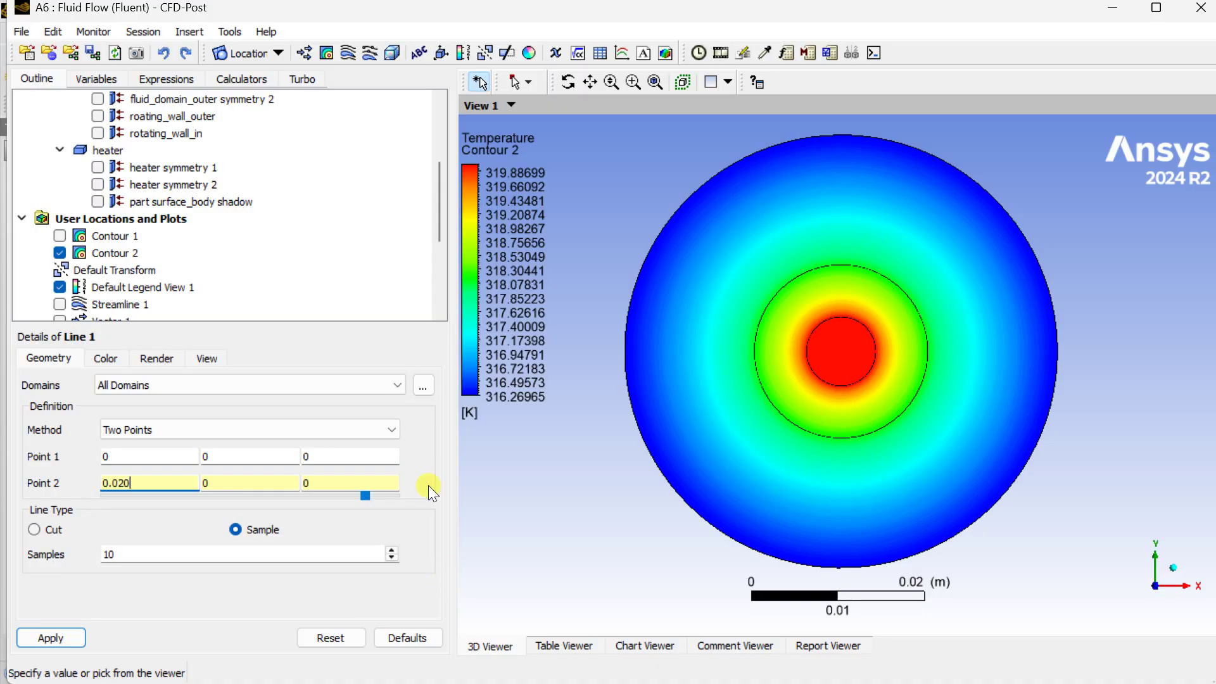
pyautogui.click(58, 252)
pyautogui.click(51, 637)
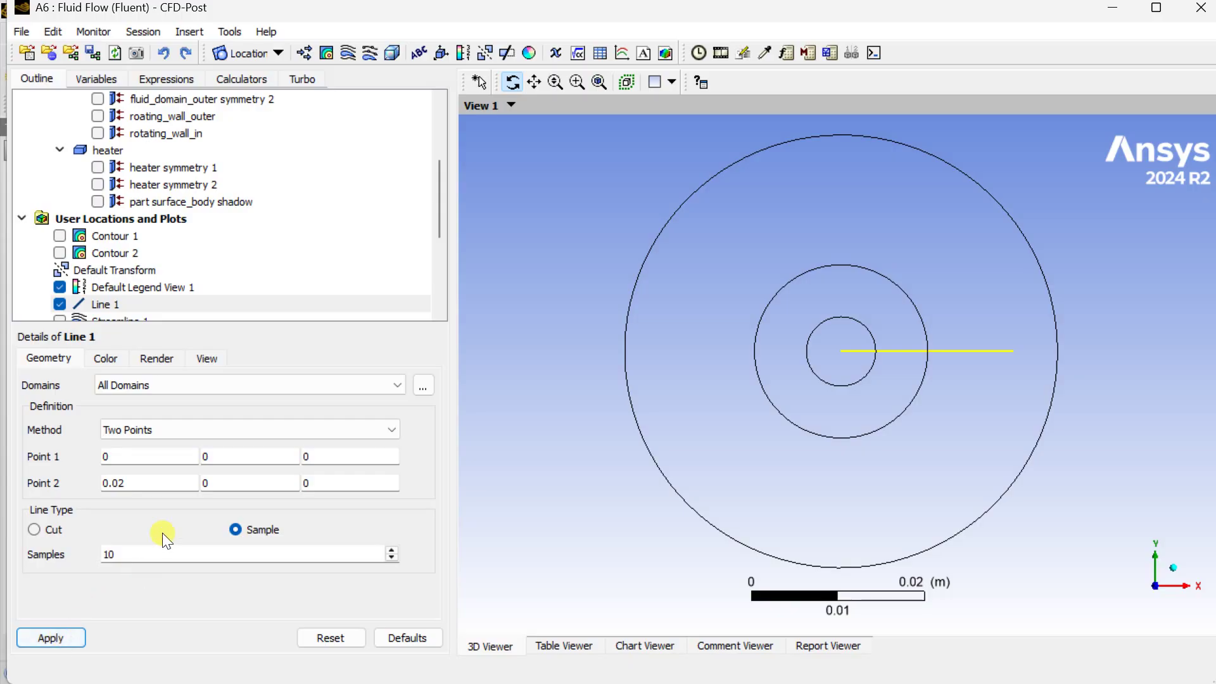
# Extend Line 1 across the full outer circle by setting the X coordinates to -0.025 for Point 1 and 0.025 for Point 2.
pyautogui.click(152, 487)
pyautogui.moveTo(148, 482); pyautogui.dragTo(118, 483)
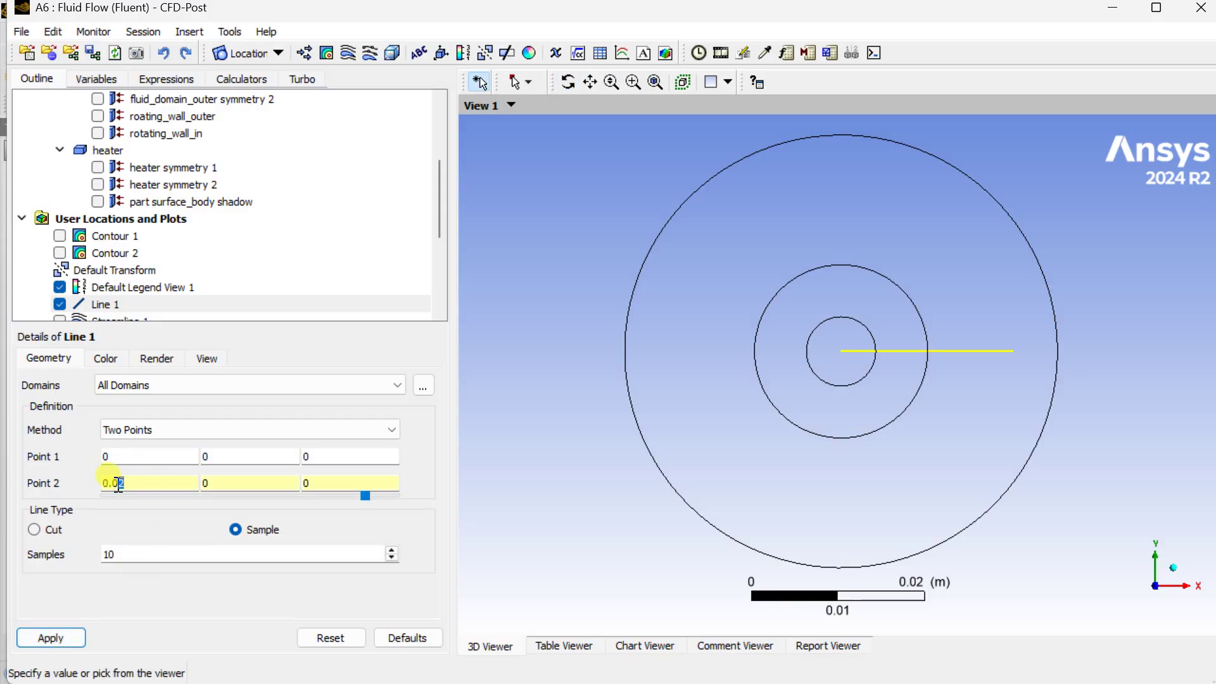
pyautogui.write('25')
pyautogui.click(51, 637)
pyautogui.doubleClick(107, 456)
pyautogui.write('-0.025')
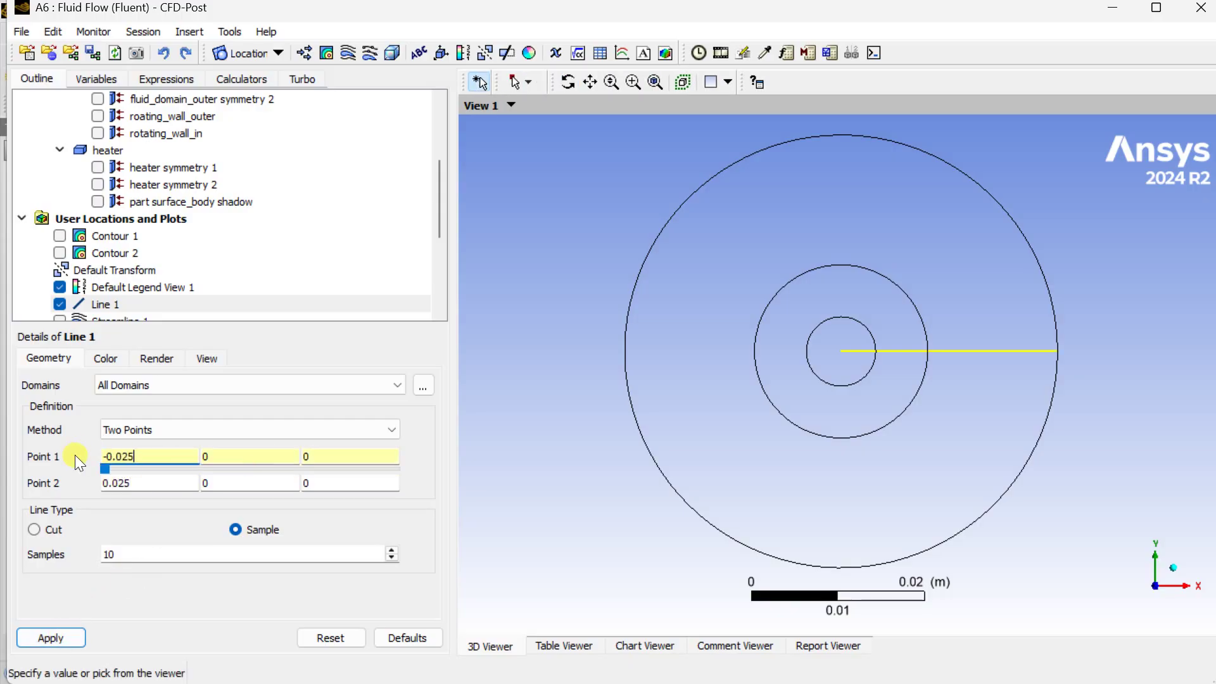
pyautogui.click(33, 638)
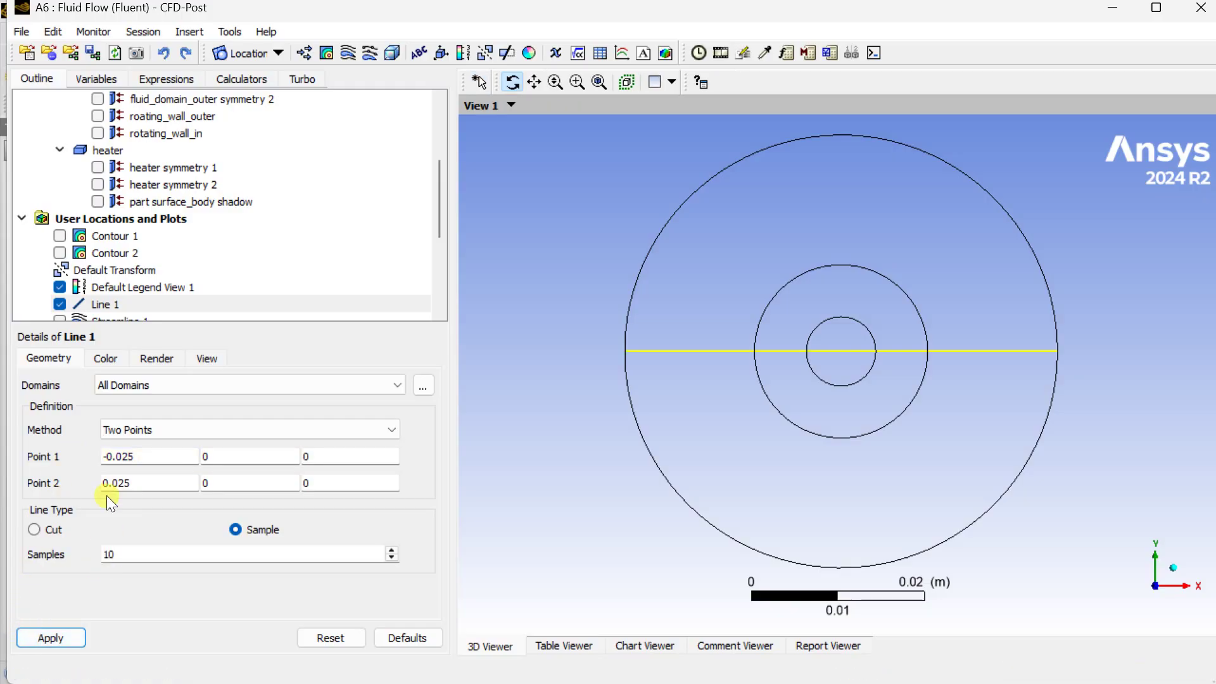
# Insert a chart and set Line 1 as the data source location of Series 1.
pyautogui.click(620, 55)
pyautogui.click(650, 127)
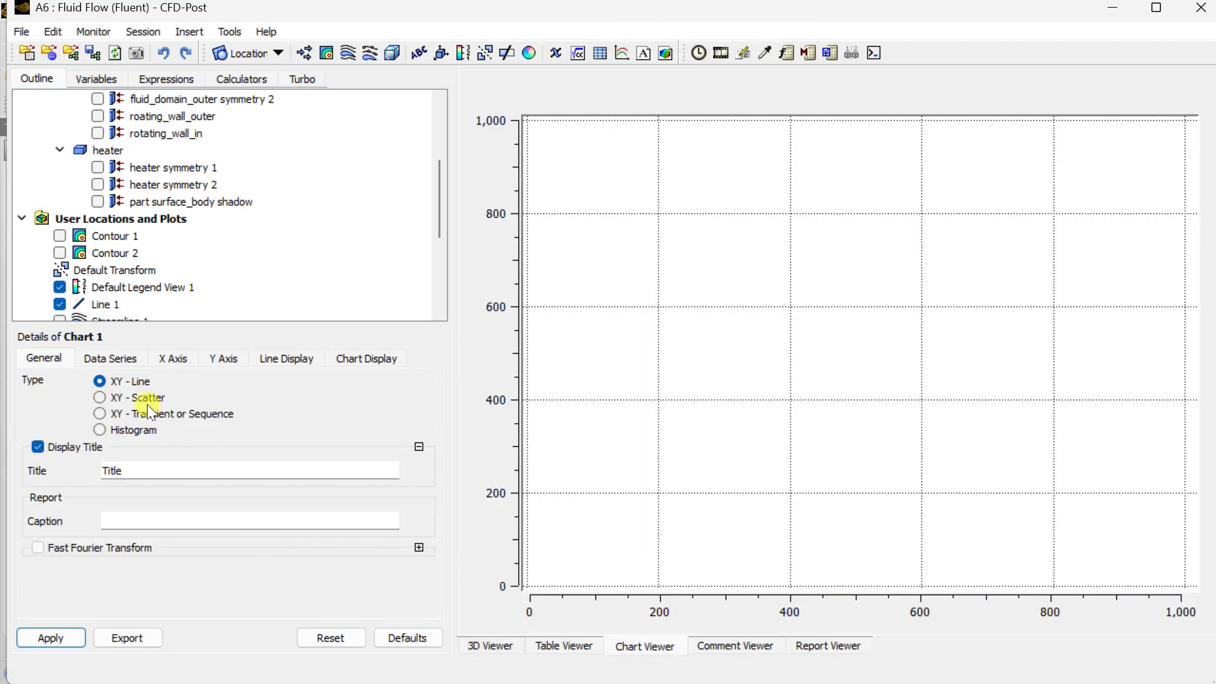
pyautogui.click(118, 358)
pyautogui.click(282, 580)
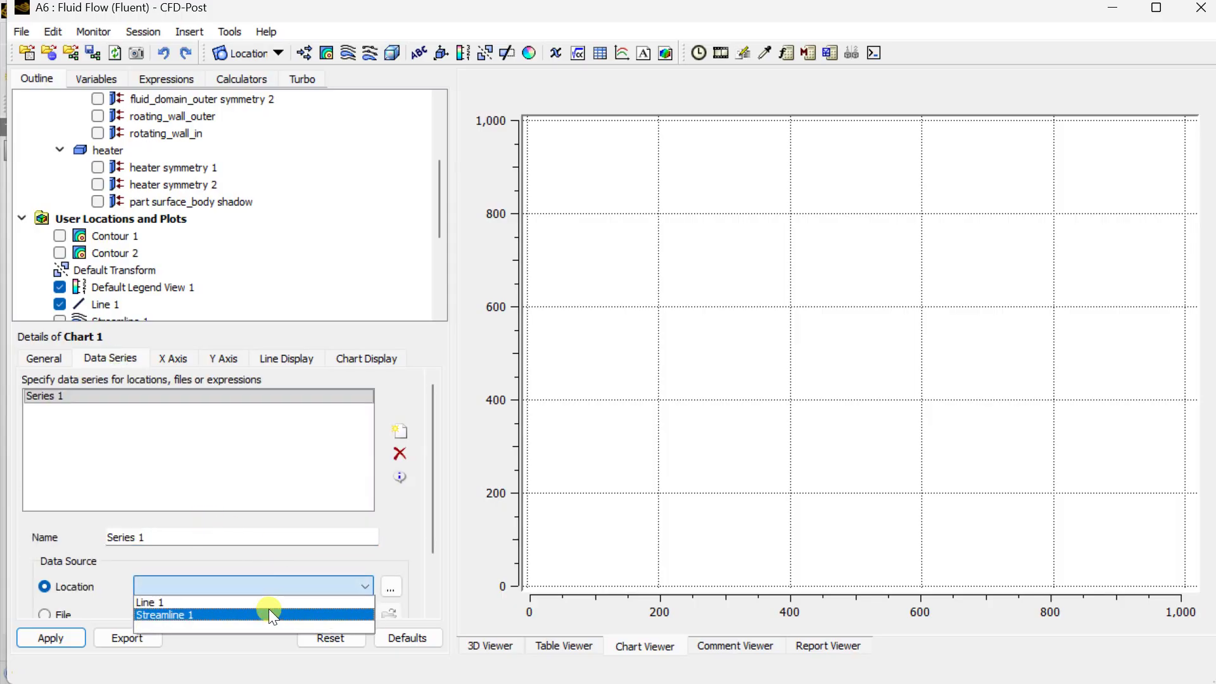
pyautogui.click(262, 589)
pyautogui.click(247, 584)
pyautogui.click(218, 603)
# Plot Velocity on the Y axis of Chart 1 against X on the X axis.
pyautogui.click(181, 359)
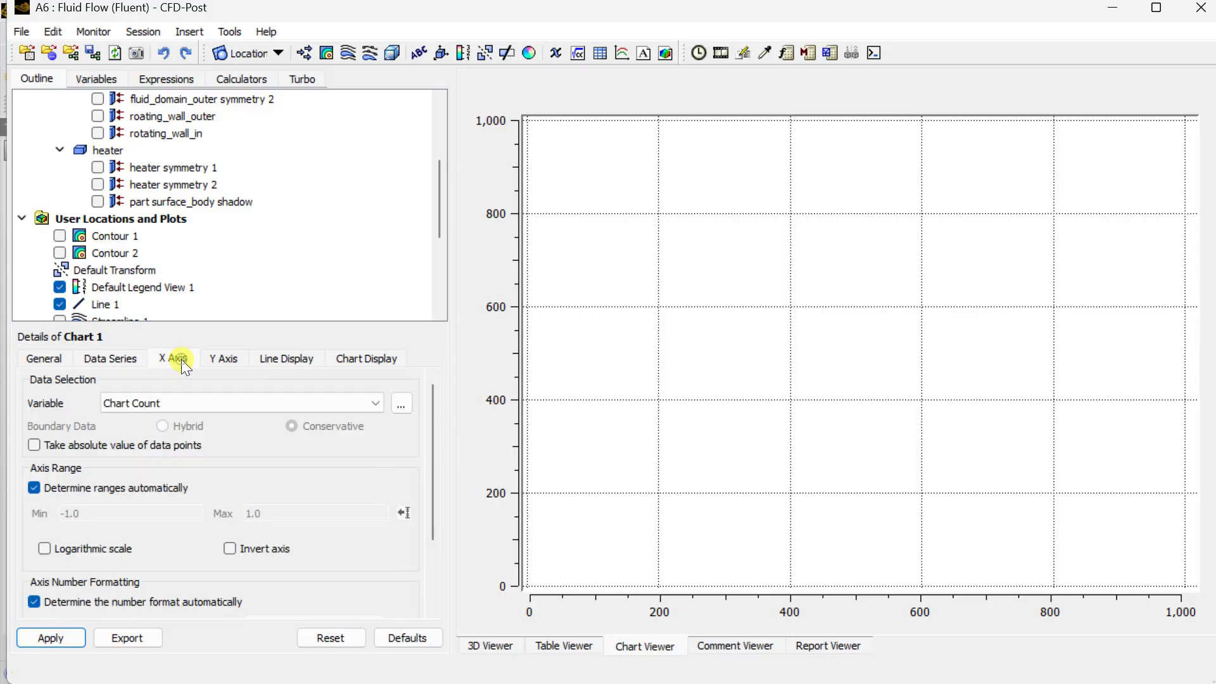
pyautogui.click(166, 399)
pyautogui.scroll(-5, 163, 449)
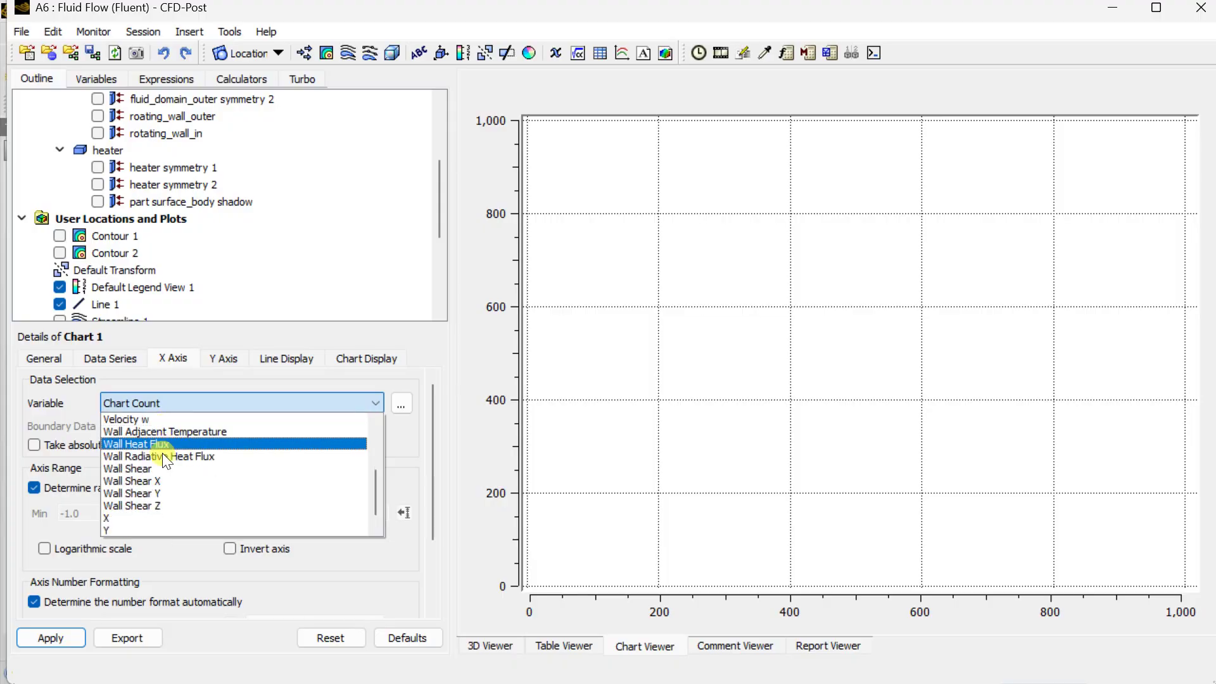
pyautogui.click(147, 518)
pyautogui.click(234, 362)
pyautogui.click(202, 401)
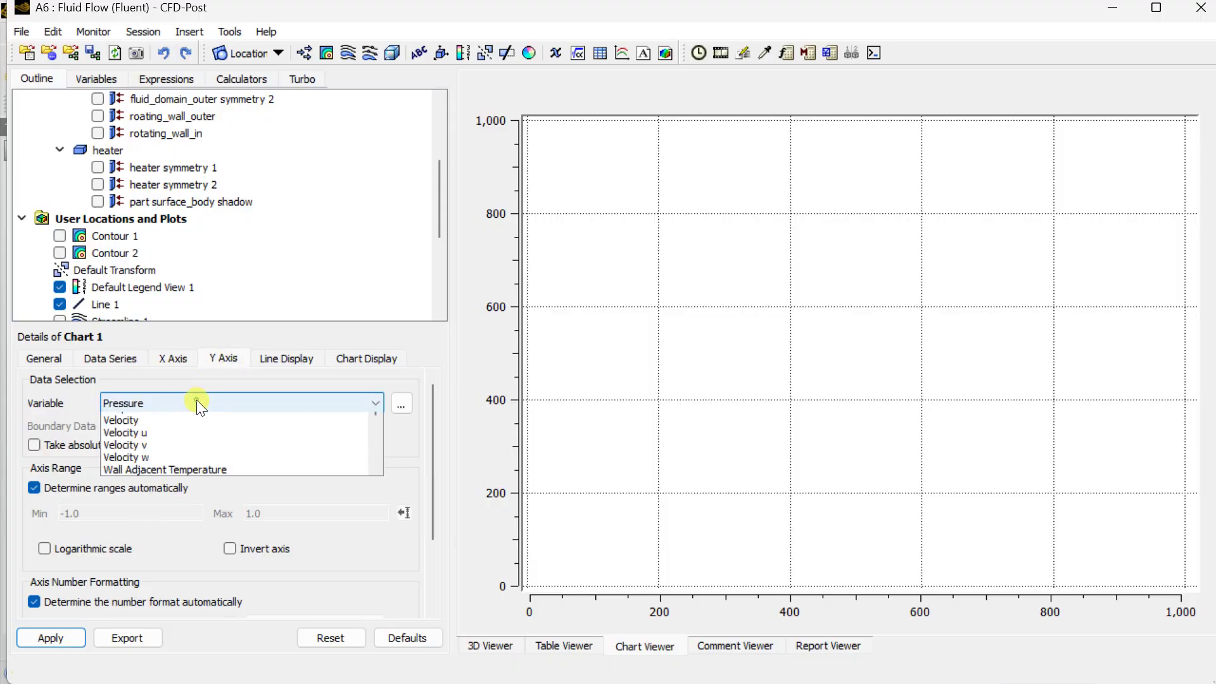
pyautogui.click(180, 481)
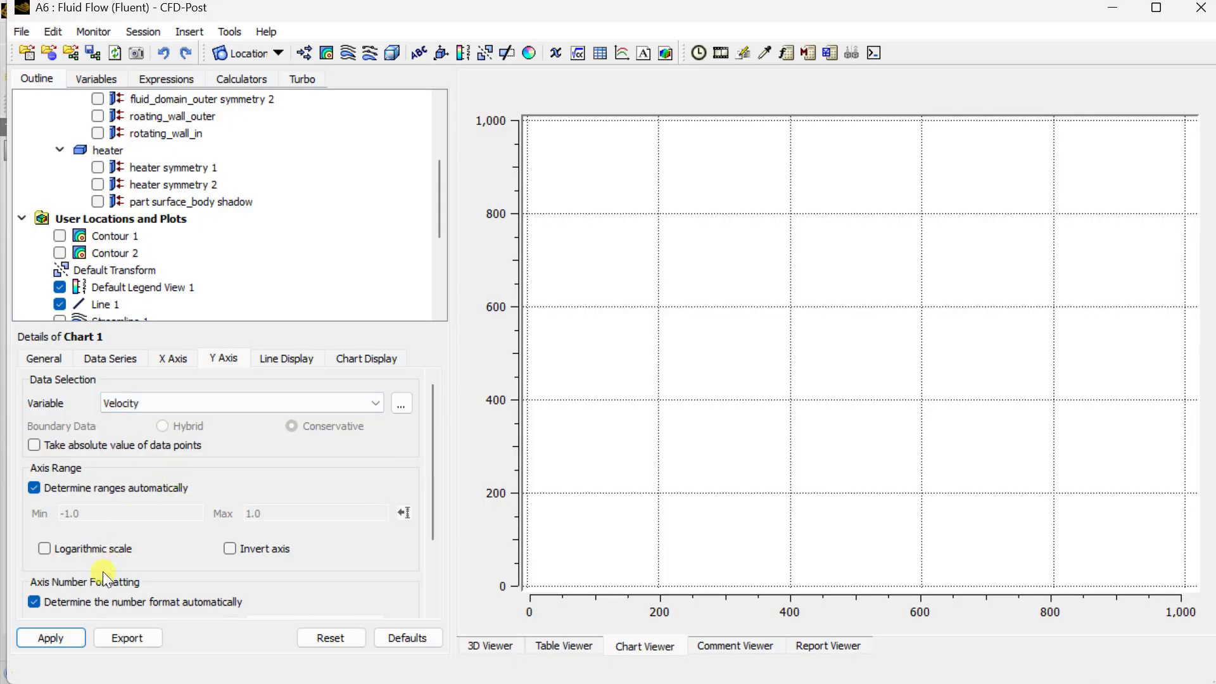
pyautogui.click(61, 630)
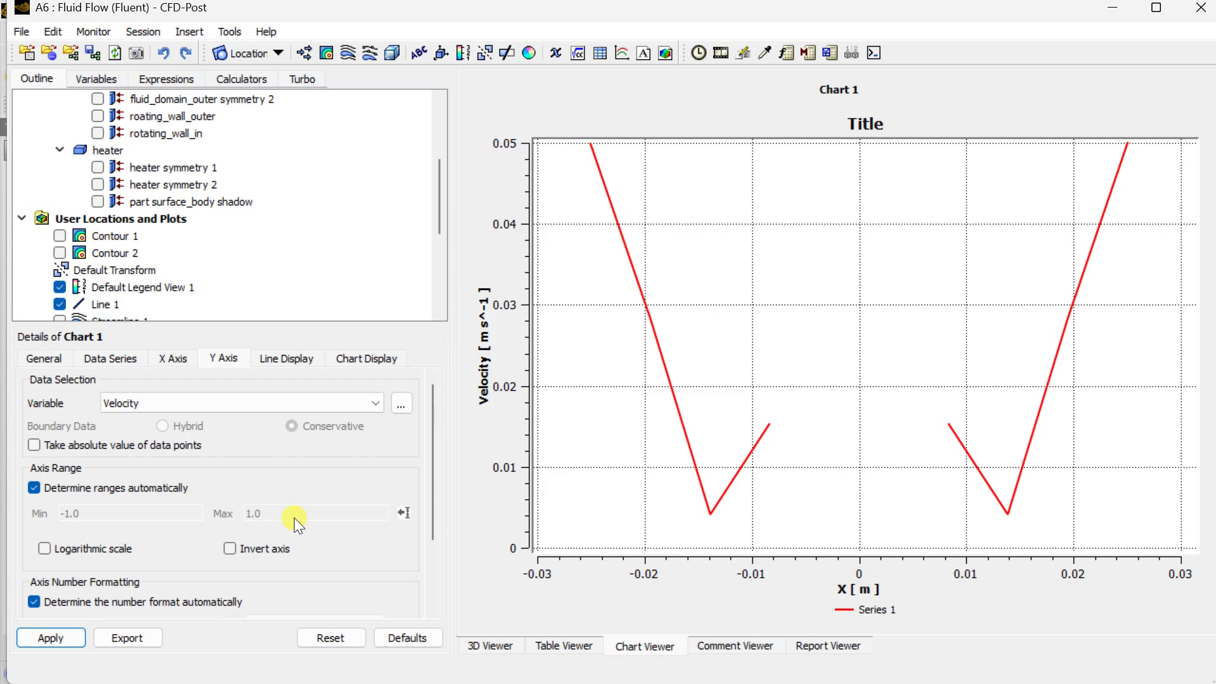
# Refine the sampling of Line 1 by applying 100 samples, followed by 1000 samples.
pyautogui.click(104, 317)
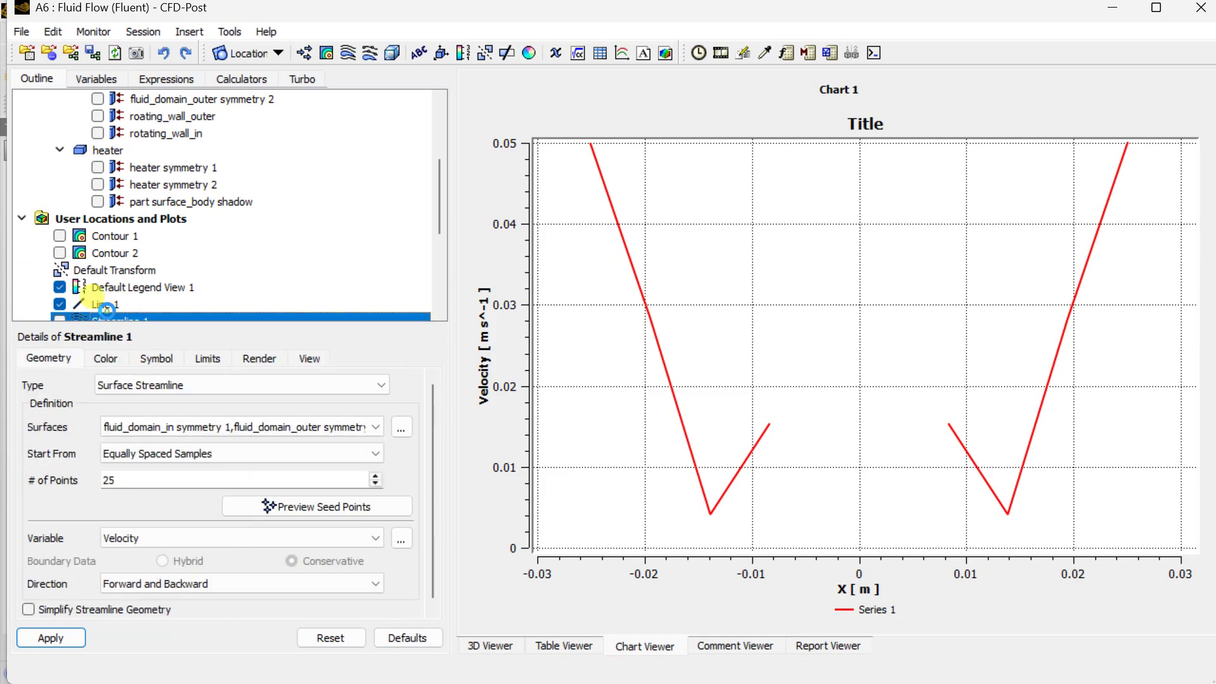
pyautogui.click(101, 304)
pyautogui.moveTo(151, 558); pyautogui.dragTo(98, 561)
pyautogui.write('100')
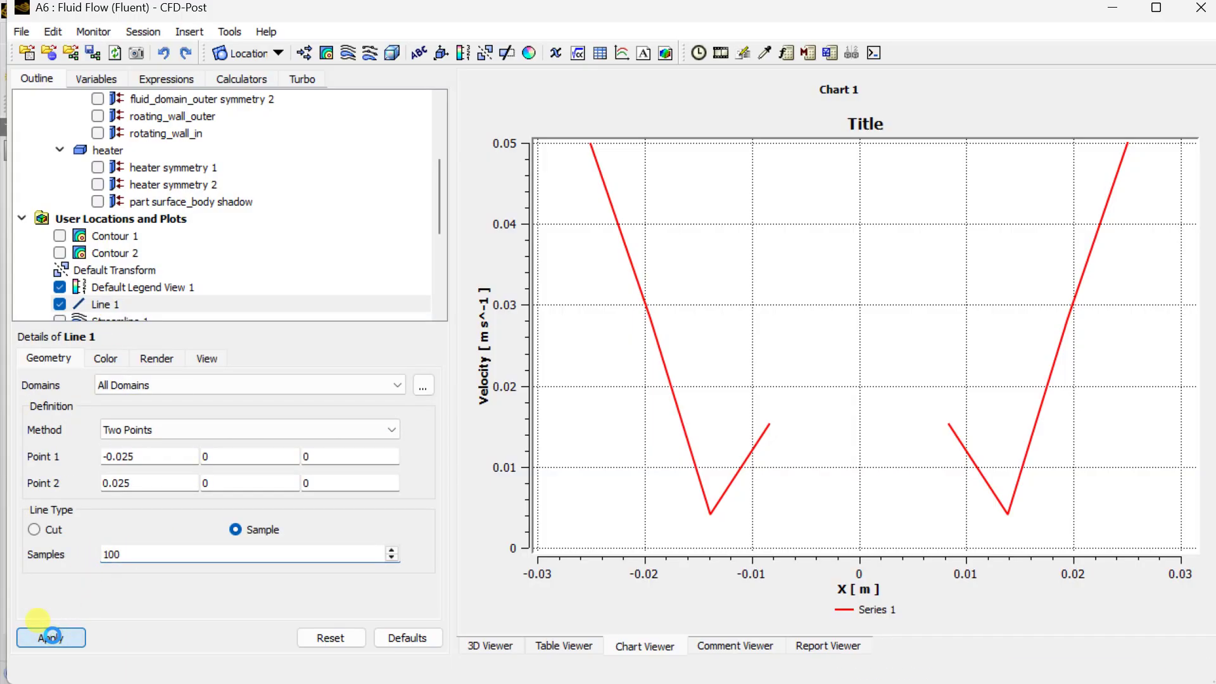
pyautogui.click(52, 636)
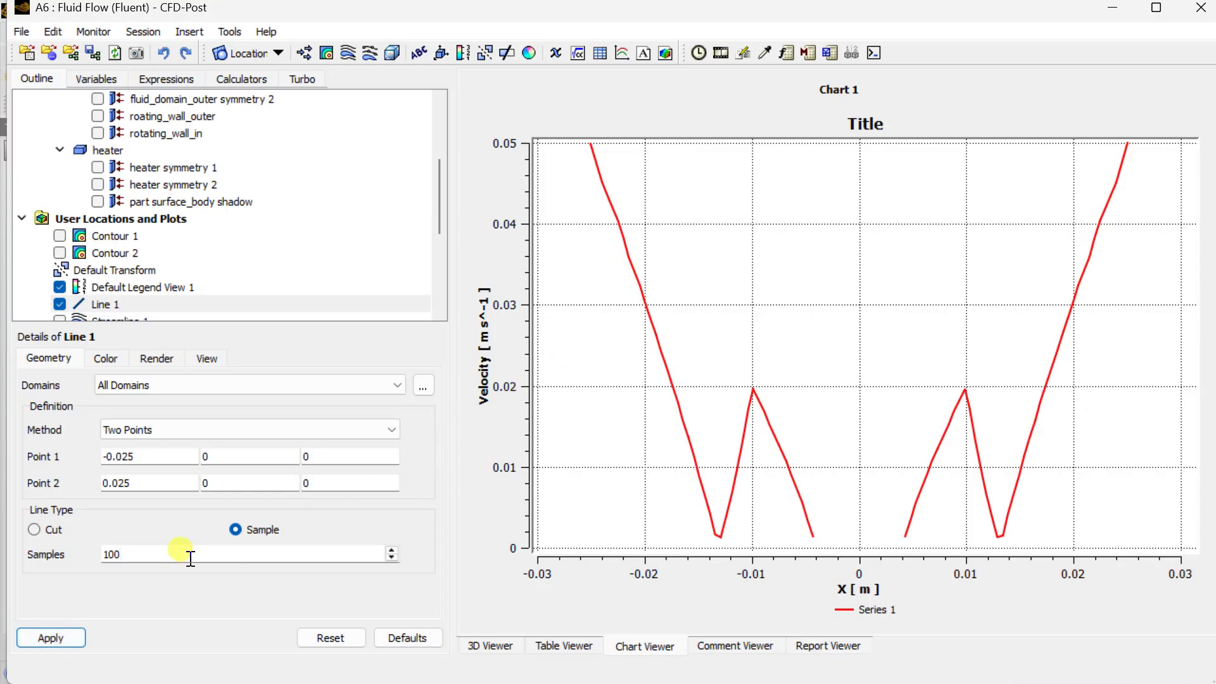
pyautogui.click(73, 625)
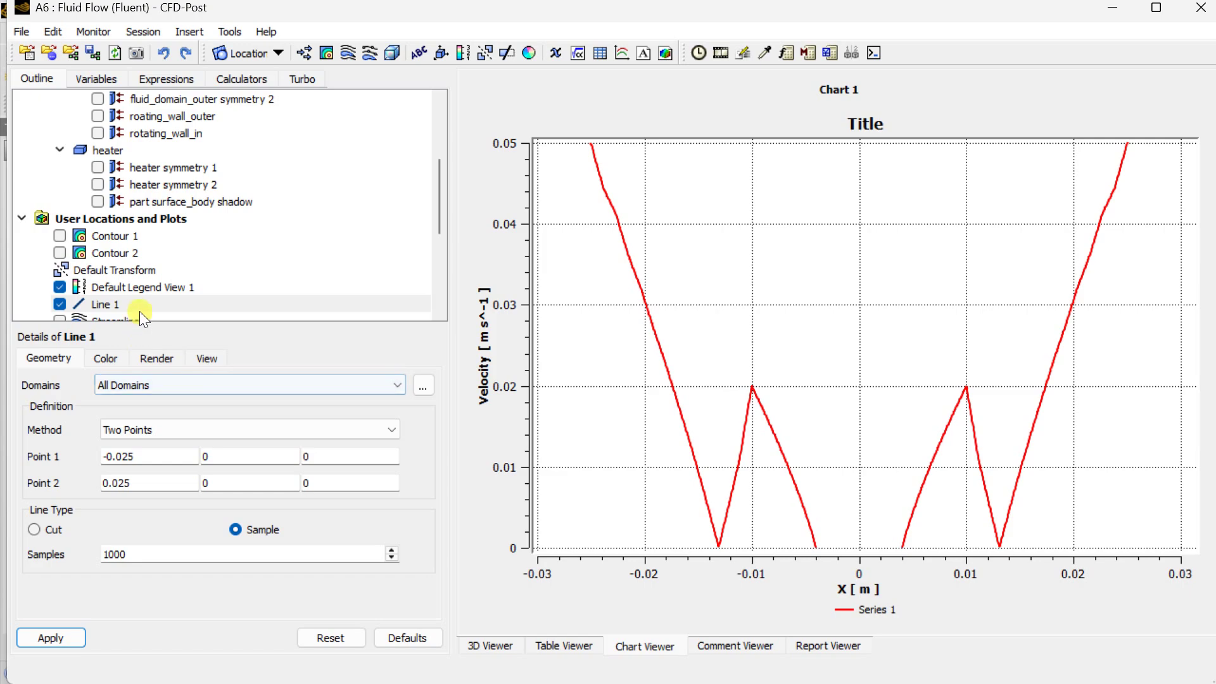
# Change the Y axis variable of Chart 1 to Temperature and update the plot.
pyautogui.scroll(-4, 151, 313)
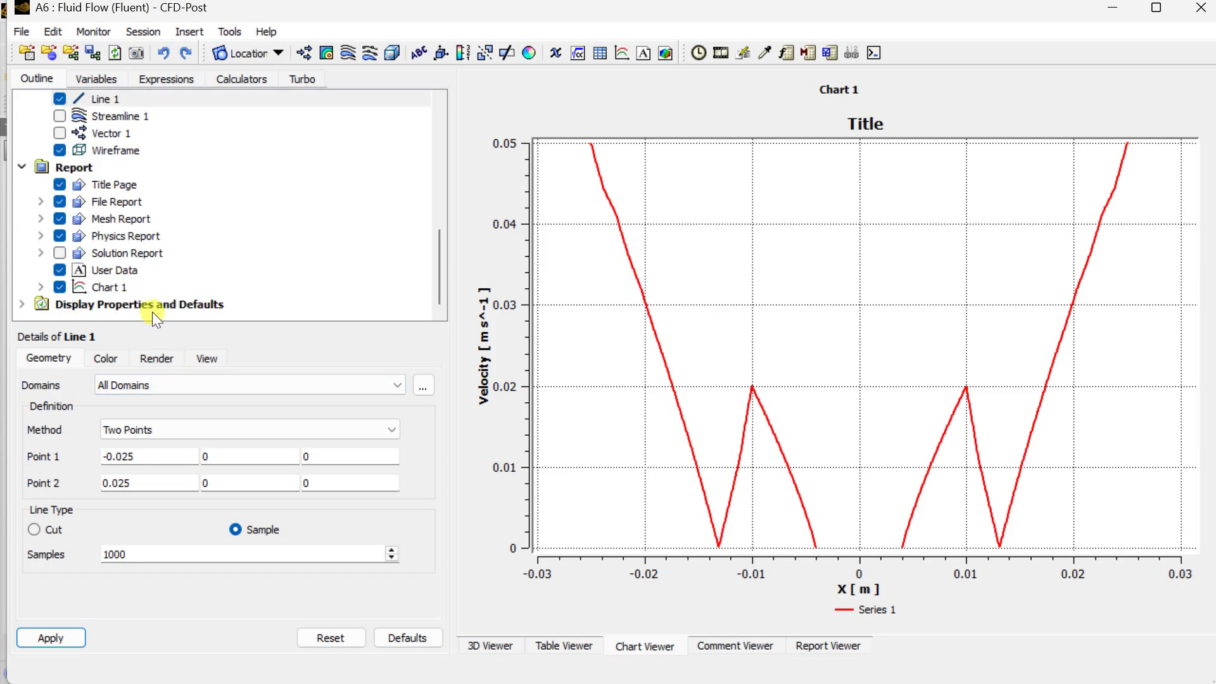
pyautogui.click(162, 290)
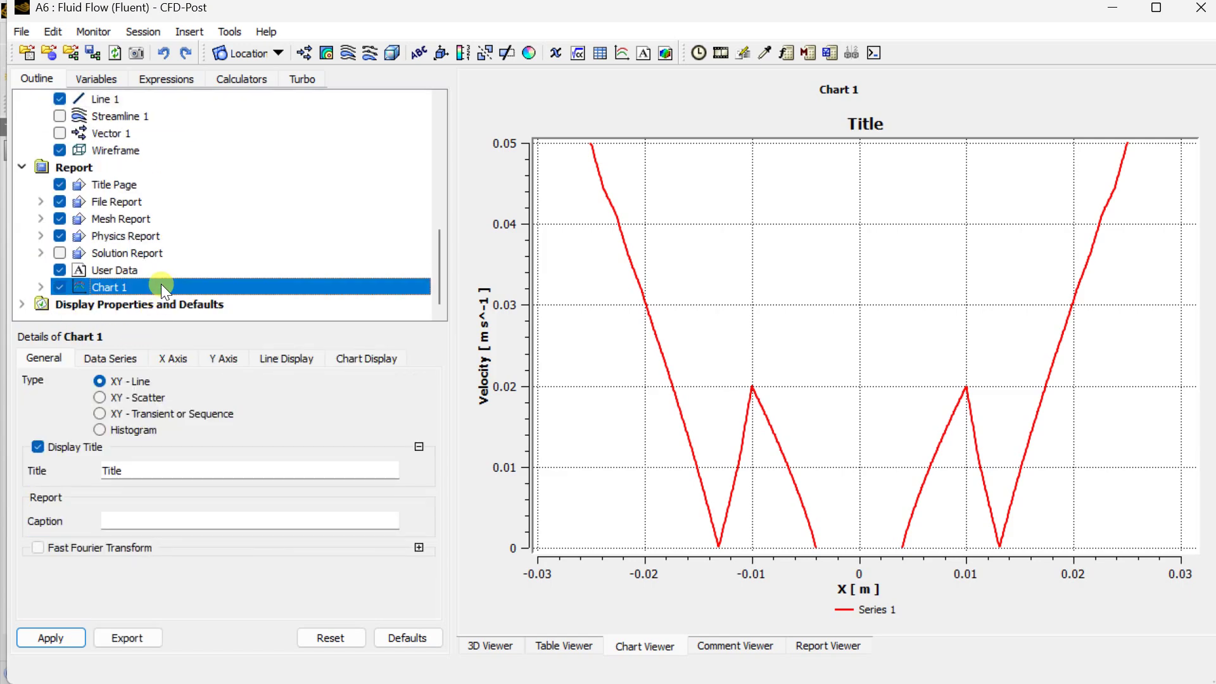
pyautogui.click(230, 362)
pyautogui.click(214, 400)
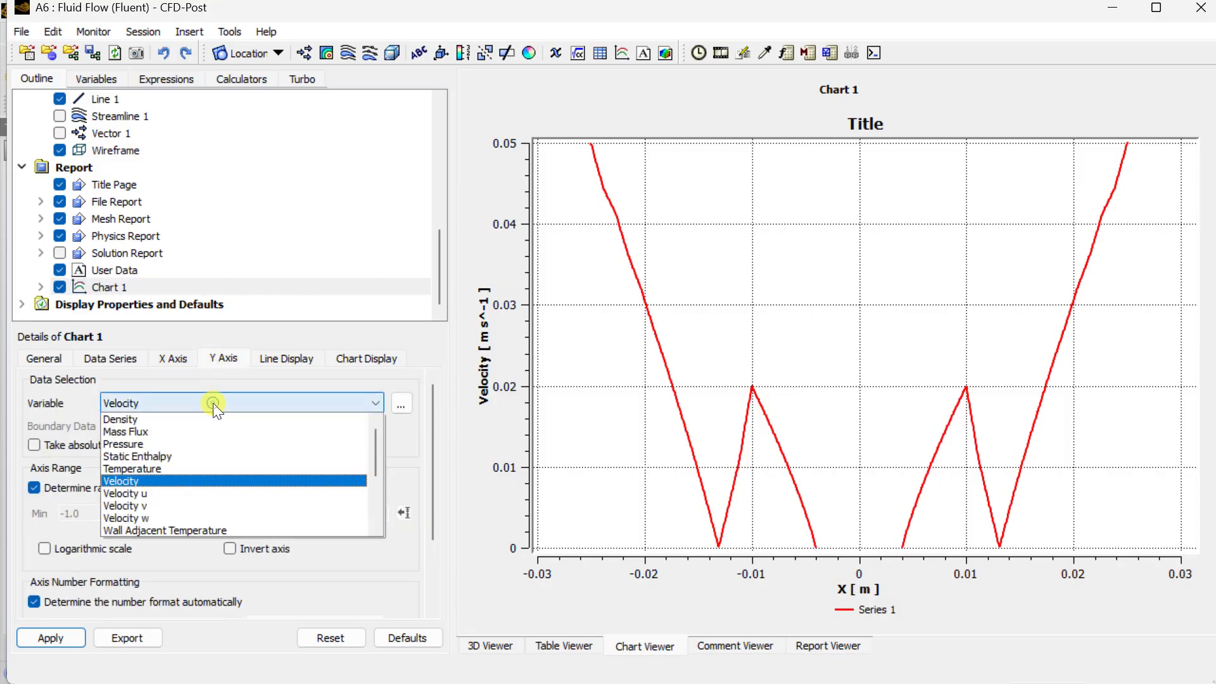
pyautogui.scroll(-3, 165, 488)
pyautogui.scroll(3, 165, 484)
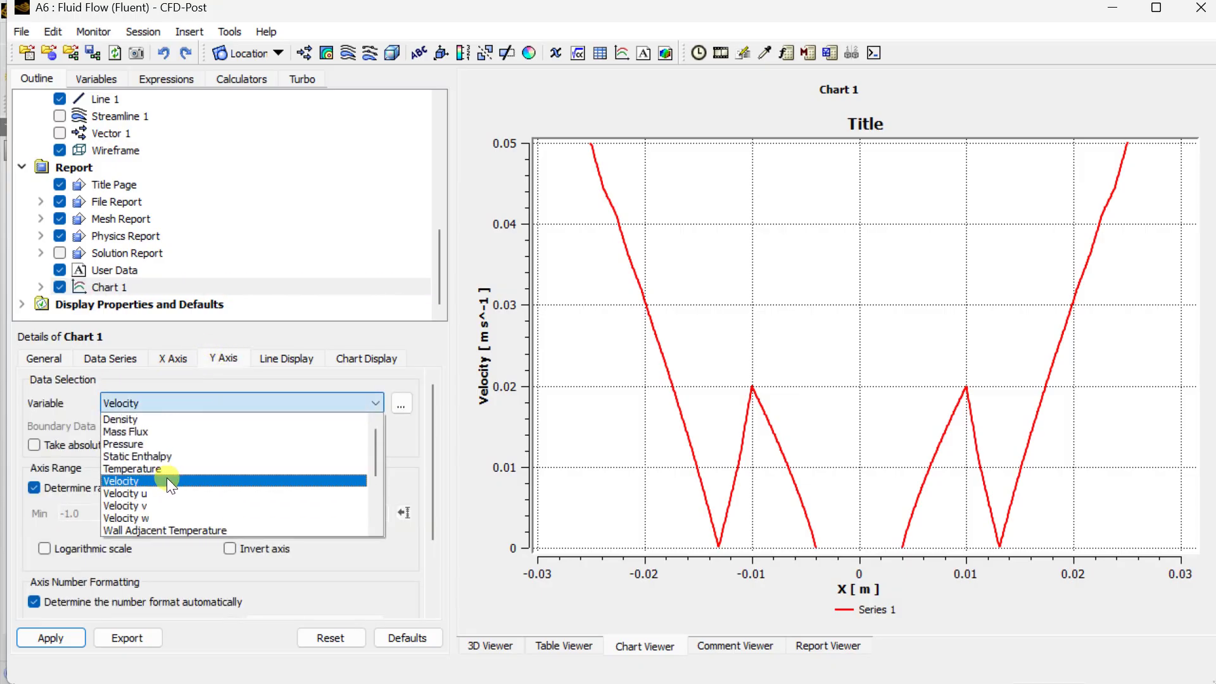
pyautogui.click(159, 468)
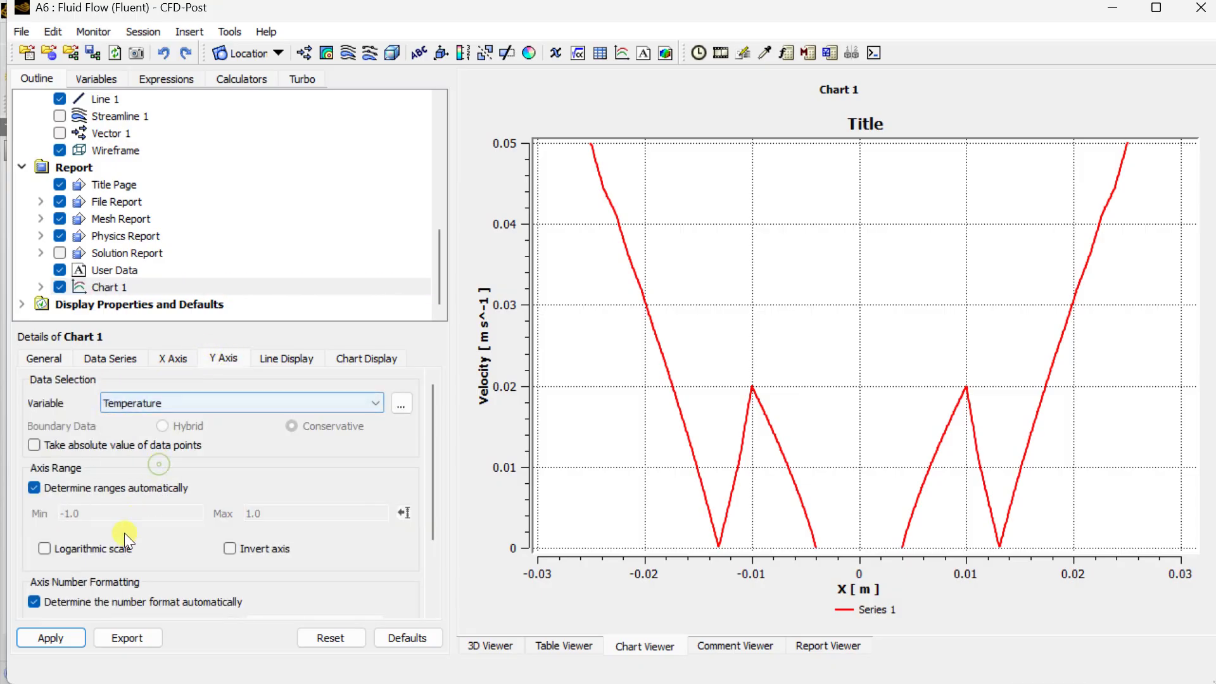
pyautogui.click(69, 635)
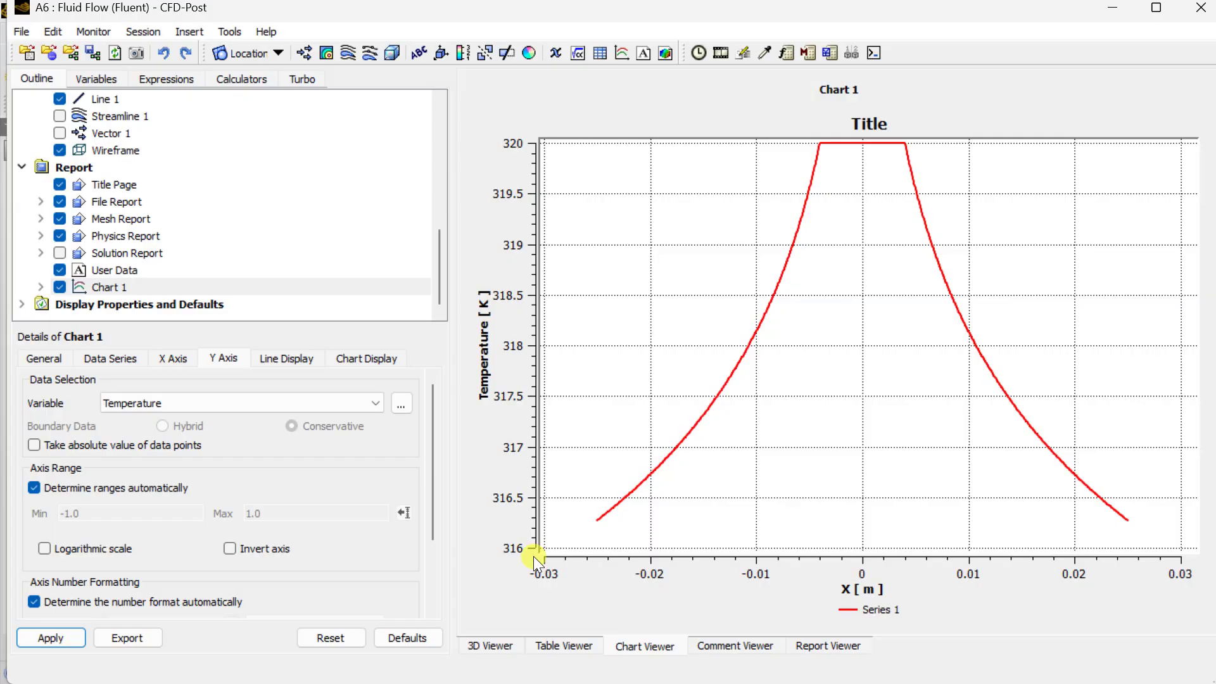
# Return to the 3D view of the model and show the Contour 2 temperature plot.
pyautogui.click(500, 646)
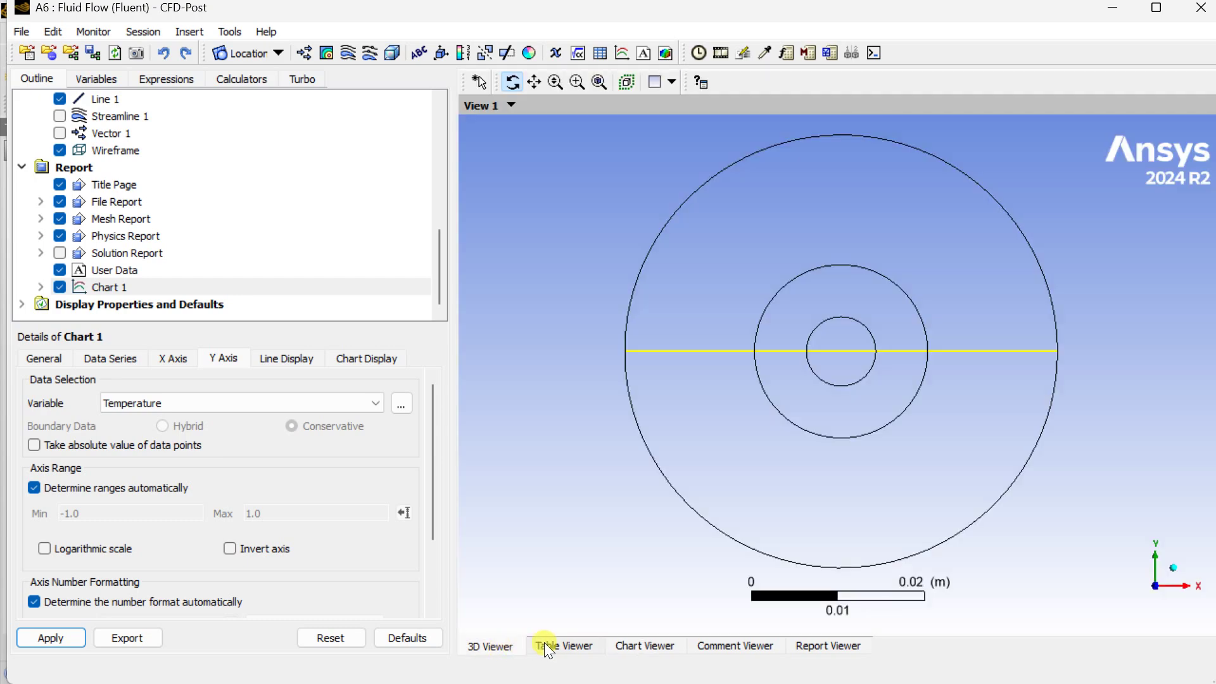
pyautogui.scroll(3, 214, 238)
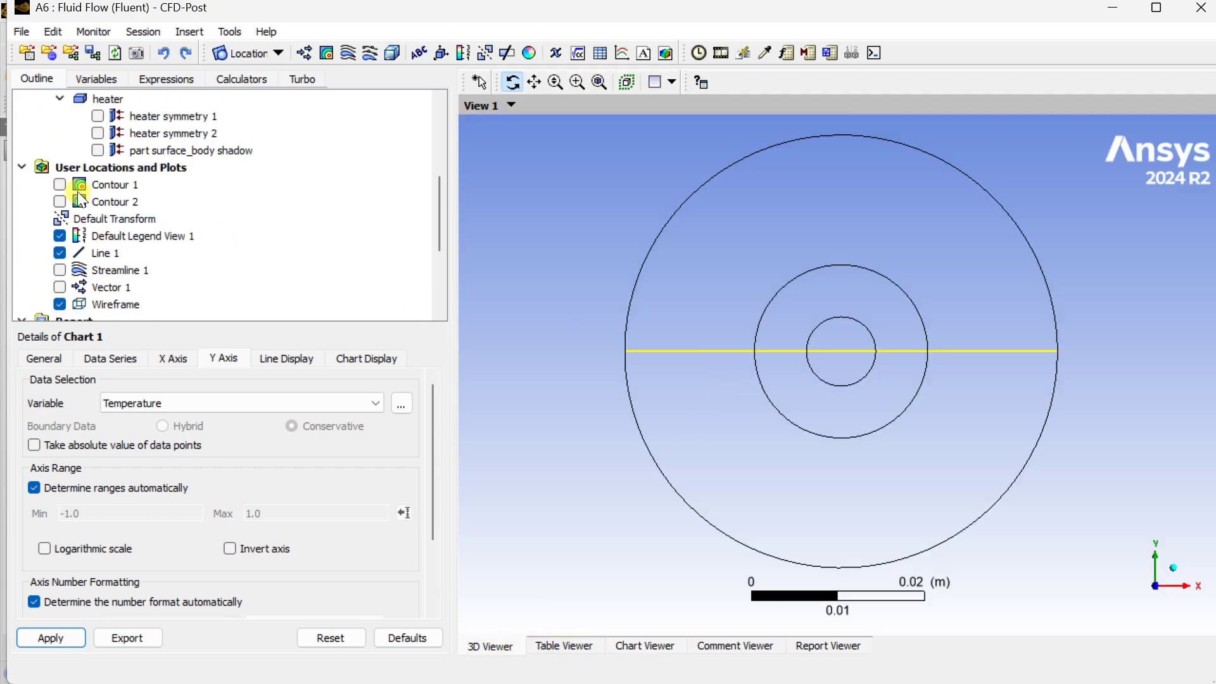
pyautogui.click(60, 202)
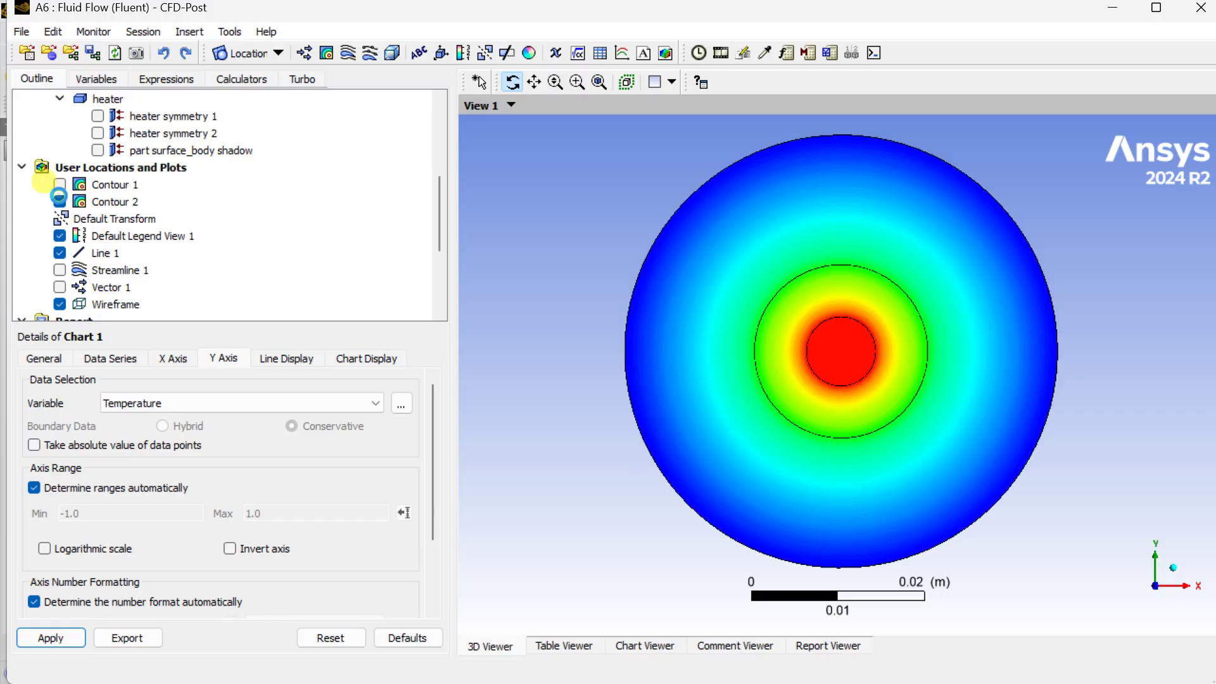